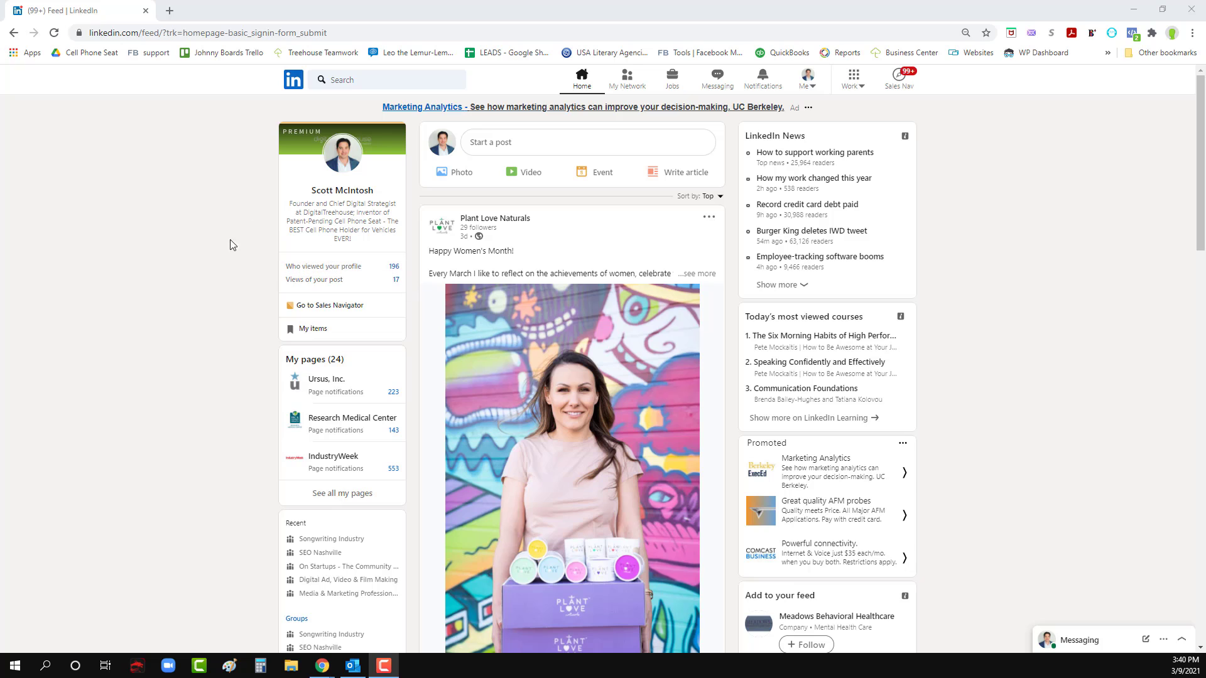
# - Open LinkedIn's Campaign Manager through the Advertise product from the feed page
pyautogui.hotkey('ctrl', '+')
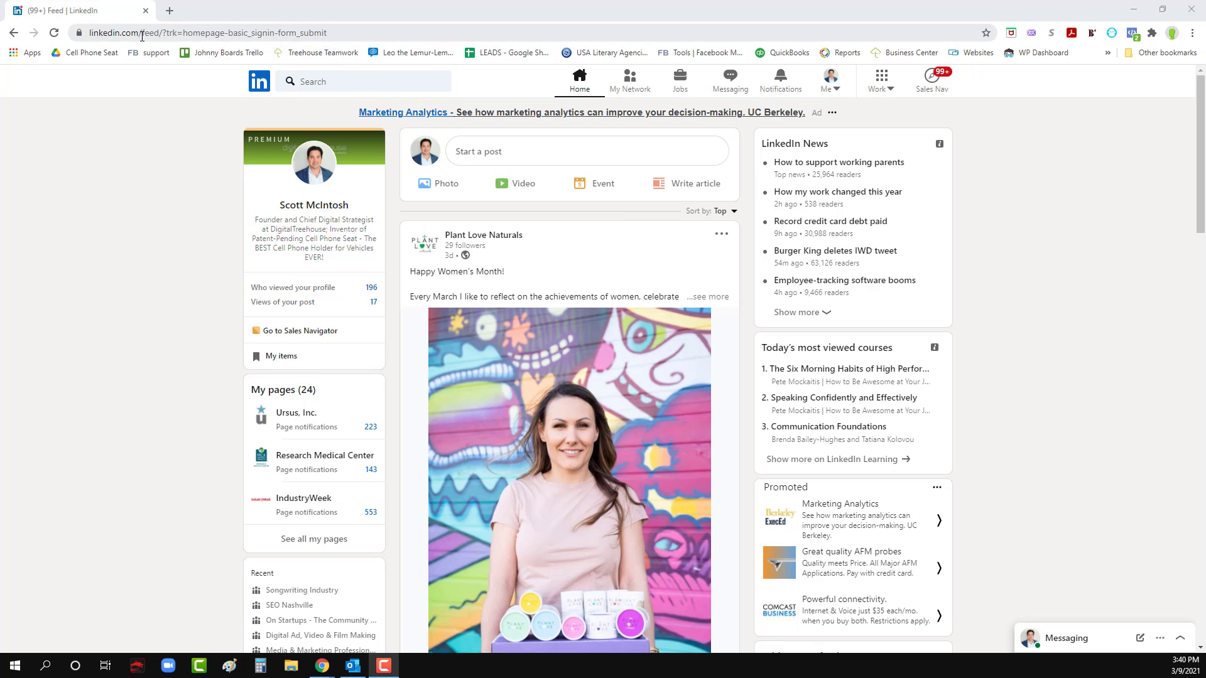
pyautogui.click(882, 88)
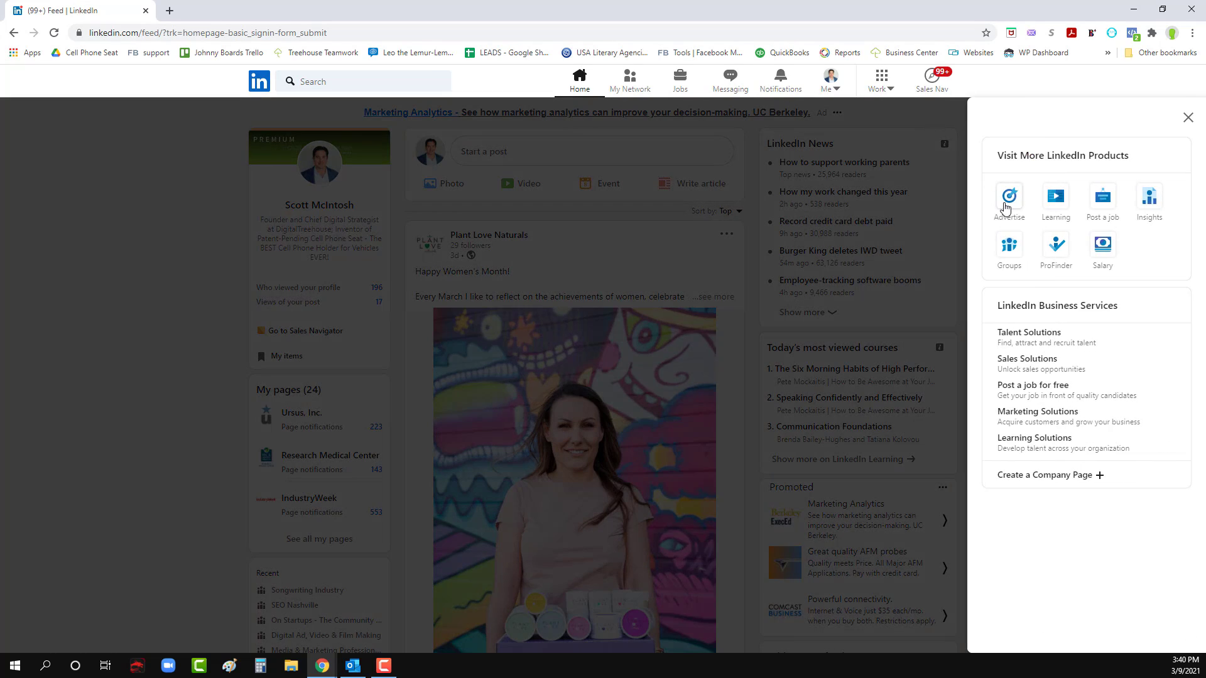
pyautogui.click(1008, 199)
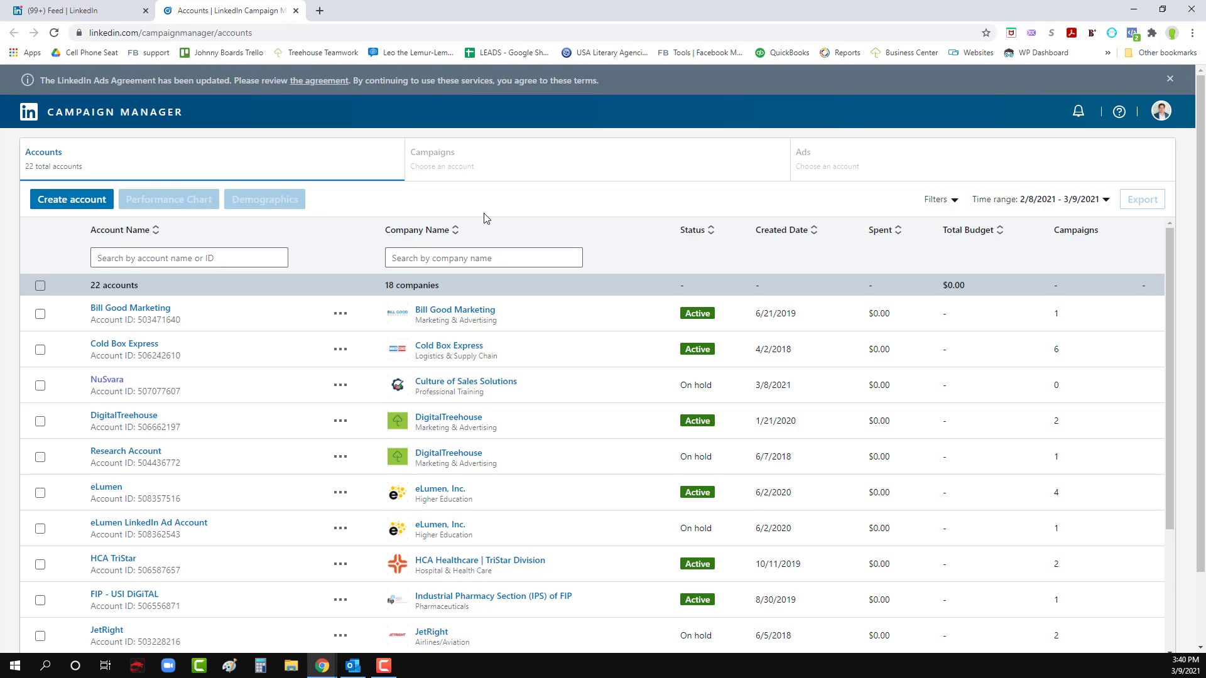
# - Look through the list of ad accounts and open the form for creating a new account
pyautogui.scroll(-1, 469, 238)
pyautogui.scroll(1, 464, 252)
pyautogui.scroll(-2, 168, 377)
pyautogui.scroll(-1, 193, 412)
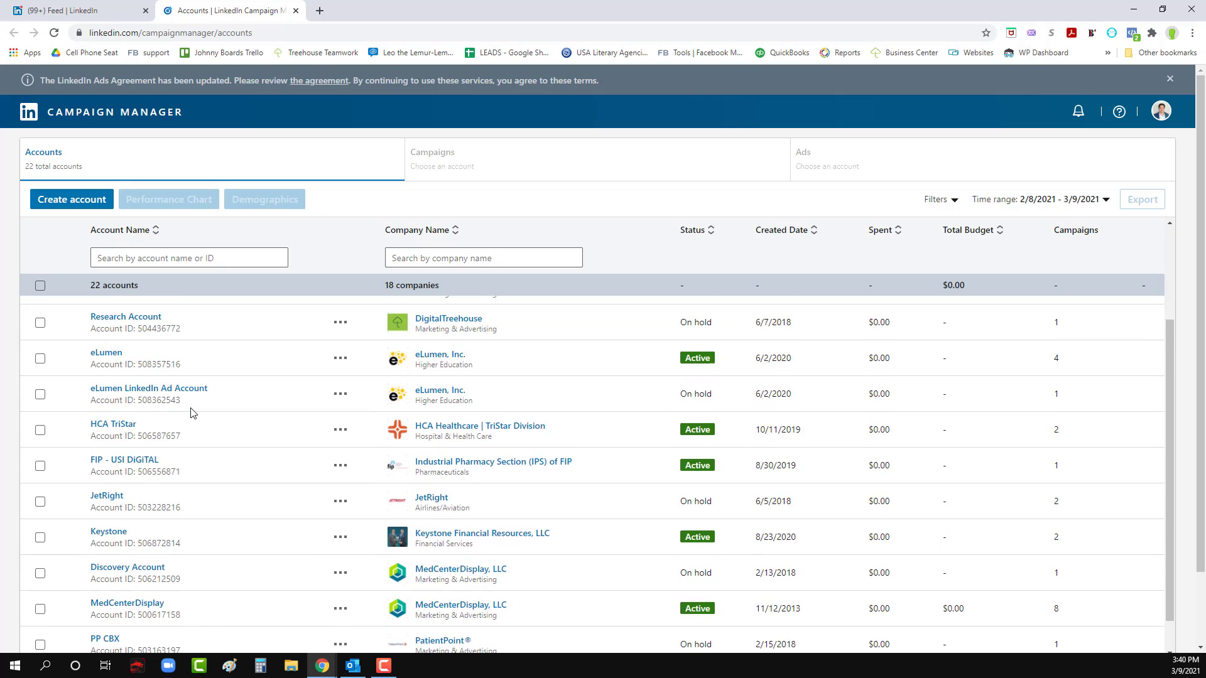
pyautogui.scroll(2, 193, 412)
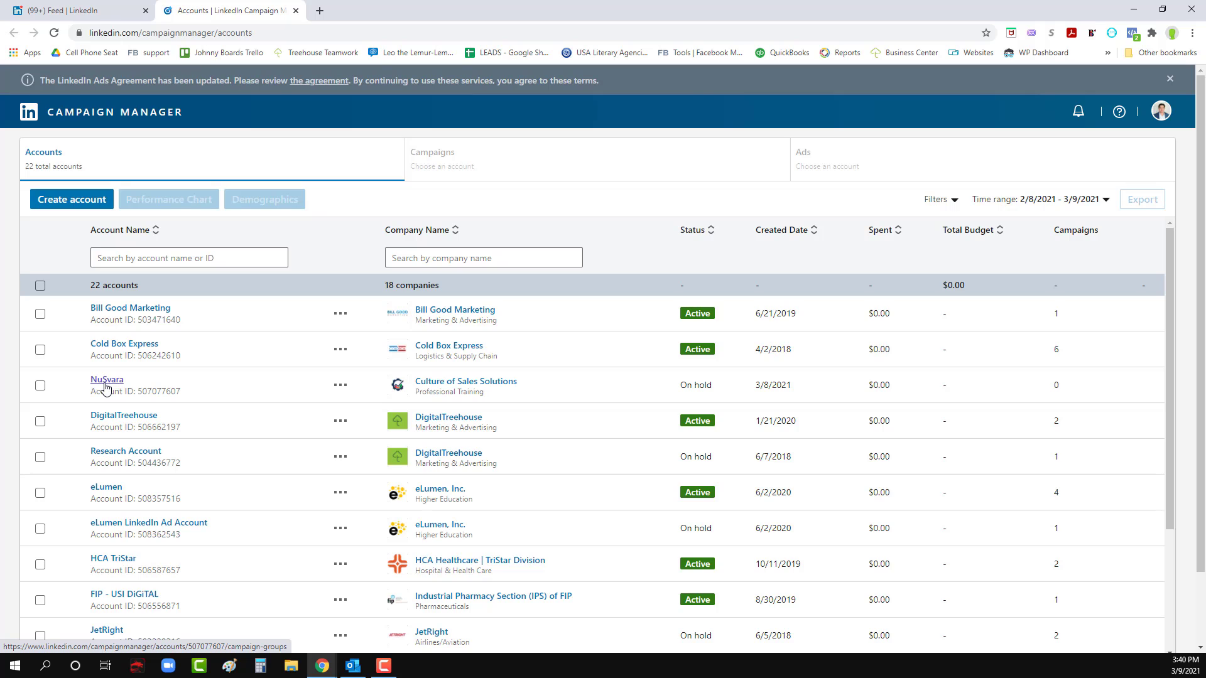
pyautogui.click(61, 202)
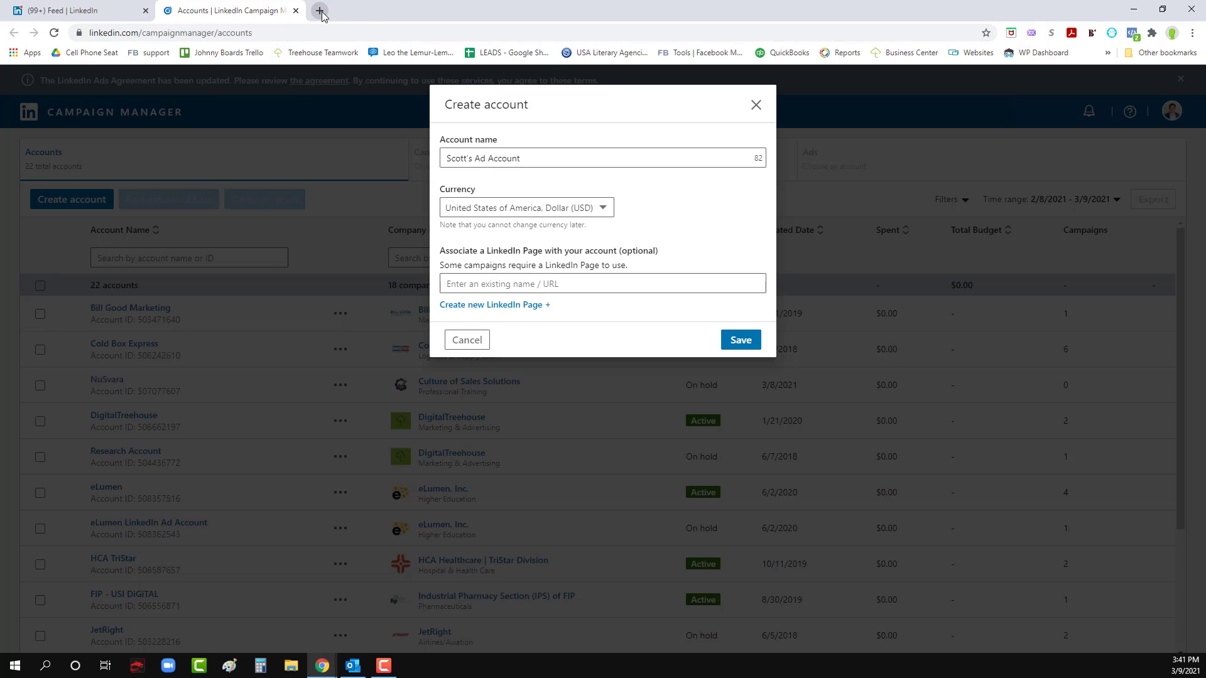
# - Go to the DigitalTreehouse company page on LinkedIn and open the management page for its admins
pyautogui.click(88, 10)
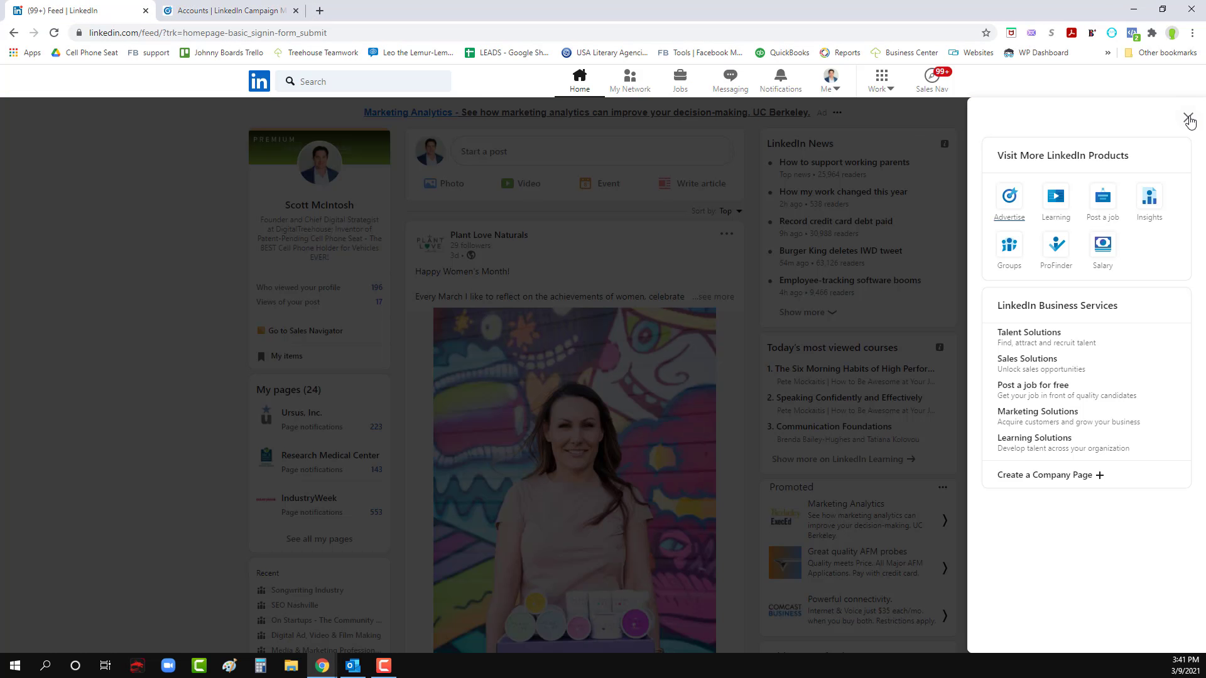
pyautogui.click(1188, 119)
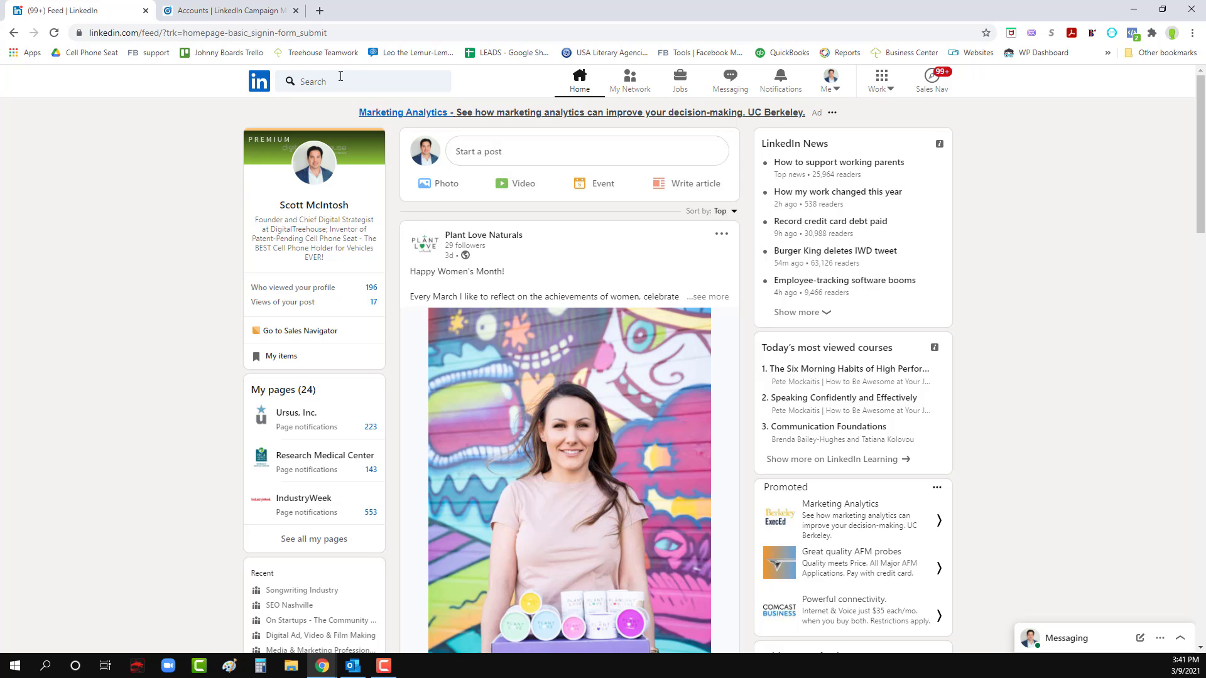
pyautogui.click(341, 76)
pyautogui.click(314, 148)
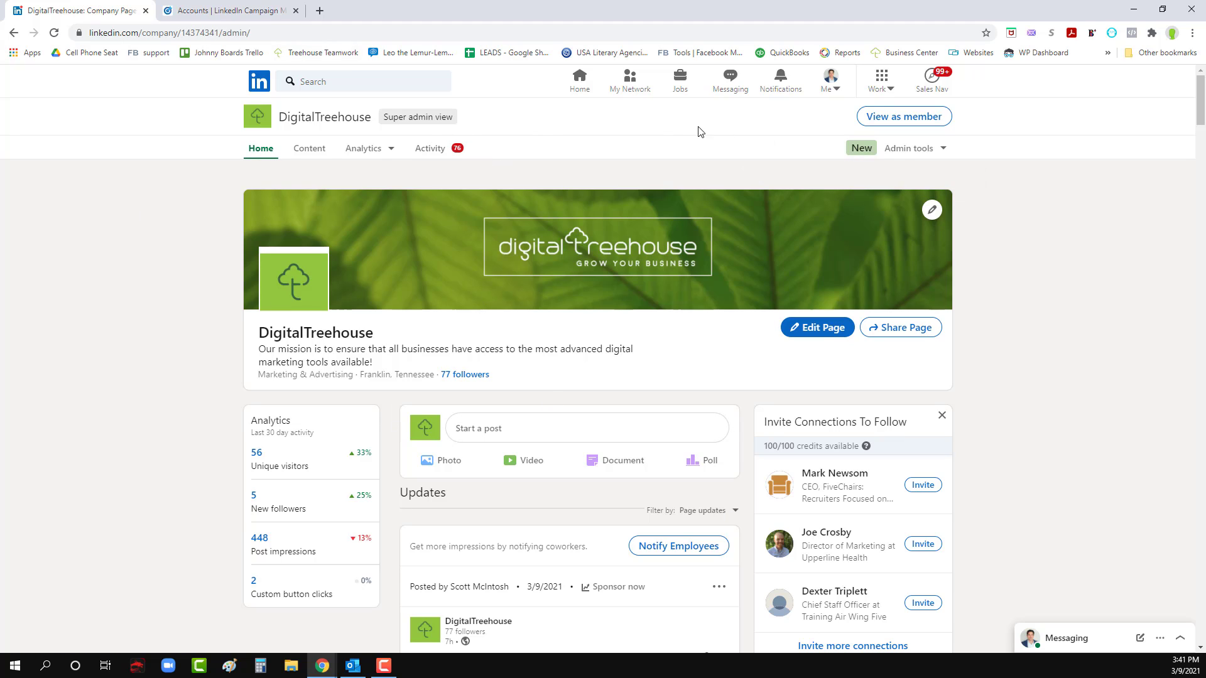
pyautogui.click(941, 150)
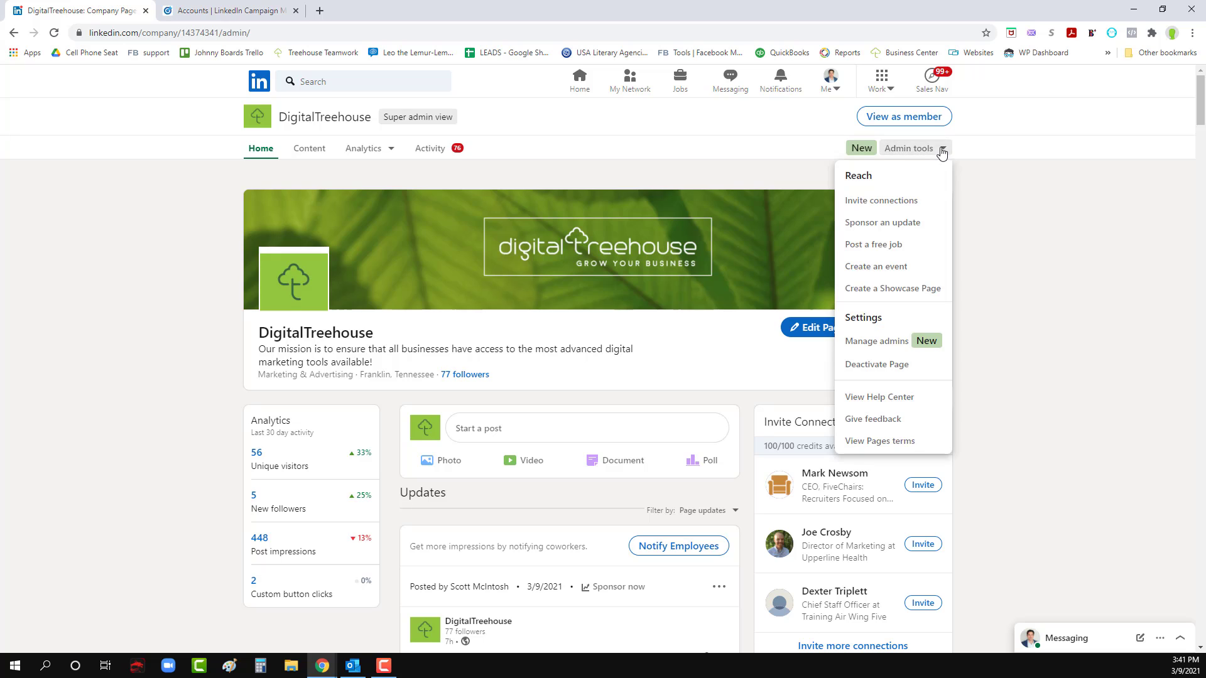
pyautogui.click(865, 355)
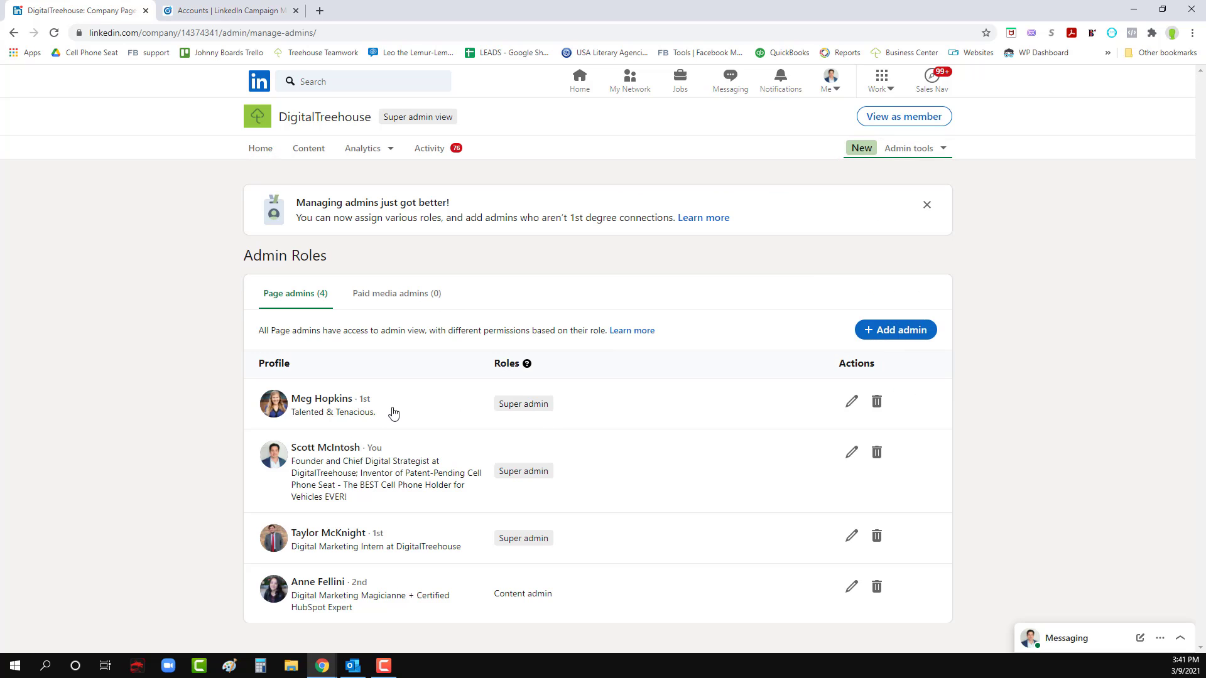
# - Try adding Bill Gates as an admin of the DigitalTreehouse page and discard the changes
pyautogui.click(878, 336)
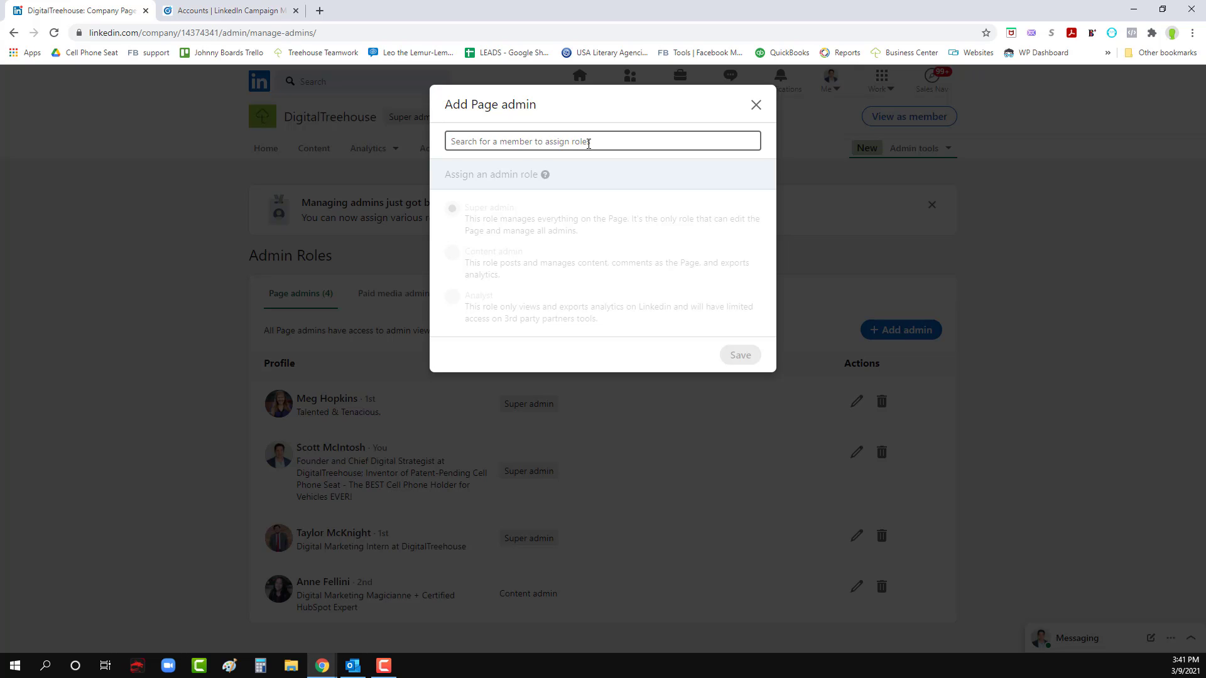
pyautogui.write('bill gates')
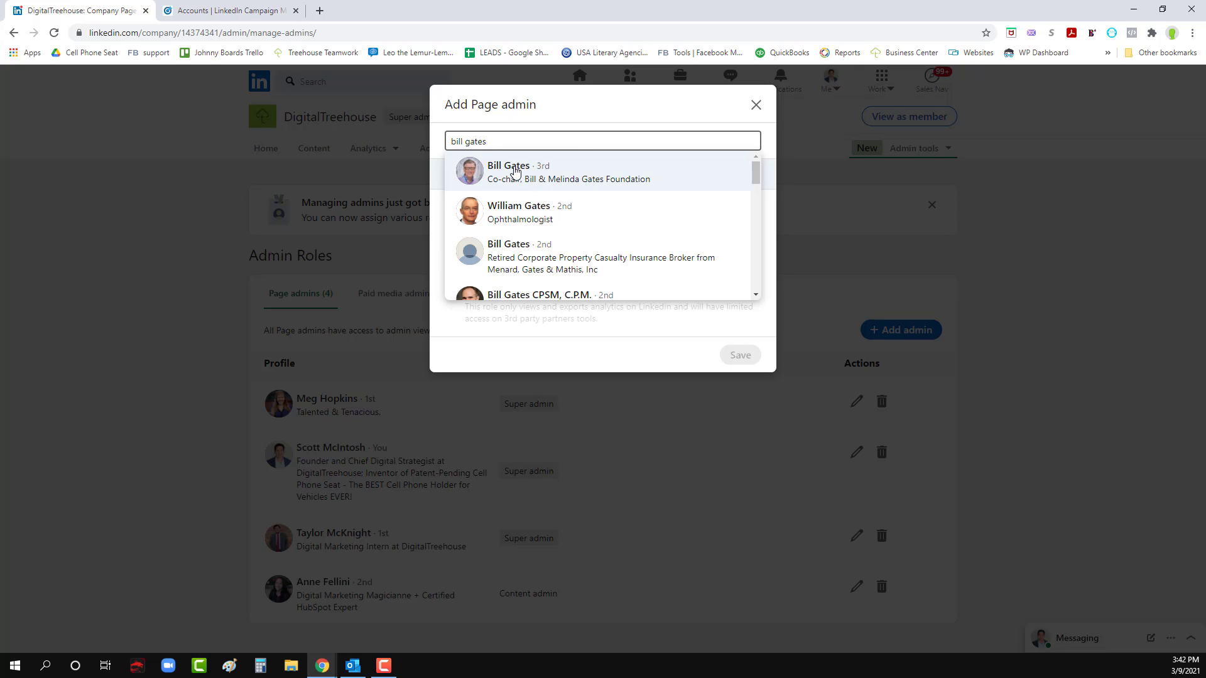
pyautogui.click(513, 173)
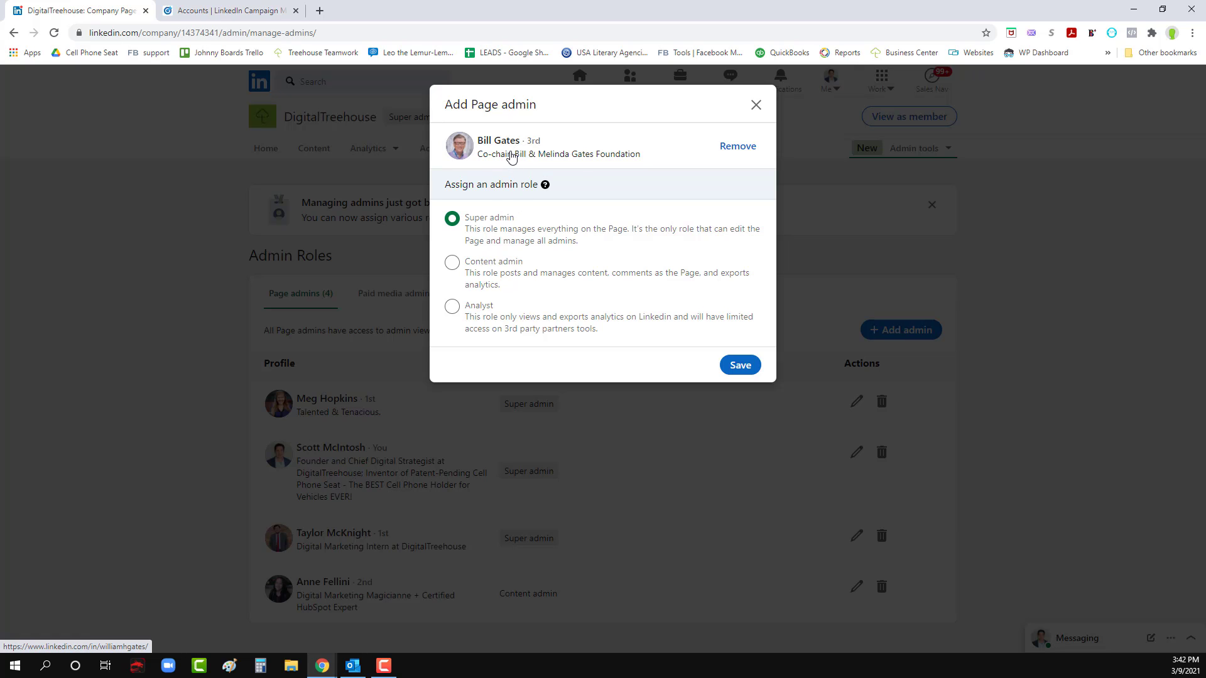
pyautogui.click(756, 106)
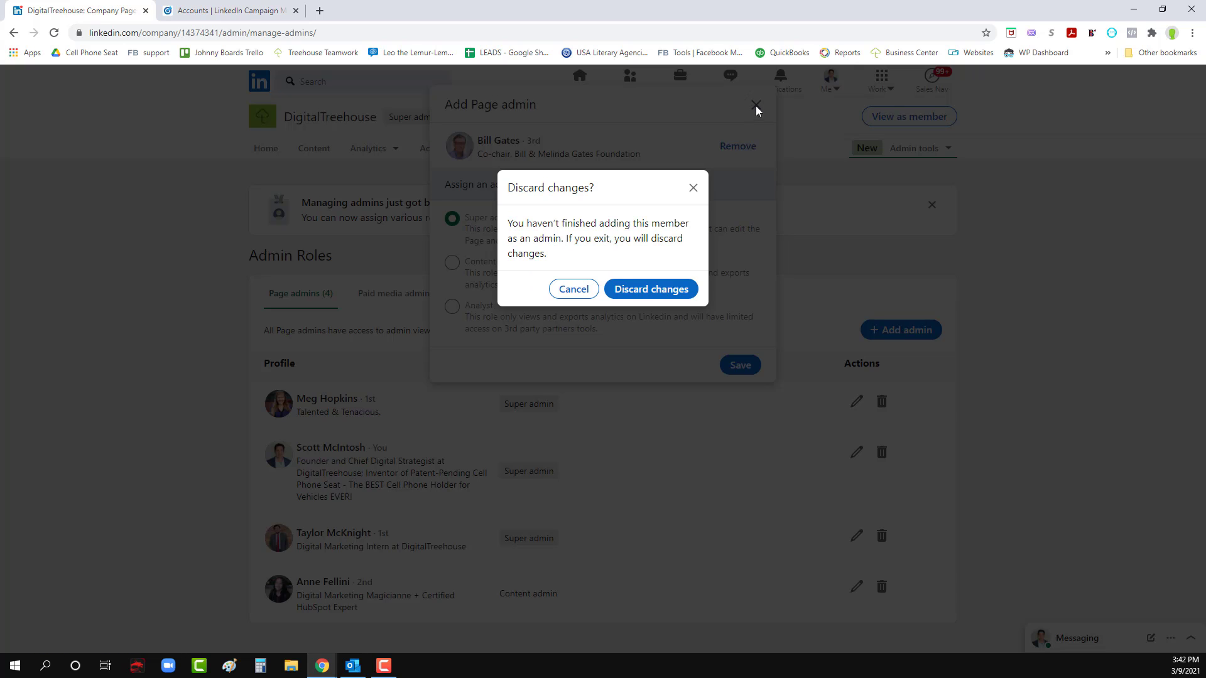
pyautogui.click(637, 289)
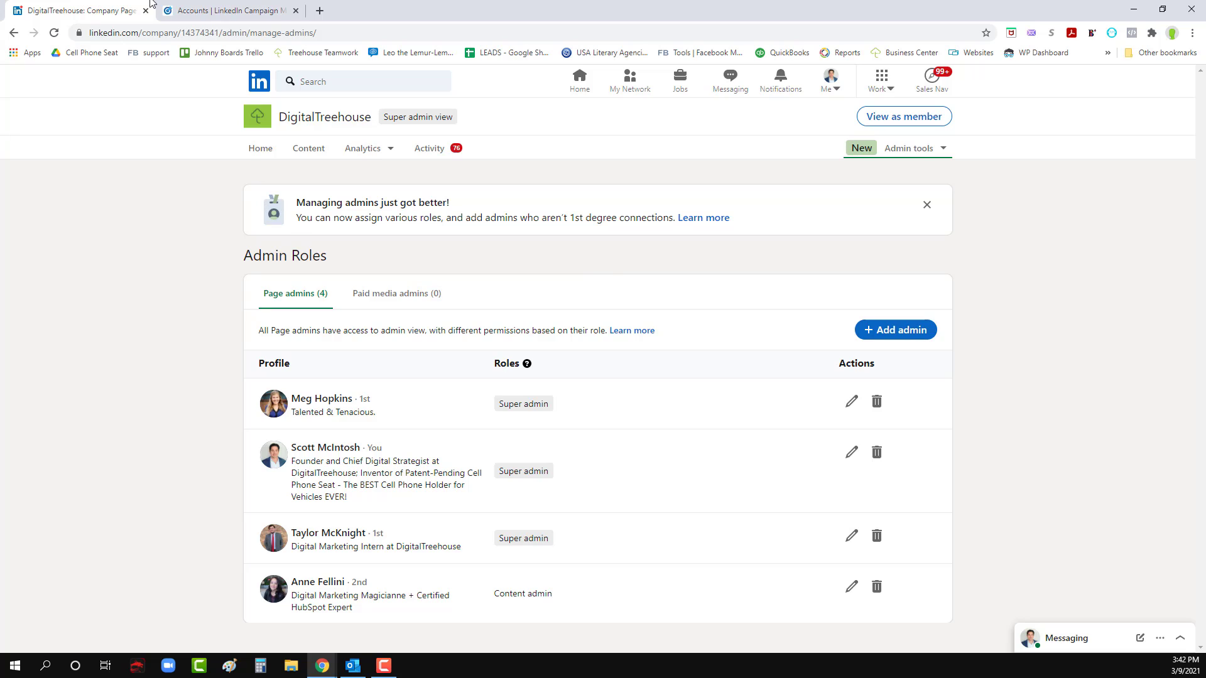
# - Return to Campaign Manager, cancelling the new account form, and open the NuSvara ad account
pyautogui.click(207, 8)
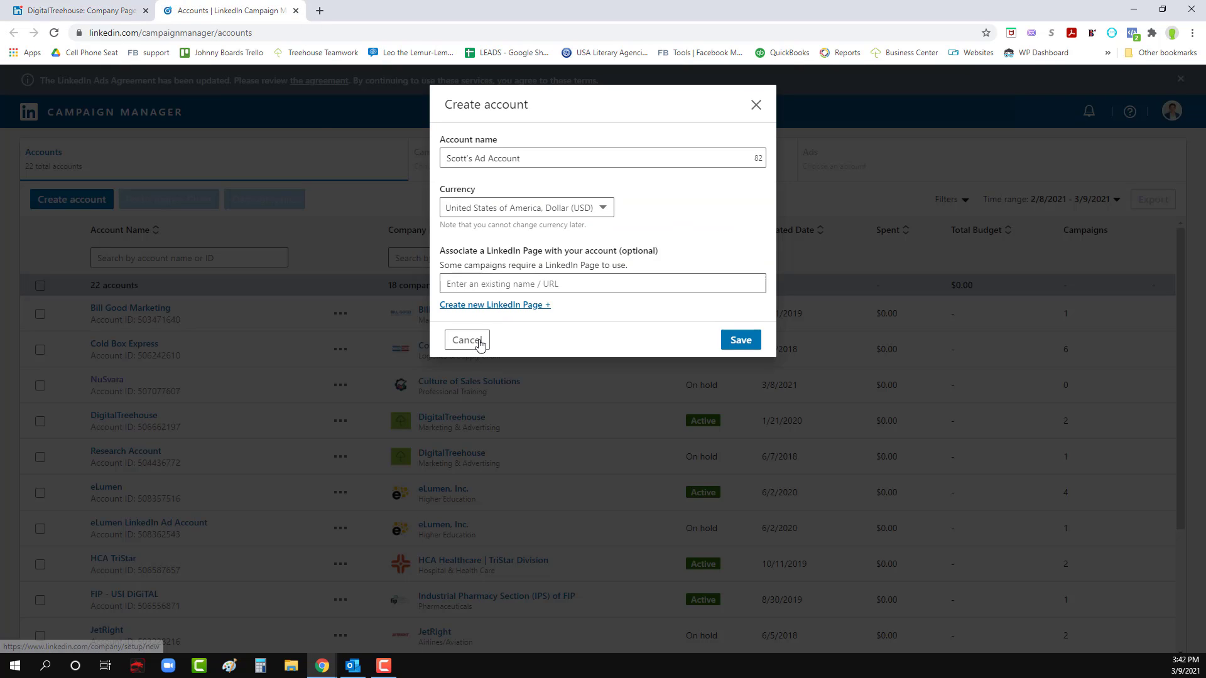
pyautogui.click(477, 341)
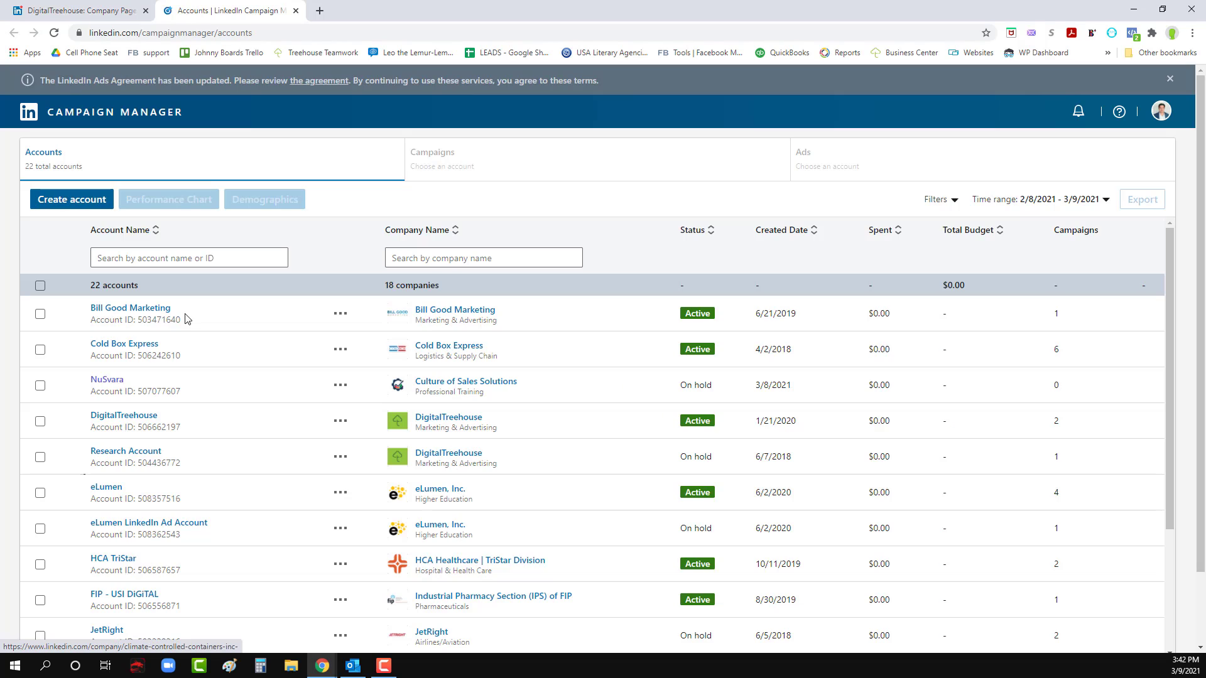
pyautogui.click(115, 386)
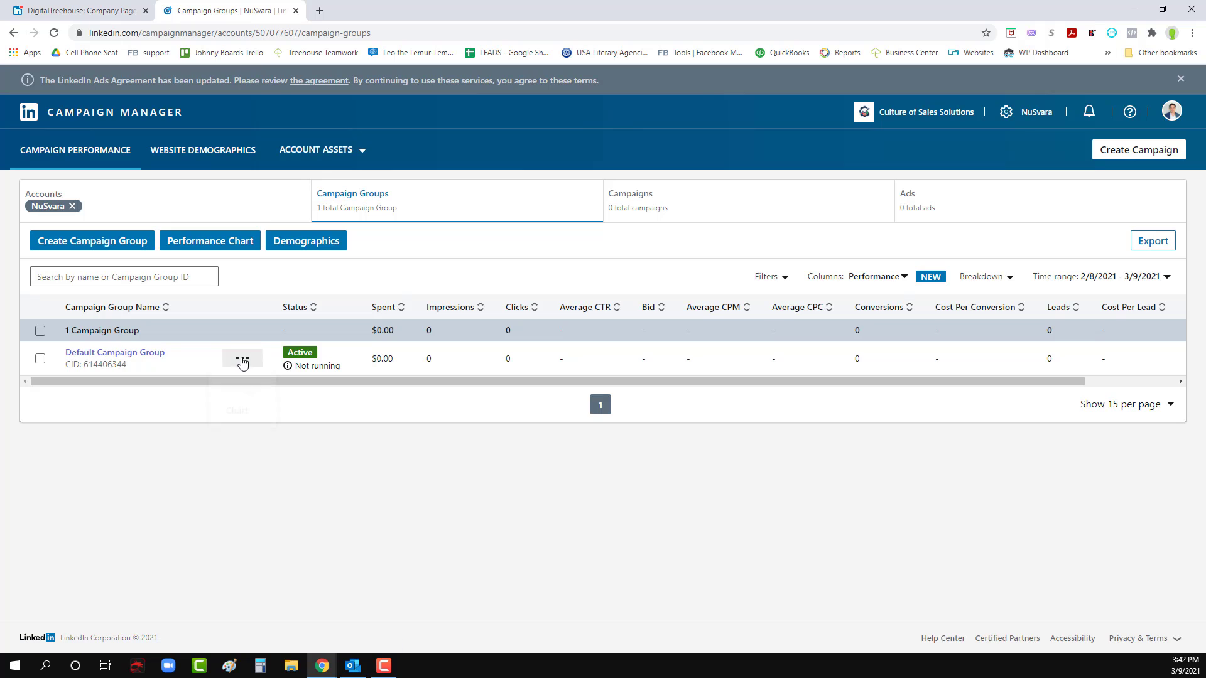
# - Check the Default Campaign Group's options and campaigns, and return to the list of campaign groups
pyautogui.click(241, 358)
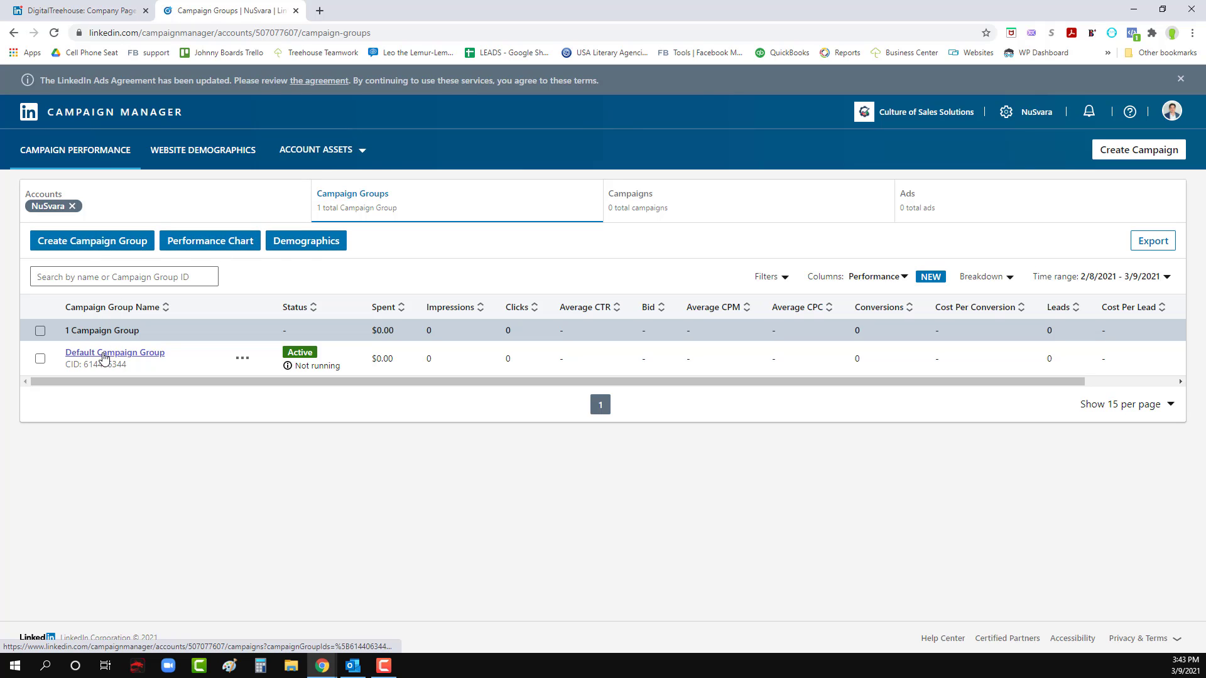
pyautogui.click(104, 357)
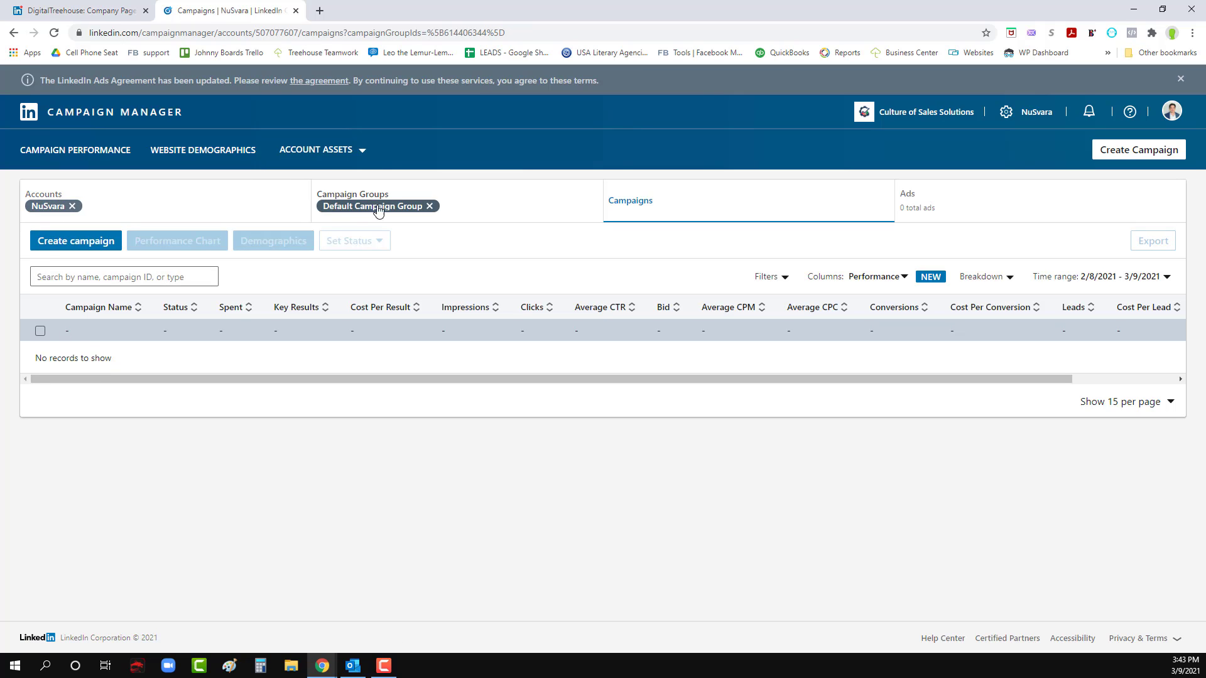
pyautogui.click(429, 206)
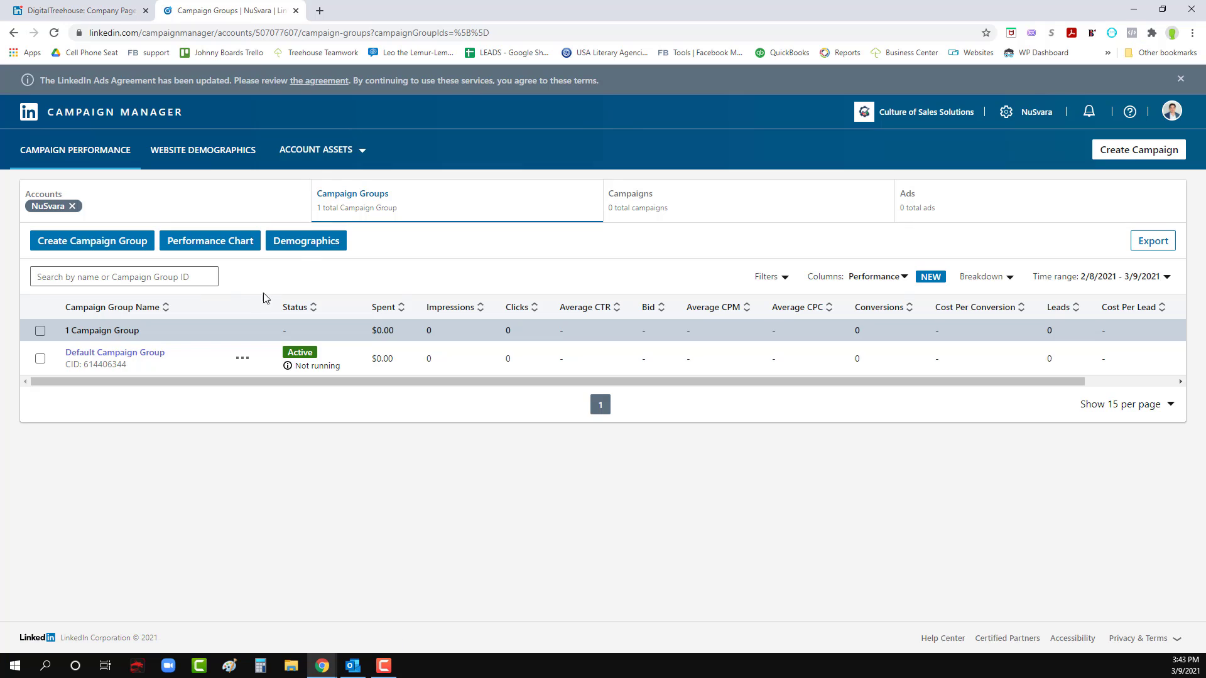
# - Create an active campaign group named Book Sales that runs continuously from March 9, 2021
pyautogui.click(103, 244)
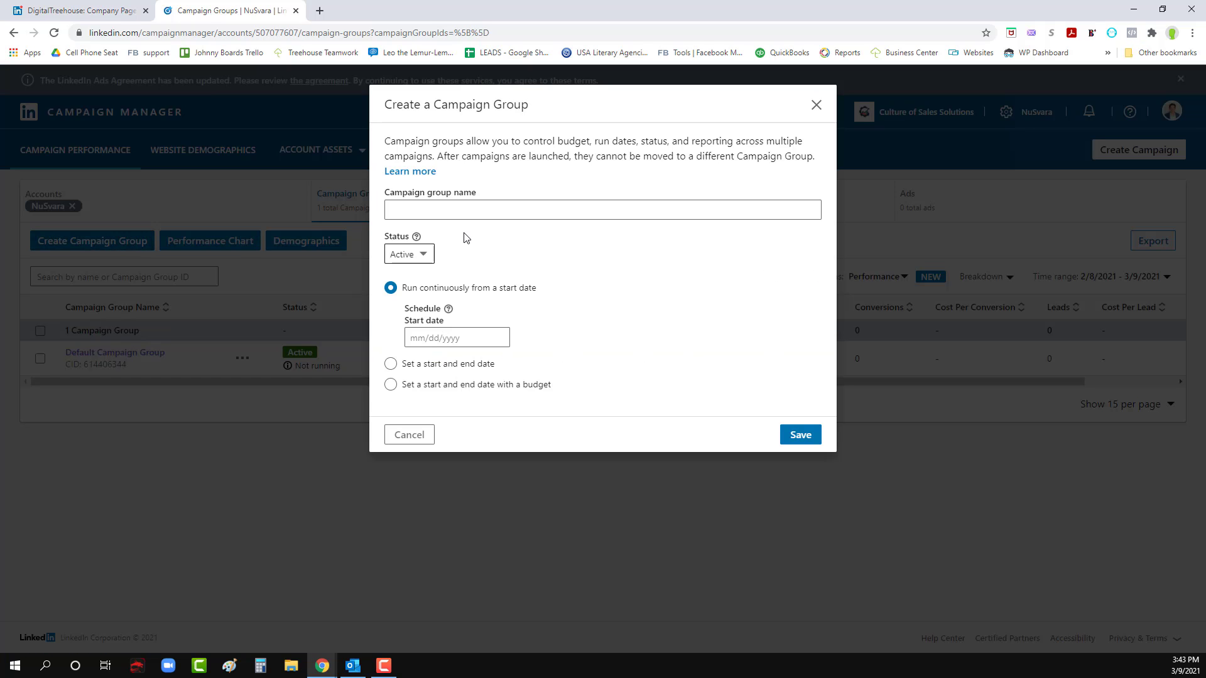
pyautogui.click(483, 211)
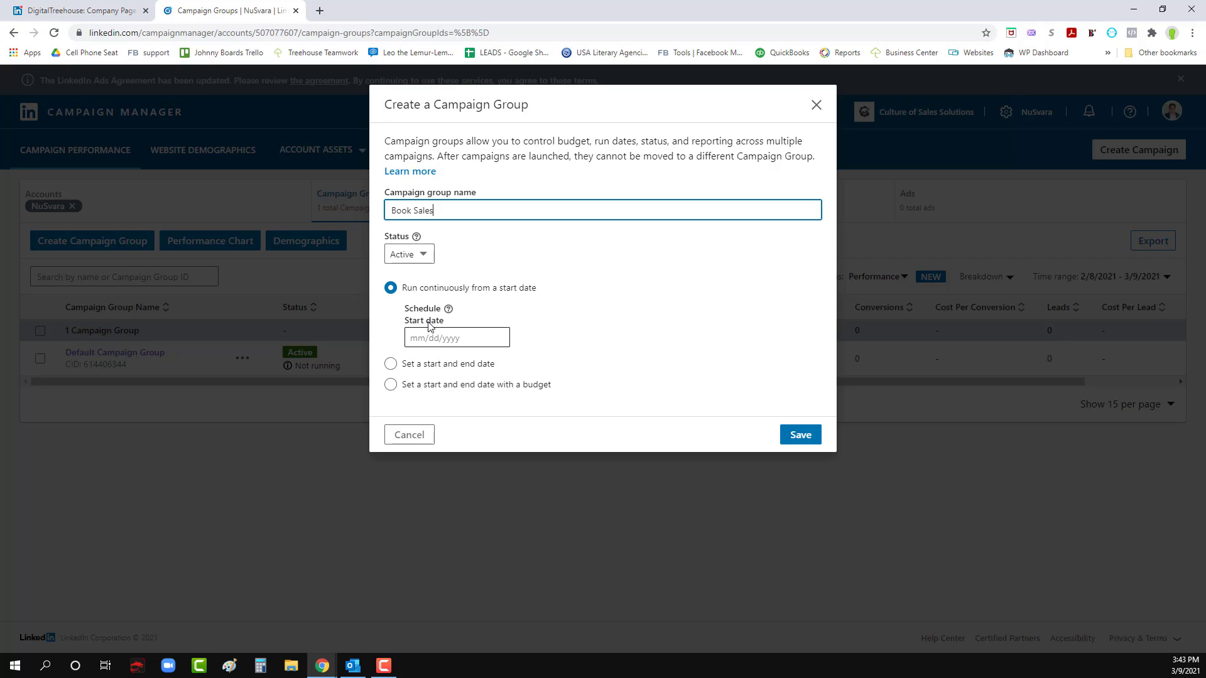
pyautogui.click(810, 435)
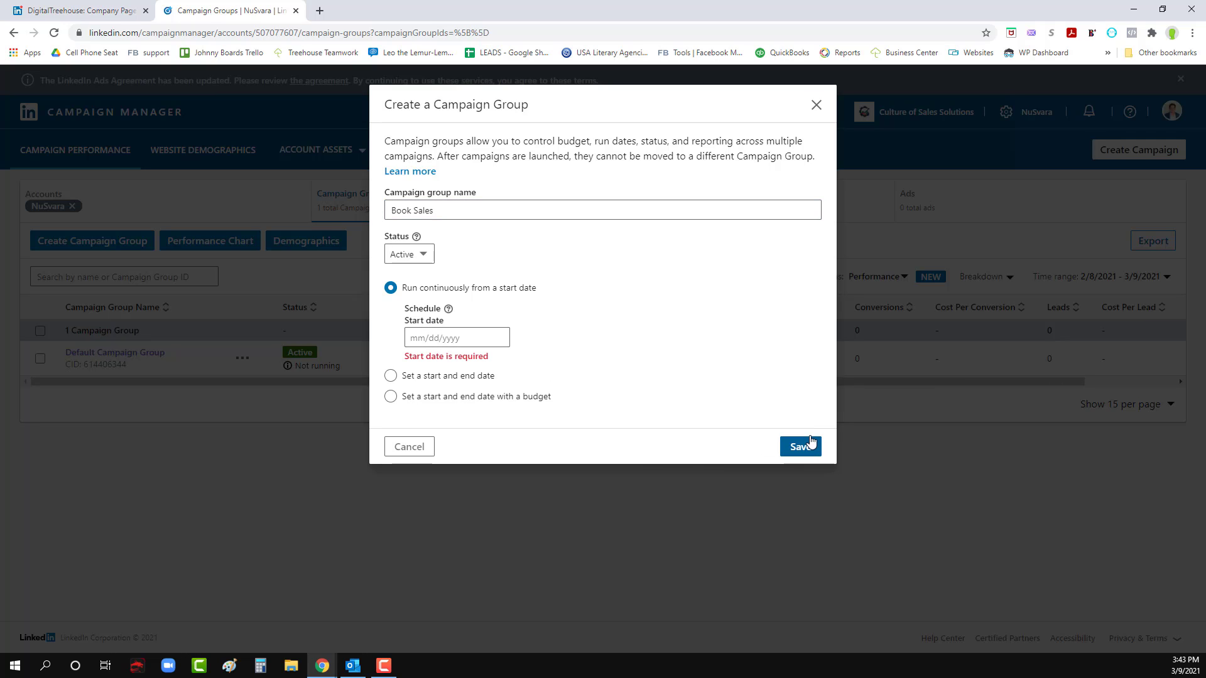
pyautogui.click(449, 340)
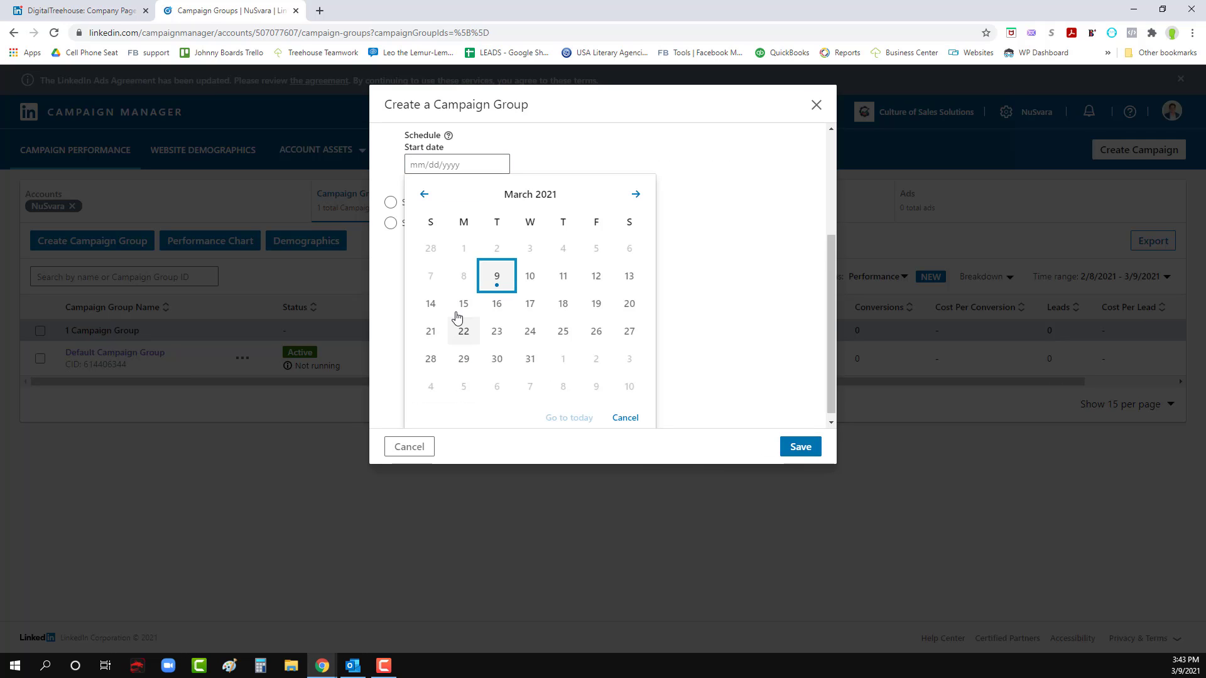
pyautogui.click(494, 275)
pyautogui.click(798, 434)
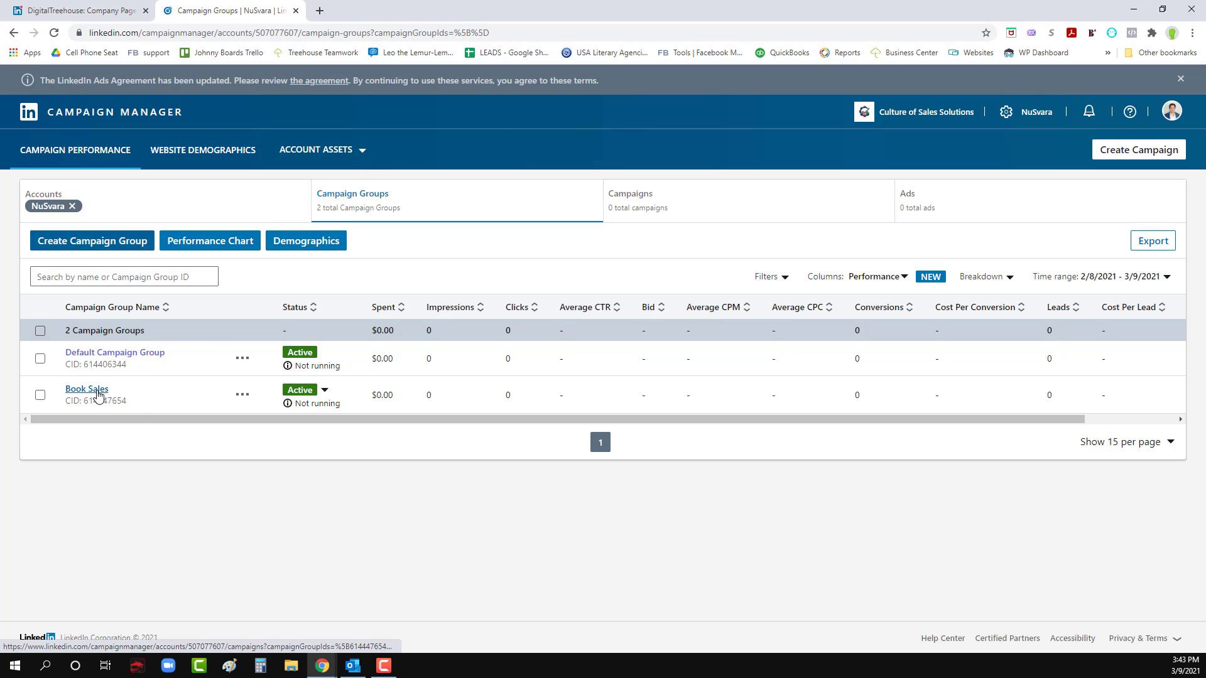
# - Start a new campaign inside the Book Sales group and continue to the objective selection
pyautogui.click(98, 392)
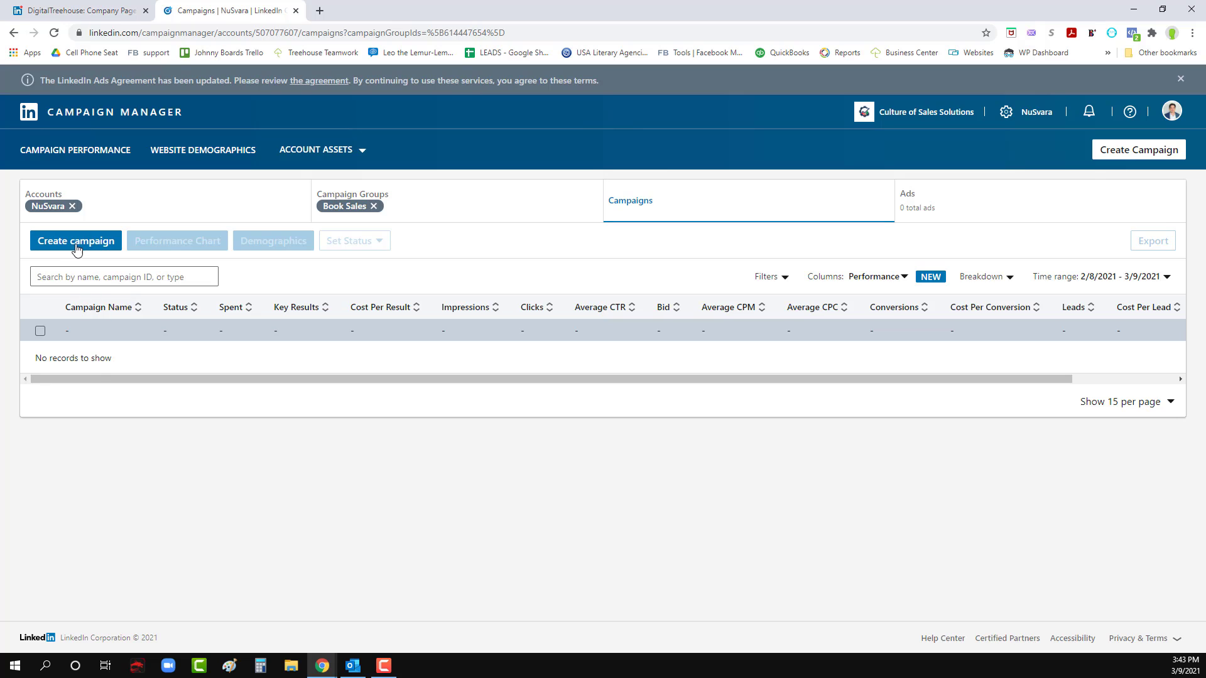
pyautogui.click(78, 245)
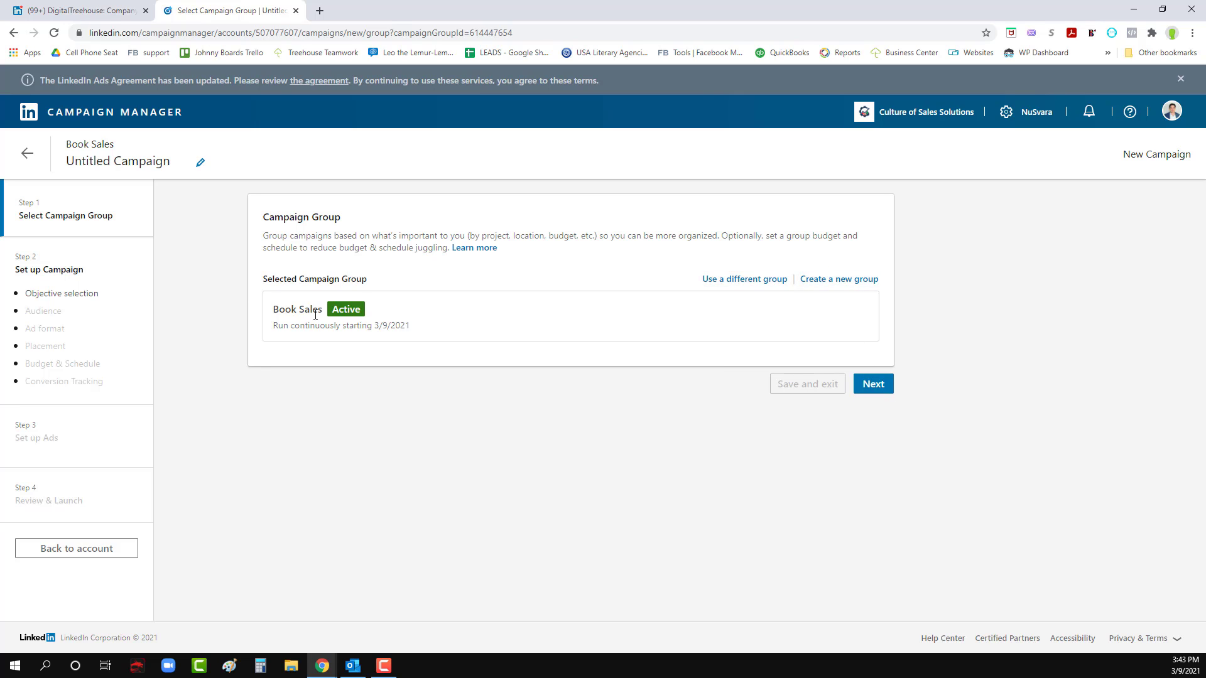
pyautogui.click(883, 384)
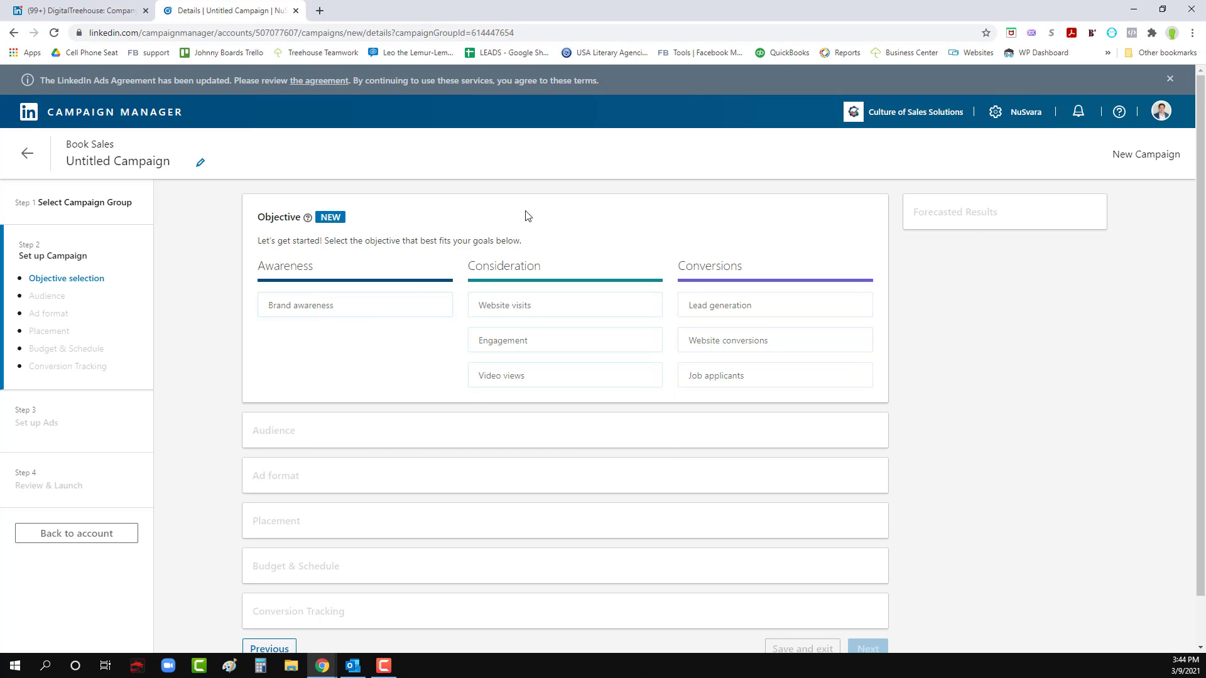
# - Choose the Website visits objective, and save and exit the campaign setup
pyautogui.click(522, 308)
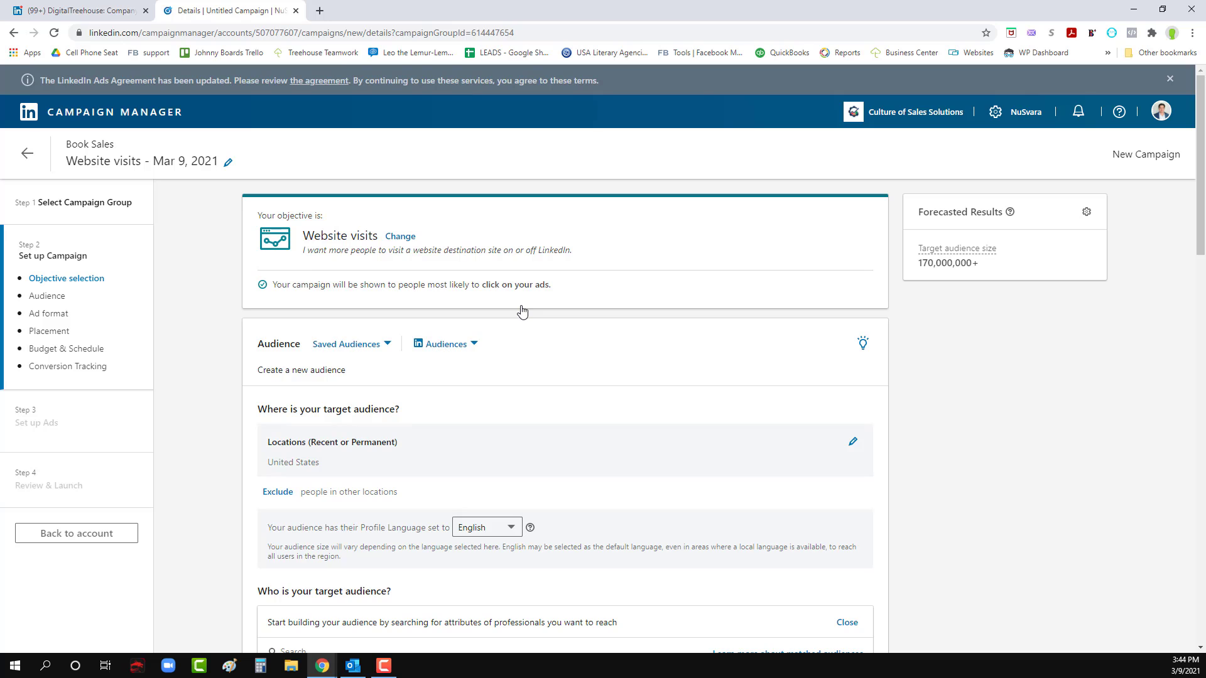
pyautogui.click(29, 154)
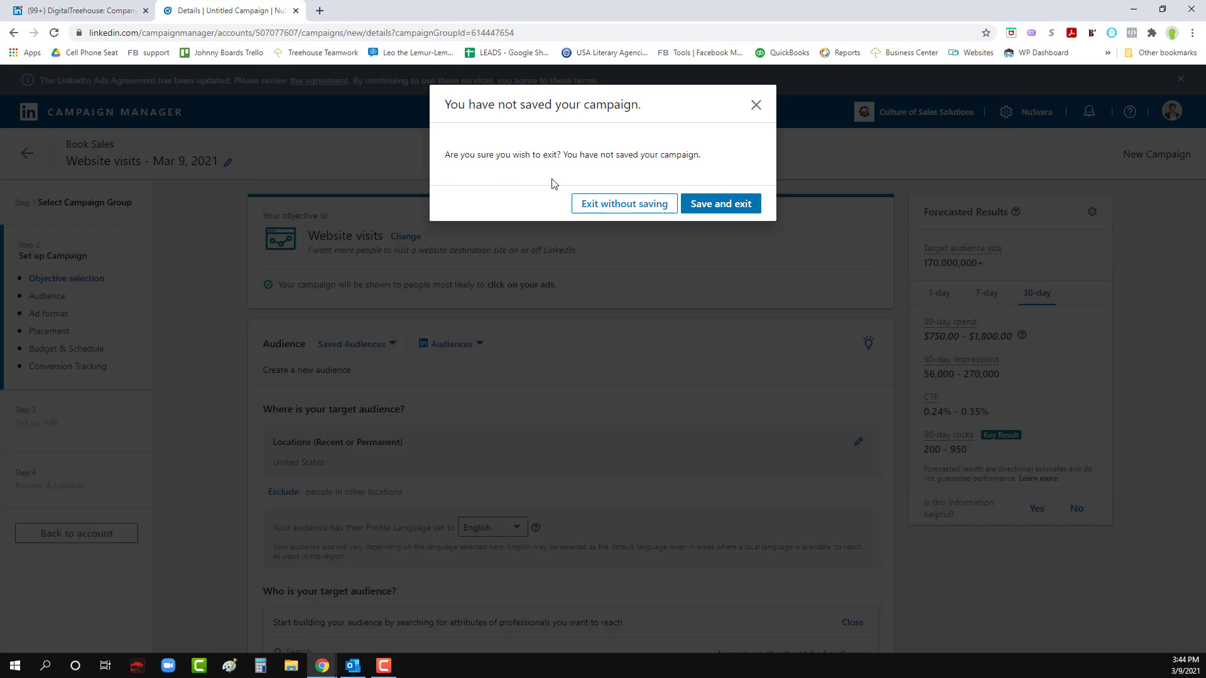
pyautogui.click(713, 204)
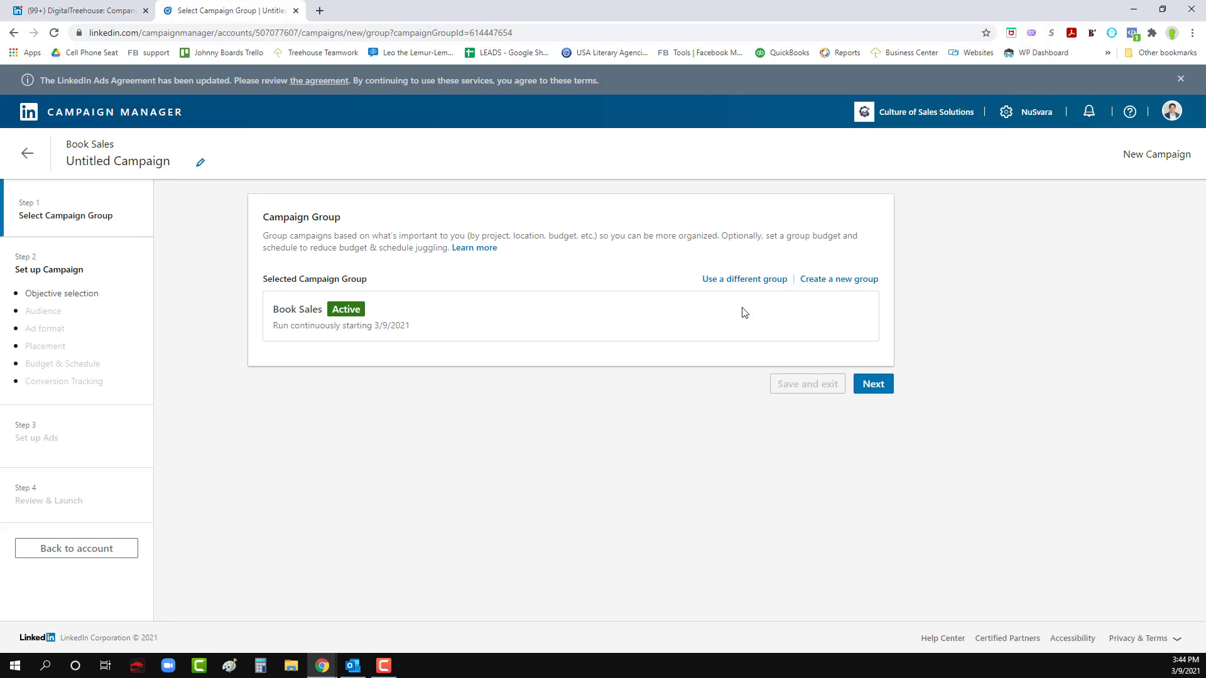
# - Continue the new campaign with the Book Sales group and set its objective to Website visits
pyautogui.click(872, 383)
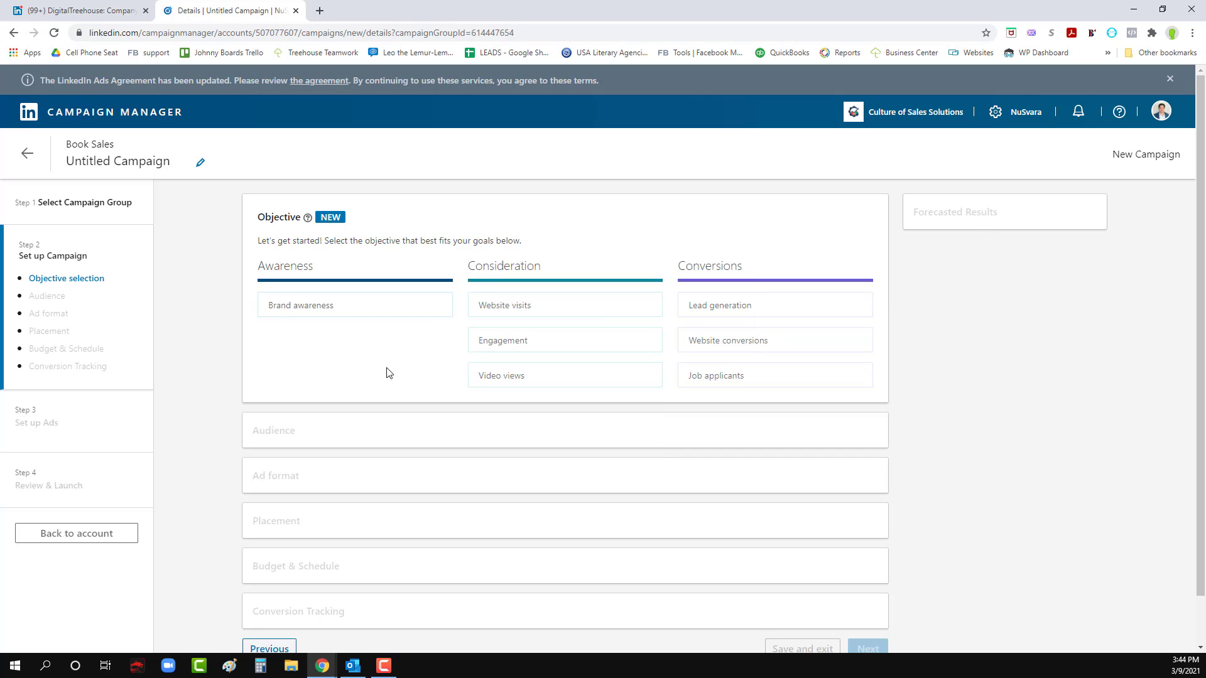
pyautogui.click(525, 306)
pyautogui.scroll(-1, 570, 375)
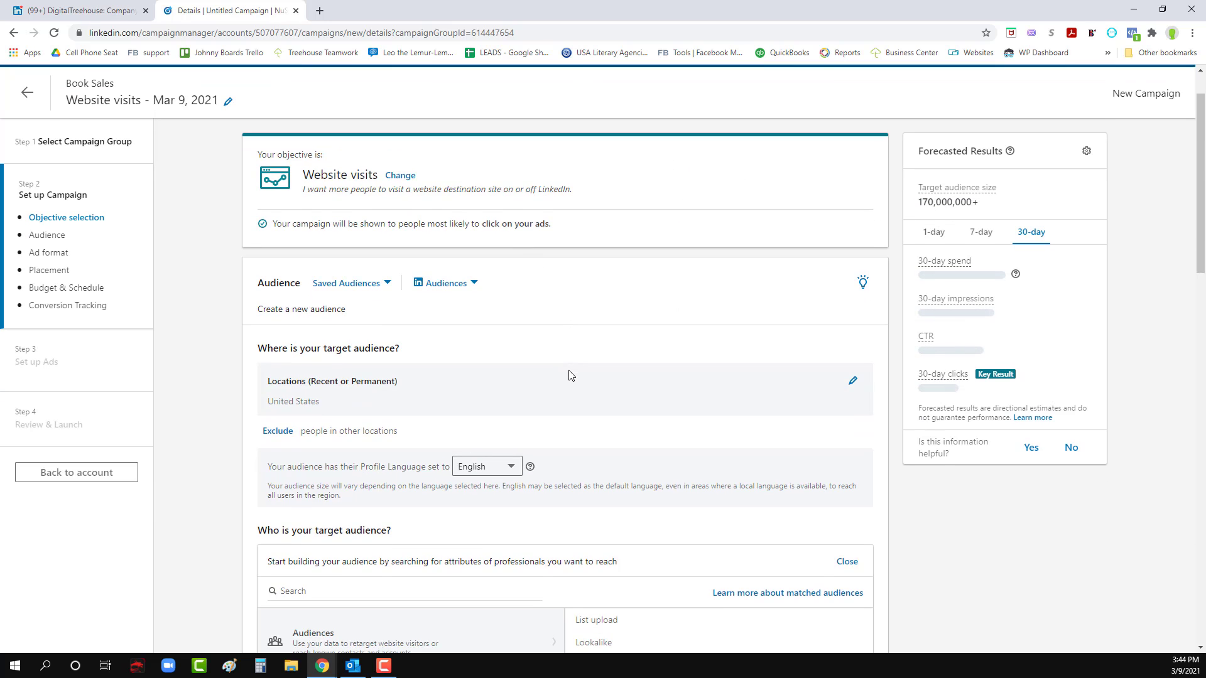
# - Review the campaign's objective and audience settings and its 30-day forecast of audience size, impressions, spend and clicks
pyautogui.scroll(-1, 570, 374)
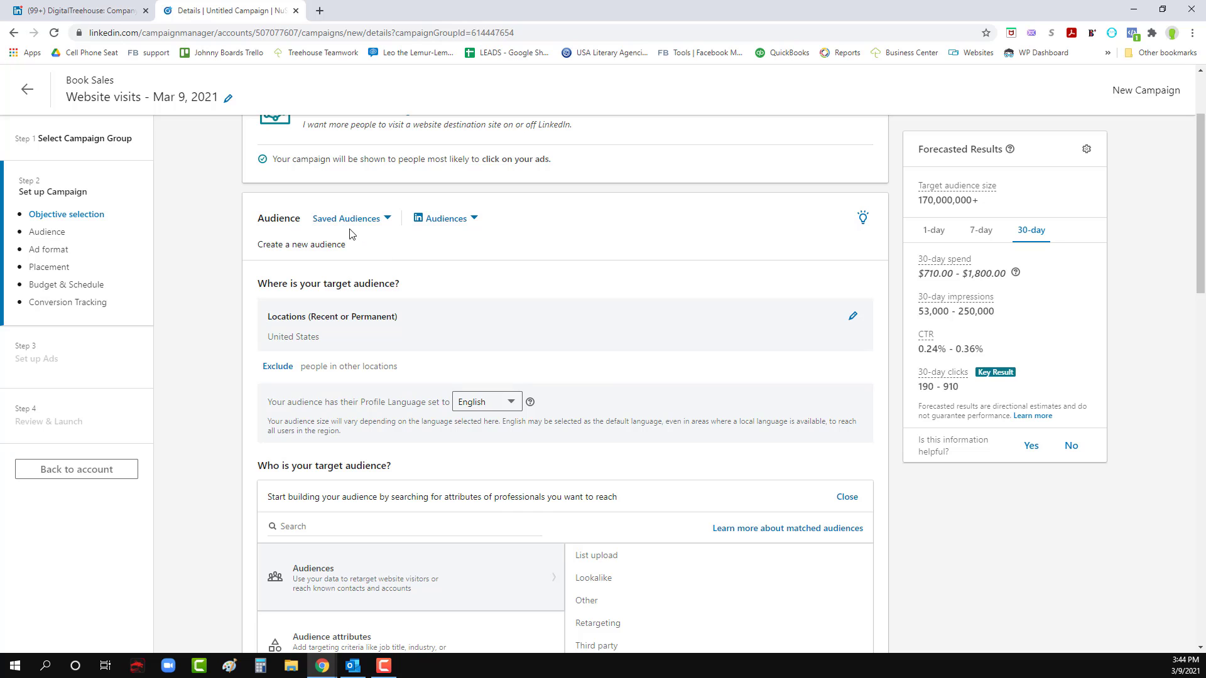
pyautogui.scroll(2, 367, 301)
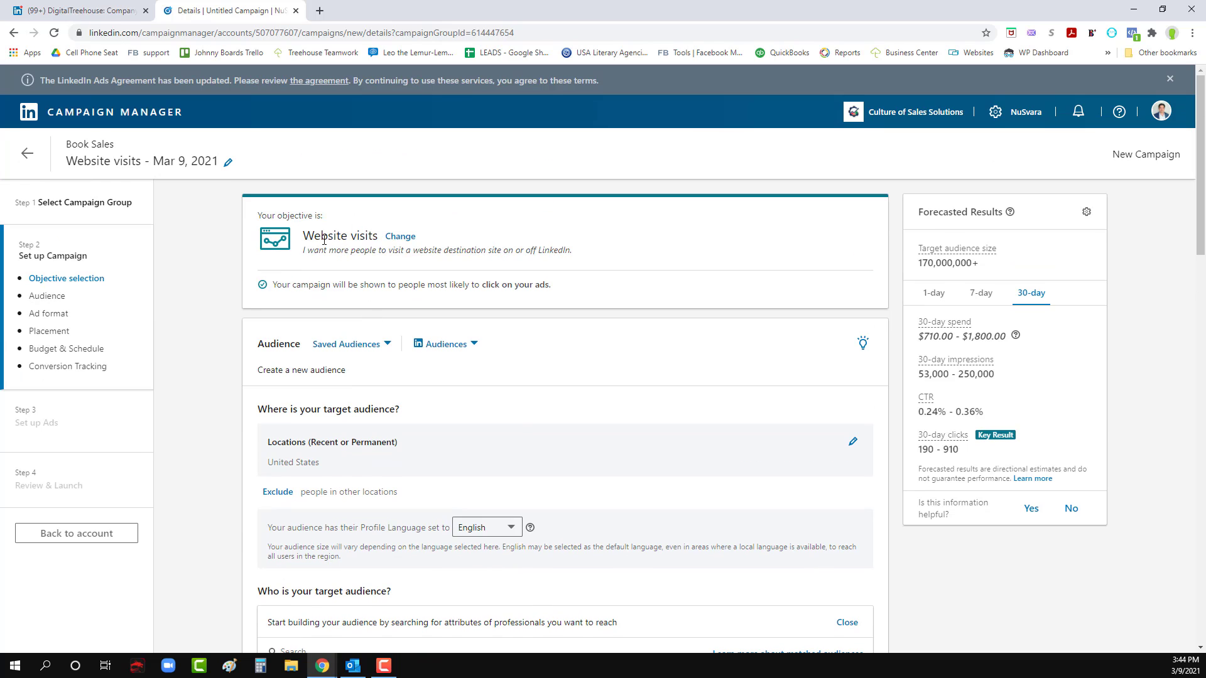
pyautogui.scroll(-1, 310, 323)
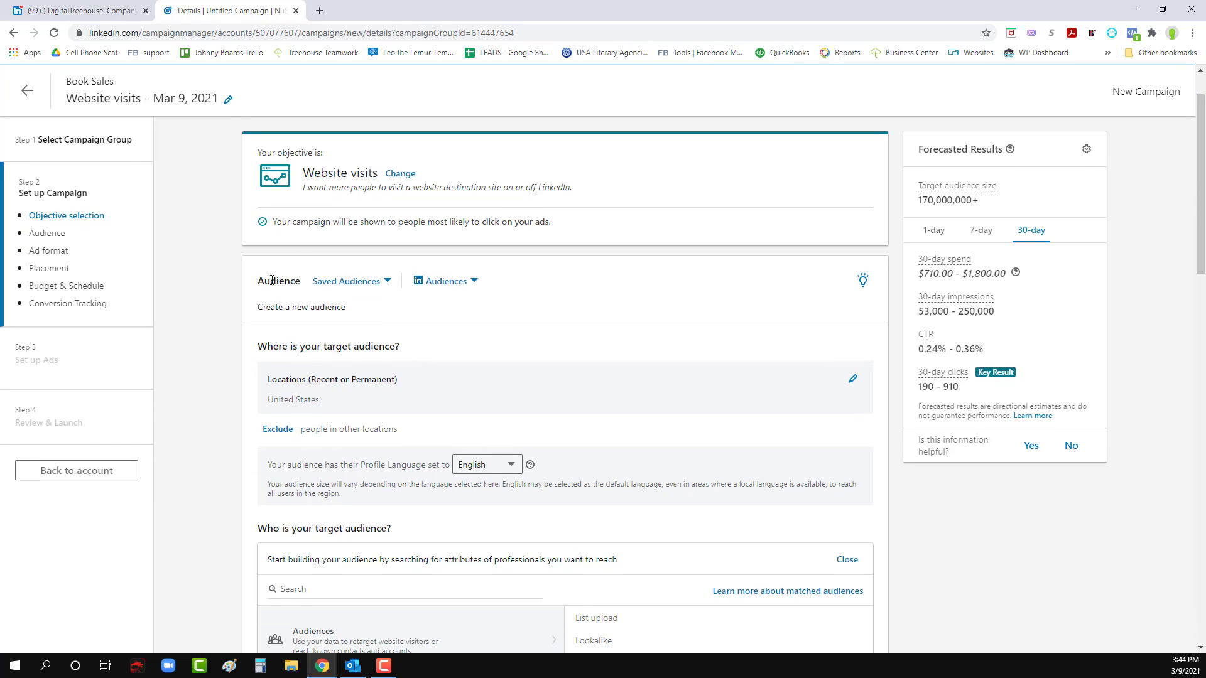
pyautogui.scroll(1, 442, 419)
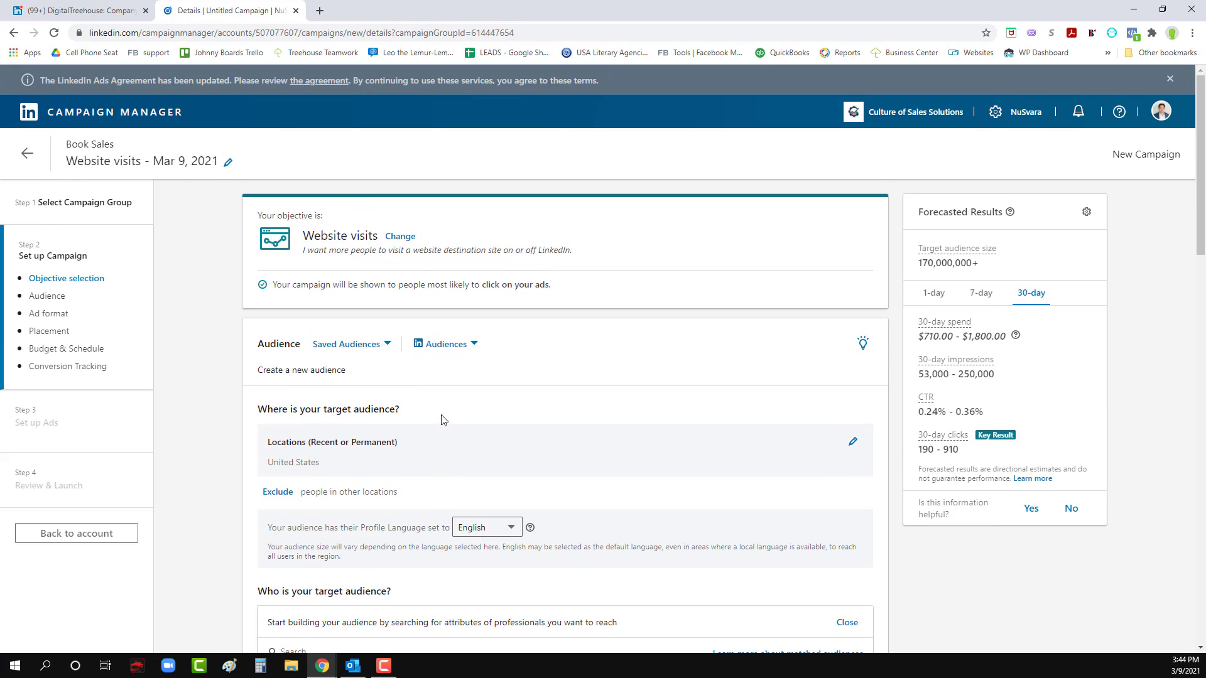
pyautogui.scroll(-3, 442, 420)
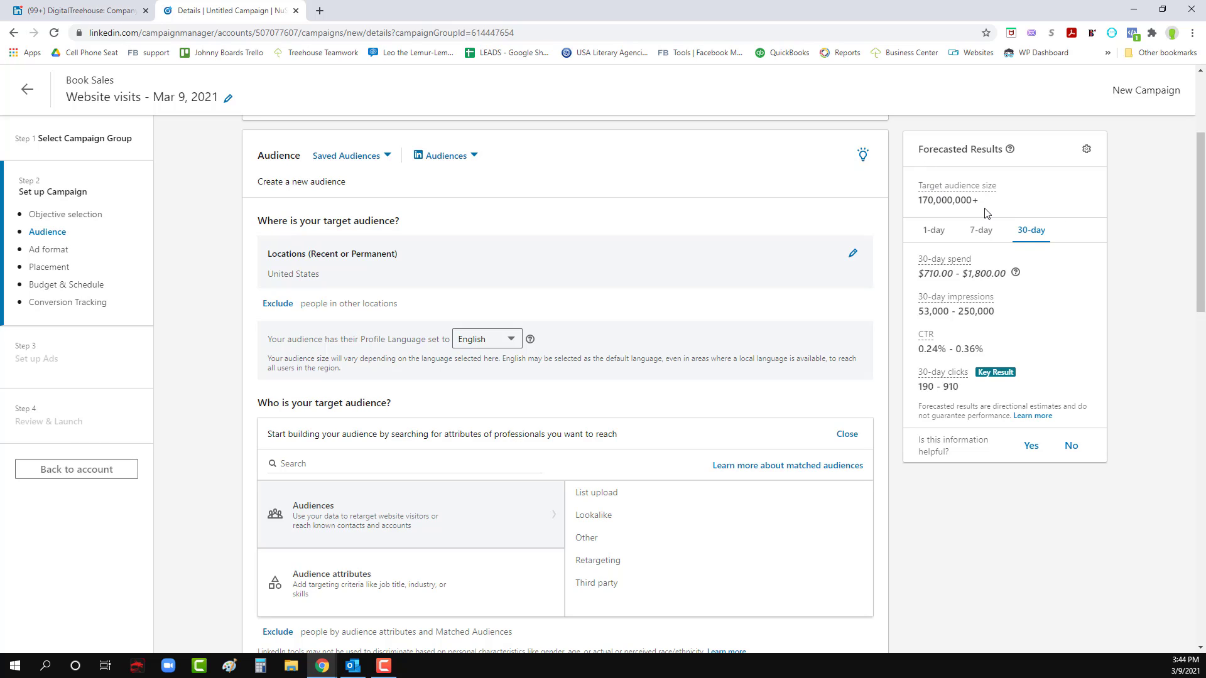
pyautogui.moveTo(921, 200); pyautogui.dragTo(972, 200)
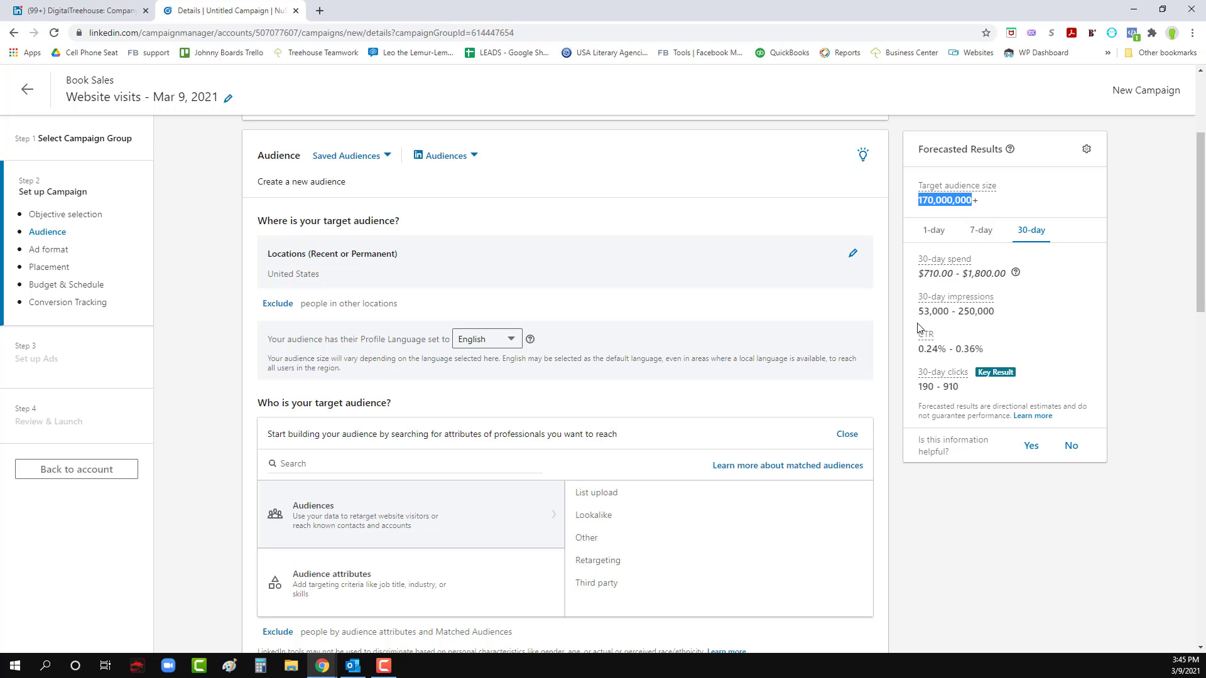
pyautogui.moveTo(921, 311); pyautogui.dragTo(994, 315)
pyautogui.click(995, 316)
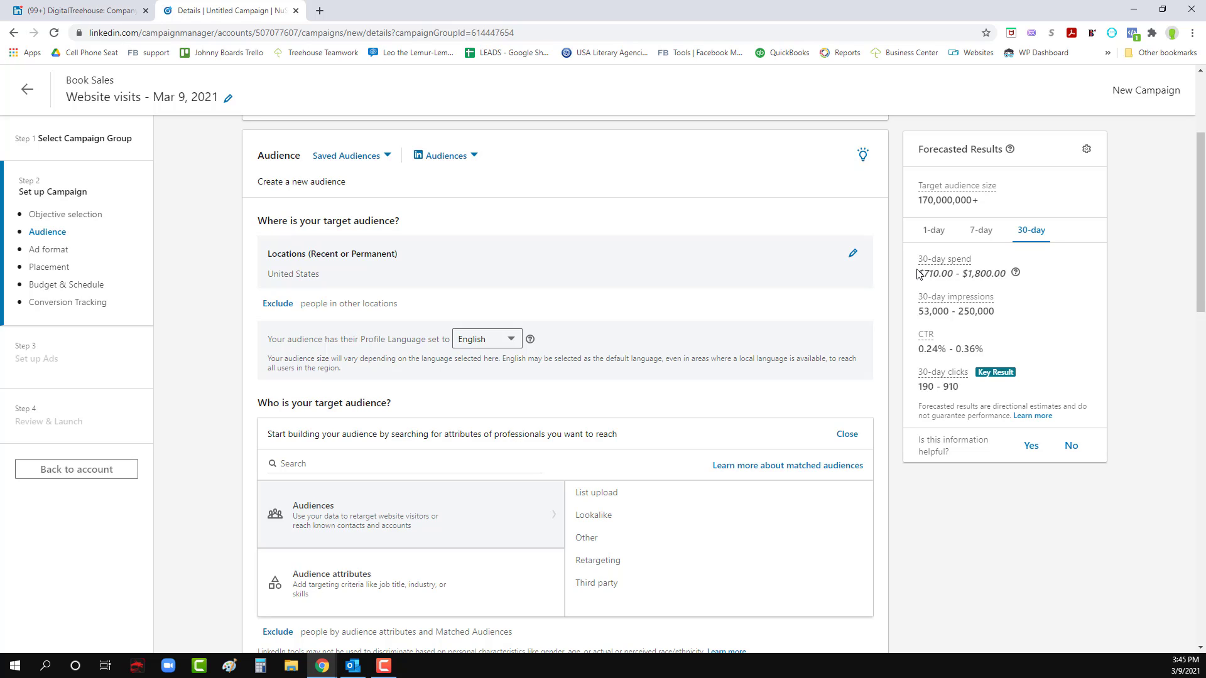
pyautogui.moveTo(917, 274); pyautogui.dragTo(1004, 274)
pyautogui.click(1005, 274)
pyautogui.moveTo(919, 386); pyautogui.dragTo(967, 389)
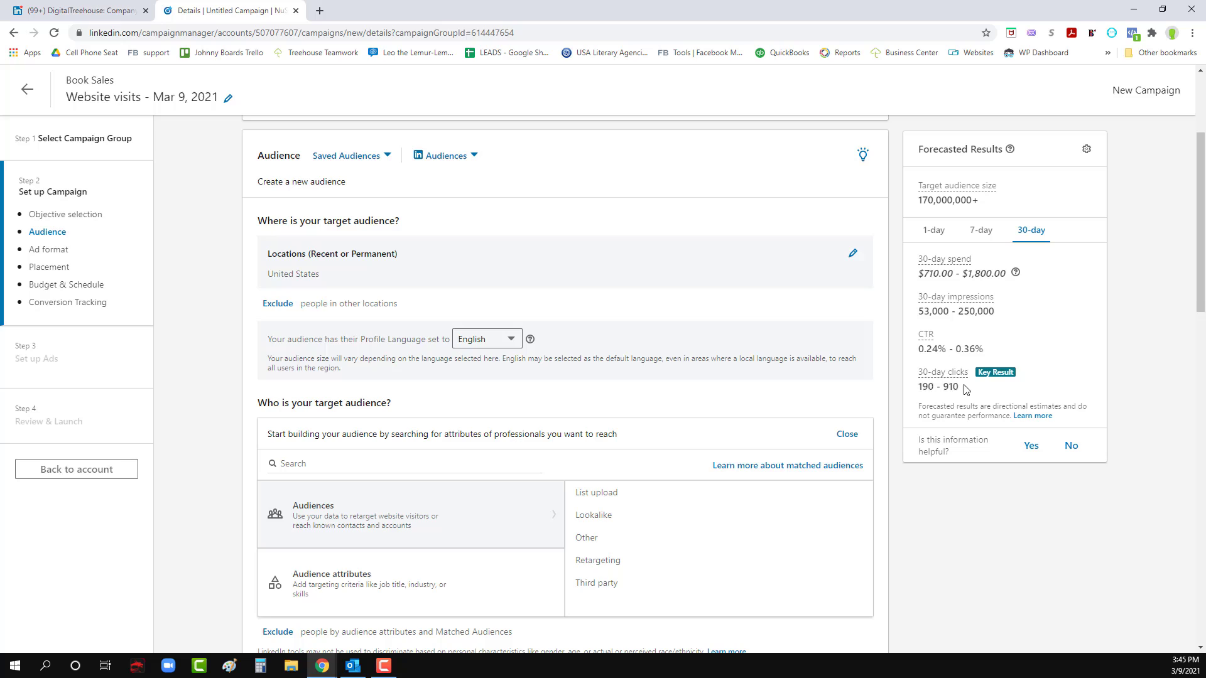
pyautogui.click(1058, 353)
# - Browse the audience attribute categories and the Company targeting criteria, and return to the top level of the audience builder
pyautogui.scroll(-1, 1014, 348)
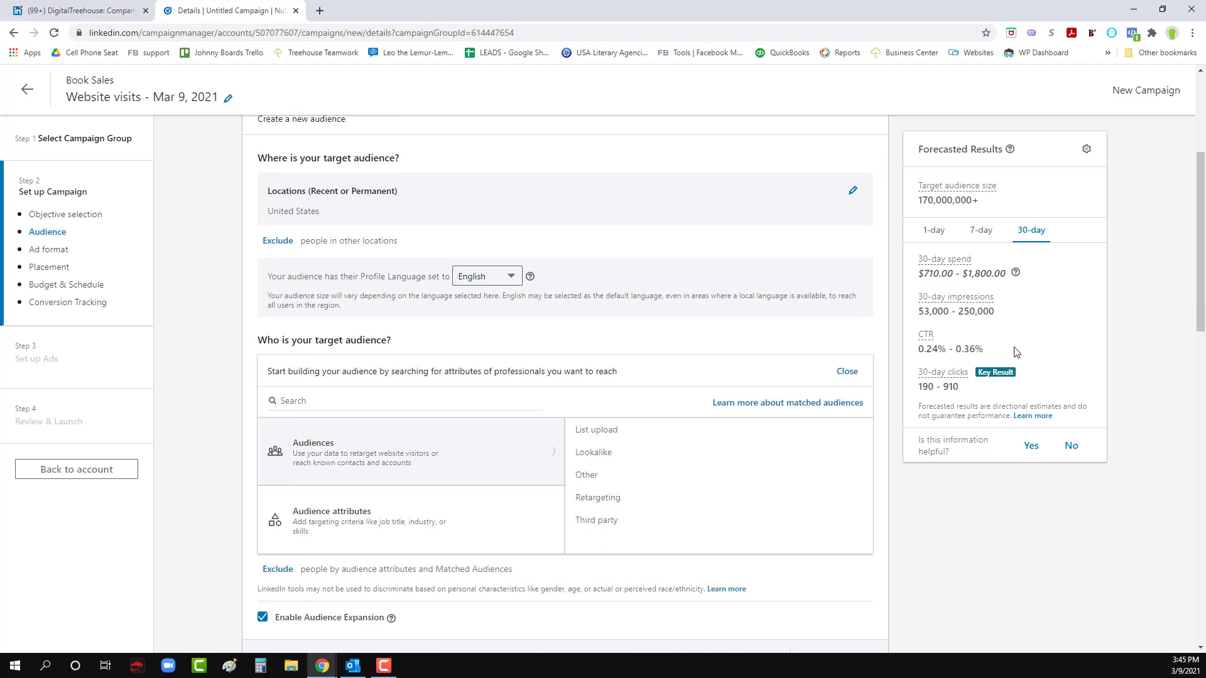
pyautogui.scroll(1, 1015, 347)
pyautogui.scroll(-2, 641, 395)
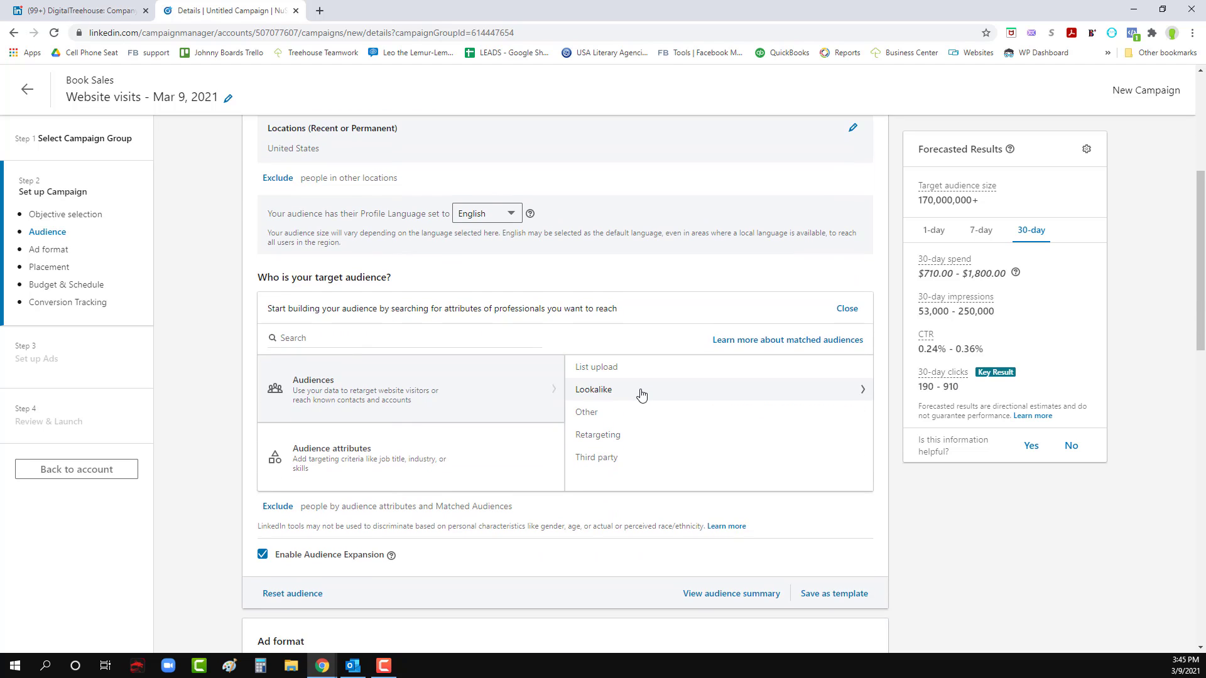
pyautogui.scroll(-1, 639, 401)
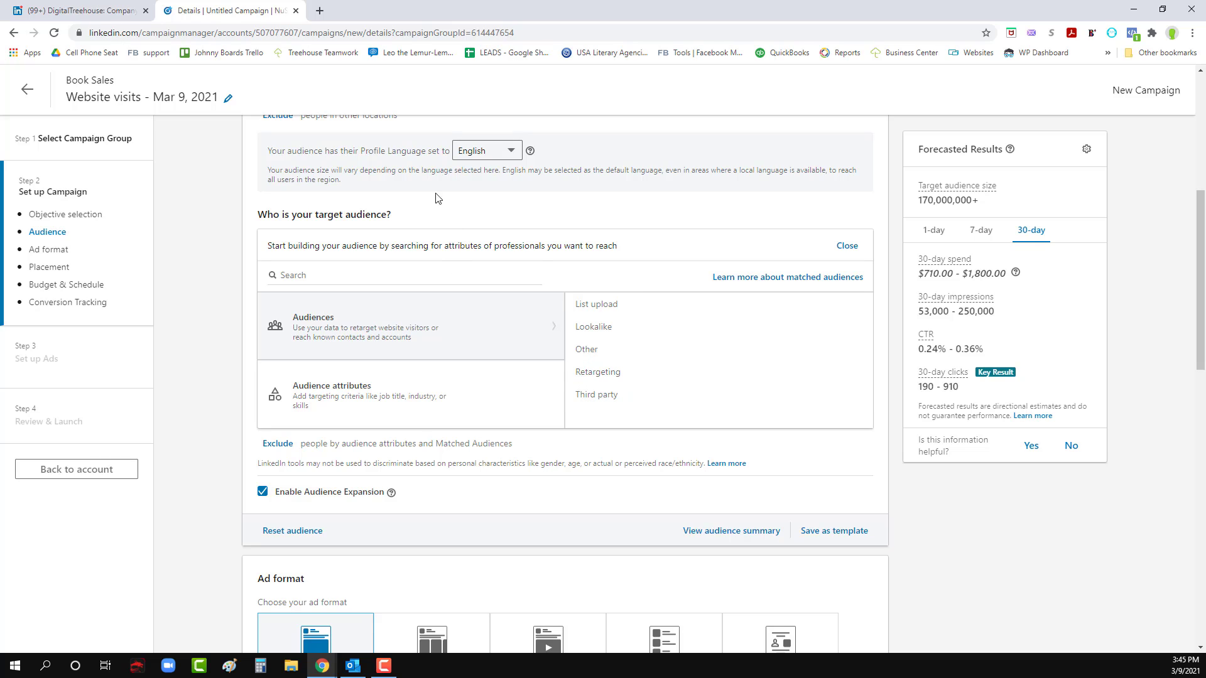
pyautogui.click(312, 407)
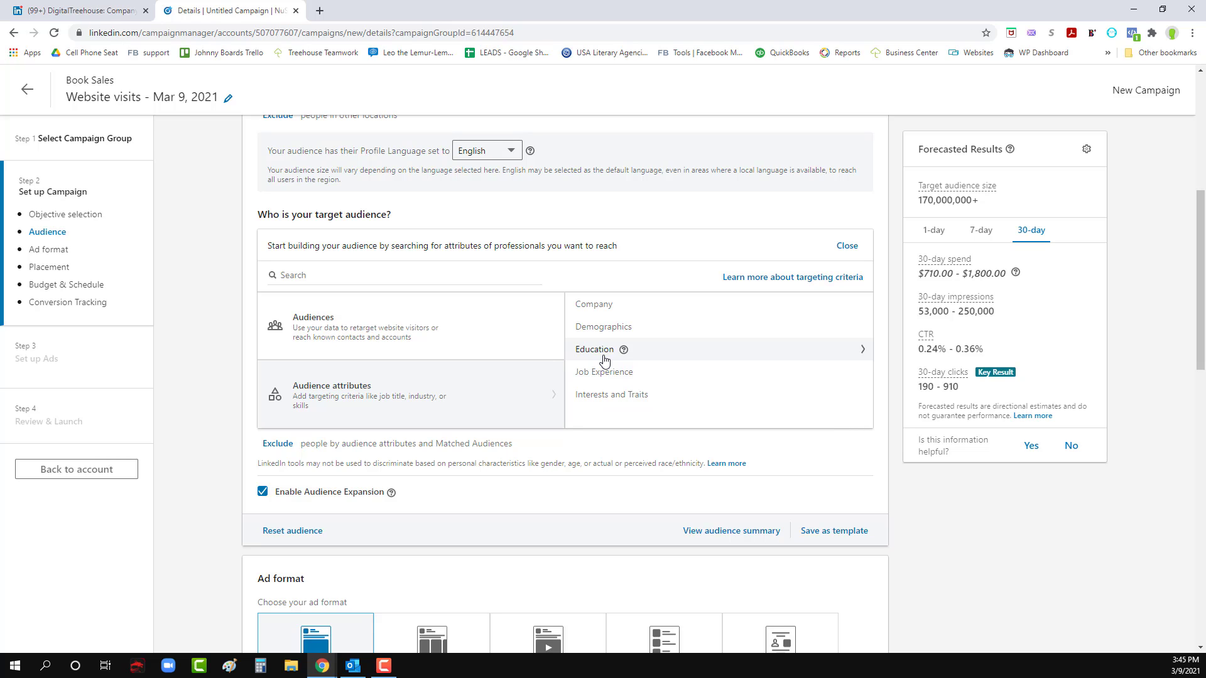
pyautogui.moveTo(644, 374)
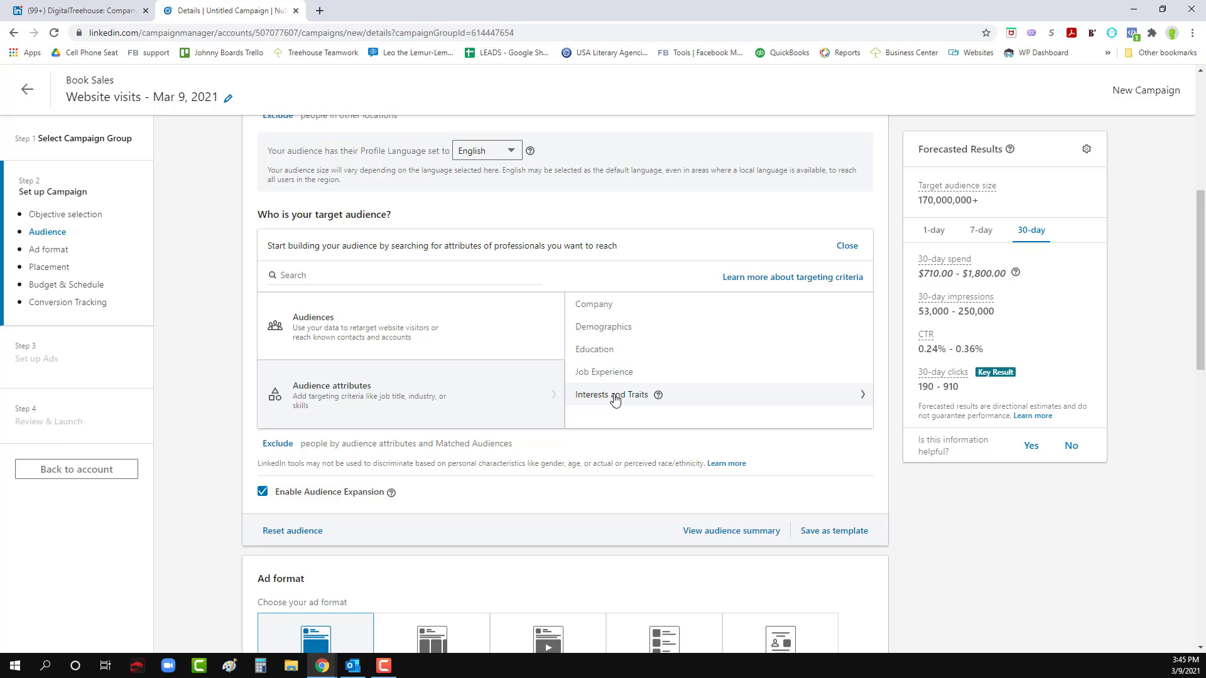
pyautogui.moveTo(660, 397)
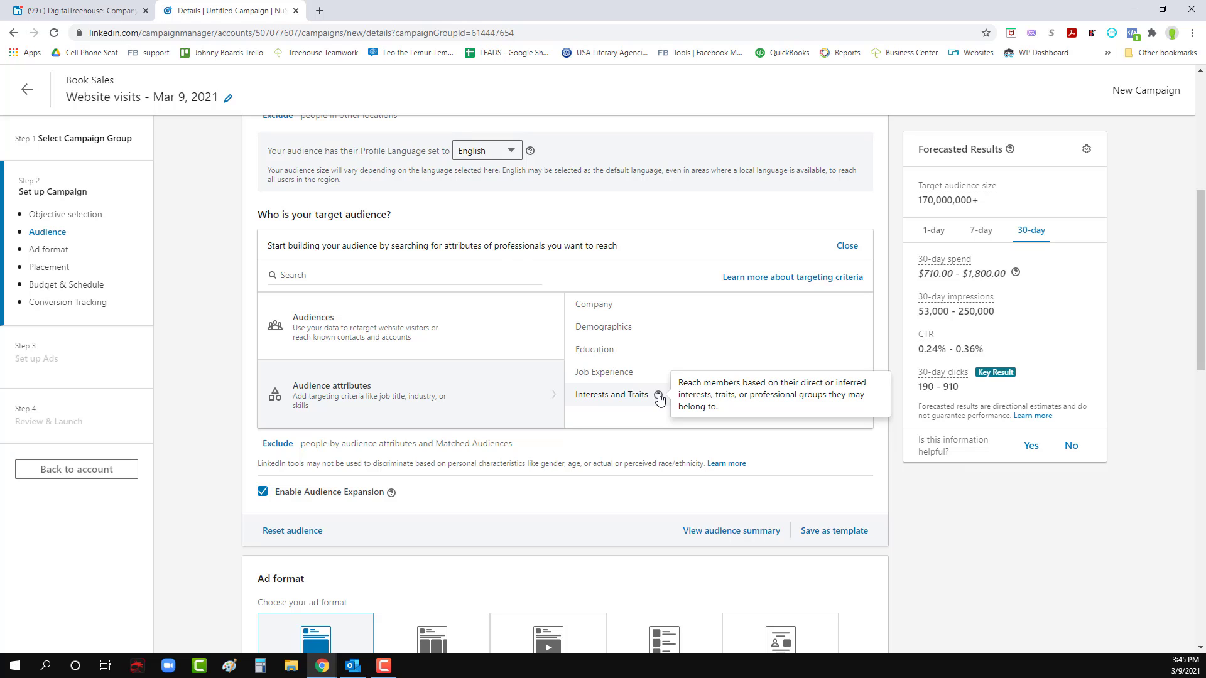
pyautogui.click(601, 307)
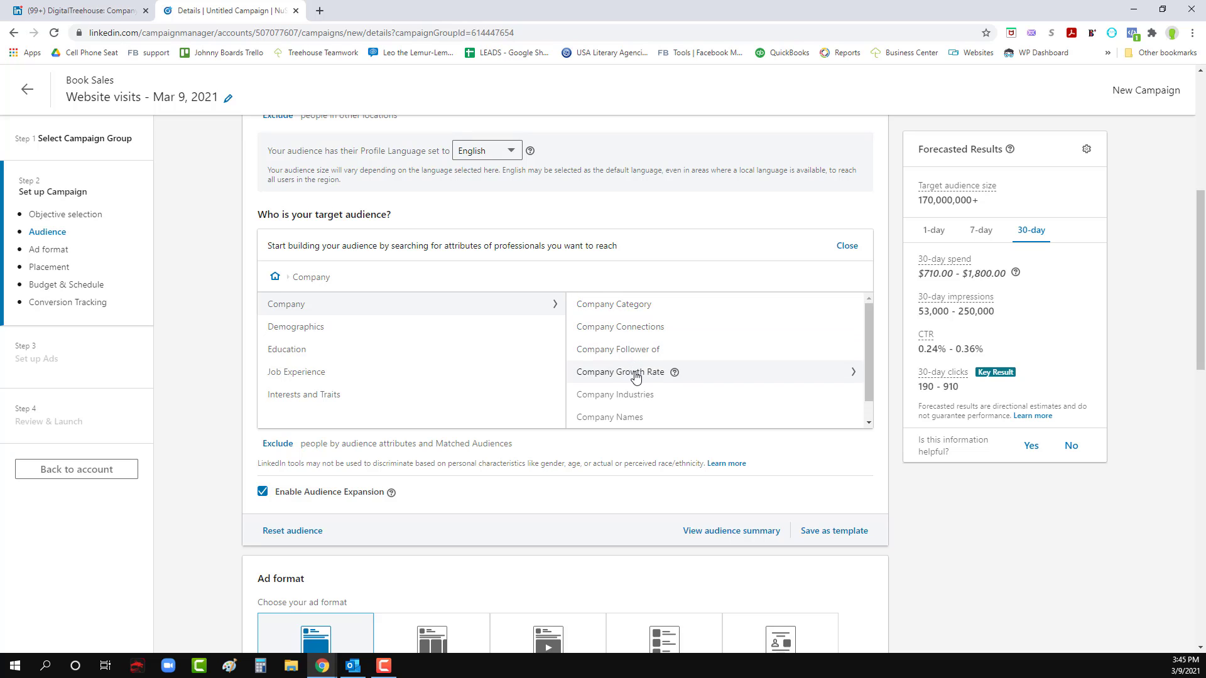
pyautogui.scroll(-1, 606, 372)
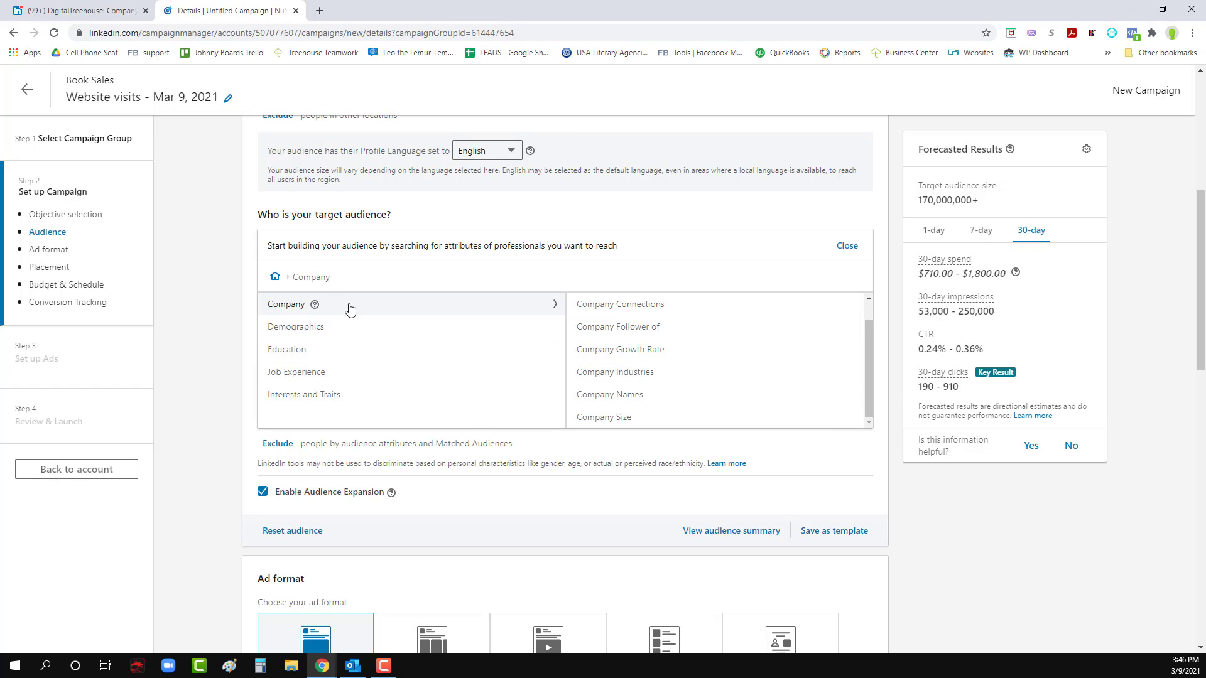
pyautogui.click(275, 279)
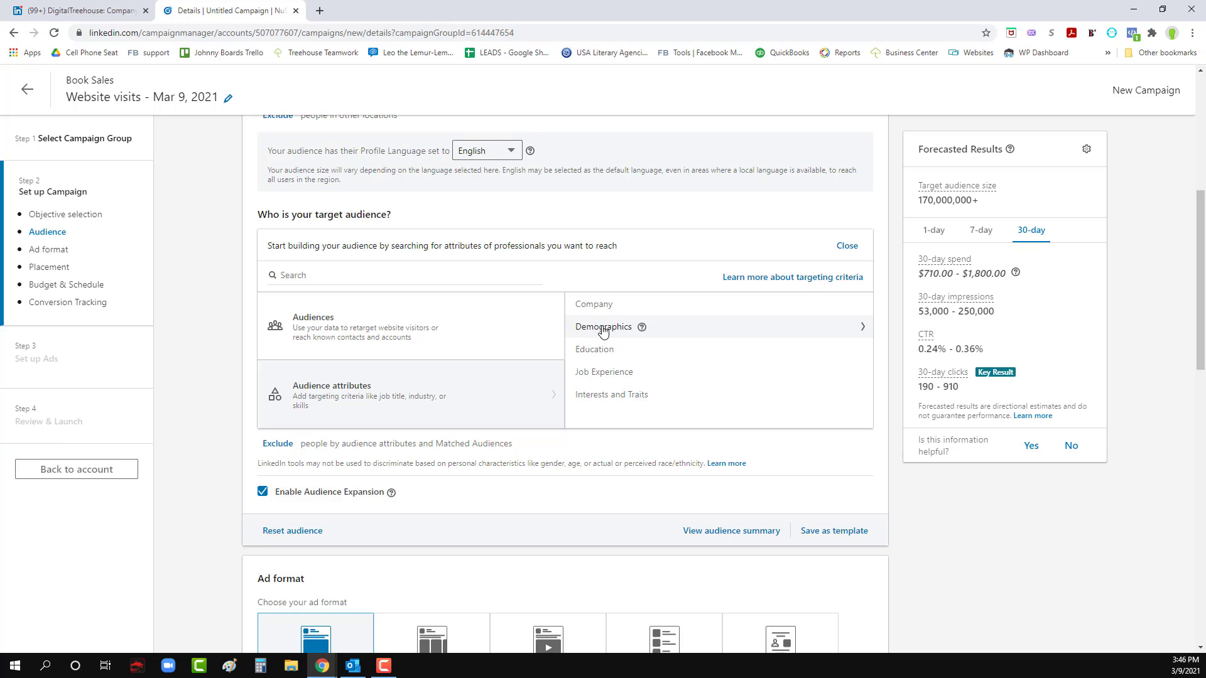
# - Browse the uploaded contact lists in the matched audiences and open the form for uploading a new list
pyautogui.click(331, 329)
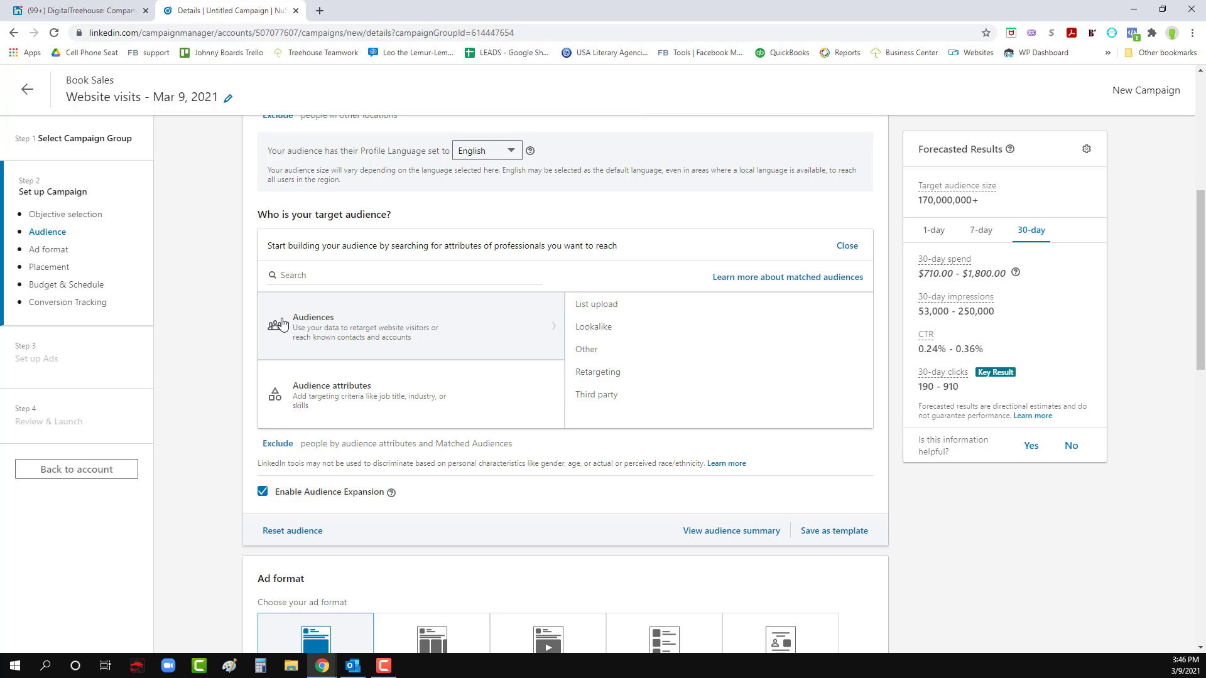
pyautogui.click(596, 304)
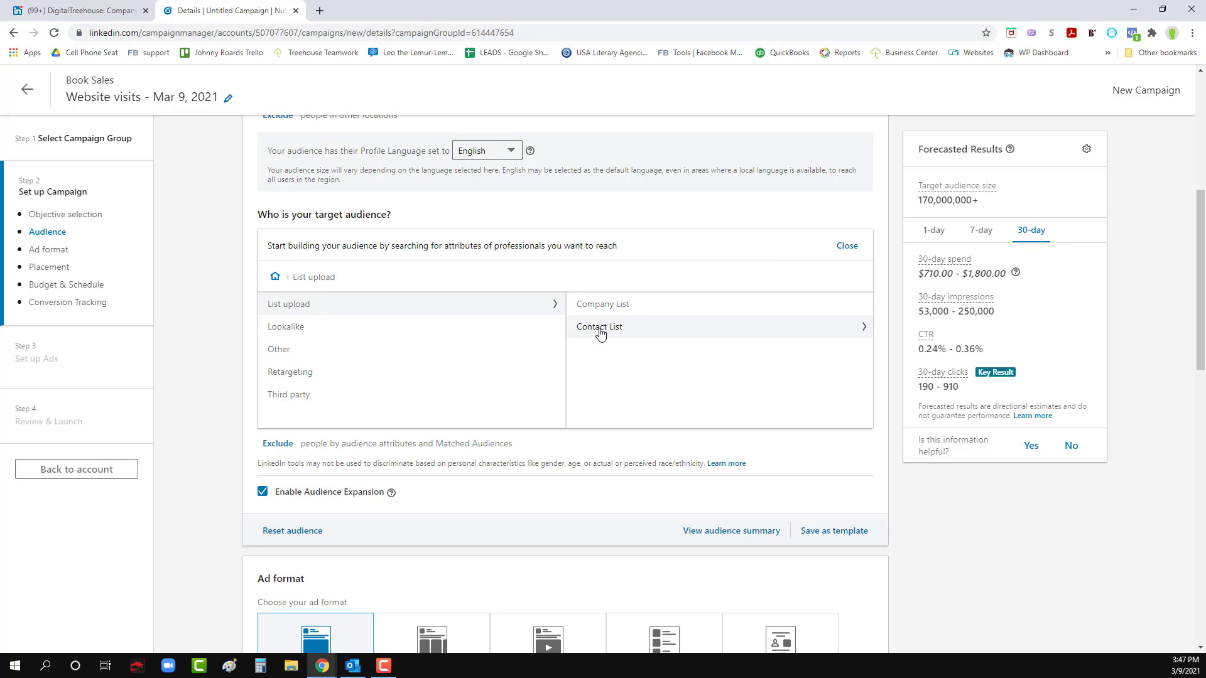
pyautogui.click(600, 329)
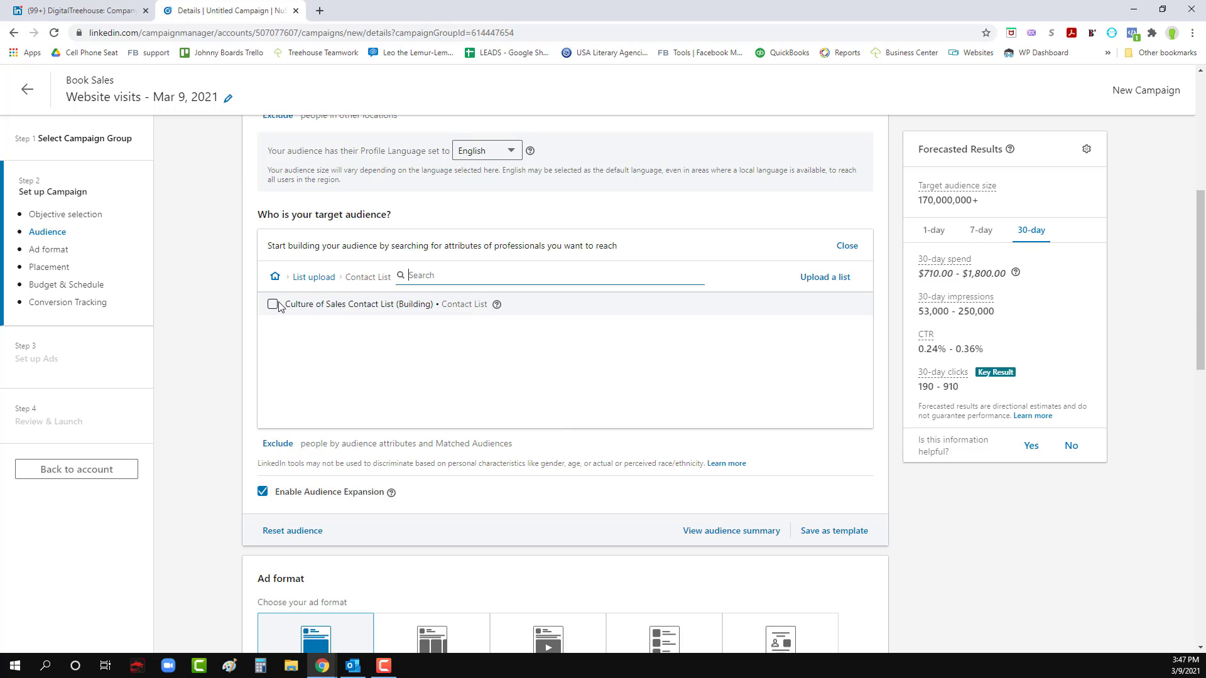
pyautogui.click(820, 279)
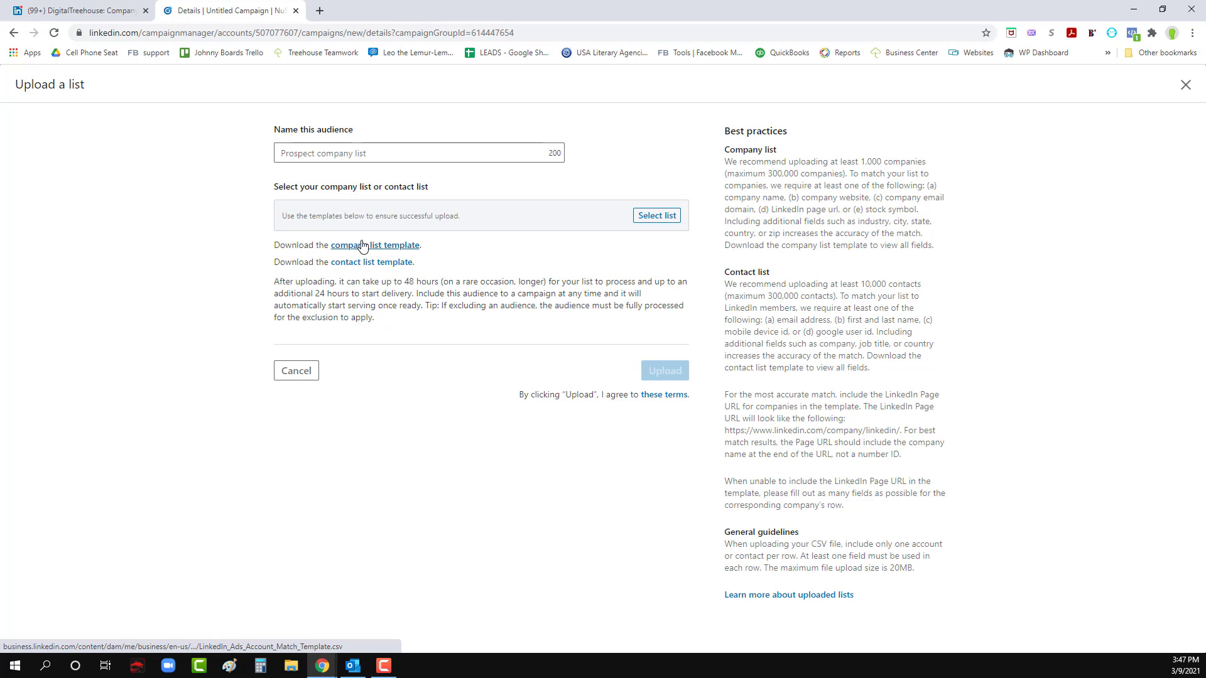
# - Download the contact list template, open it in Excel and fit the column widths to their contents
pyautogui.click(362, 264)
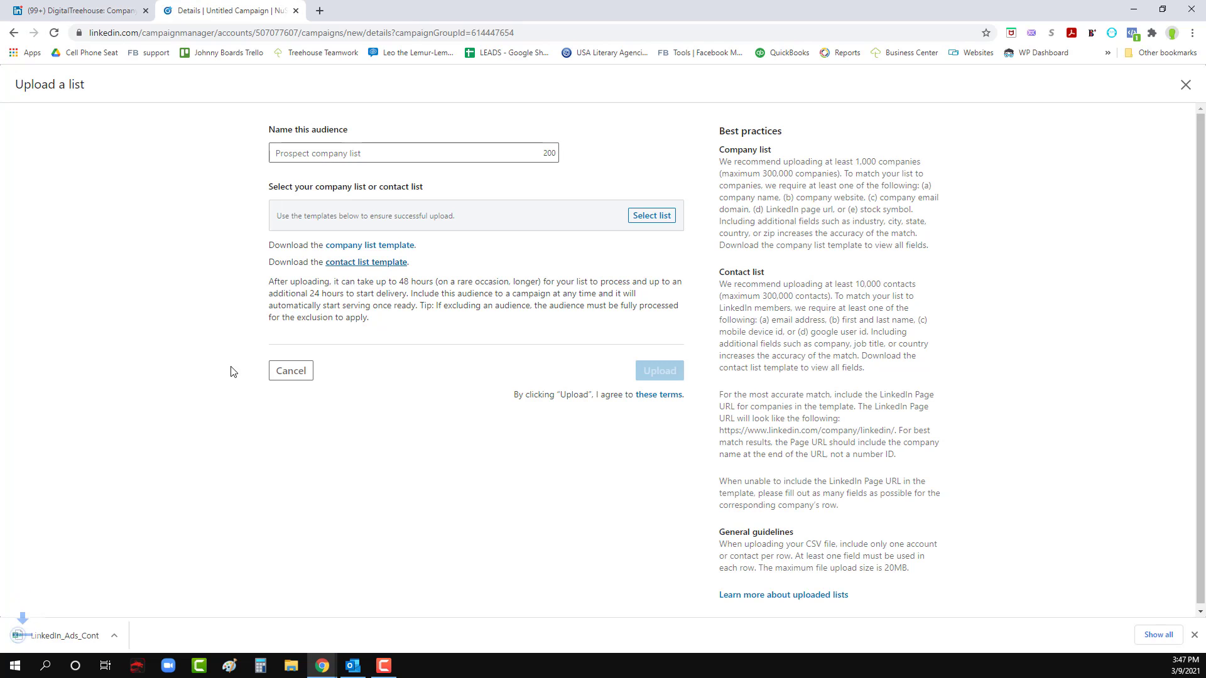
pyautogui.click(74, 646)
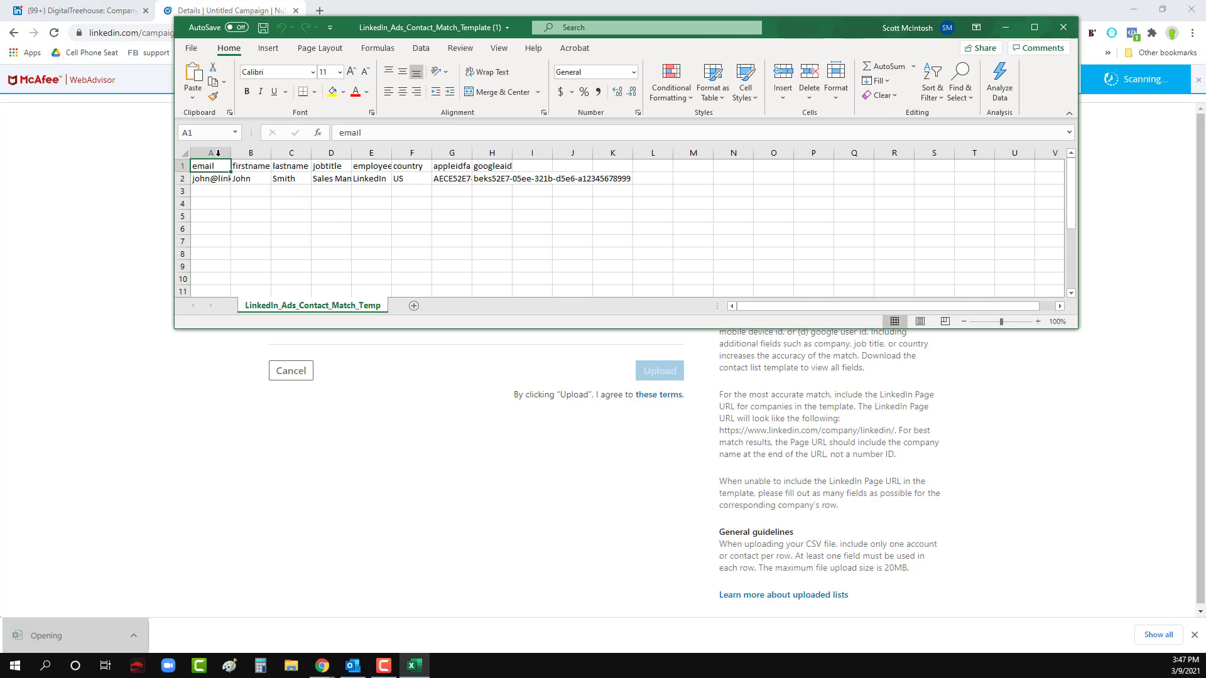
pyautogui.moveTo(211, 153); pyautogui.dragTo(445, 155)
pyautogui.doubleClick(432, 153)
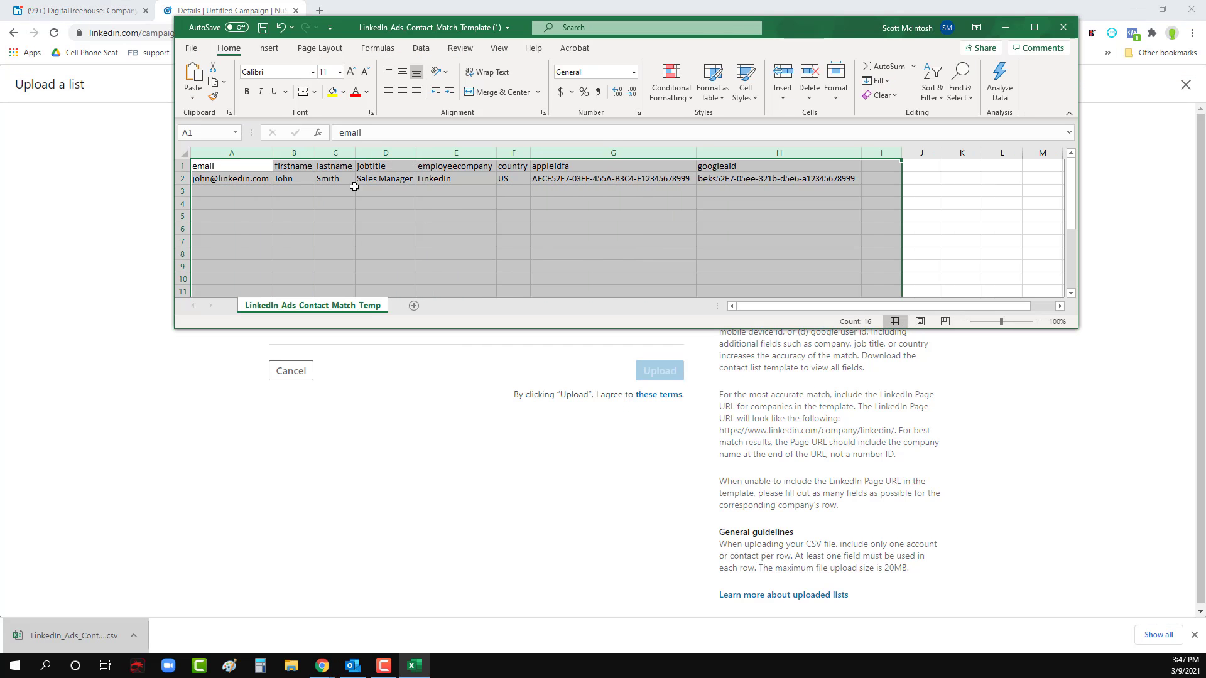
pyautogui.click(250, 203)
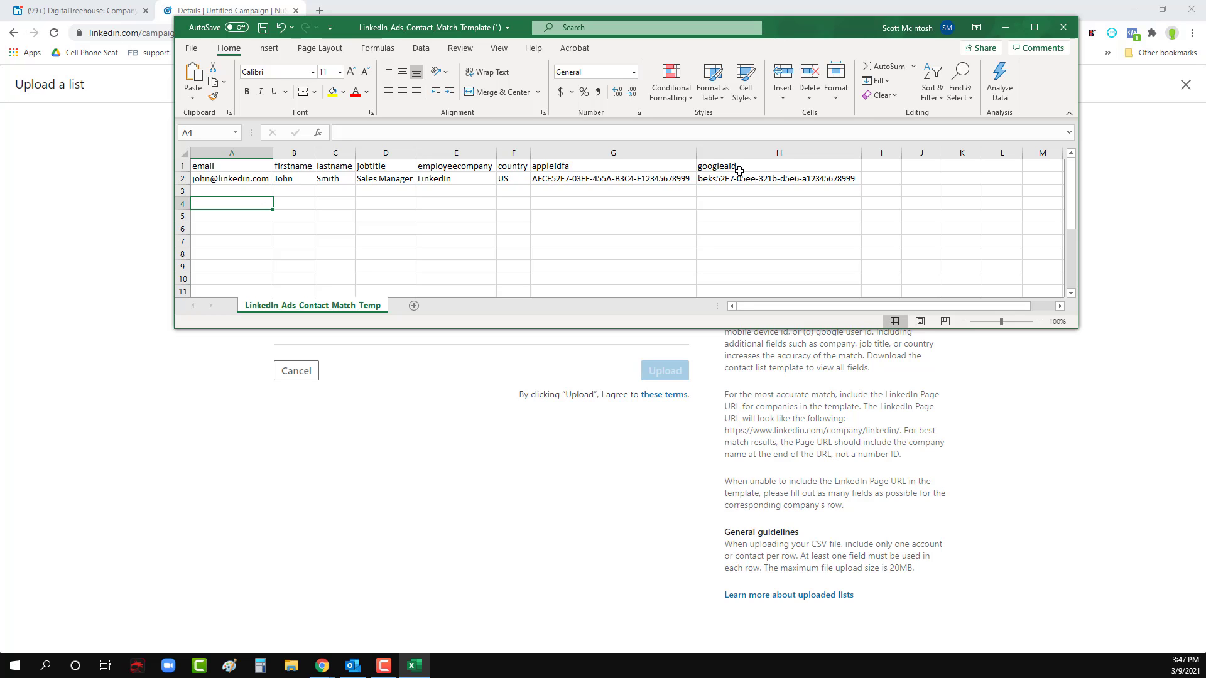
# - Examine the sample device ID and name fields in the contact template, and close the file without saving
pyautogui.click(584, 181)
pyautogui.click(713, 180)
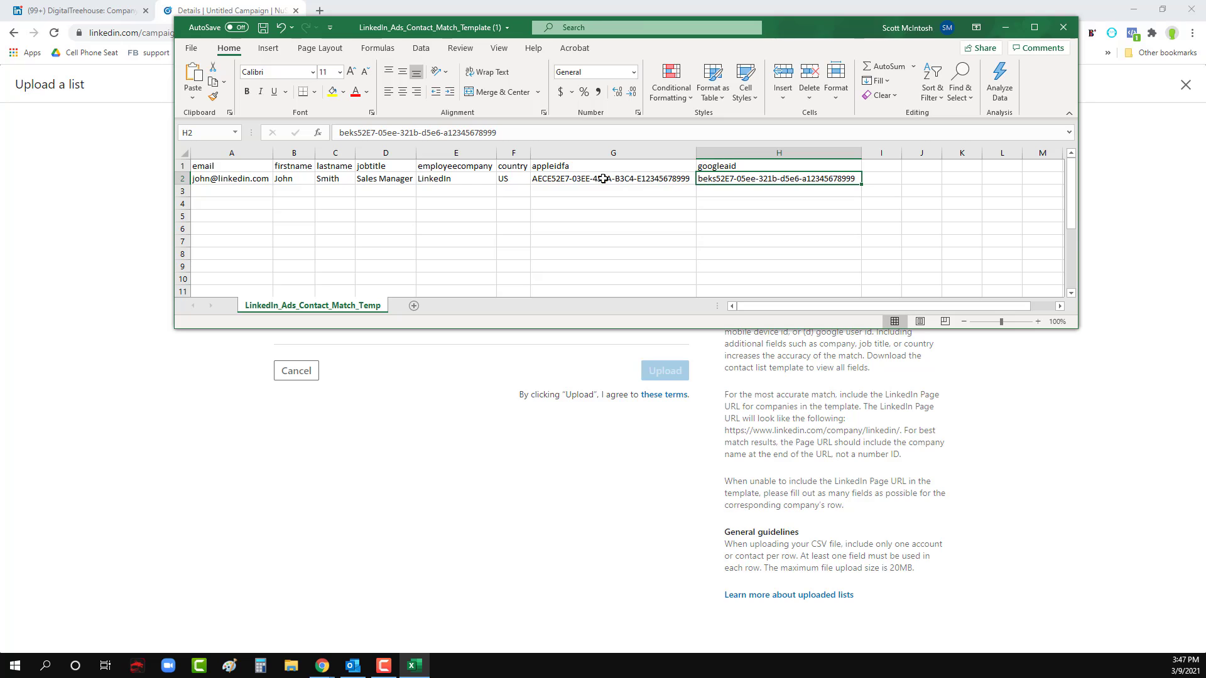
pyautogui.click(579, 179)
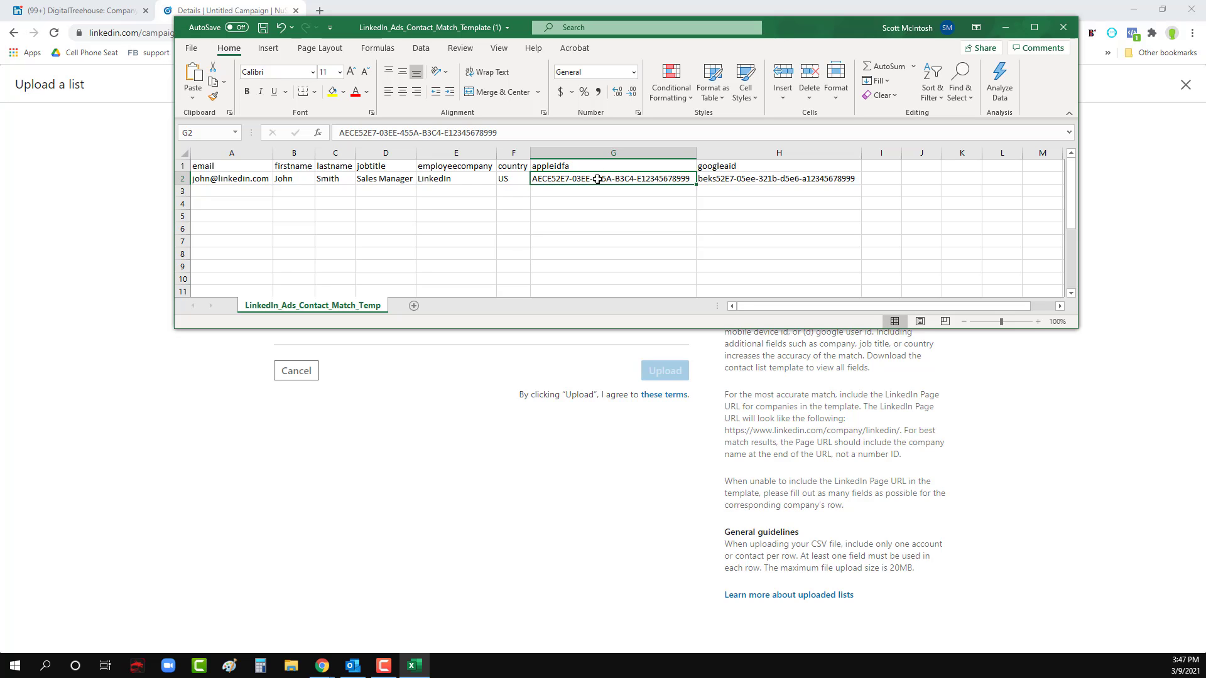
pyautogui.click(723, 182)
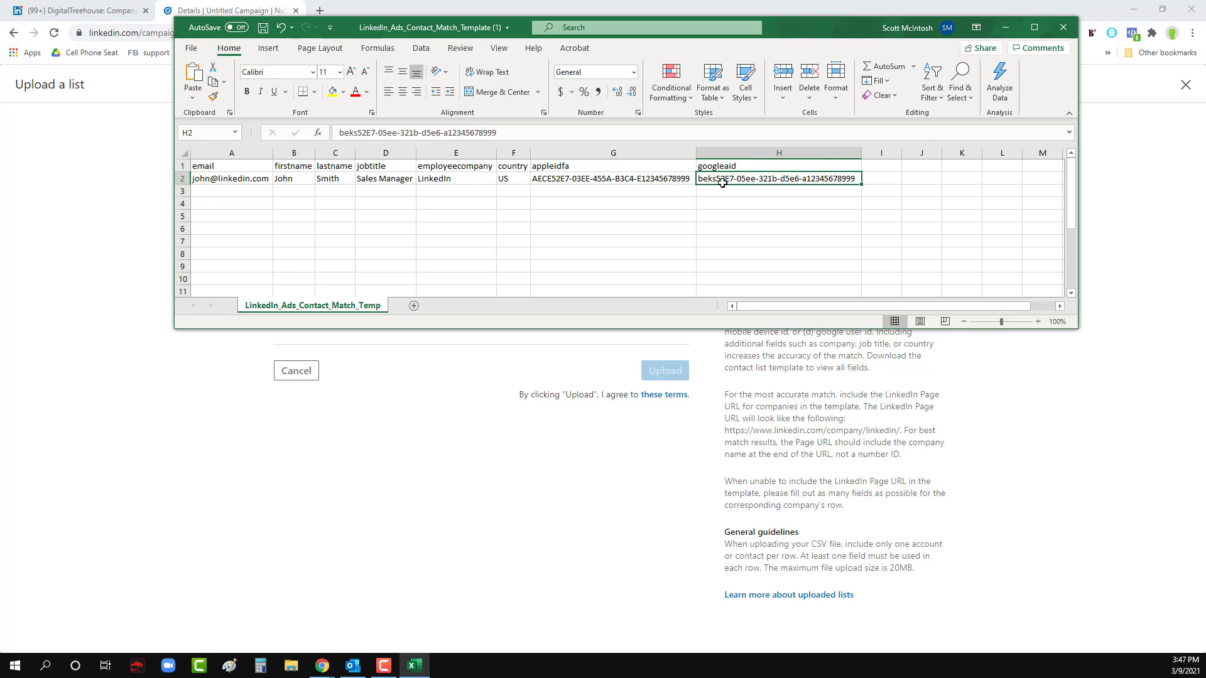
pyautogui.click(634, 215)
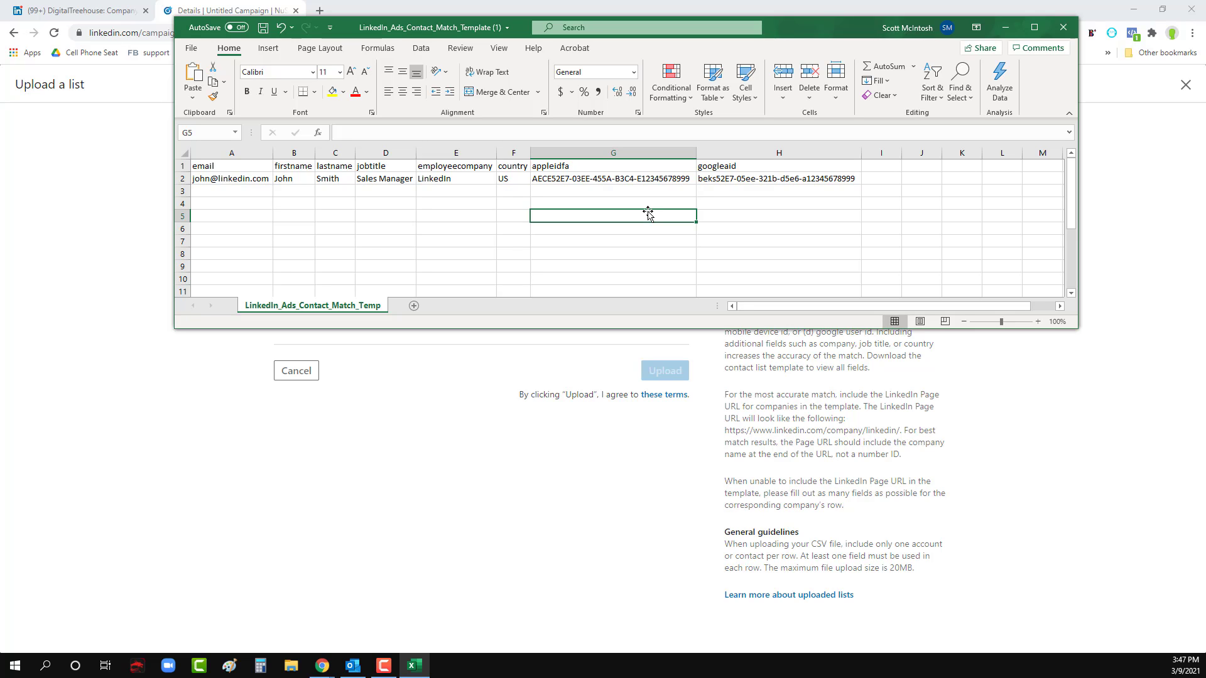
pyautogui.click(523, 203)
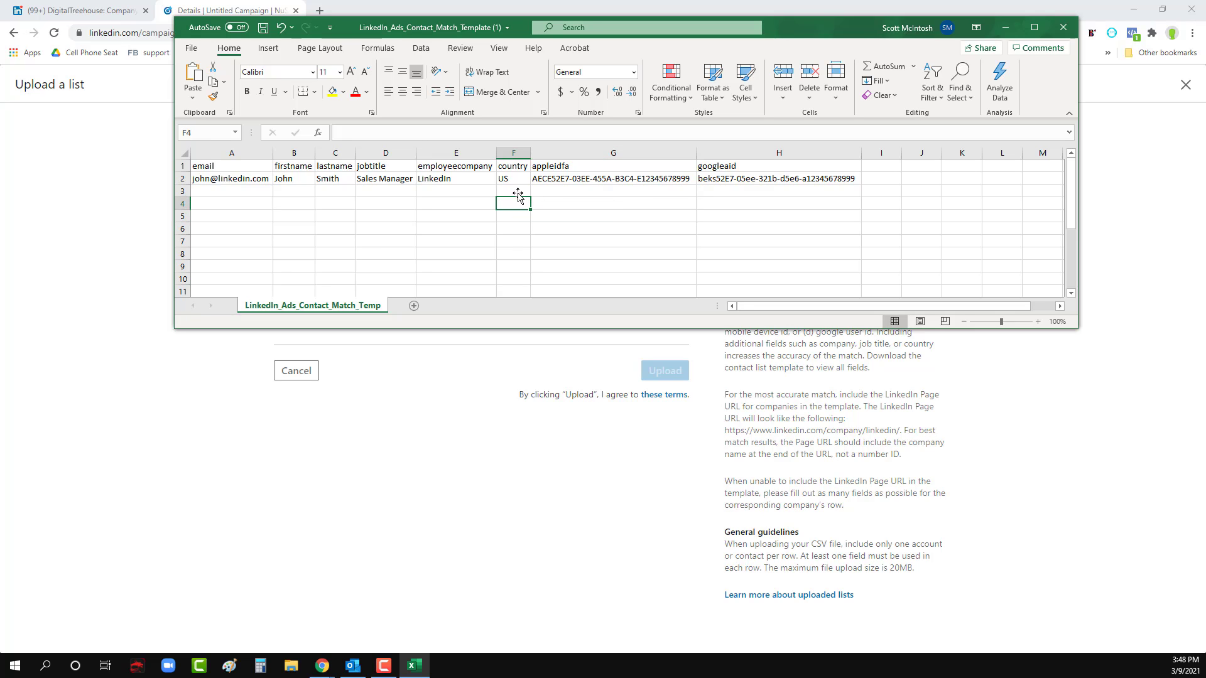
pyautogui.moveTo(242, 178); pyautogui.dragTo(333, 178)
pyautogui.click(299, 178)
pyautogui.click(339, 179)
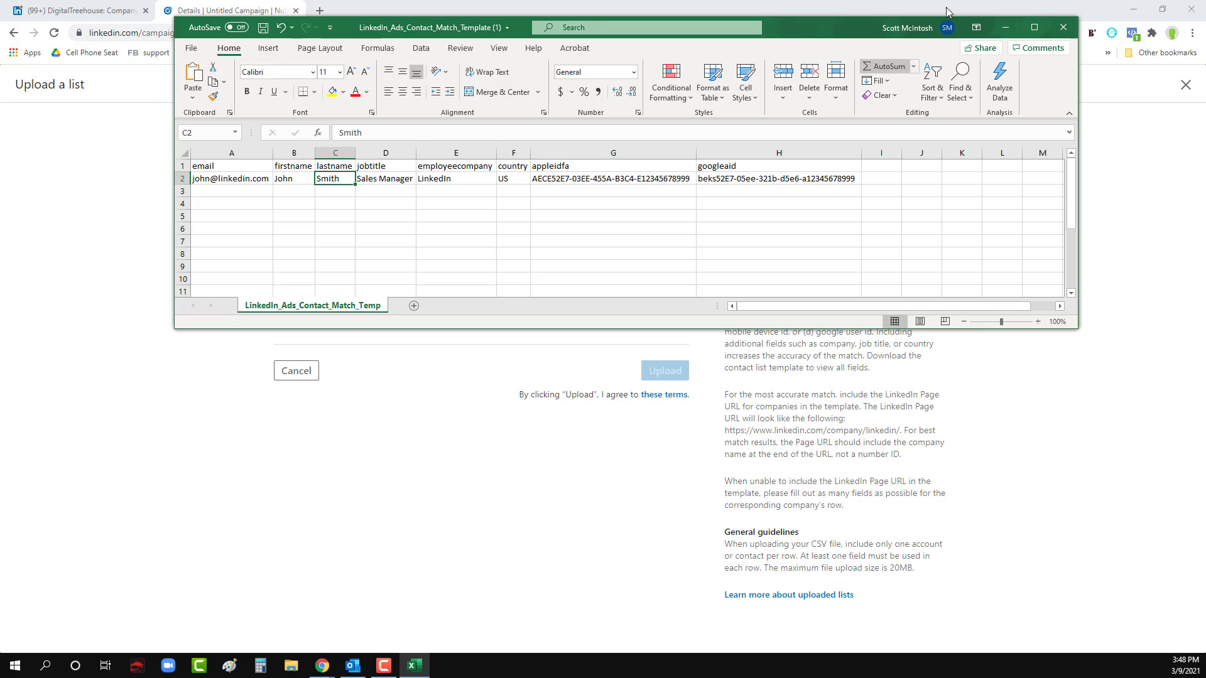
pyautogui.click(1063, 27)
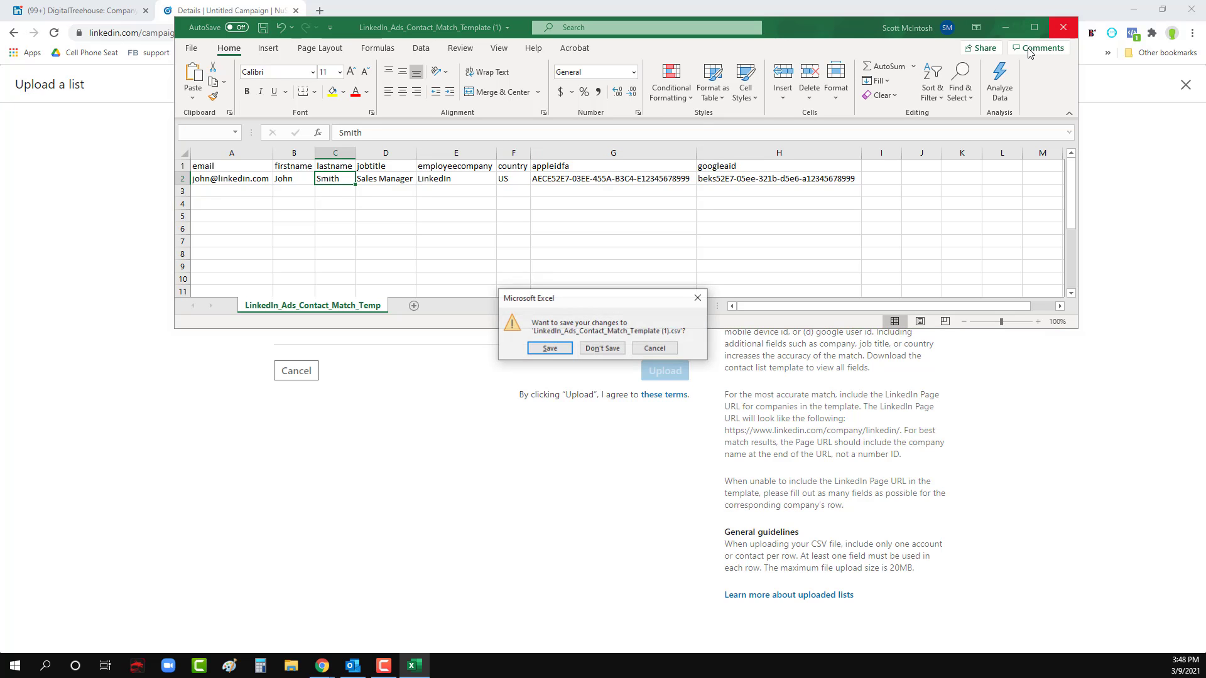
pyautogui.click(601, 349)
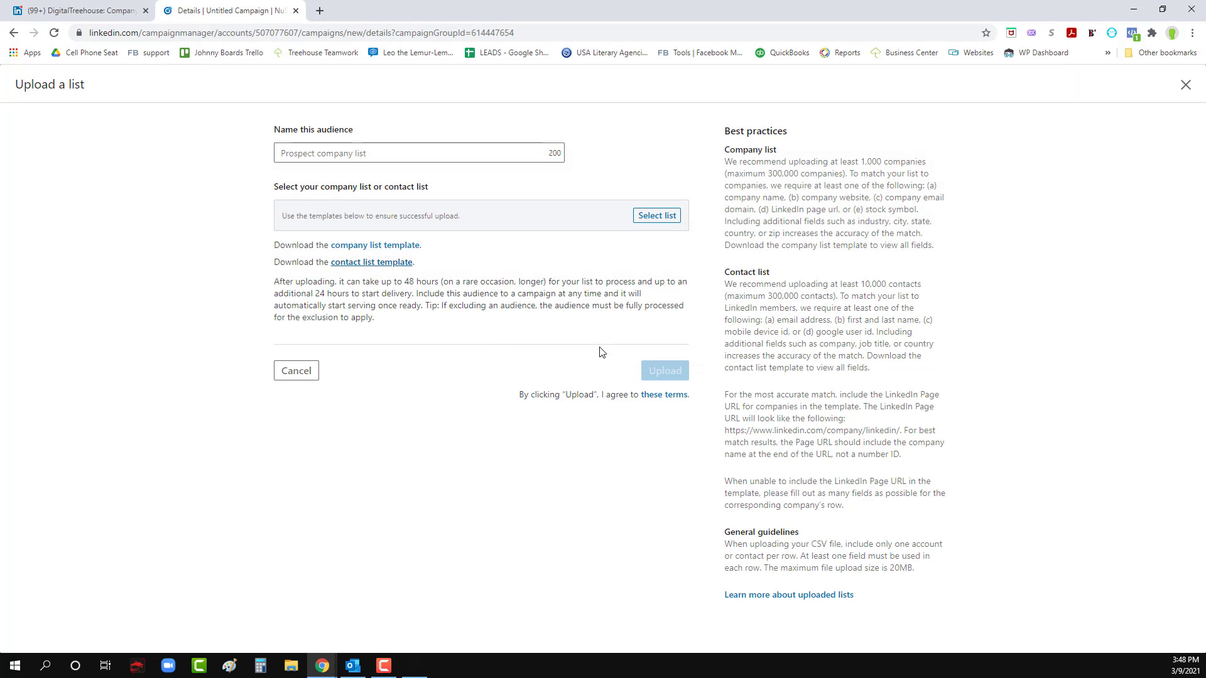
# - Download the company list template, open it in Excel and fit the column widths to their contents
pyautogui.click(390, 251)
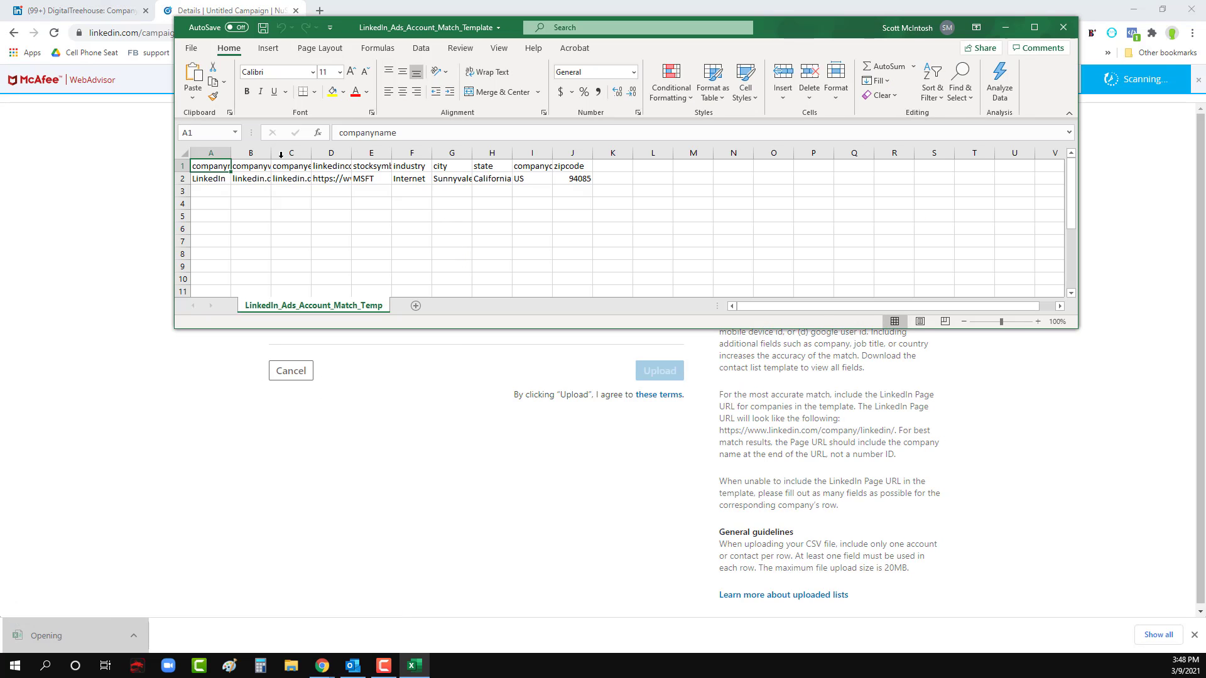
pyautogui.moveTo(207, 152); pyautogui.dragTo(694, 163)
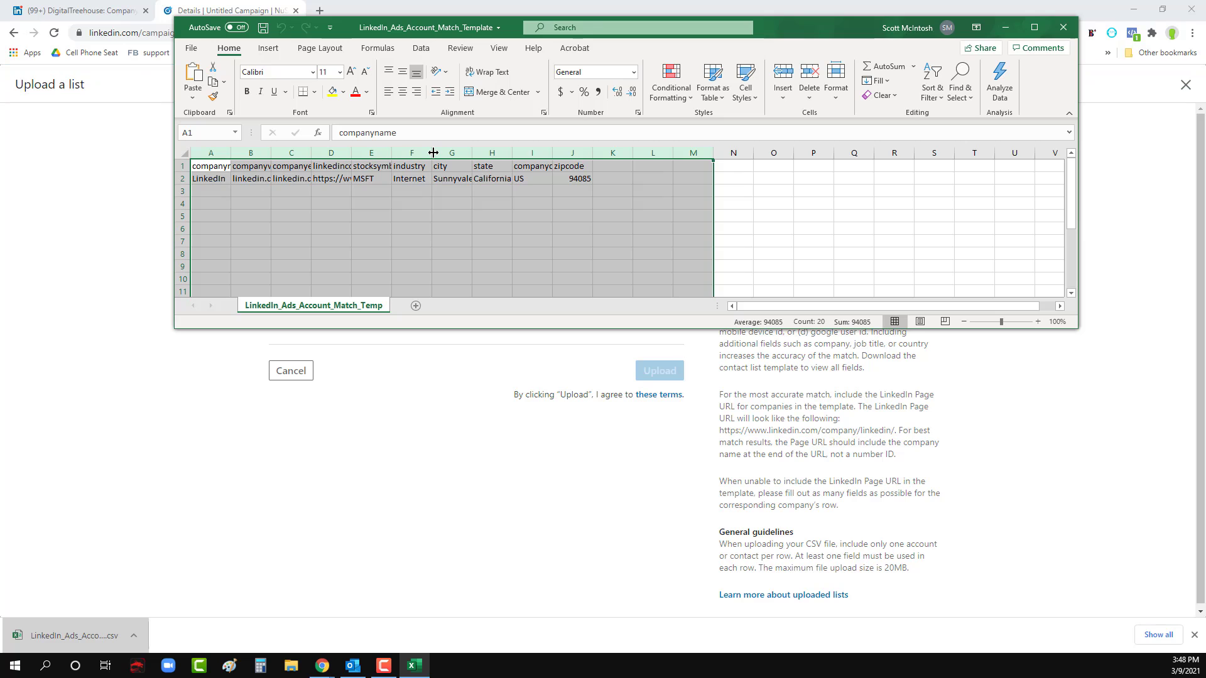
pyautogui.doubleClick(432, 153)
pyautogui.click(352, 229)
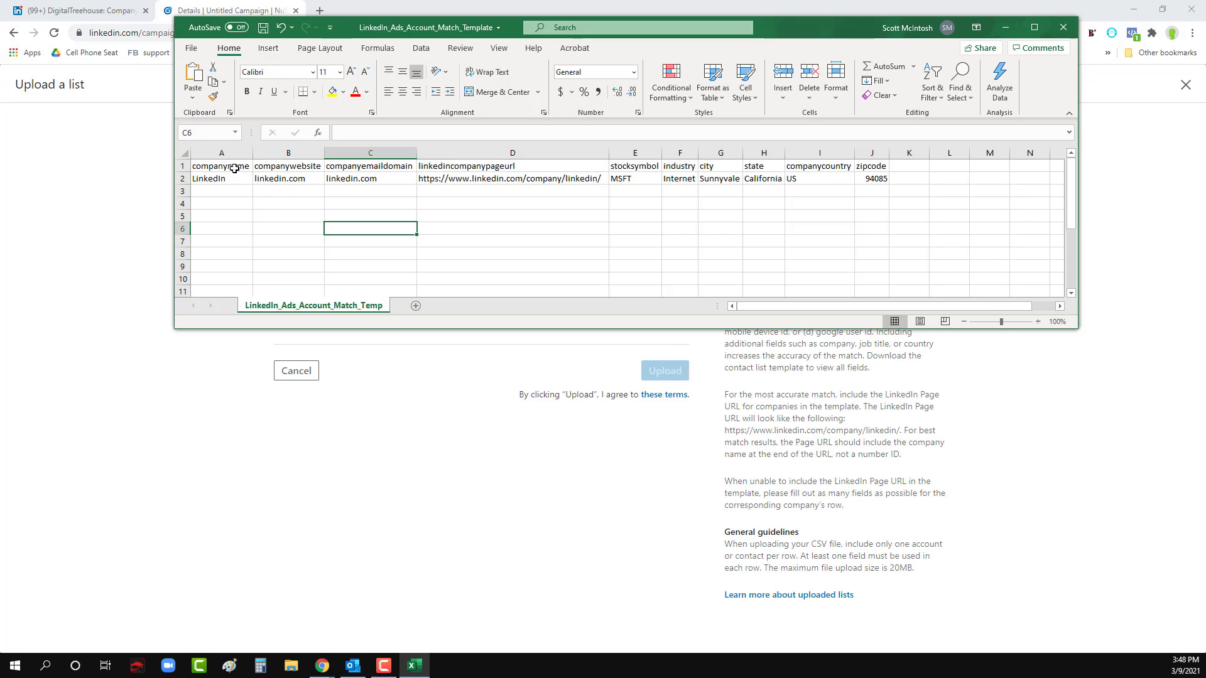
# - Examine the sample company name, website and email domain fields in the company template, and close the file without saving
pyautogui.moveTo(234, 168); pyautogui.dragTo(286, 180)
pyautogui.click(289, 213)
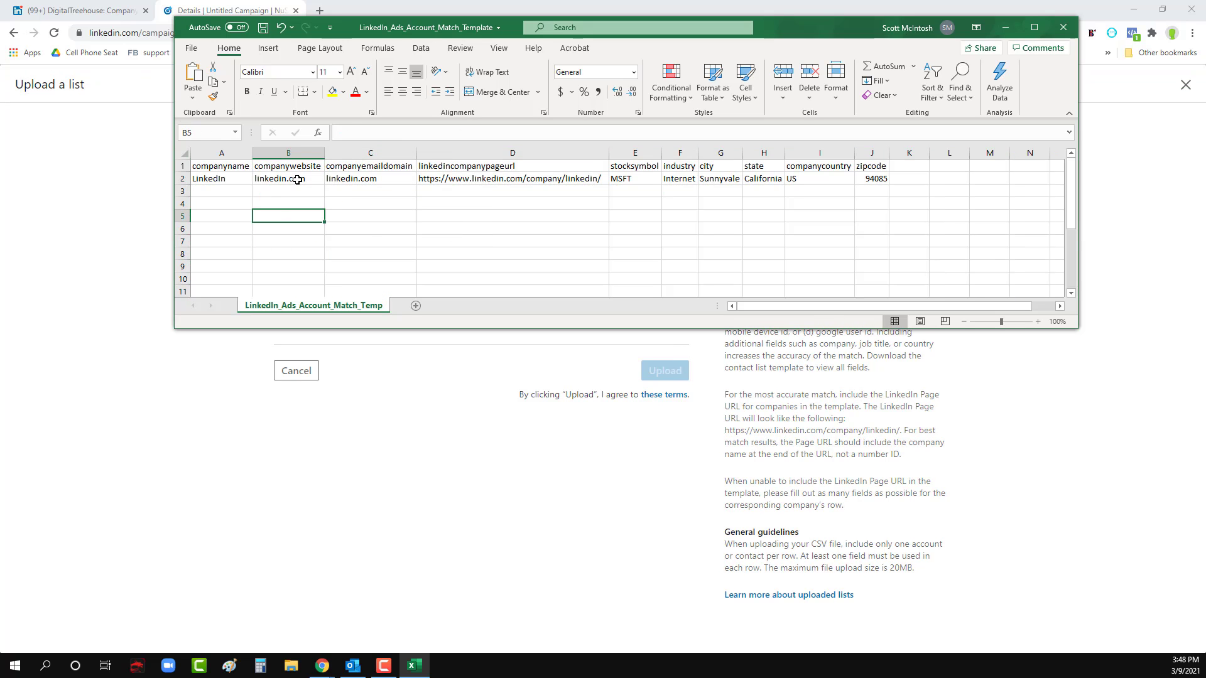
pyautogui.click(297, 179)
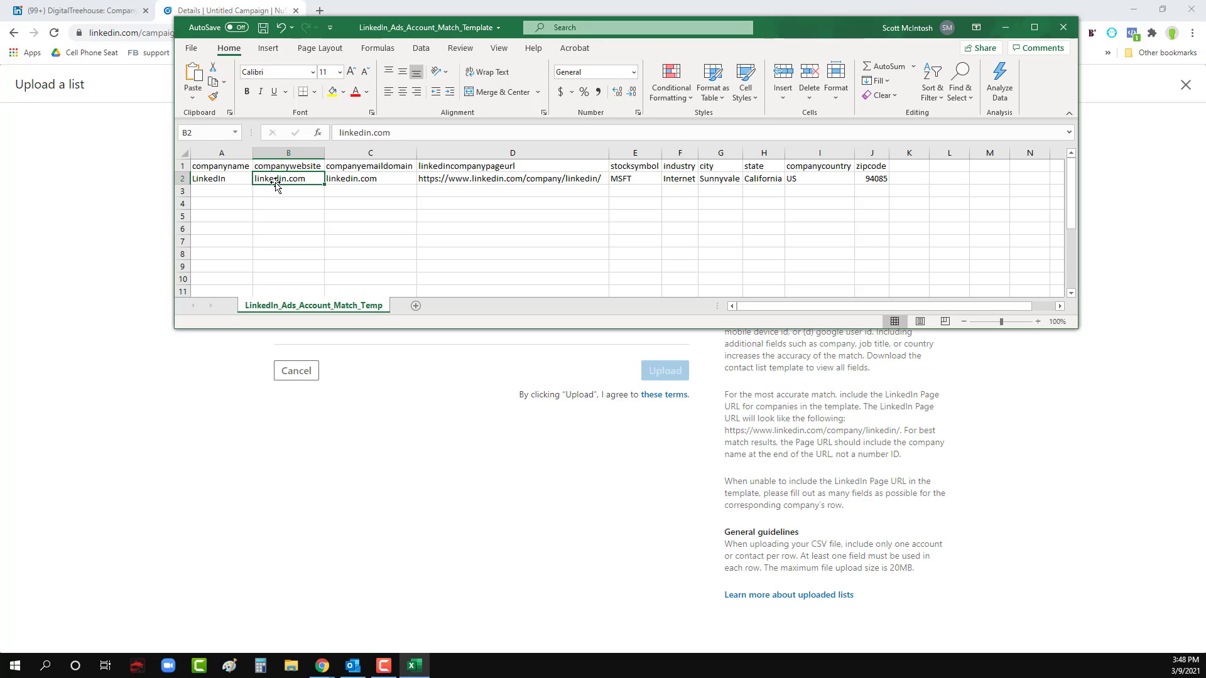
pyautogui.click(350, 177)
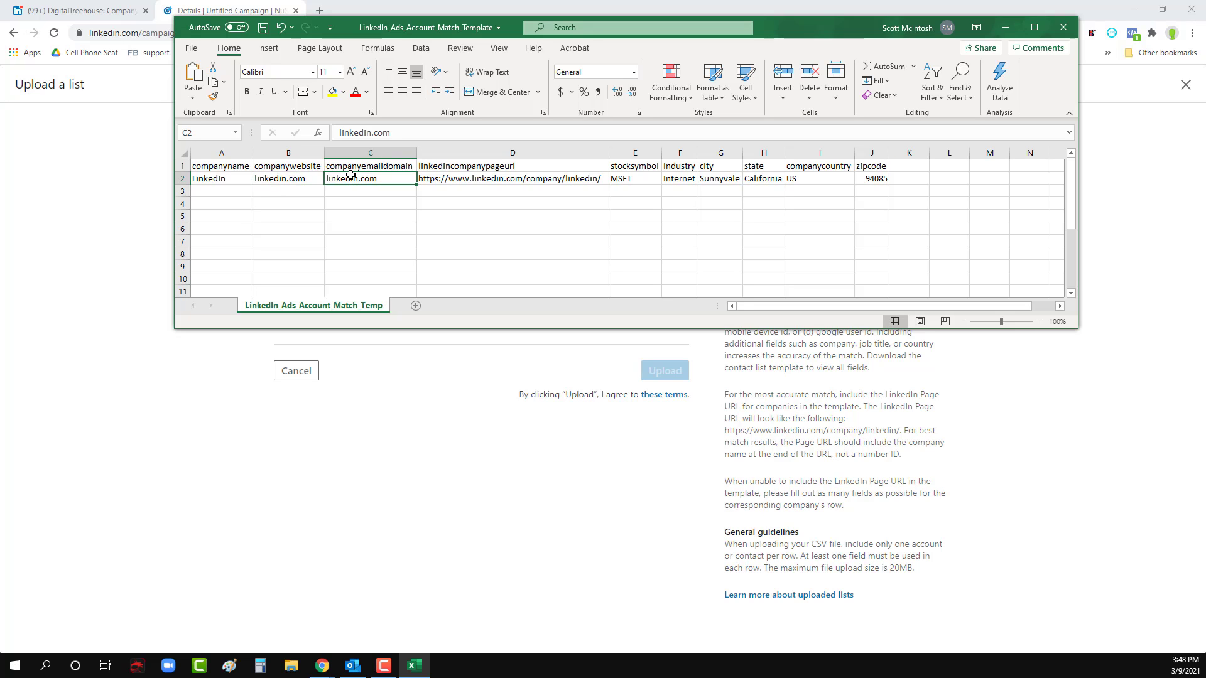
pyautogui.click(1062, 27)
pyautogui.click(601, 348)
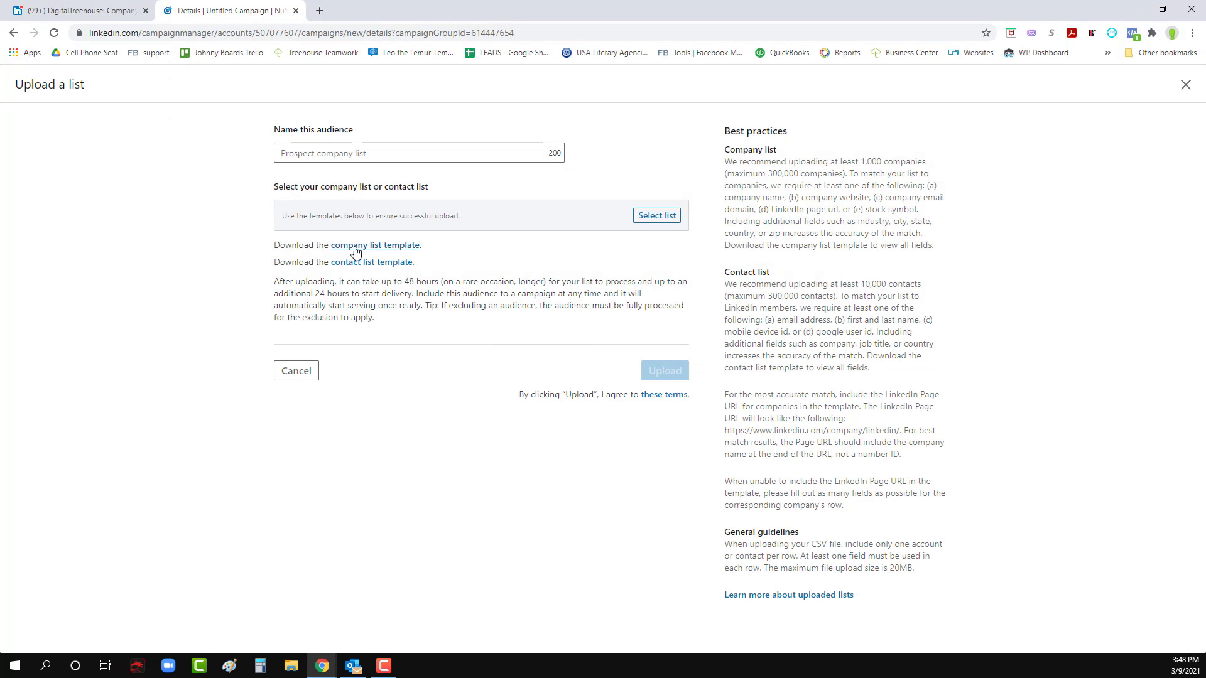
# - Cancel the list upload and include the Culture of Sales Contact List in the target audience
pyautogui.click(301, 372)
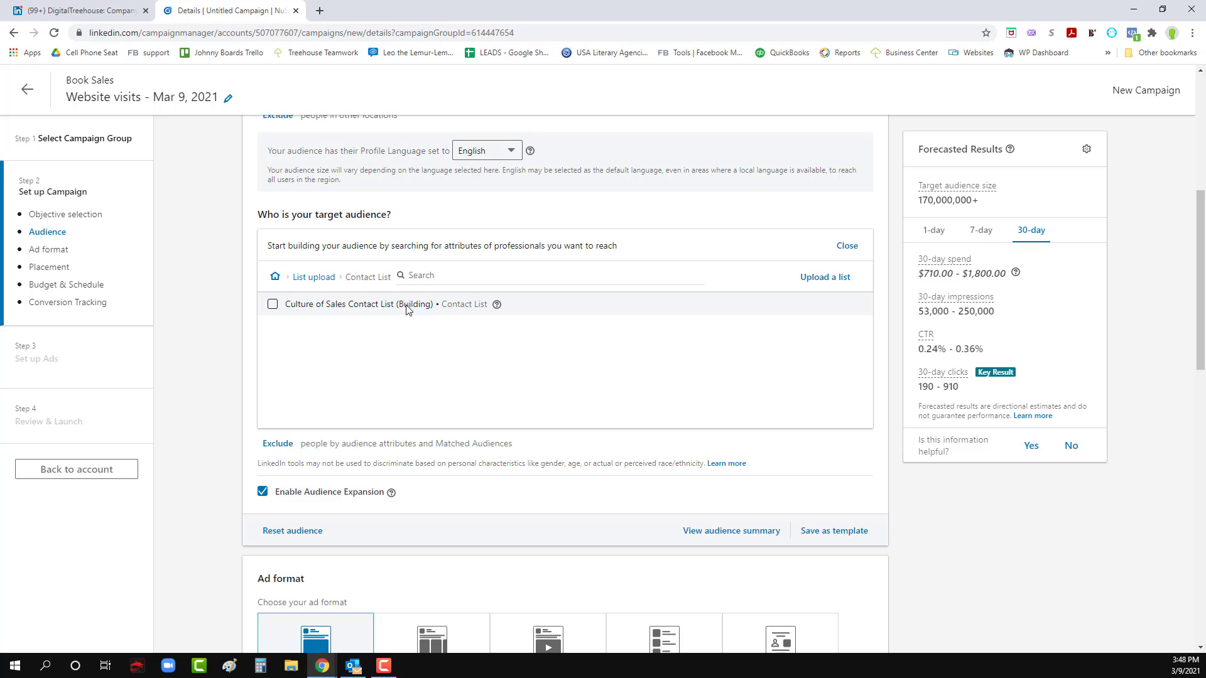
pyautogui.click(271, 304)
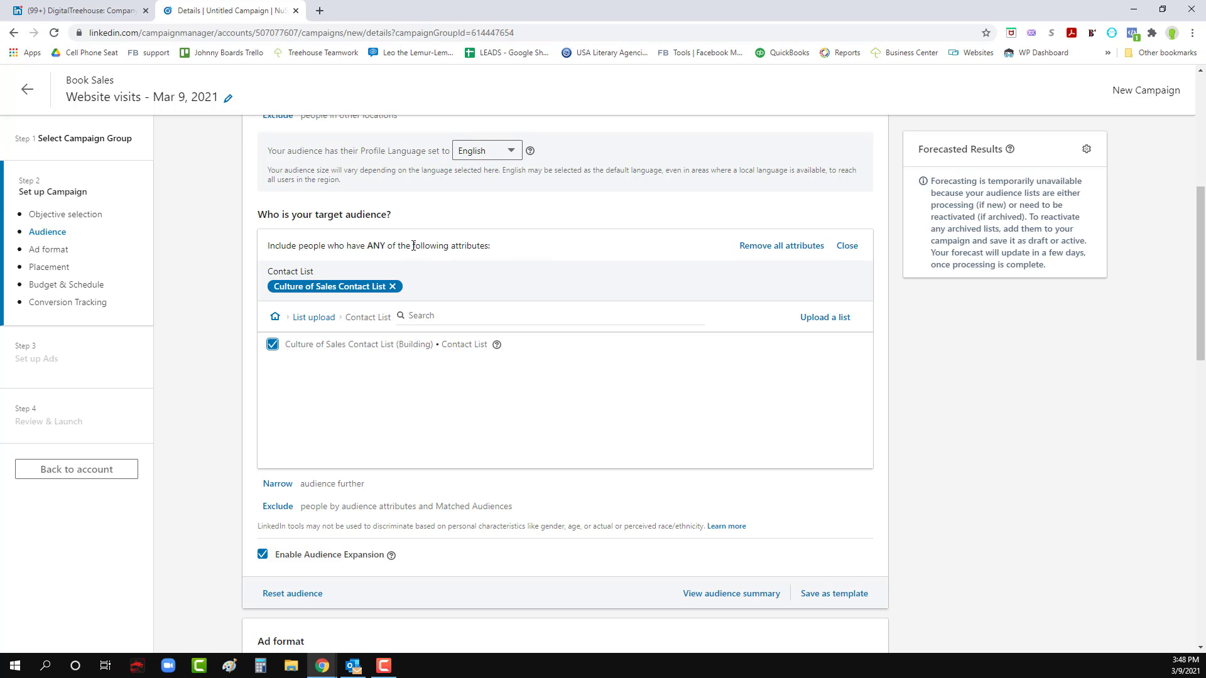
# - Try to create a lookalike audience named Match Lookalike, searching the source audiences for "con", and cancel the form
pyautogui.click(275, 316)
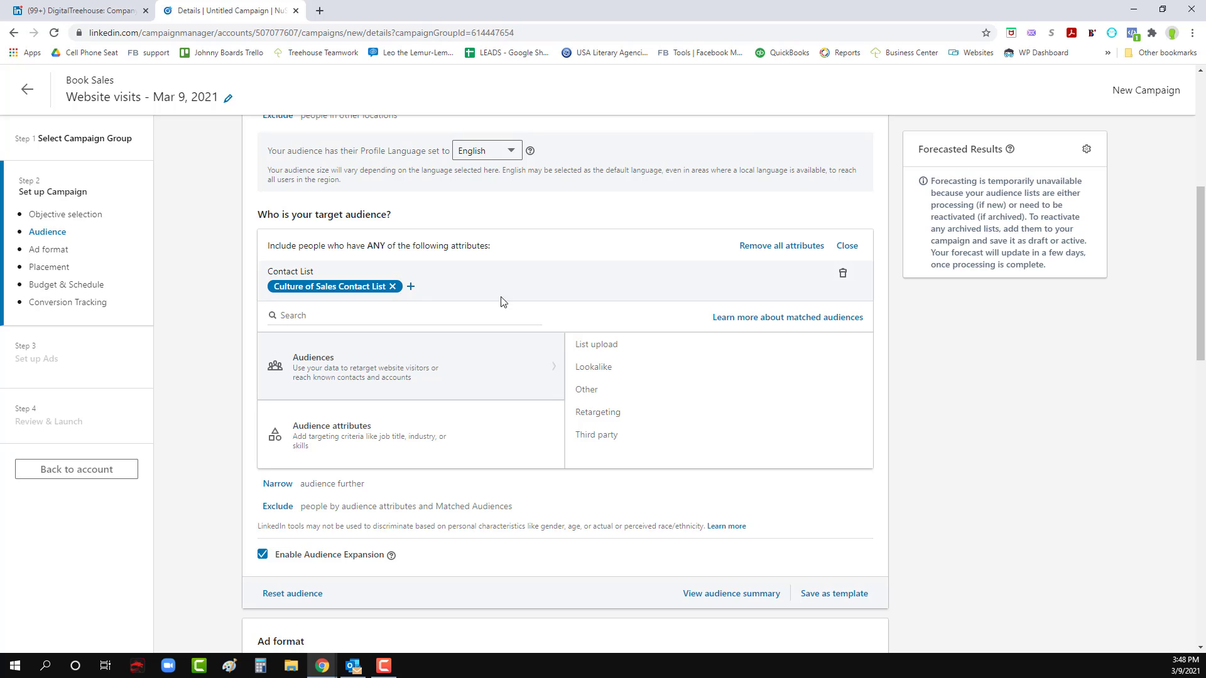
pyautogui.click(591, 368)
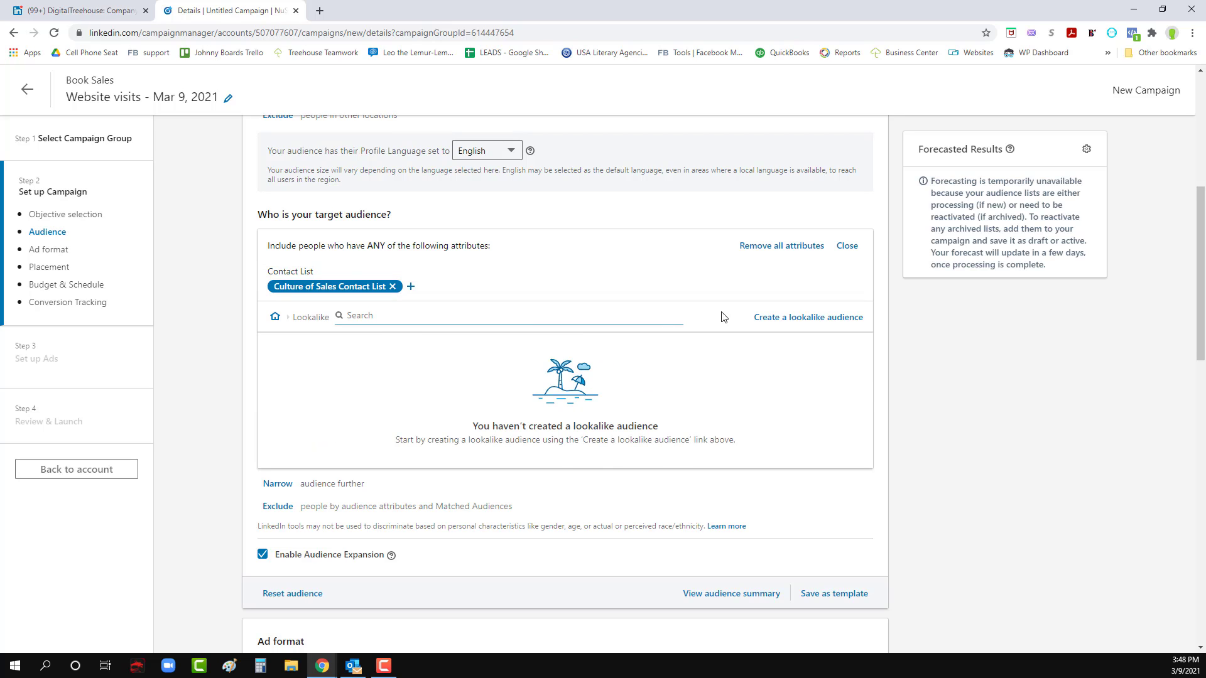
pyautogui.click(775, 319)
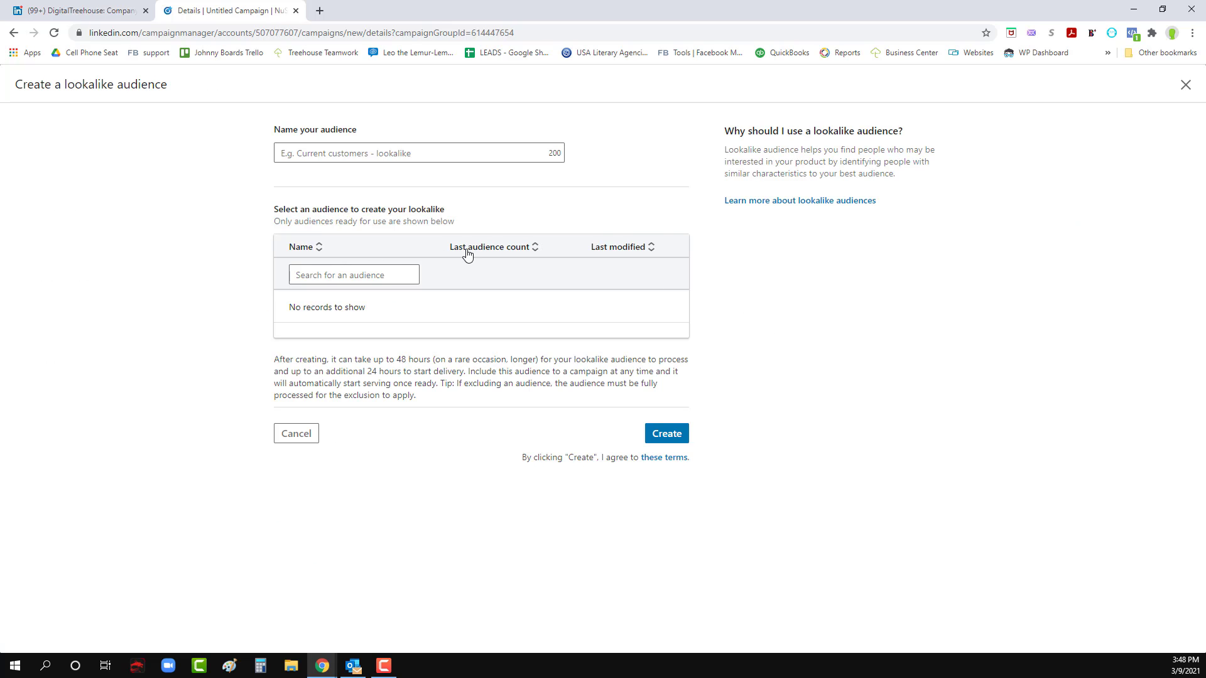
pyautogui.click(356, 275)
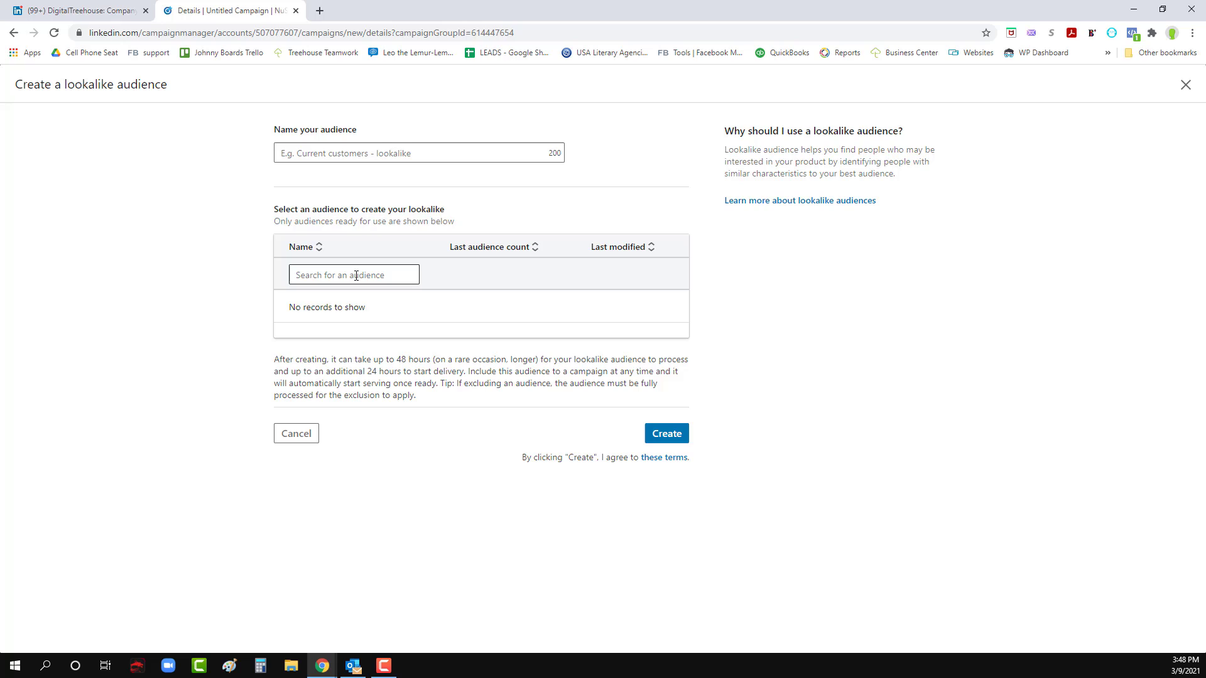
pyautogui.click(356, 155)
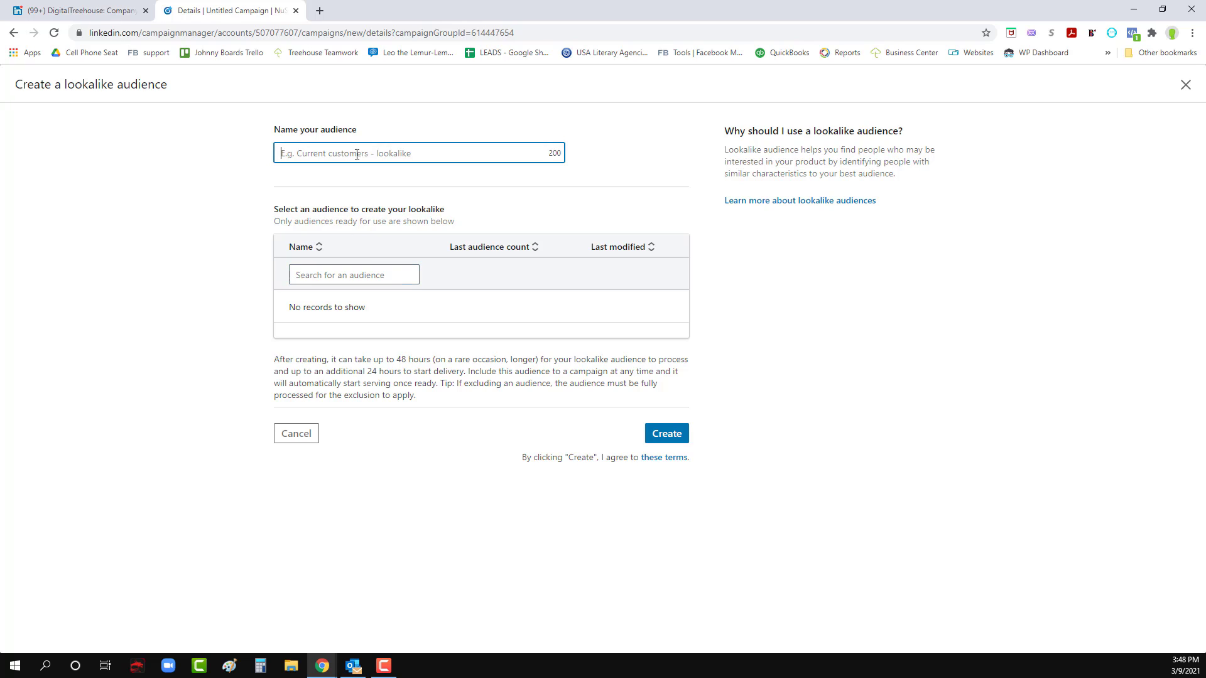
pyautogui.click(367, 281)
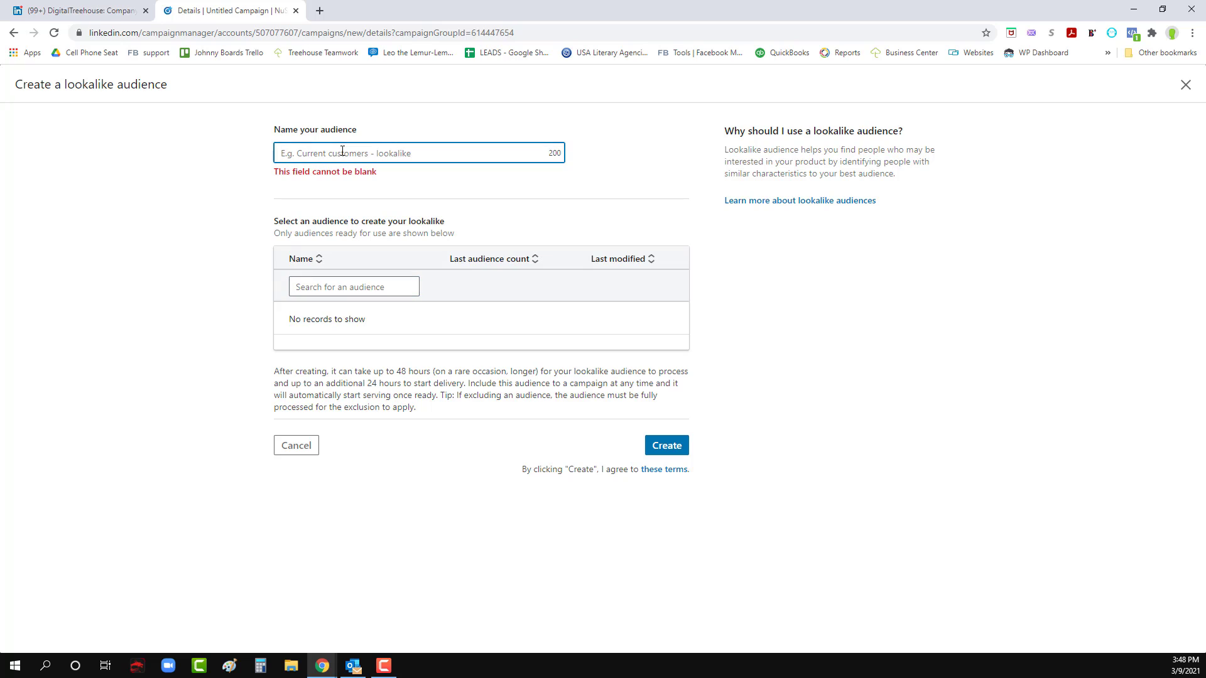
pyautogui.write('Match Lookalike')
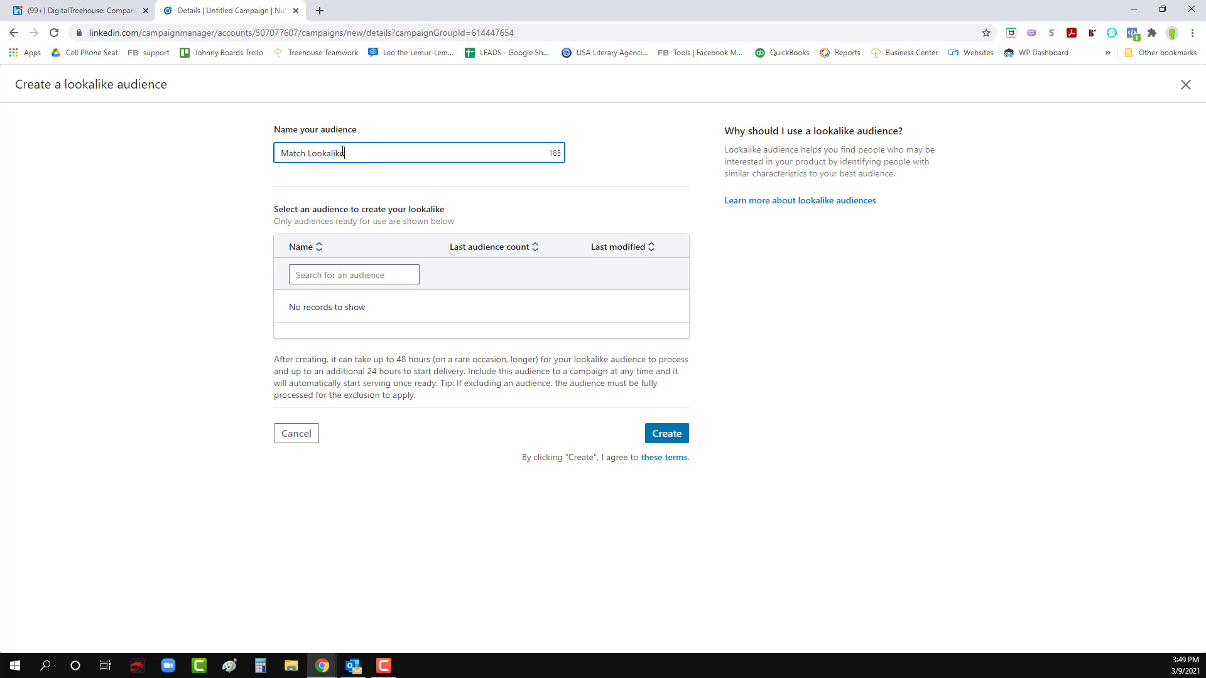
pyautogui.click(345, 276)
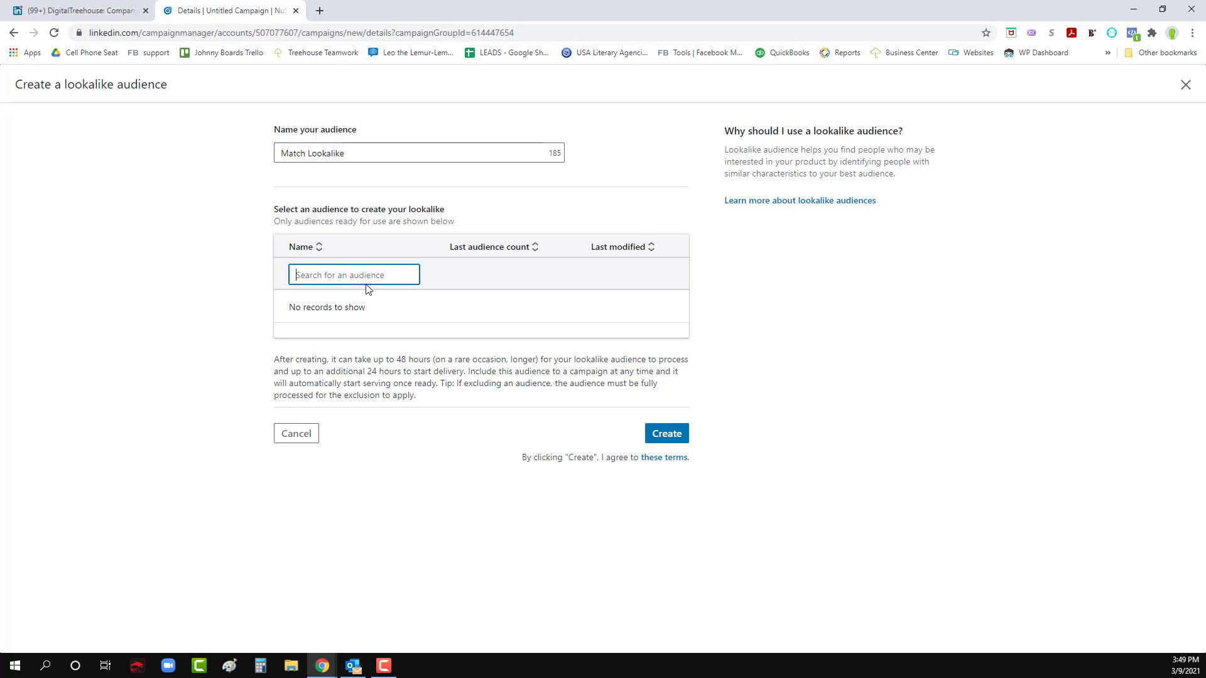
pyautogui.write('contac')
pyautogui.click(298, 435)
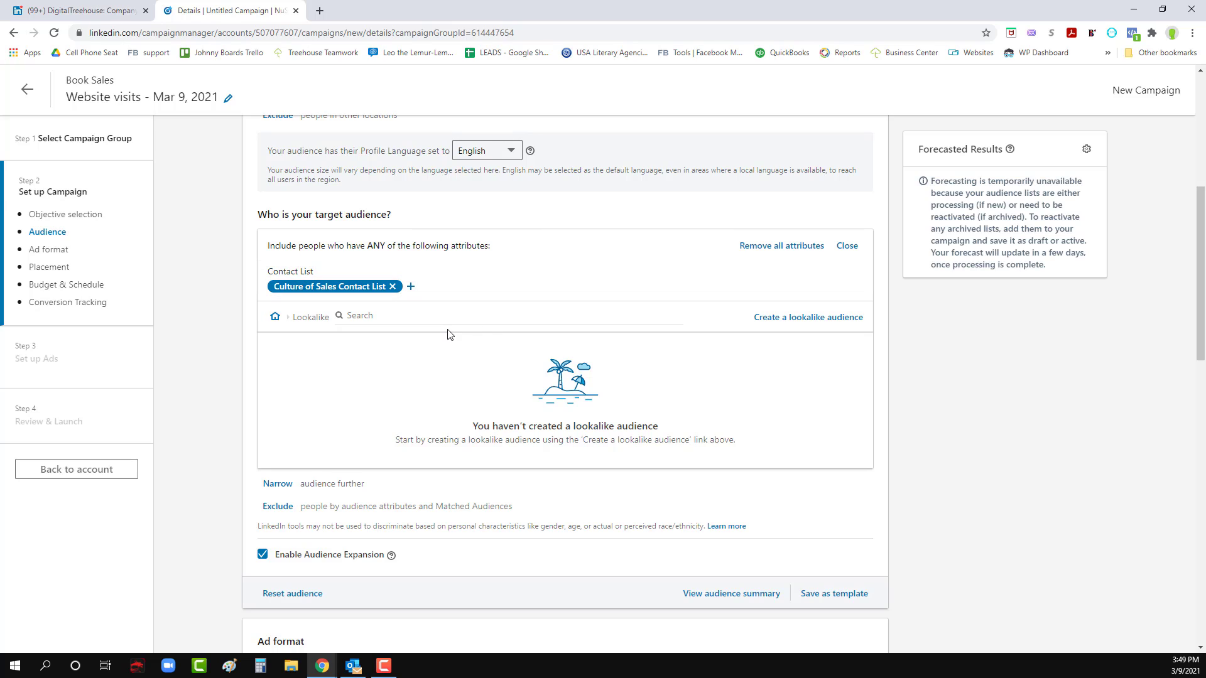
pyautogui.click(793, 326)
pyautogui.click(358, 275)
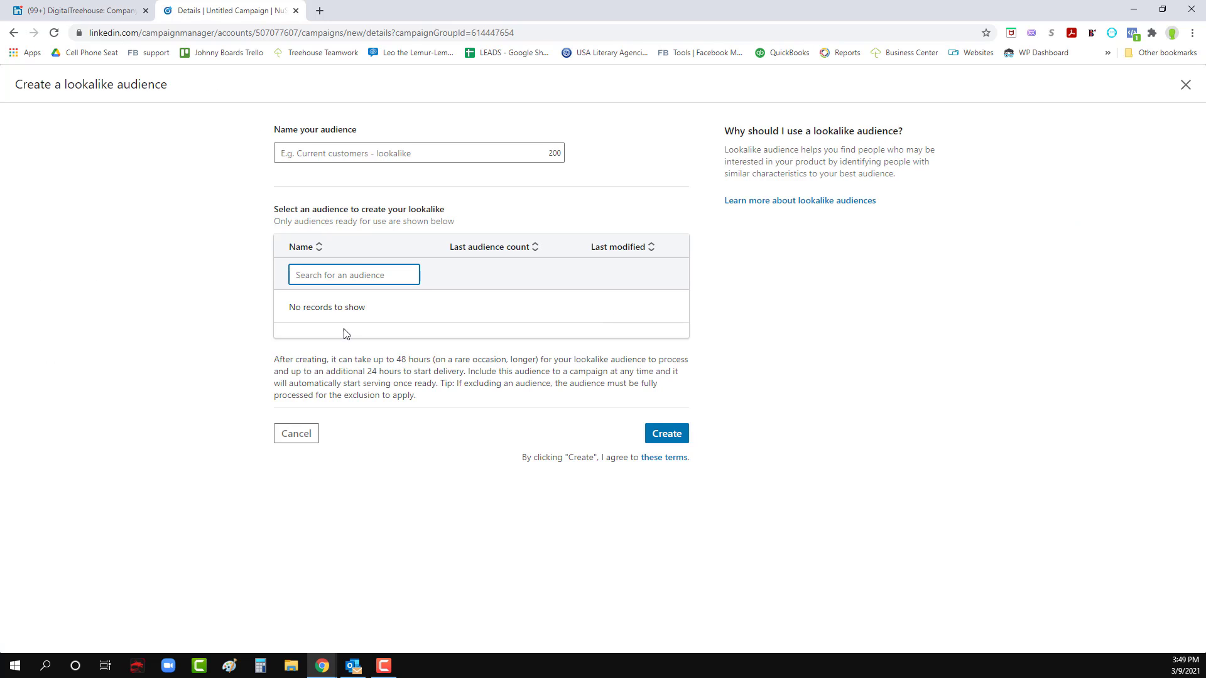
pyautogui.click(296, 434)
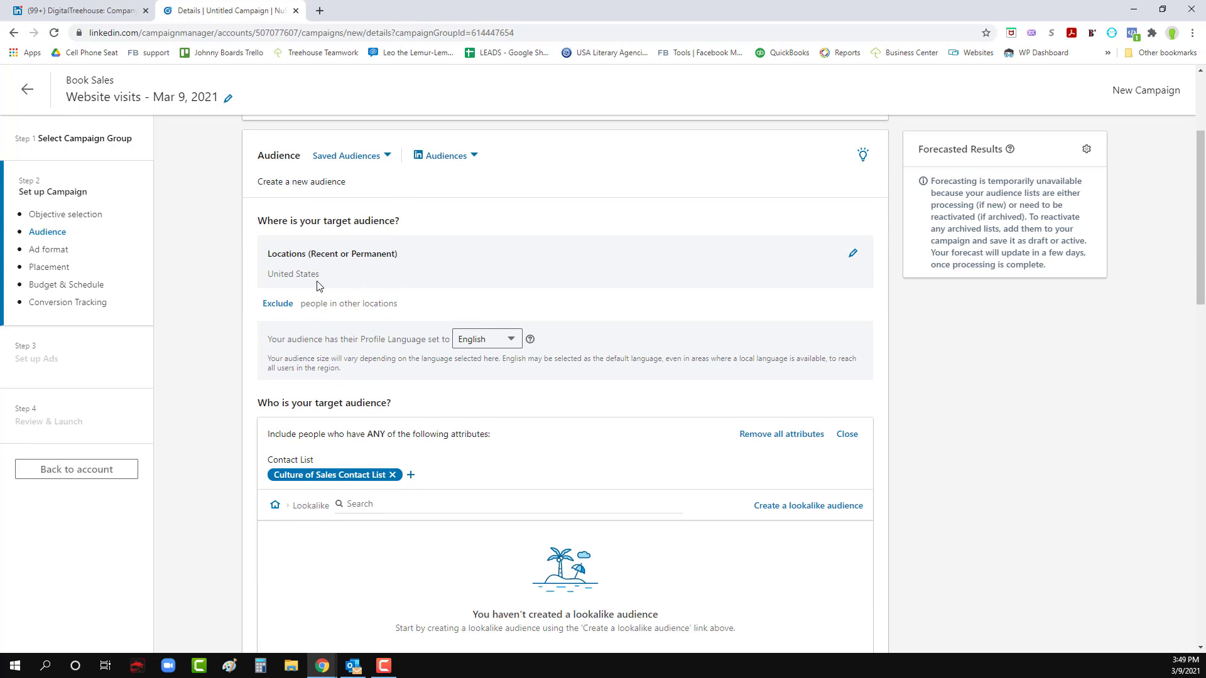
# - Examine the audience section's location, included contact list, and the options for narrowing, excluding and expanding the audience
pyautogui.scroll(-3, 317, 286)
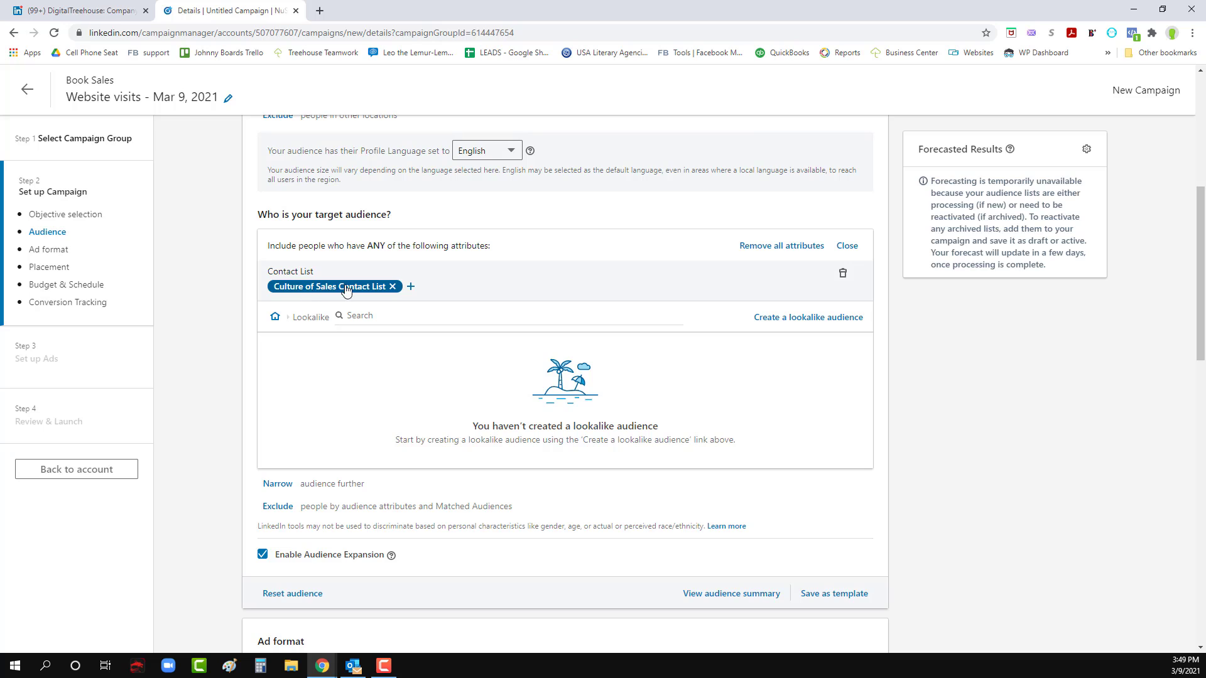
pyautogui.scroll(-3, 368, 344)
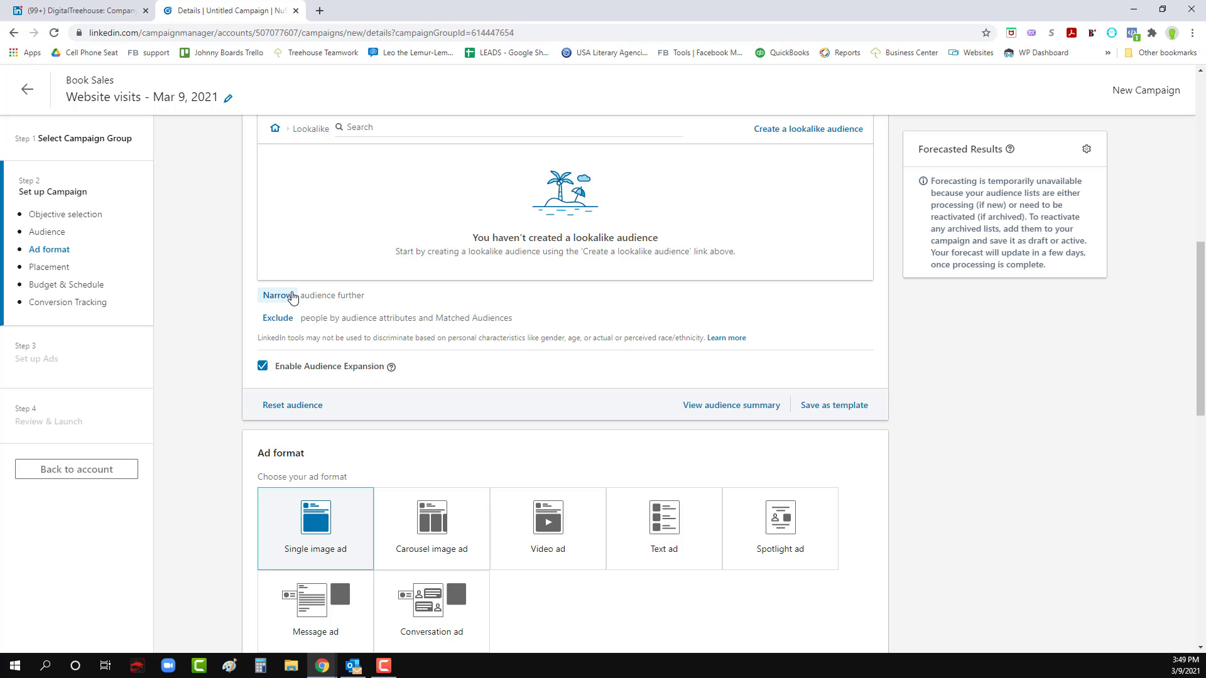
pyautogui.scroll(1, 379, 316)
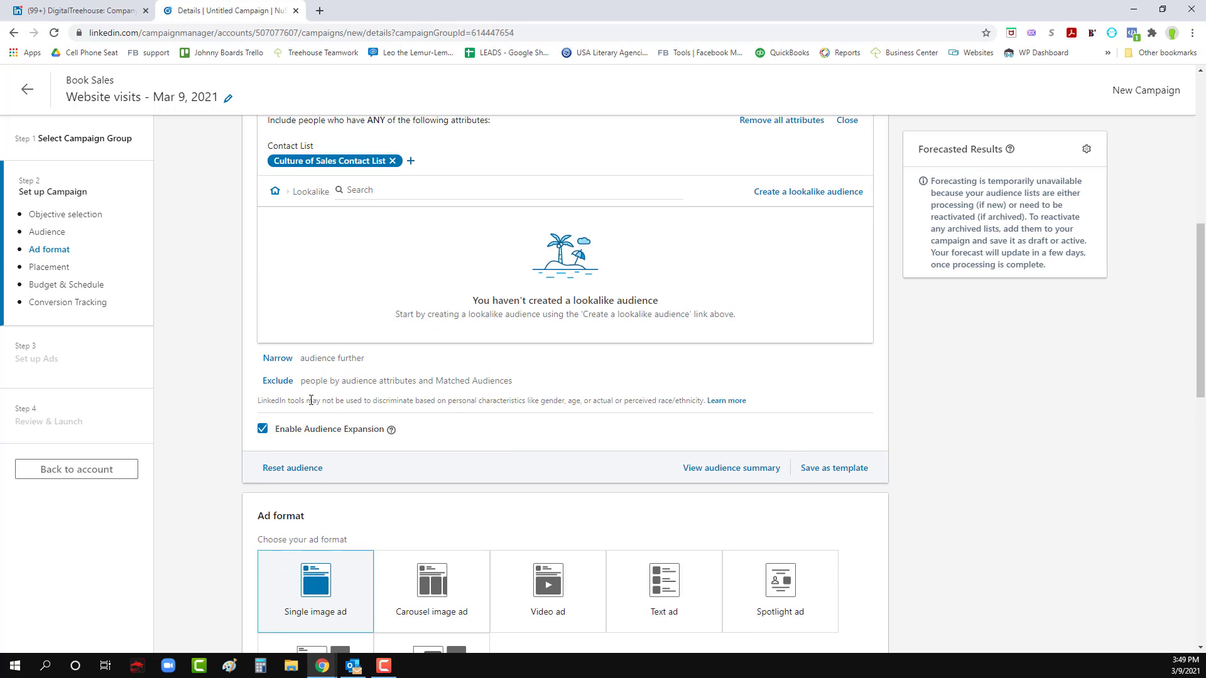
pyautogui.scroll(2, 323, 195)
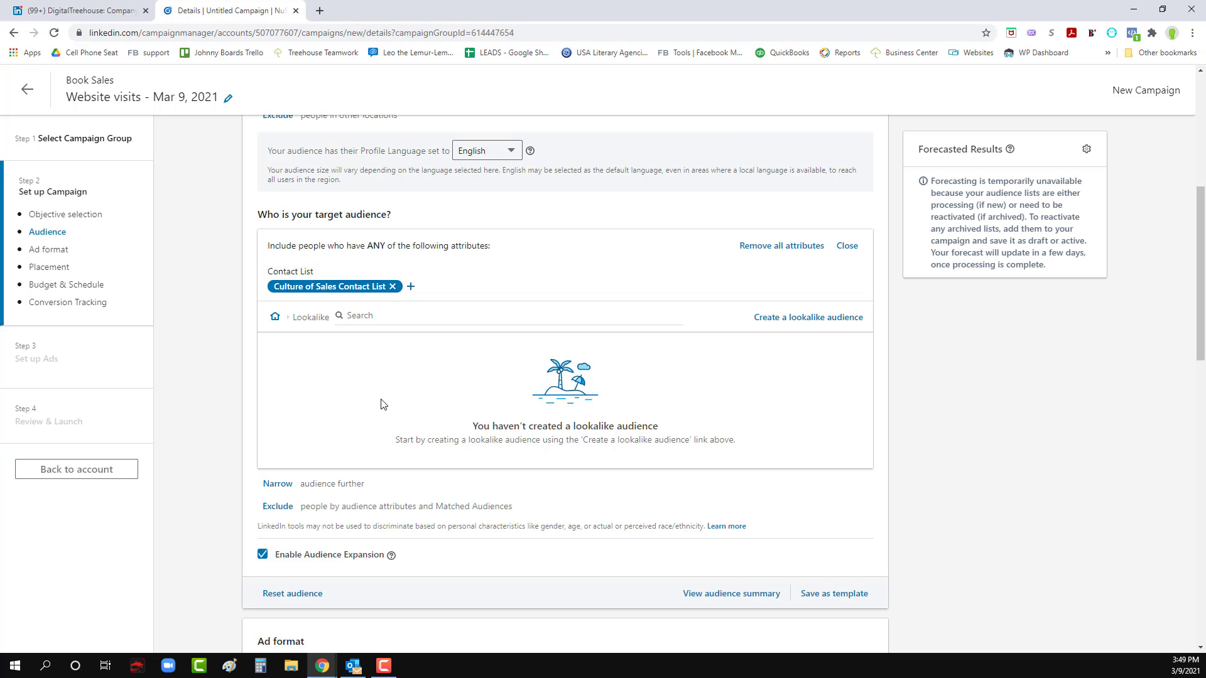
pyautogui.scroll(-1, 349, 291)
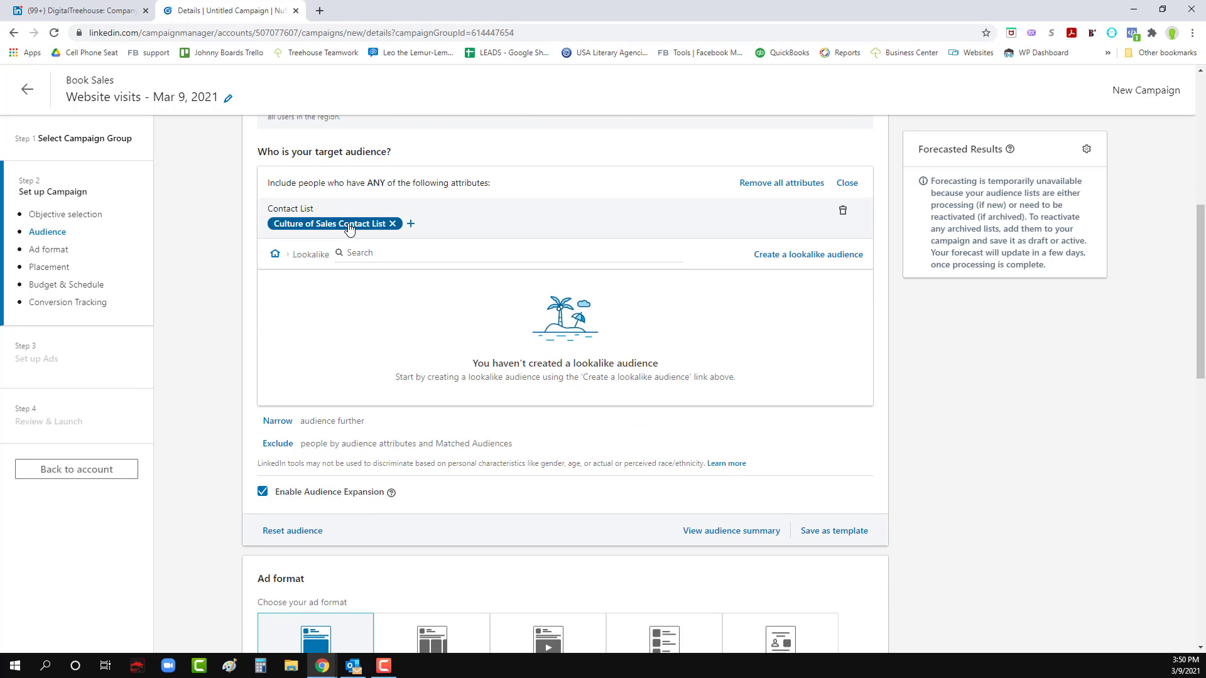
pyautogui.scroll(2, 368, 299)
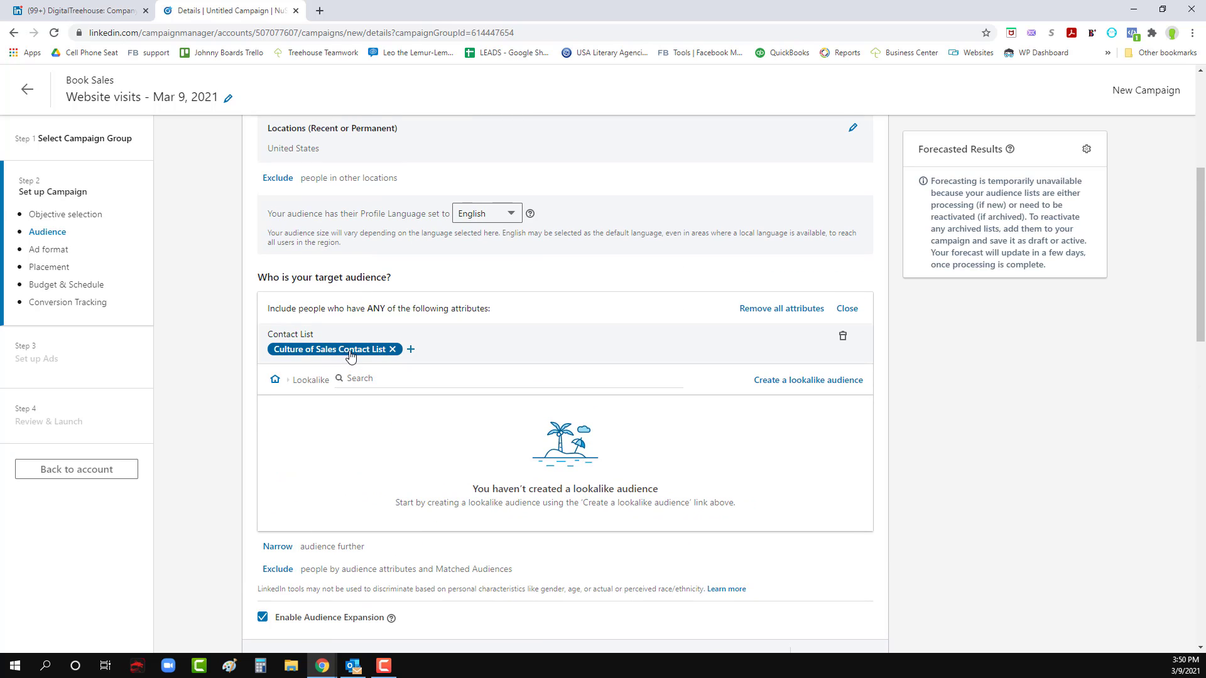
pyautogui.scroll(-1, 352, 353)
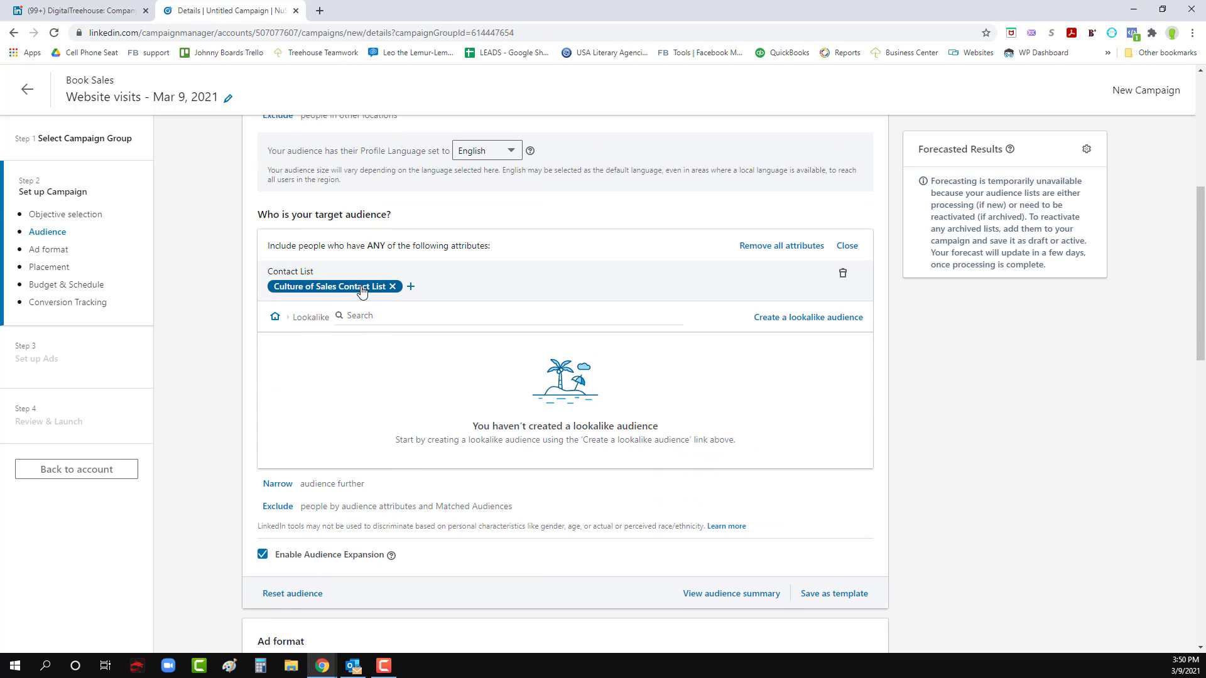
pyautogui.scroll(-1, 362, 292)
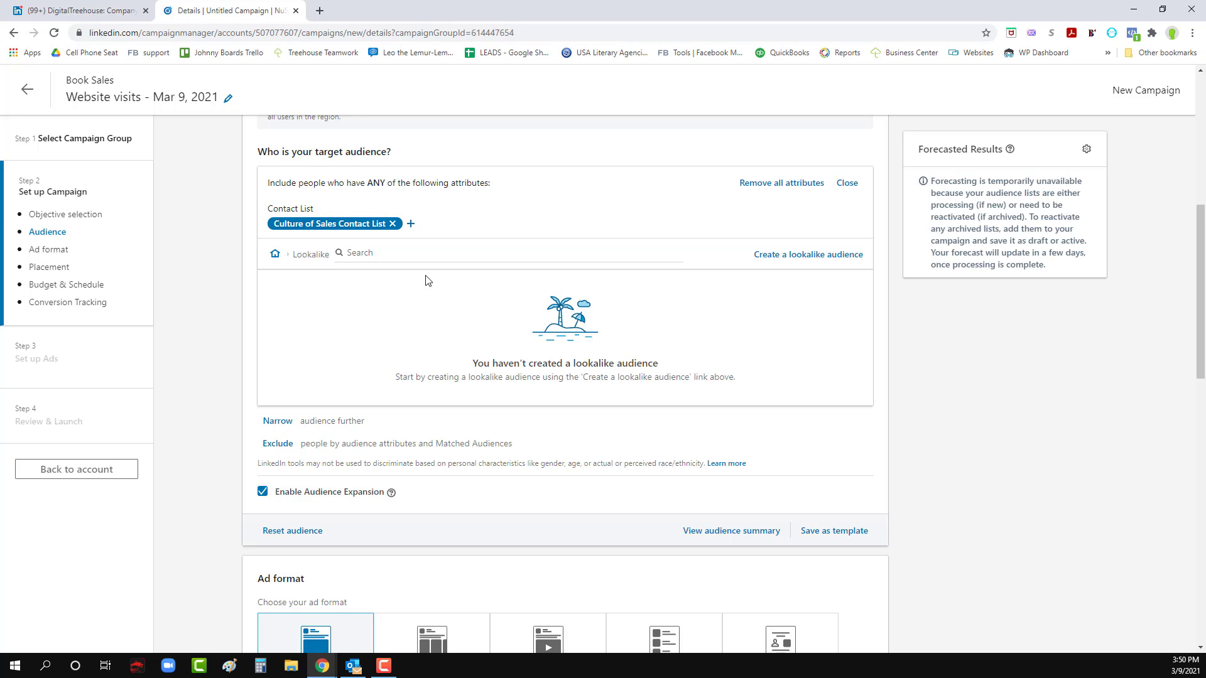
pyautogui.scroll(-1, 404, 333)
pyautogui.scroll(-2, 377, 333)
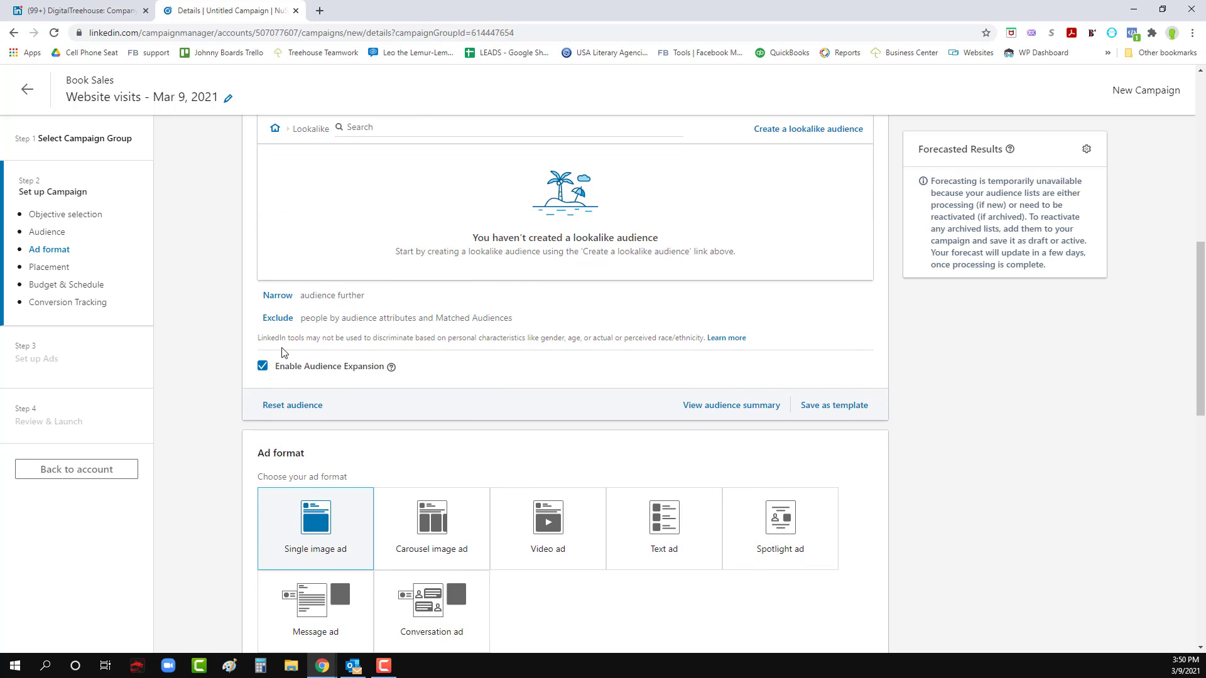
# - Add a narrowing AND group to the target audience and select Video ad as the ad format
pyautogui.scroll(-2, 270, 368)
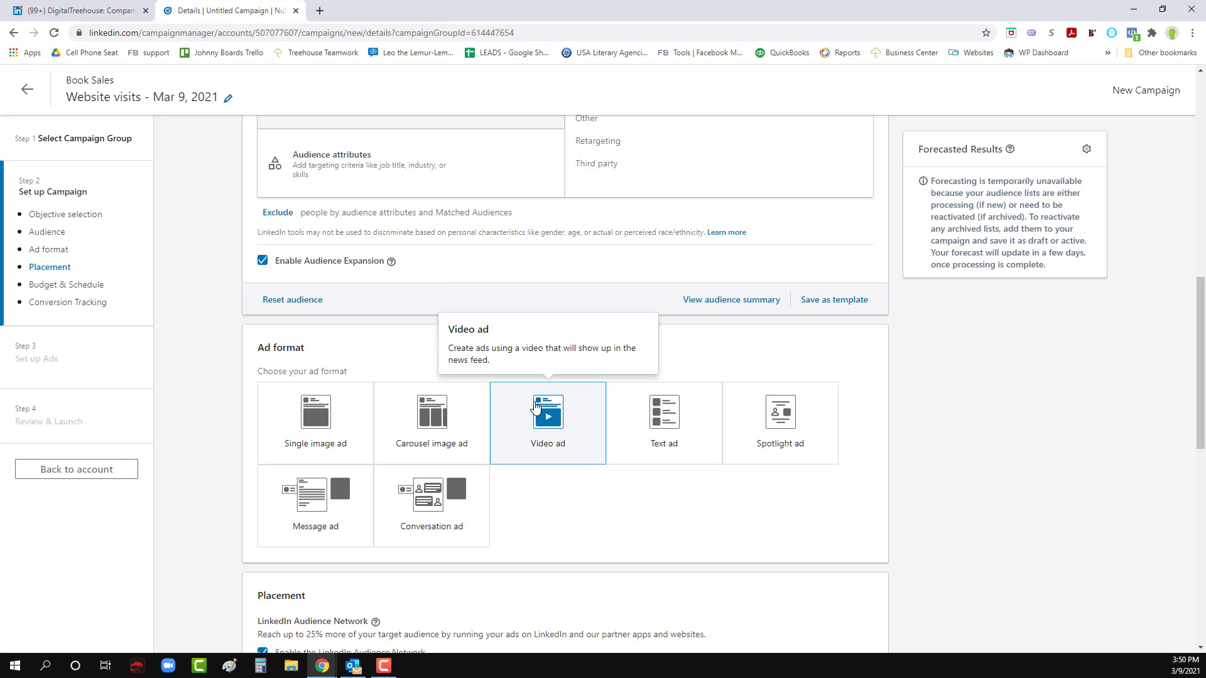
pyautogui.scroll(4, 535, 427)
pyautogui.scroll(4, 536, 437)
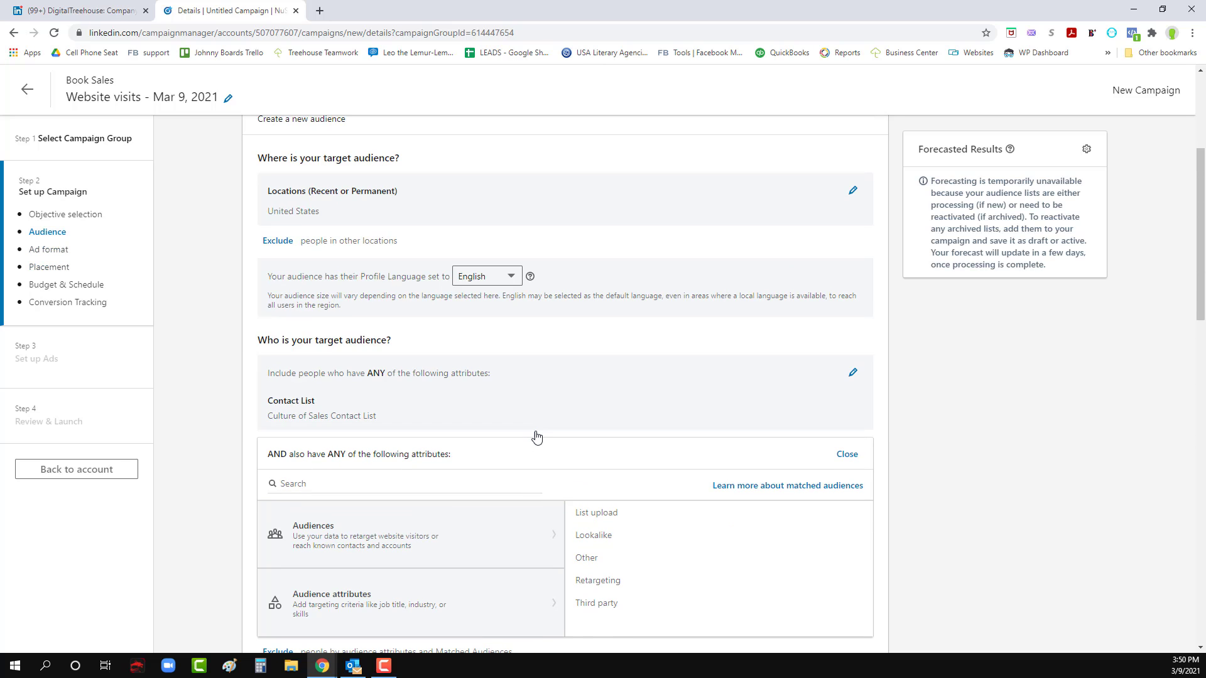
pyautogui.scroll(-1, 536, 435)
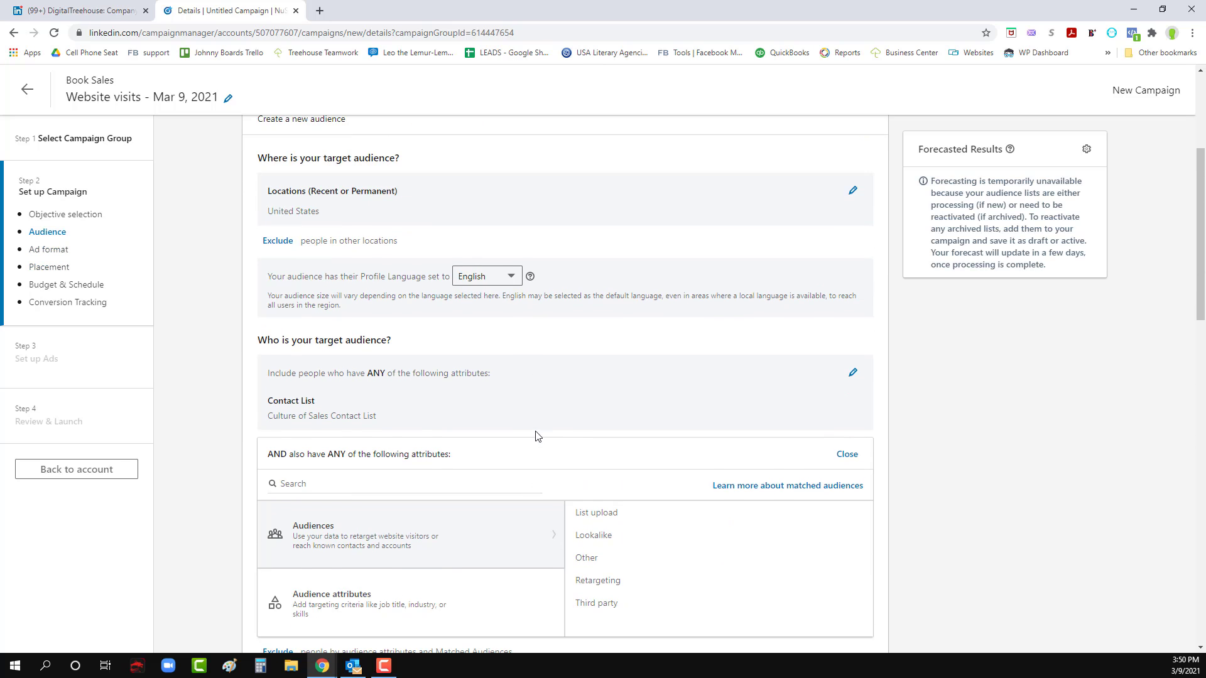
pyautogui.scroll(3, 535, 436)
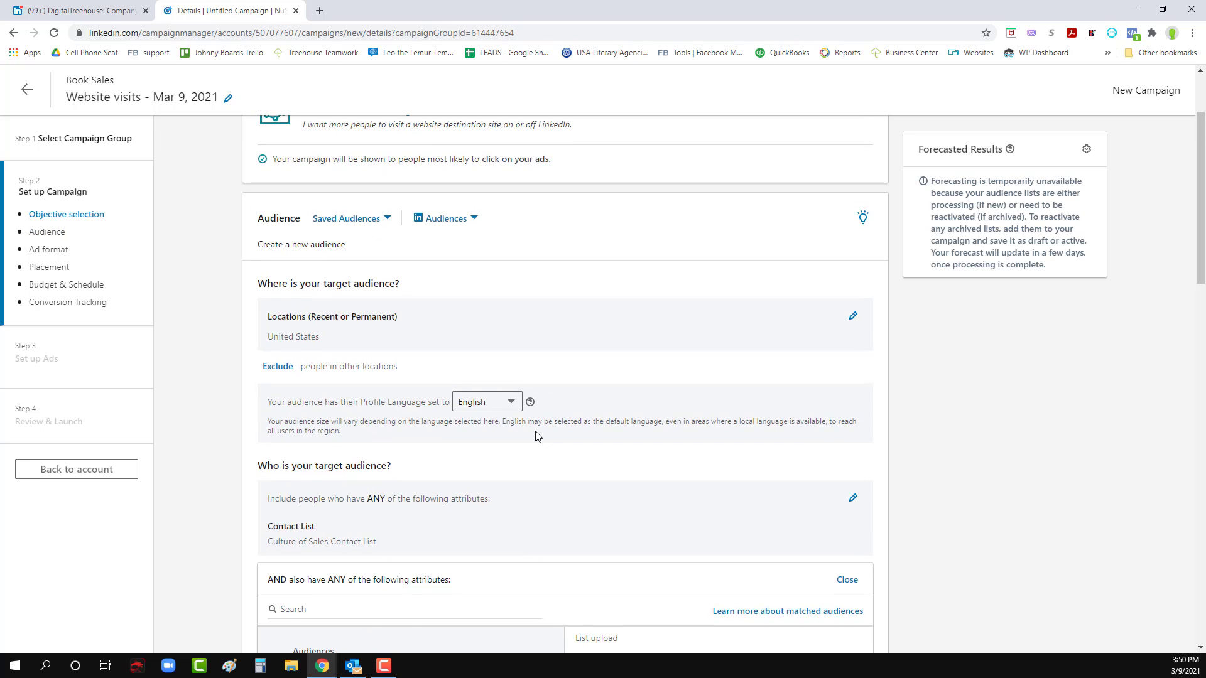
pyautogui.scroll(-3, 536, 436)
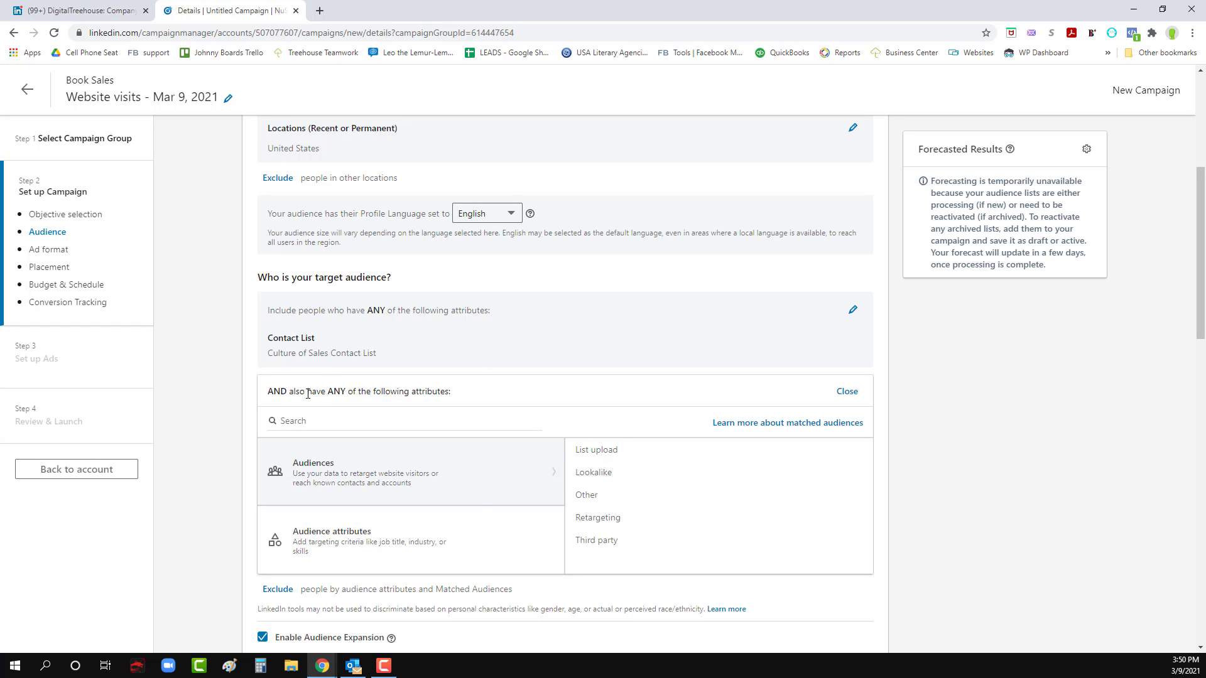
# - Try to create a lookalike audience for the narrowing group, searching the source audiences for "culture", and cancel the form
pyautogui.click(592, 473)
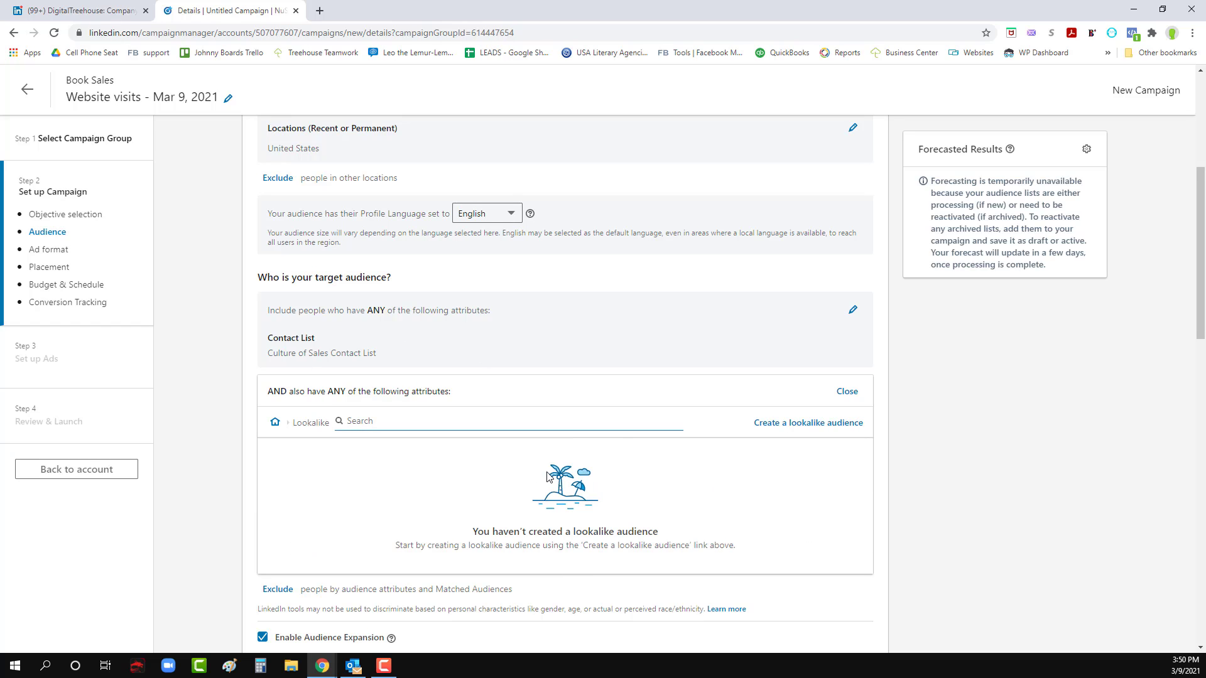
pyautogui.click(767, 427)
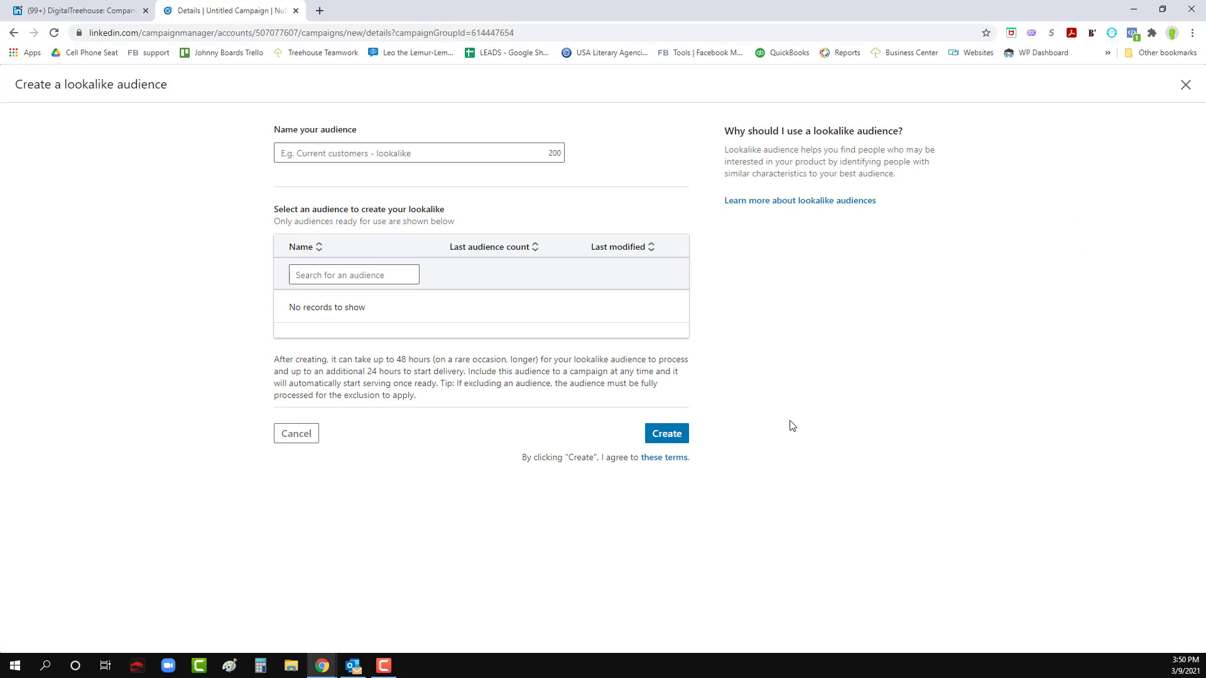
pyautogui.click(375, 275)
pyautogui.write('culture')
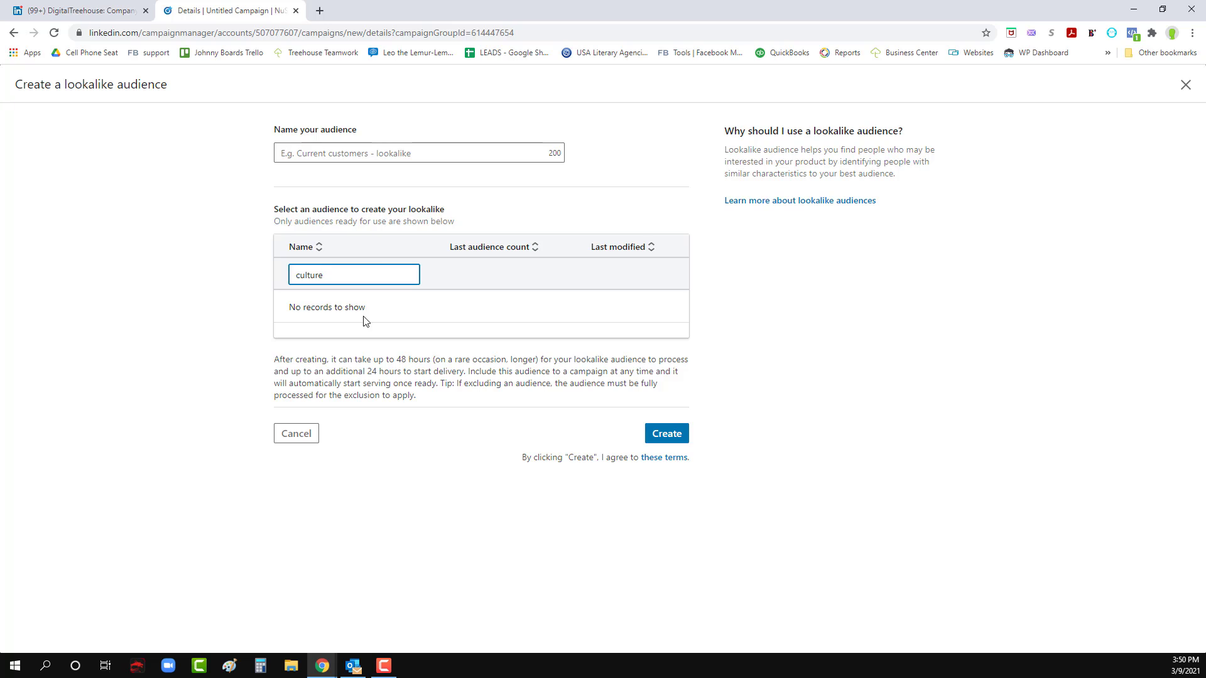
pyautogui.click(296, 434)
pyautogui.scroll(-2, 462, 465)
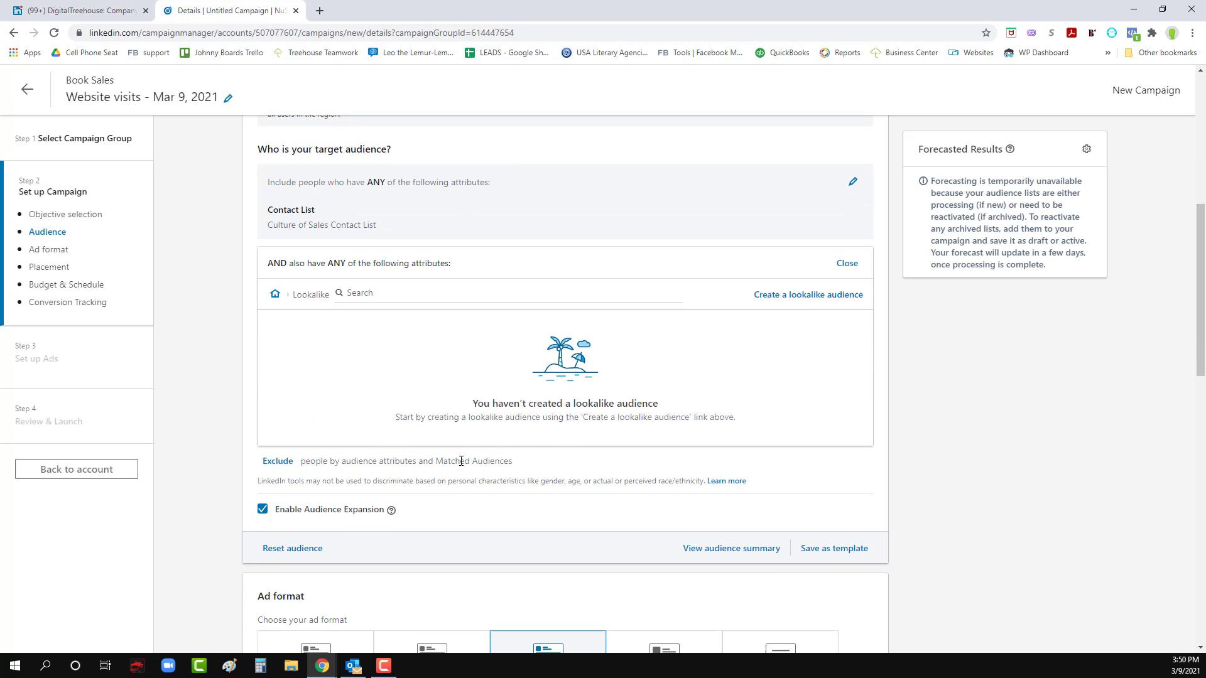
# - Show the LinkedIn Audience Network advanced options and examine the category exclusion, block list and budget settings
pyautogui.scroll(-5, 349, 433)
pyautogui.scroll(-4, 472, 472)
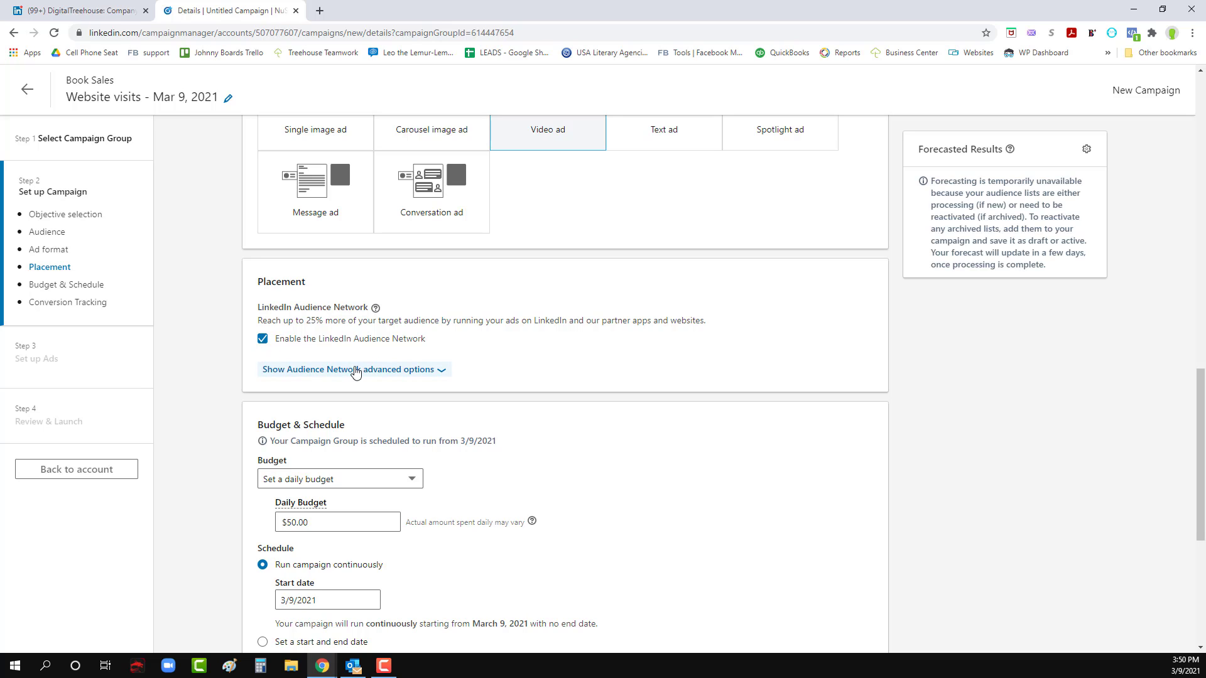
pyautogui.click(426, 375)
pyautogui.scroll(-1, 431, 402)
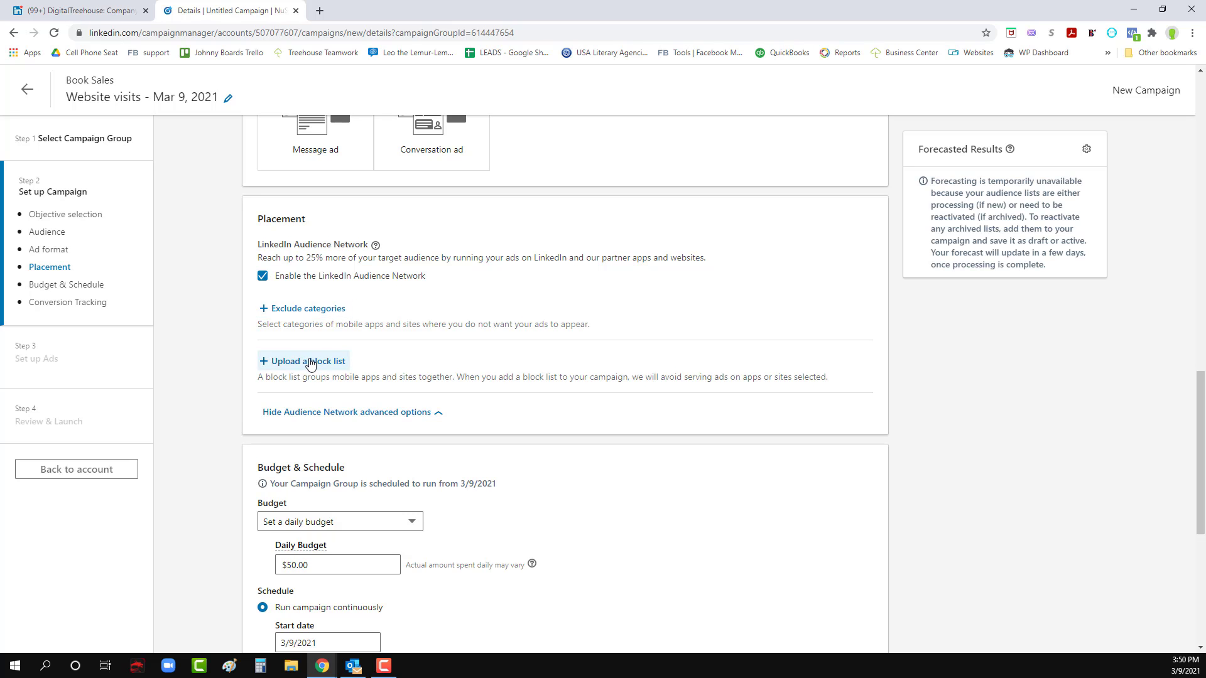
pyautogui.scroll(-4, 310, 363)
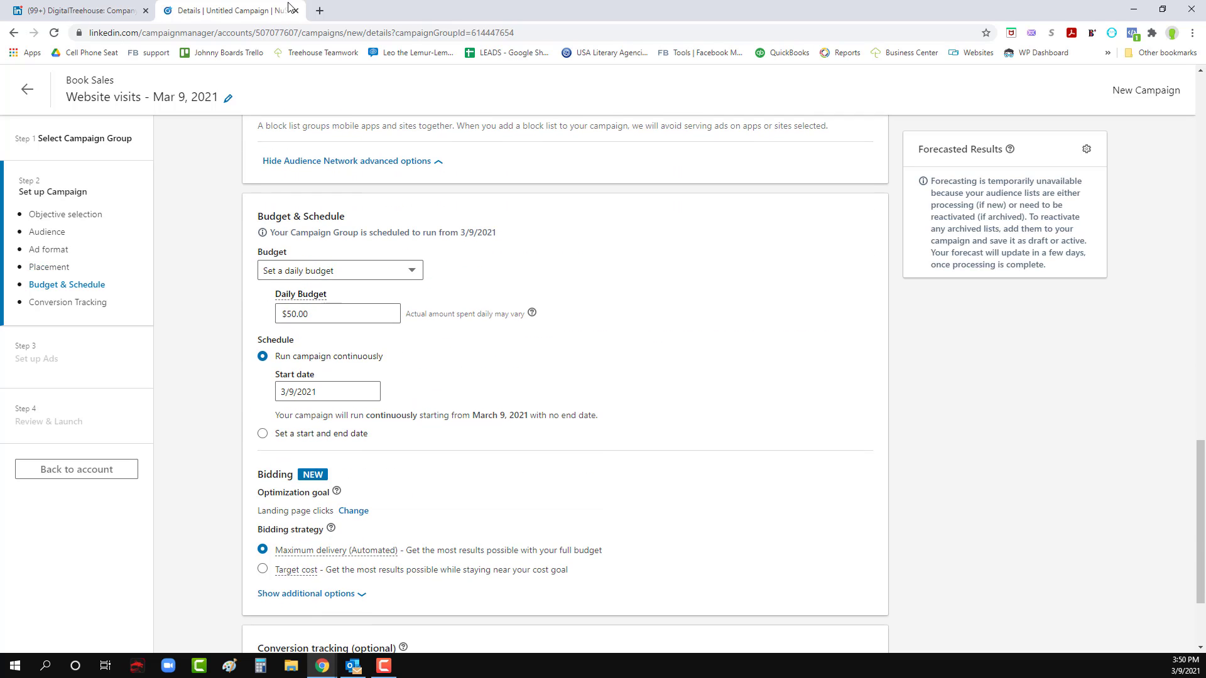
# - Switch to Teamwork in a new browser tab and filter the active projects to those starting with C
pyautogui.click(320, 11)
pyautogui.click(302, 55)
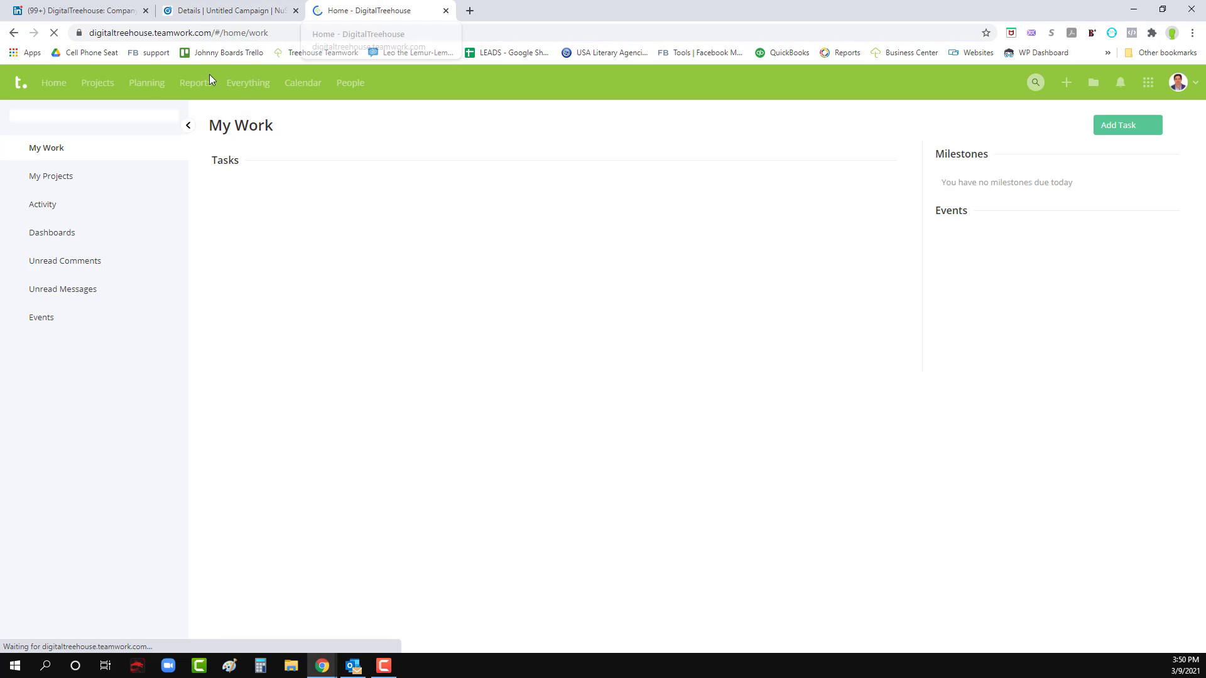
pyautogui.click(92, 85)
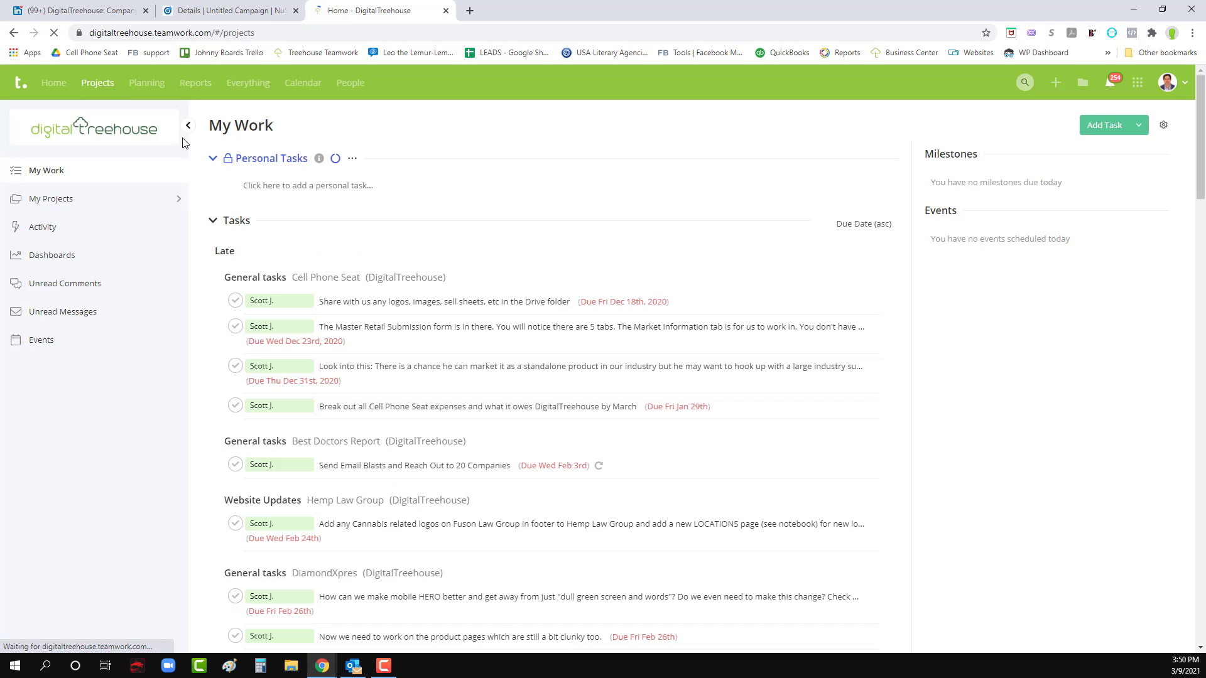
pyautogui.moveTo(260, 224)
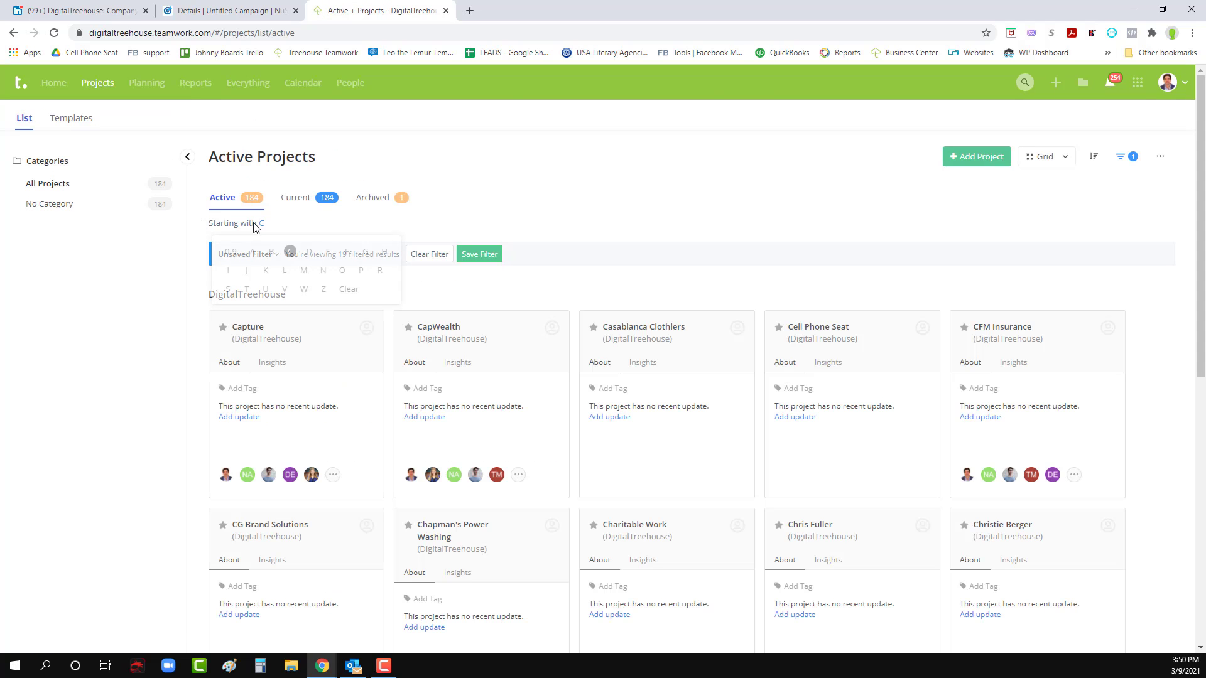
pyautogui.click(290, 251)
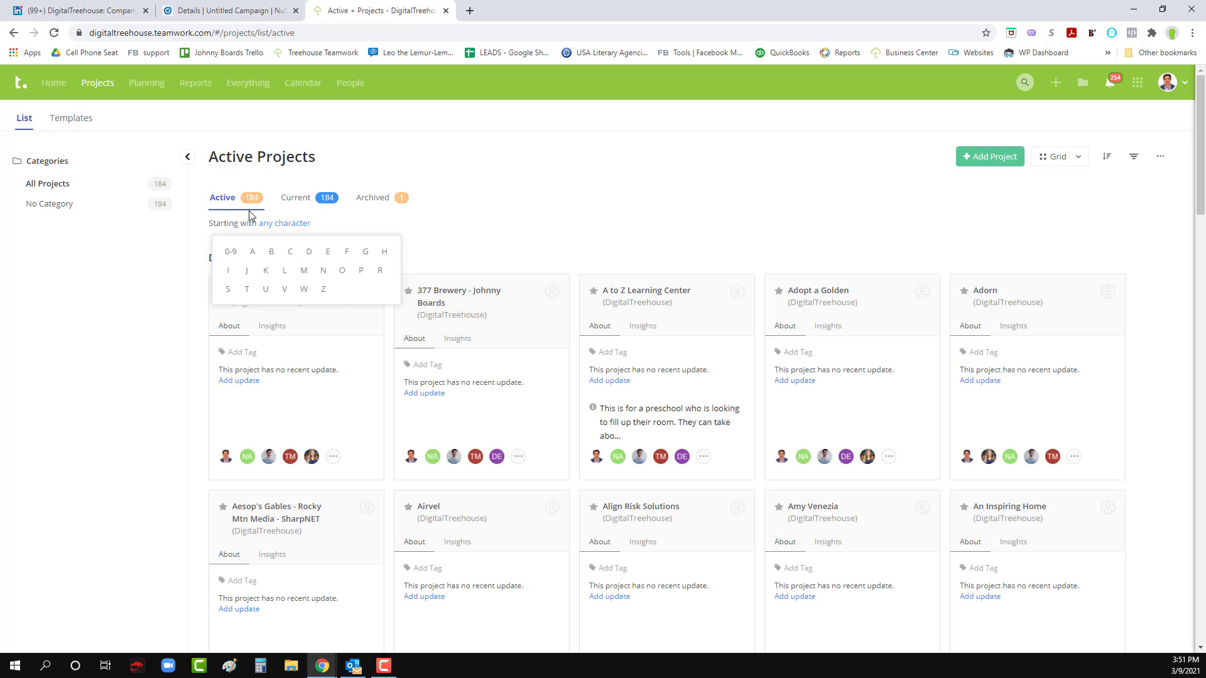
pyautogui.click(292, 255)
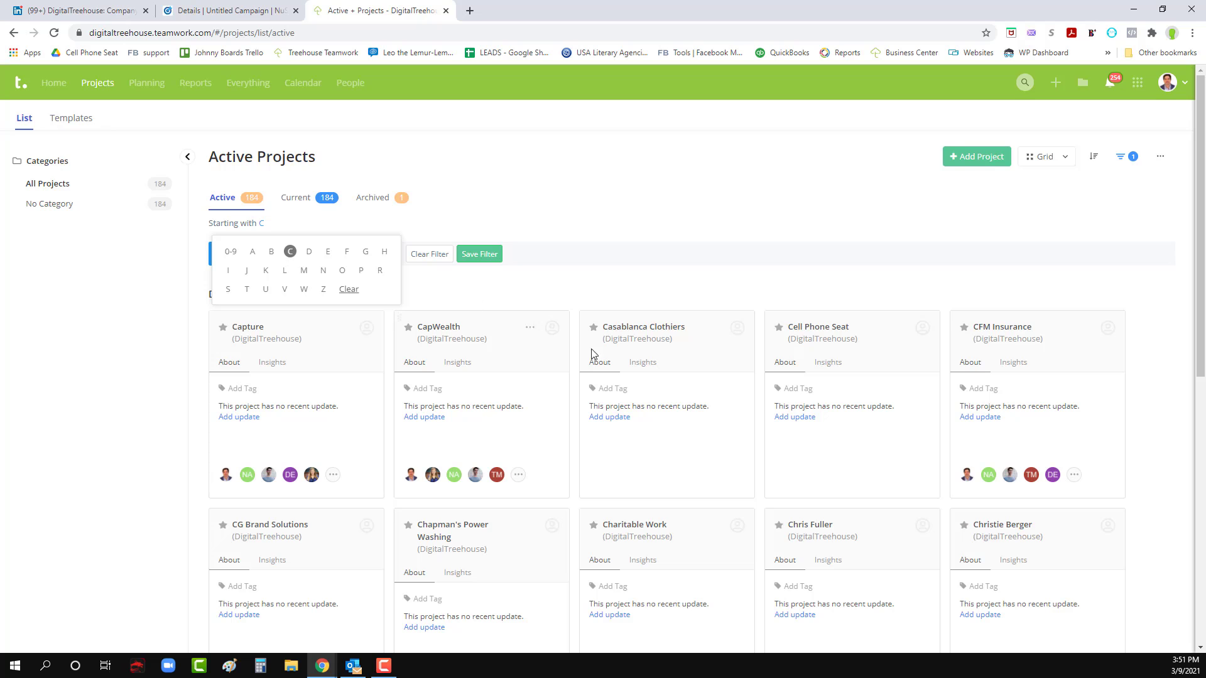
# - Open the Advertising Notes notebook of the Culture of Sales - NuSvara project and look up the March daily budget
pyautogui.scroll(-6, 678, 488)
pyautogui.scroll(-3, 511, 449)
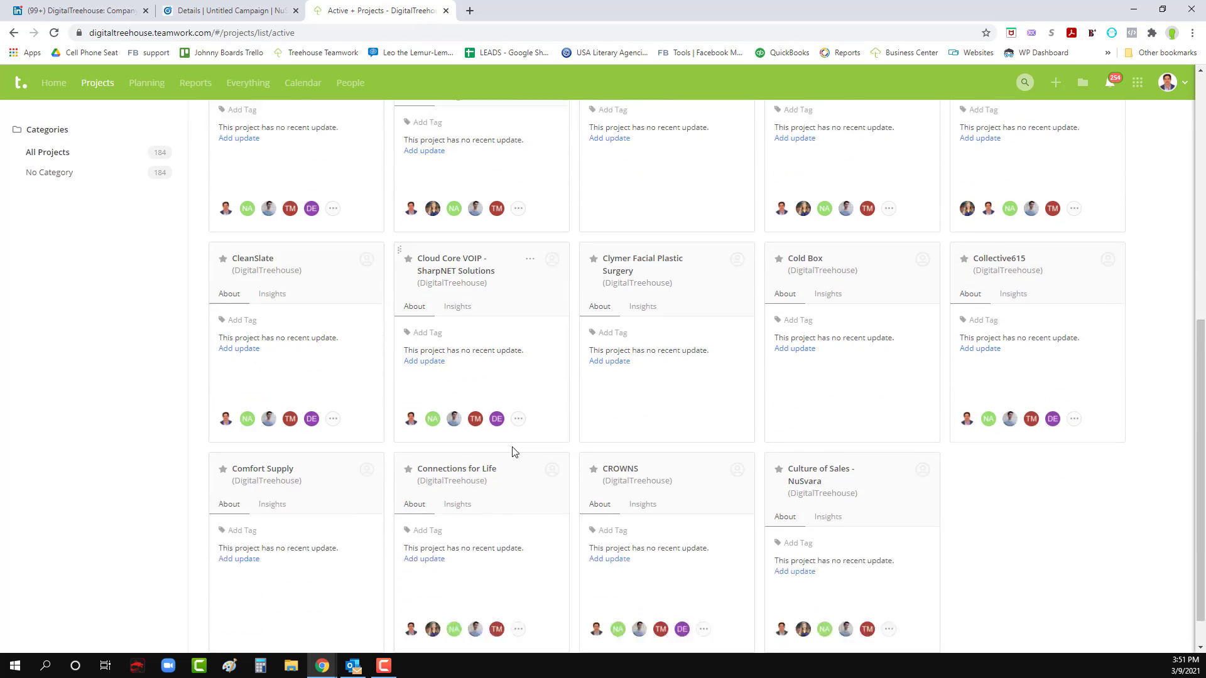
pyautogui.click(790, 429)
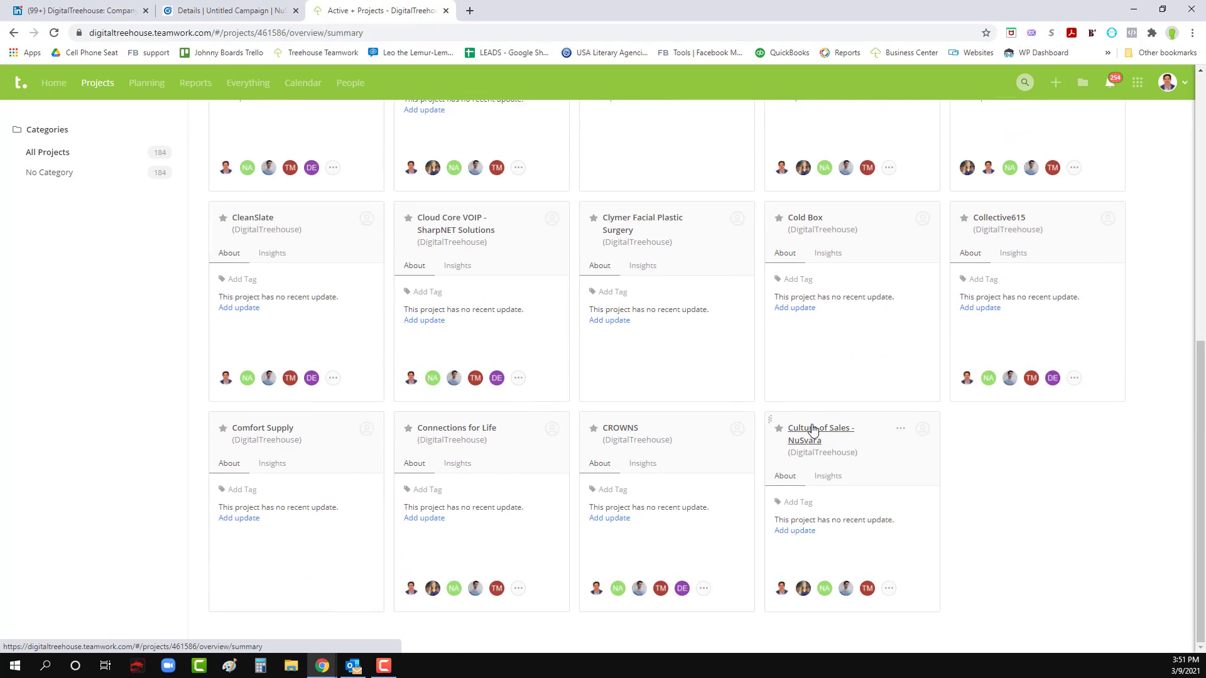
pyautogui.moveTo(385, 159)
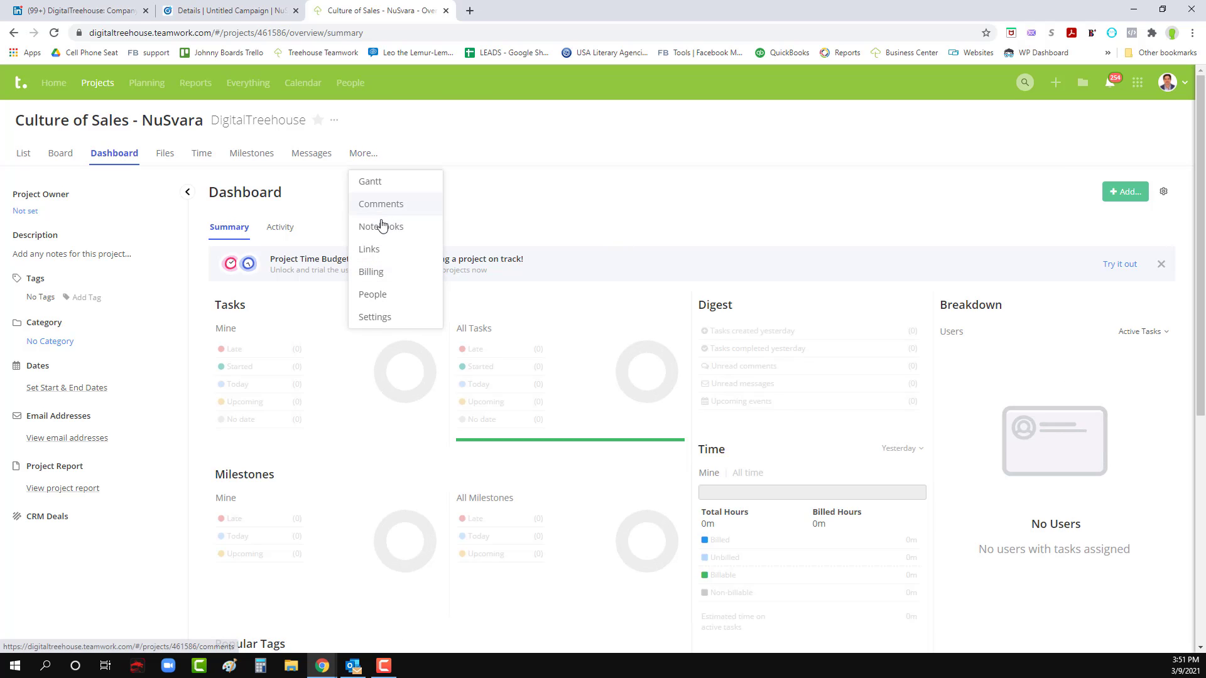
pyautogui.click(383, 227)
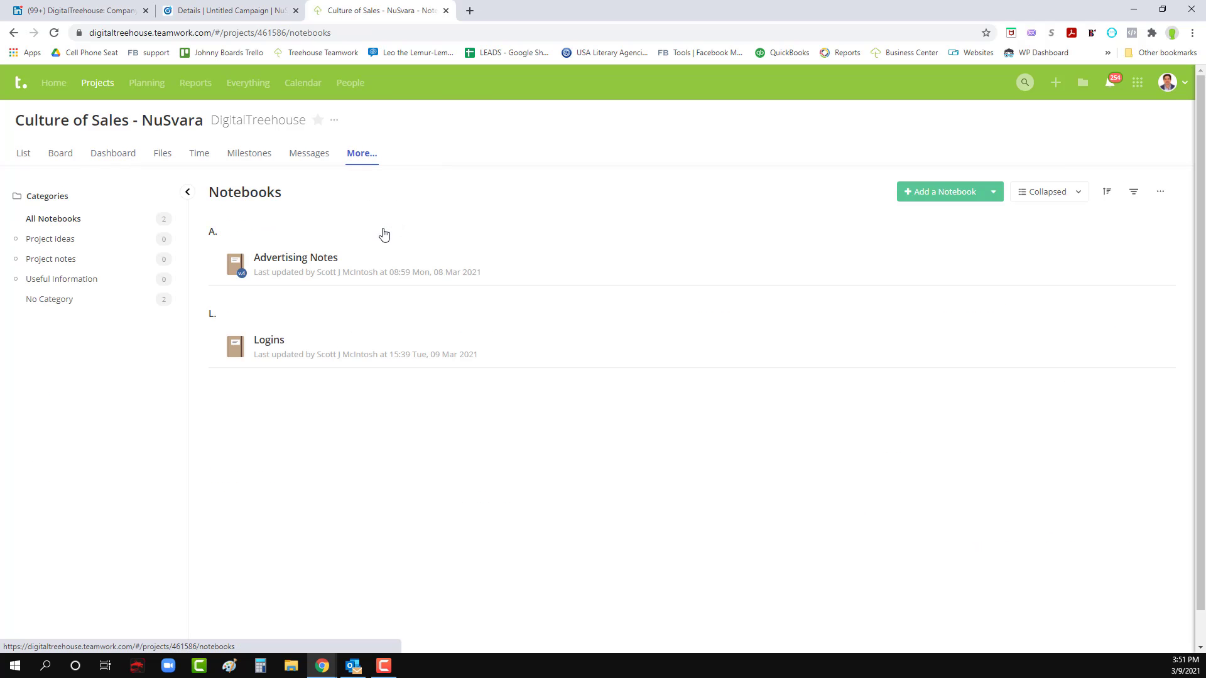
pyautogui.click(289, 260)
pyautogui.scroll(-2, 281, 306)
pyautogui.scroll(2, 280, 307)
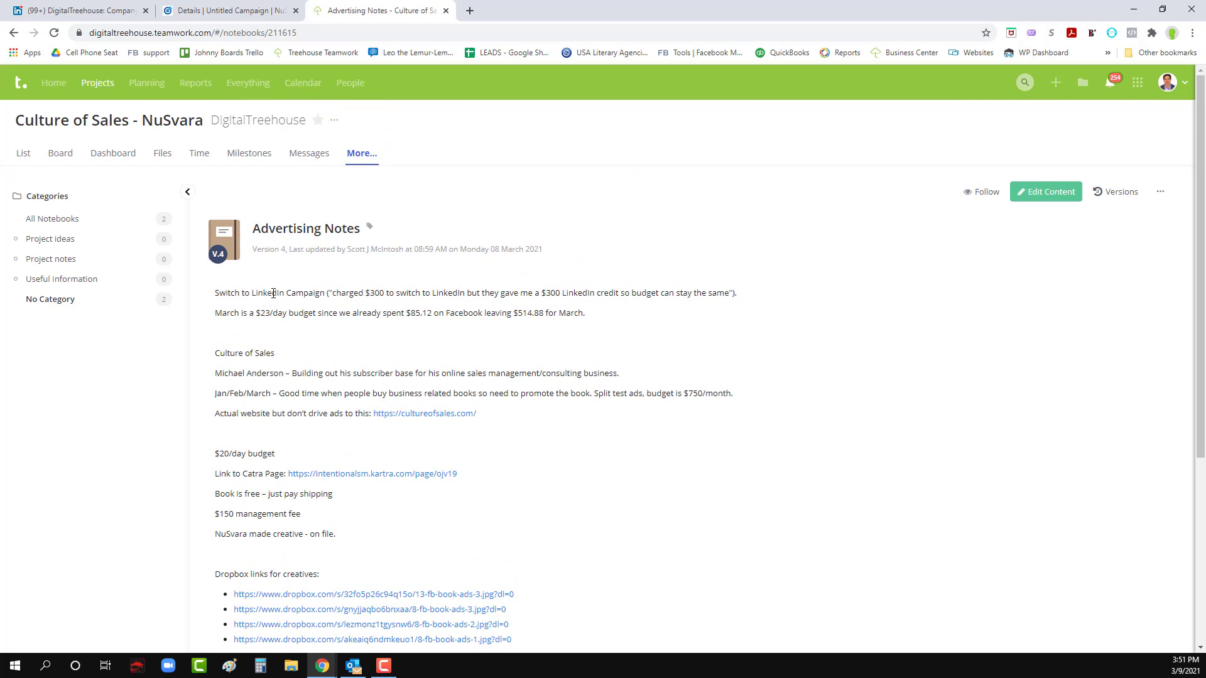
pyautogui.moveTo(257, 315); pyautogui.dragTo(283, 316)
pyautogui.click(288, 315)
# - Return to the LinkedIn campaign setup and set the daily budget to $23.00
pyautogui.click(232, 5)
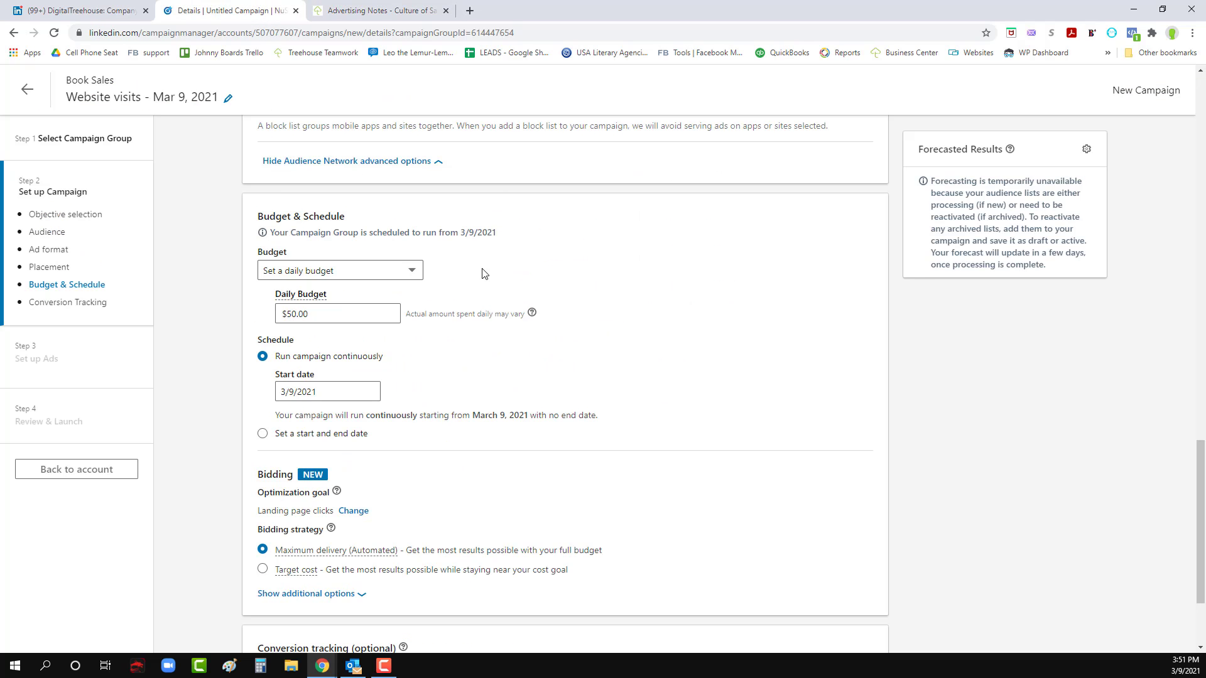
pyautogui.moveTo(301, 316); pyautogui.dragTo(287, 316)
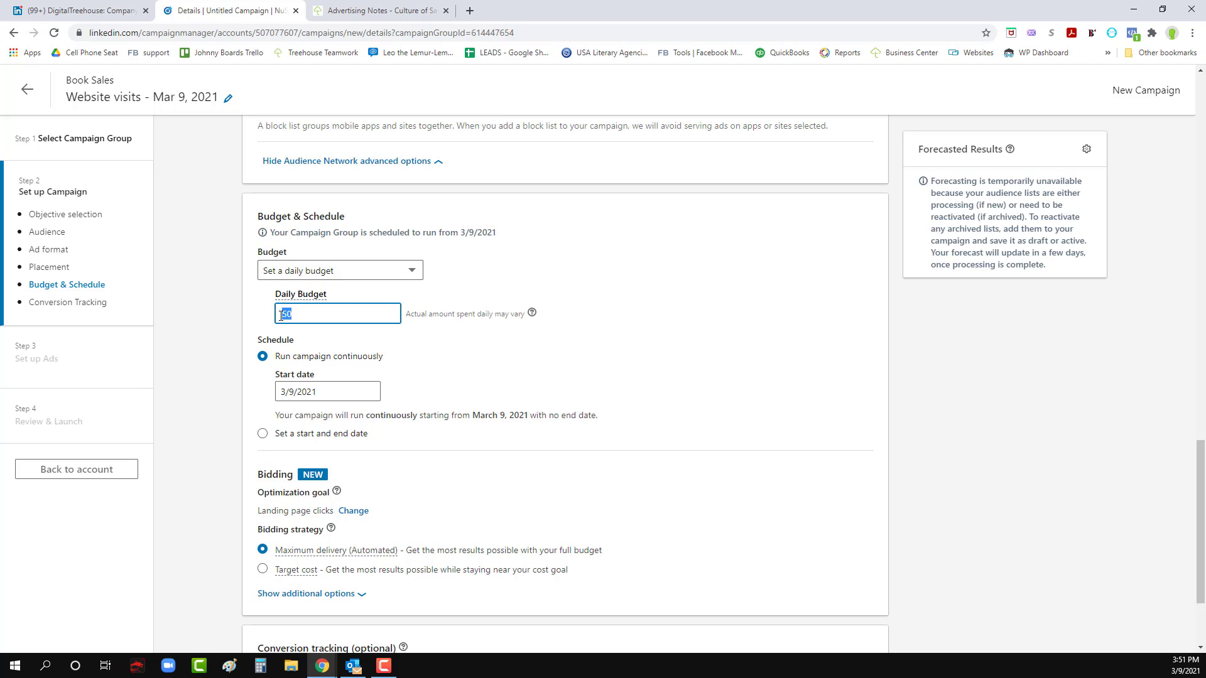
pyautogui.write('23')
pyautogui.click(404, 351)
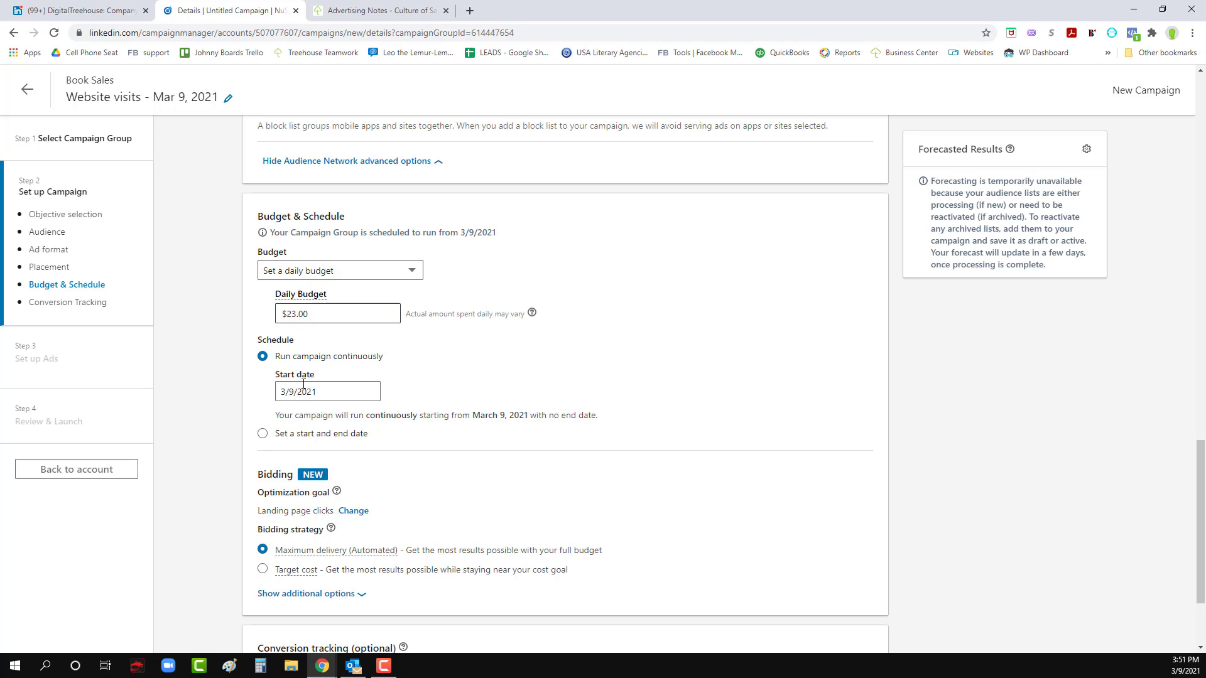
# - Examine the campaign's schedule and the explanation of the Maximum delivery (Automated) bidding strategy
pyautogui.scroll(-2, 302, 386)
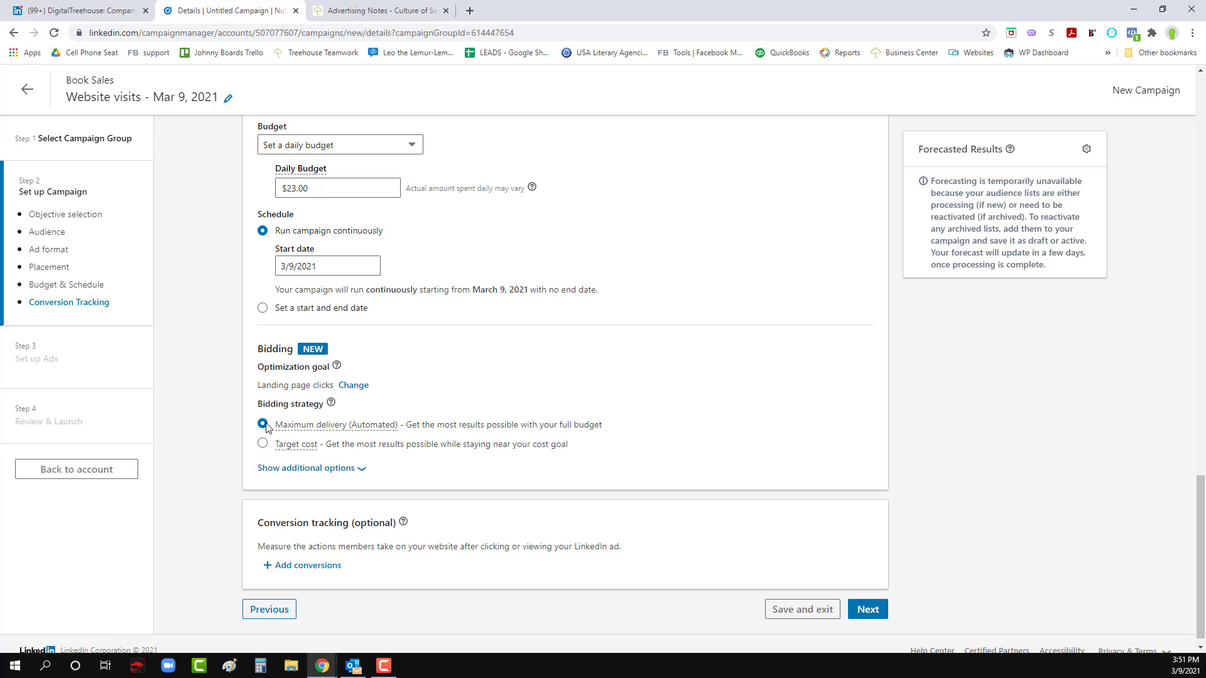
pyautogui.moveTo(329, 427)
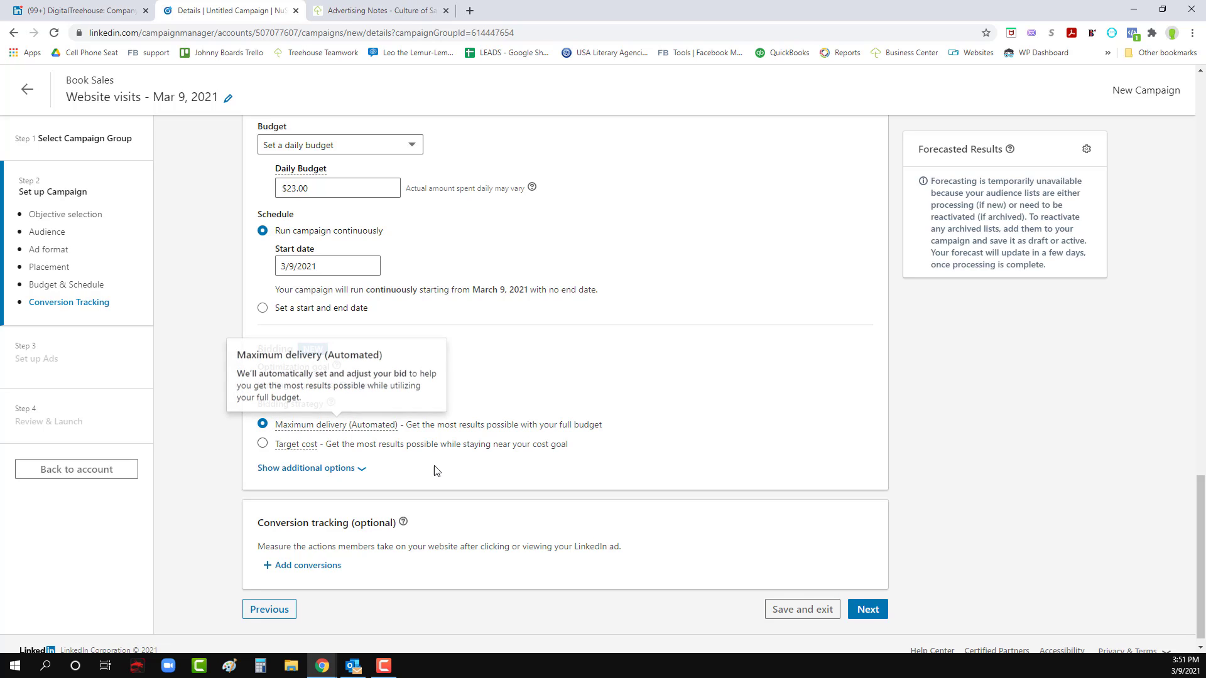
pyautogui.scroll(-1, 438, 474)
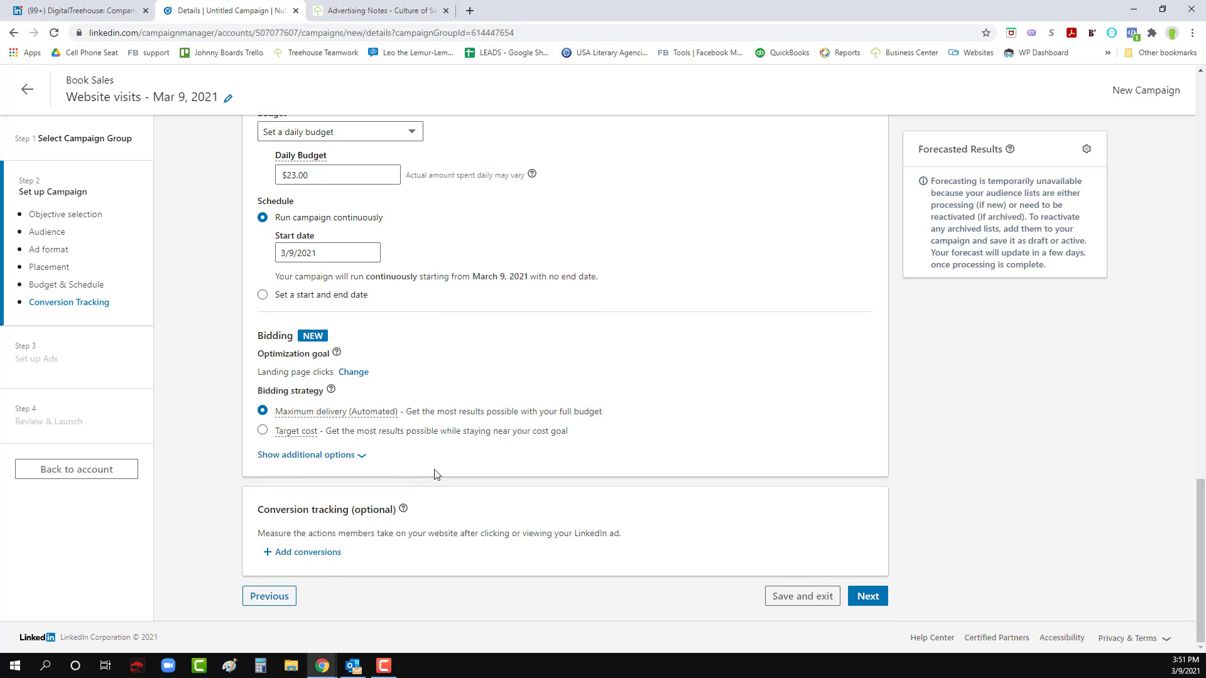
# - Examine the form for creating a new conversion under conversion tracking, and cancel it
pyautogui.click(299, 559)
pyautogui.click(335, 152)
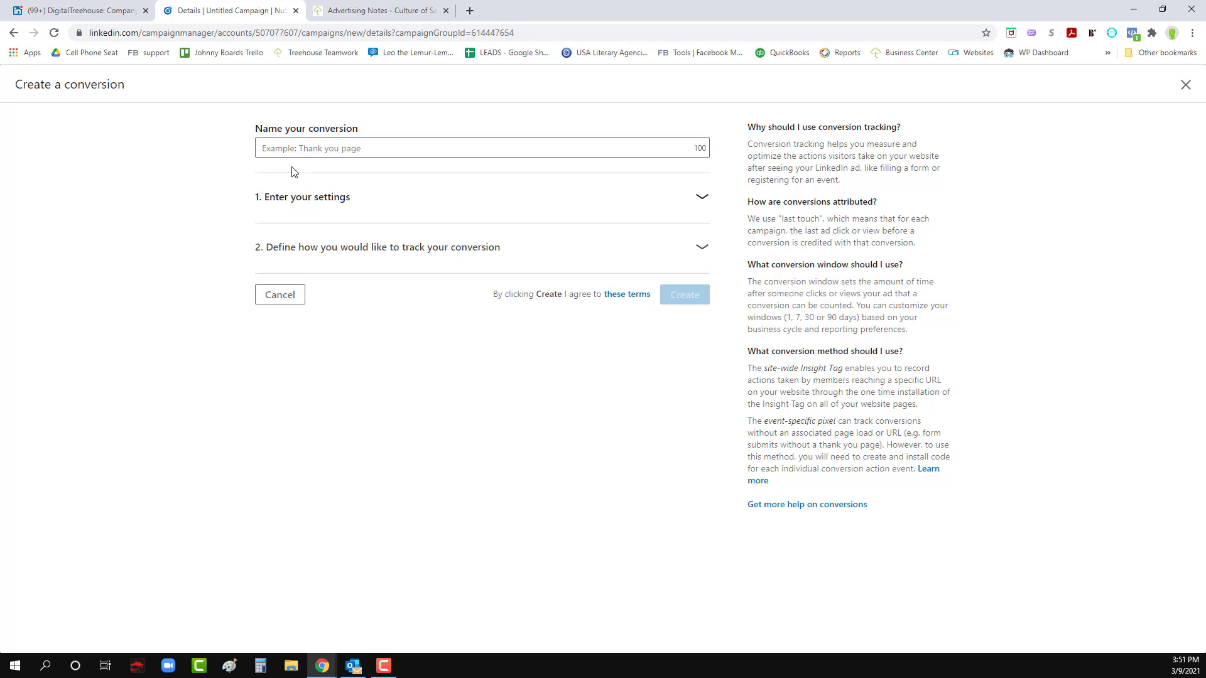
pyautogui.click(284, 295)
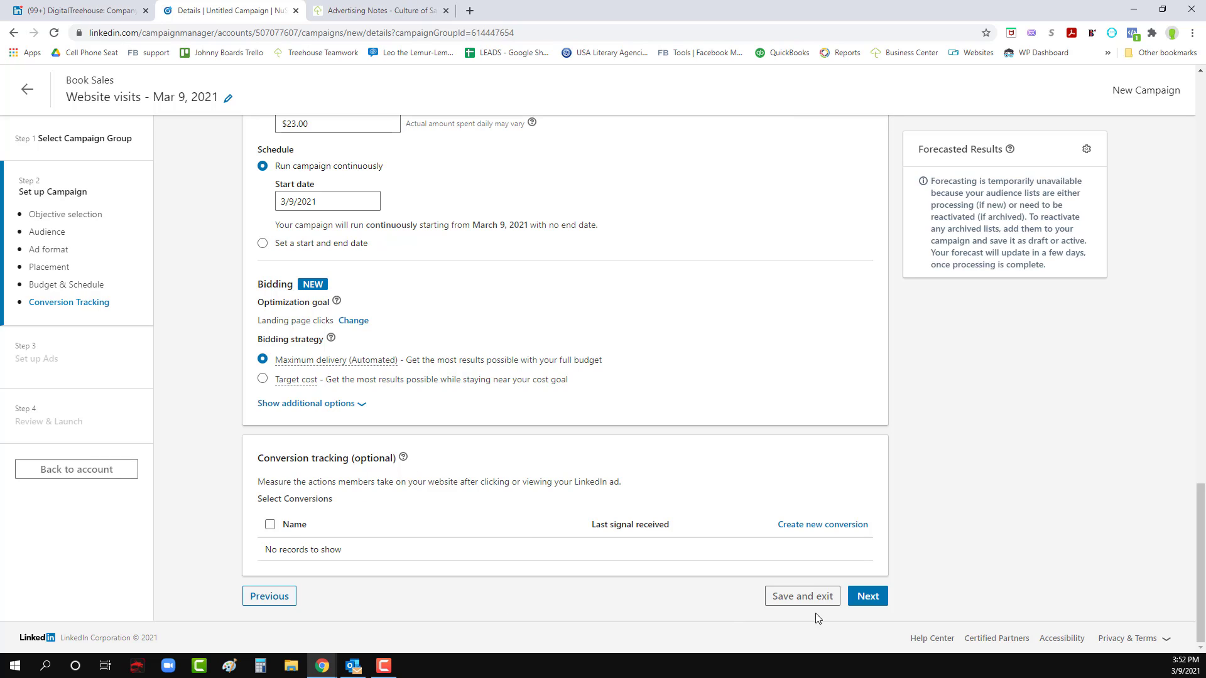
# - Save the campaign setup with its objective and ad format, and start a new ad for the campaign
pyautogui.click(870, 598)
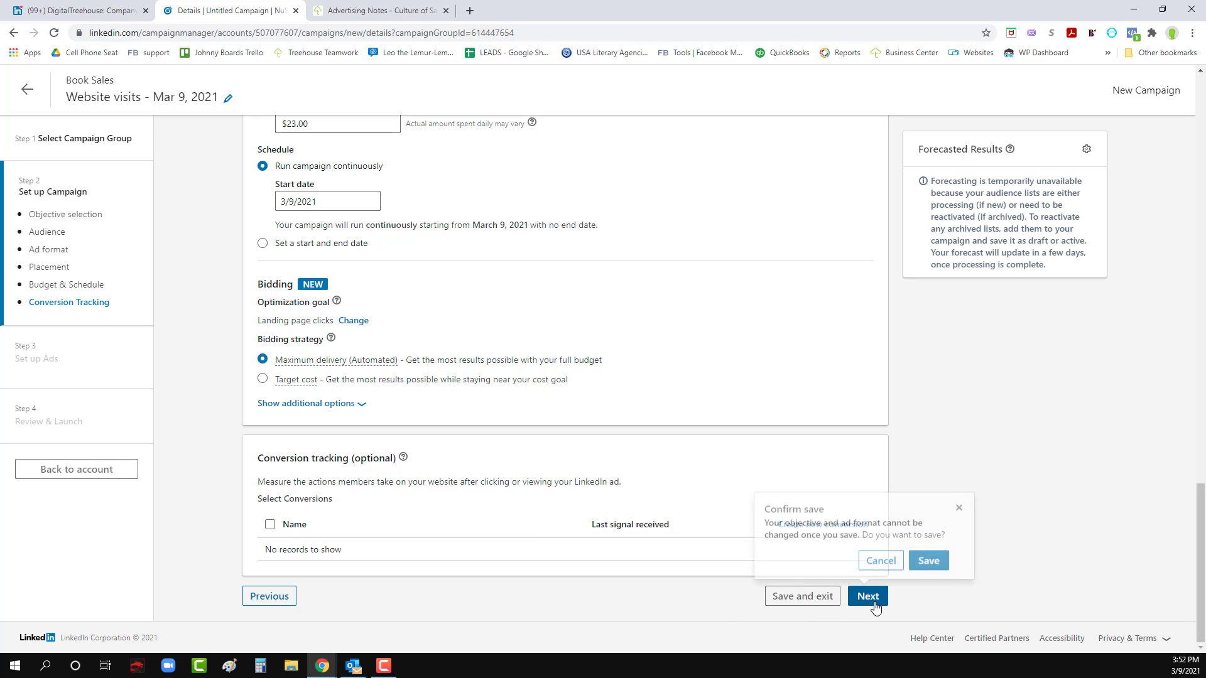
pyautogui.click(928, 563)
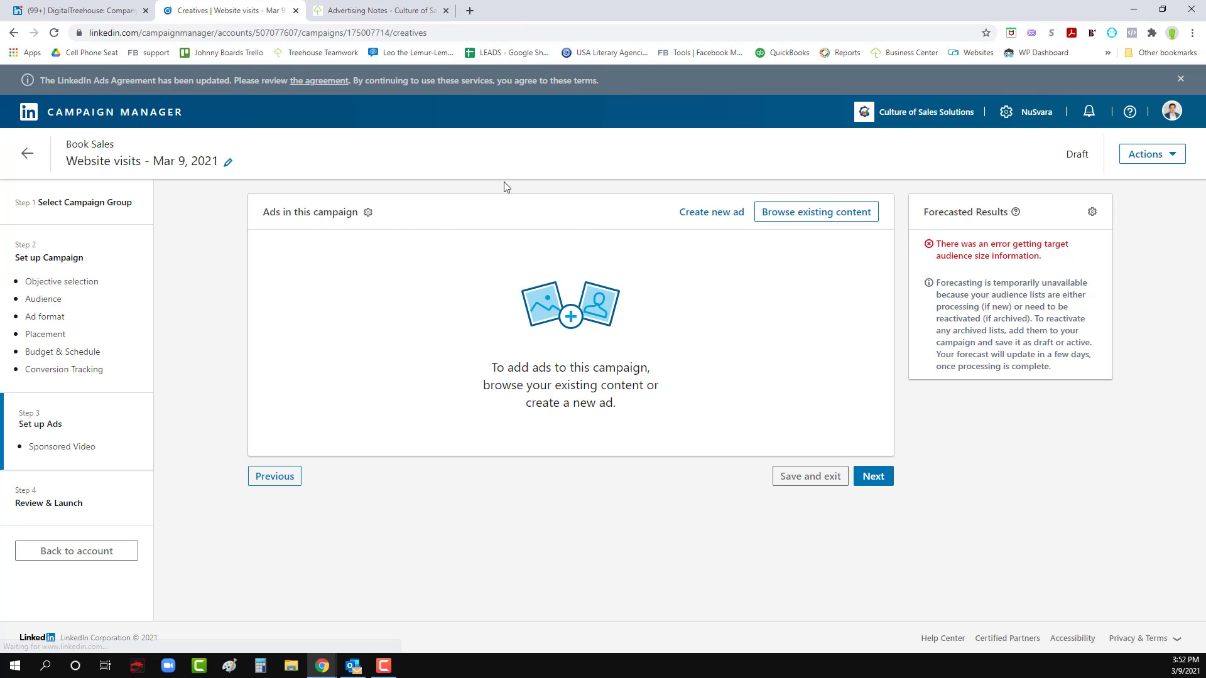
pyautogui.click(712, 212)
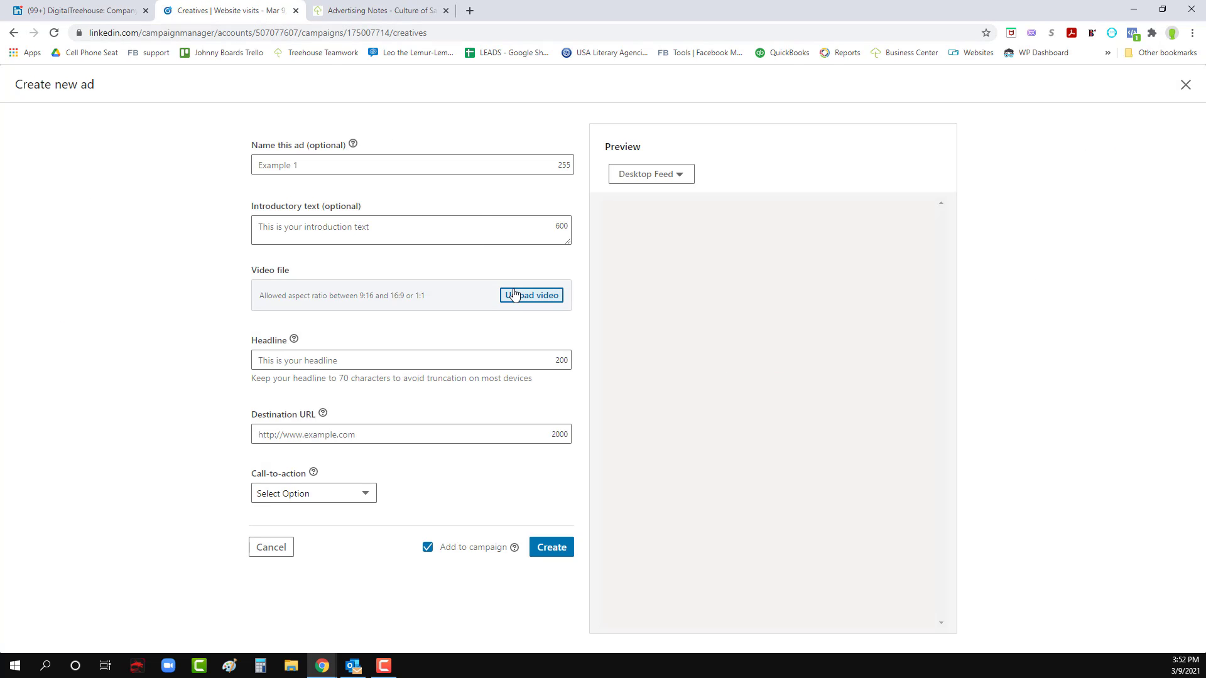
# - Switch to Facebook Ads Manager in a new tab and open the A Culture of Sales Solutions ad account, searching accounts for "culture"
pyautogui.click(351, 9)
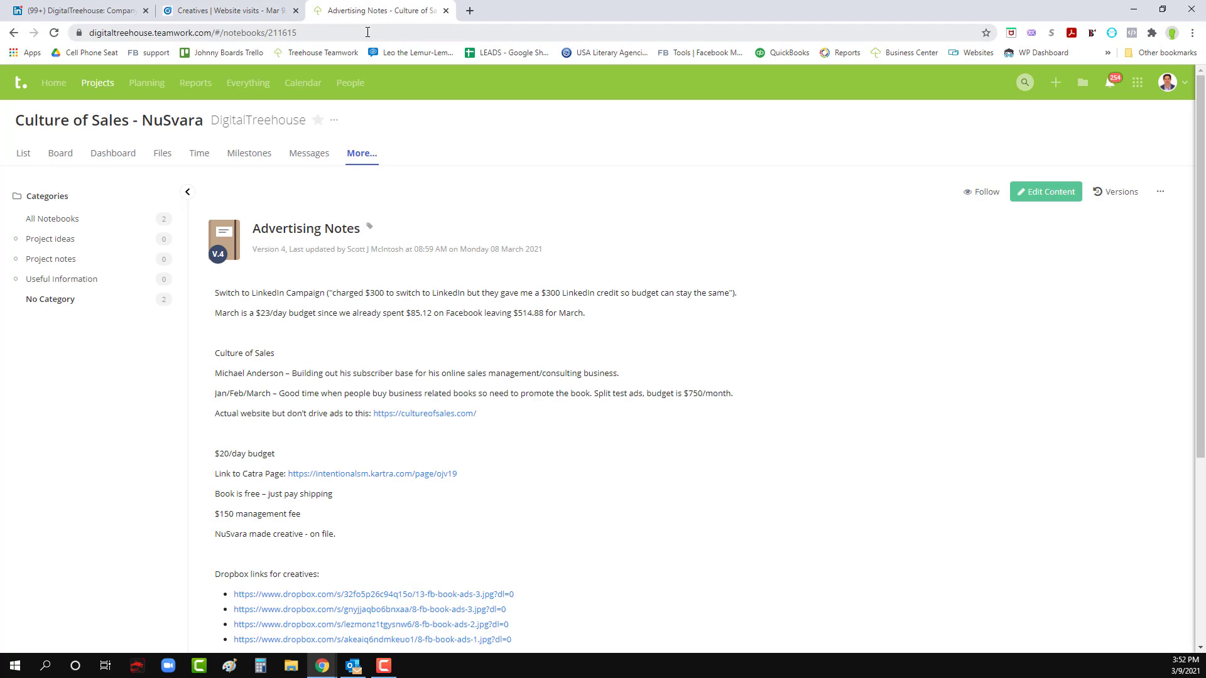
pyautogui.click(471, 15)
pyautogui.write('face')
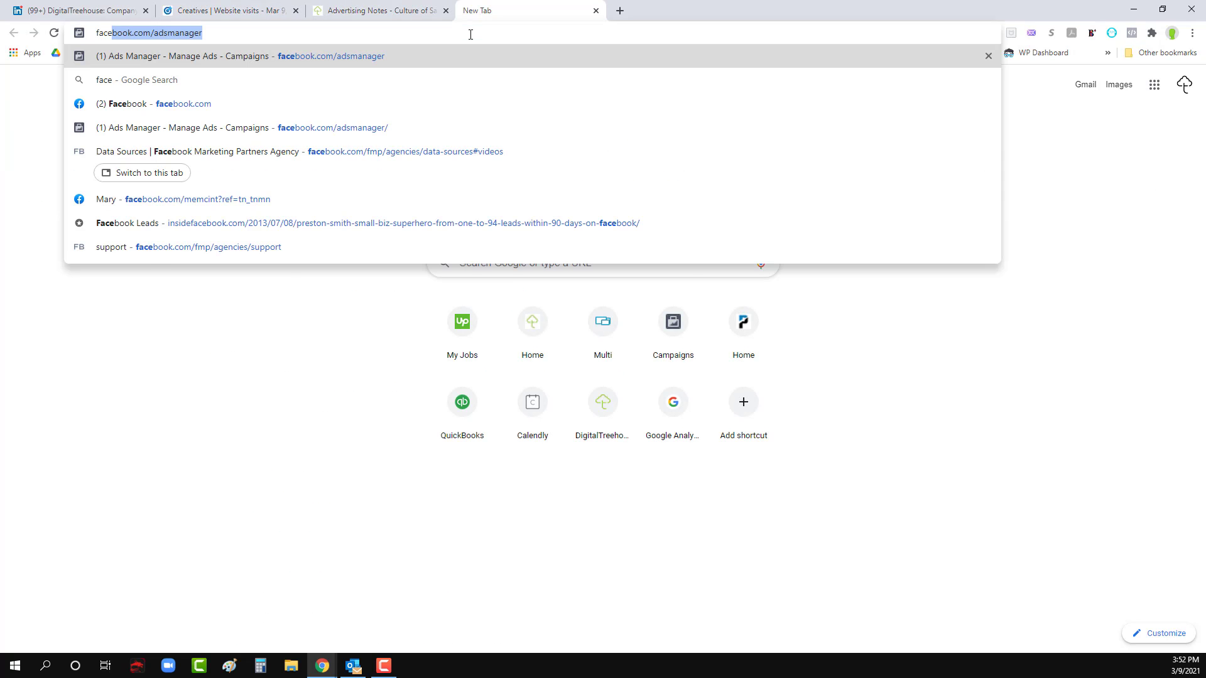
pyautogui.press('Return')
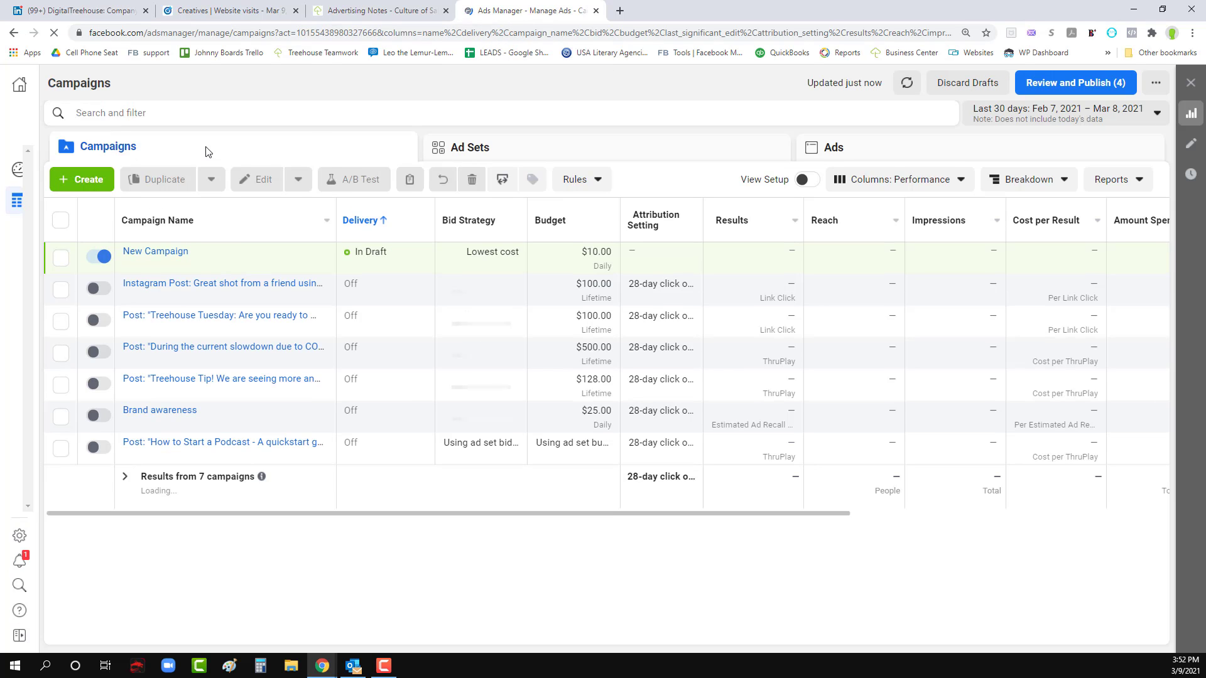
pyautogui.click(175, 89)
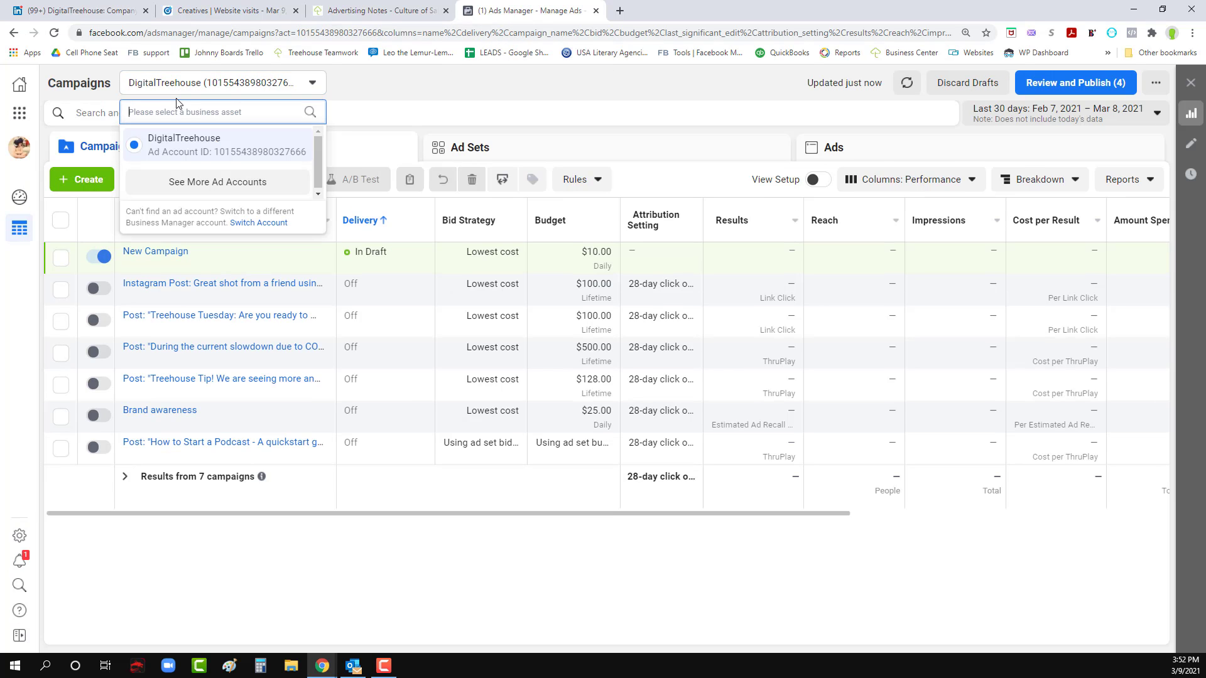
pyautogui.write('culture')
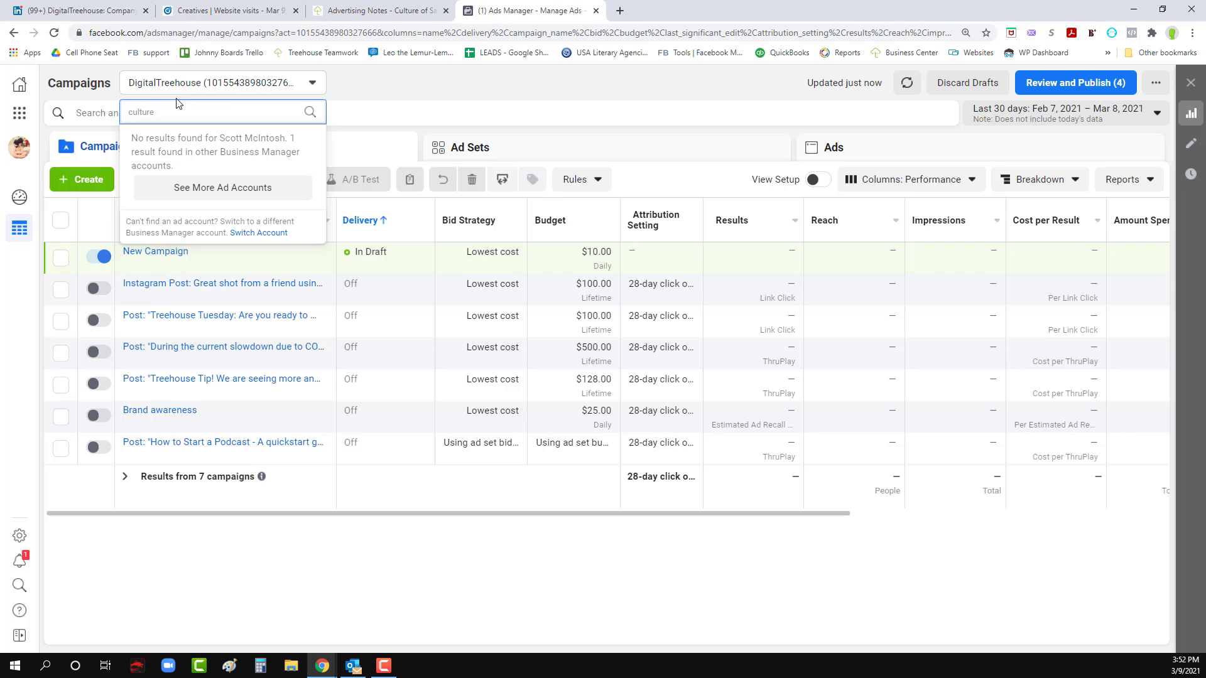
pyautogui.click(223, 187)
pyautogui.click(213, 167)
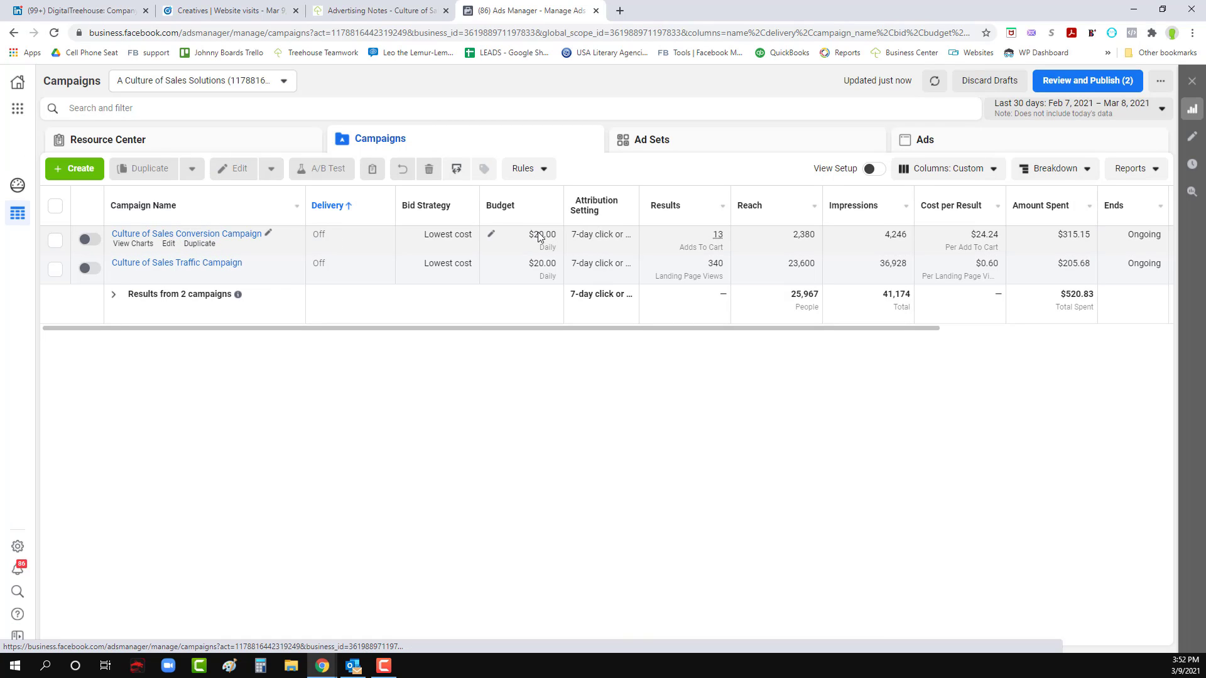
# - Open the Culture of Sales Conversion Campaign and go to the ads of its Lookalike Audience ad set
pyautogui.moveTo(722, 244)
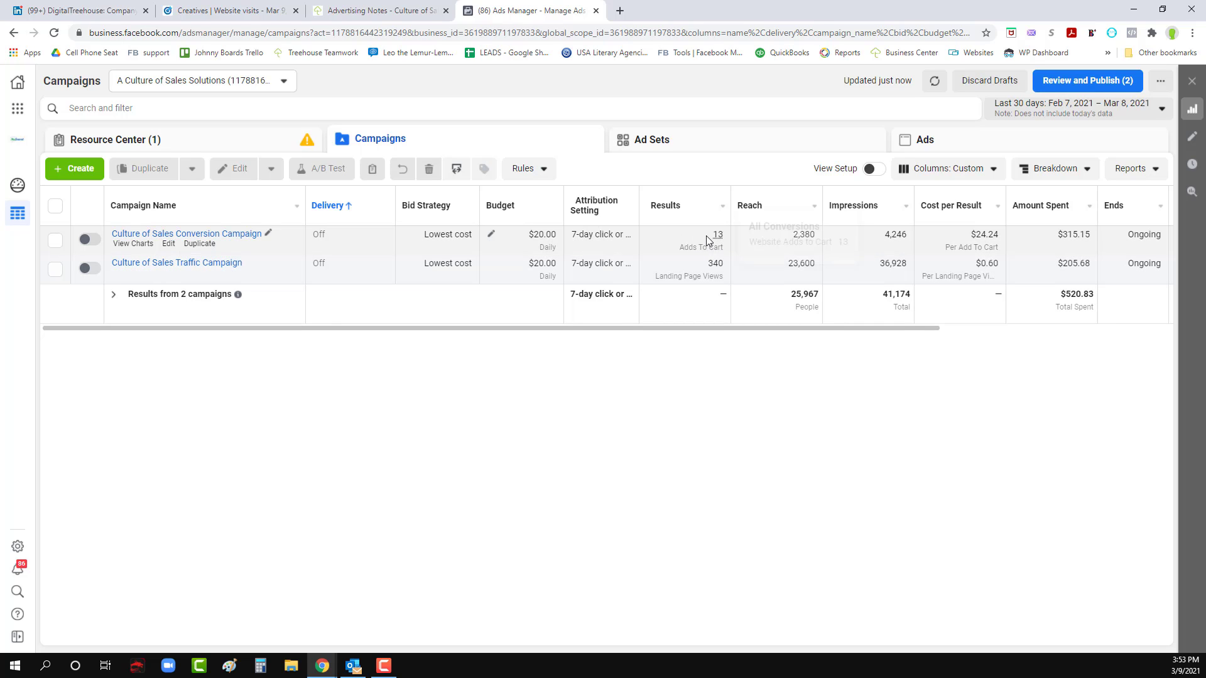
pyautogui.click(167, 235)
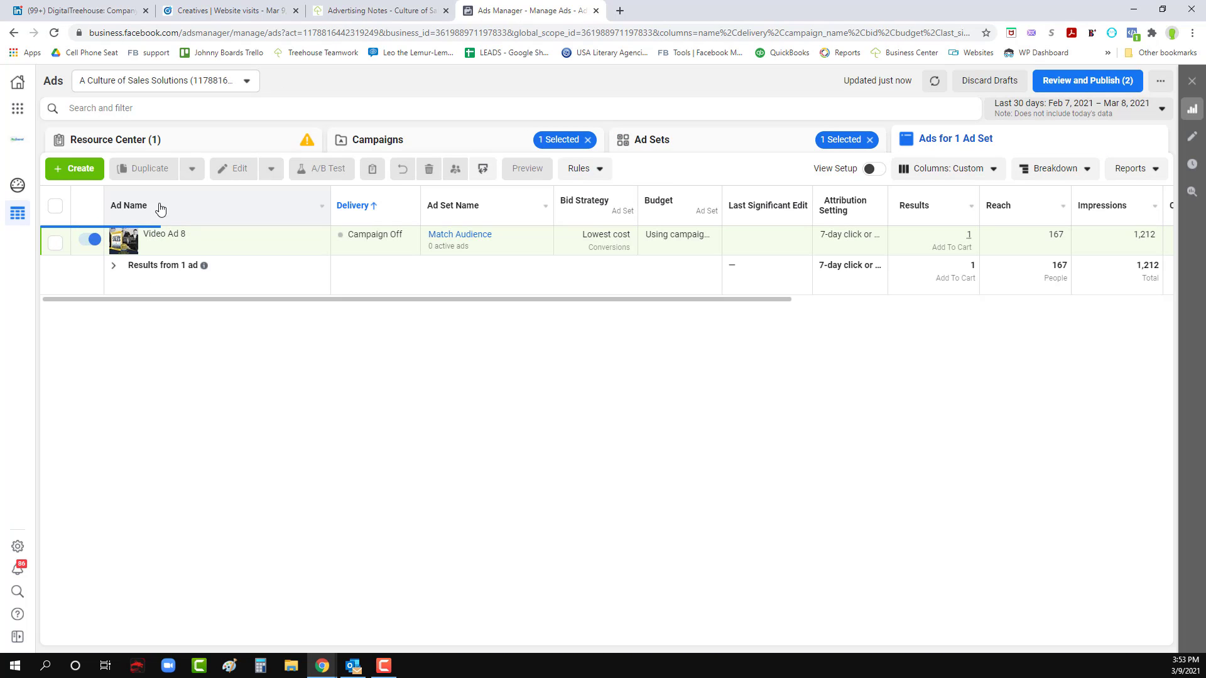
pyautogui.click(635, 142)
pyautogui.click(165, 264)
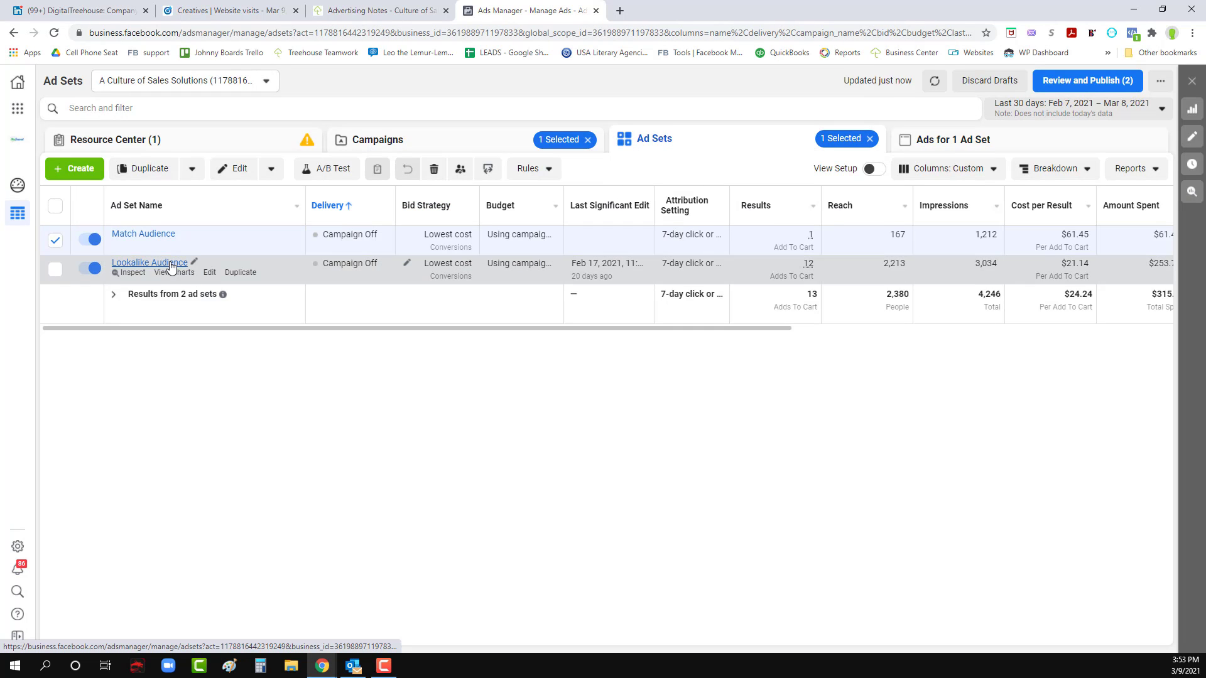
# - Examine the text and video preview of Video Ad 8 in the ad editor, and close it without publishing the drafts
pyautogui.click(198, 244)
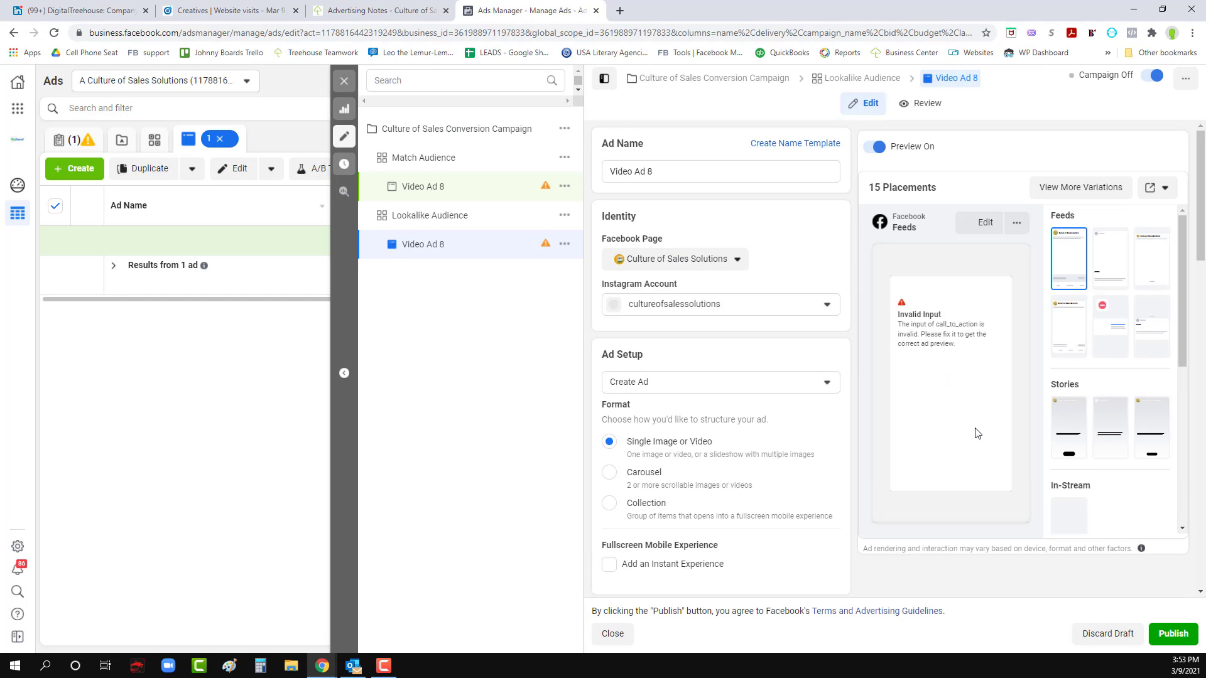
pyautogui.click(345, 82)
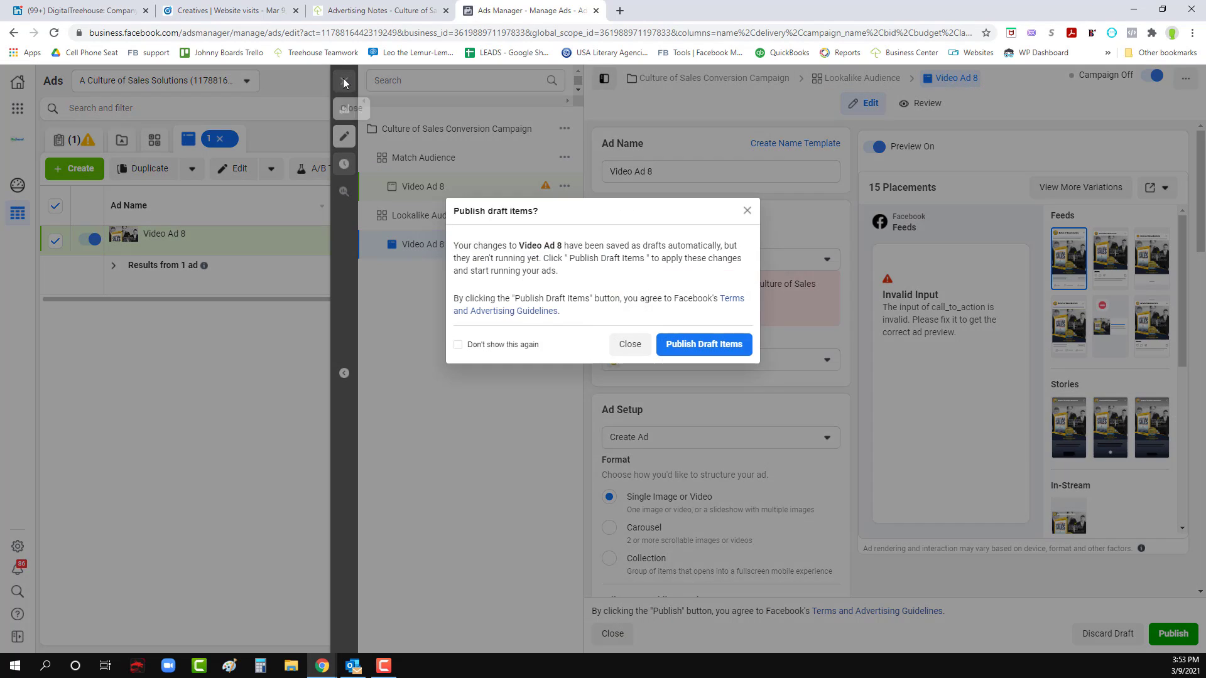
pyautogui.click(630, 344)
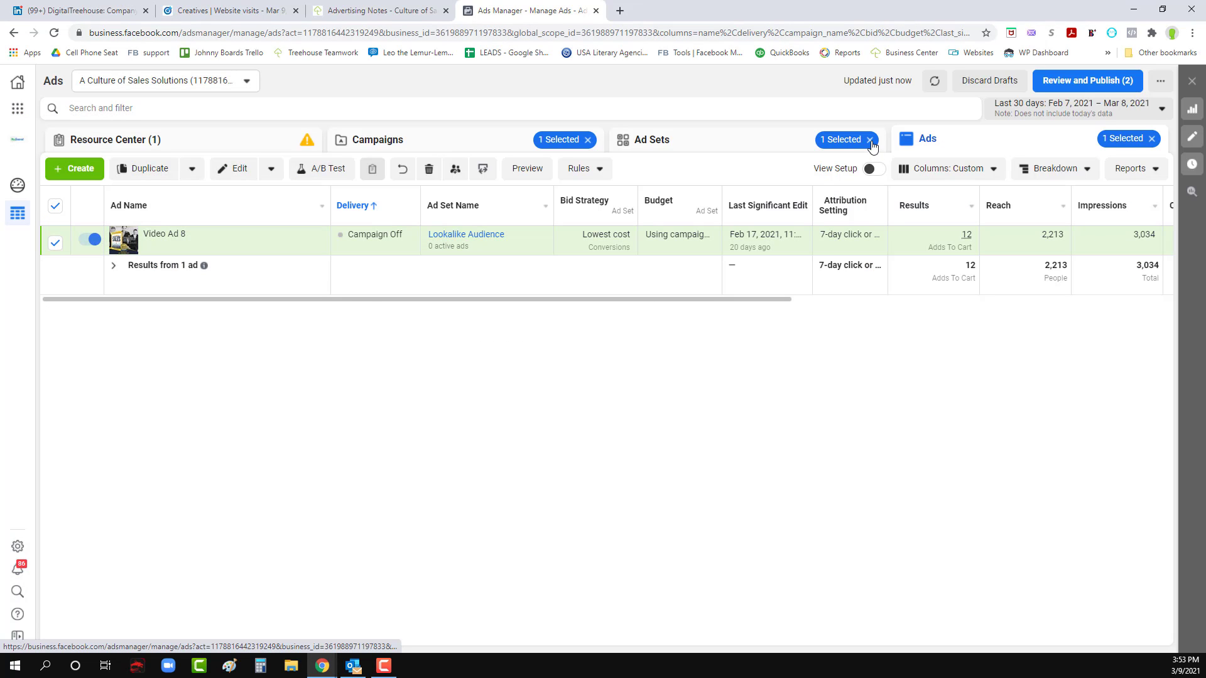
pyautogui.click(199, 245)
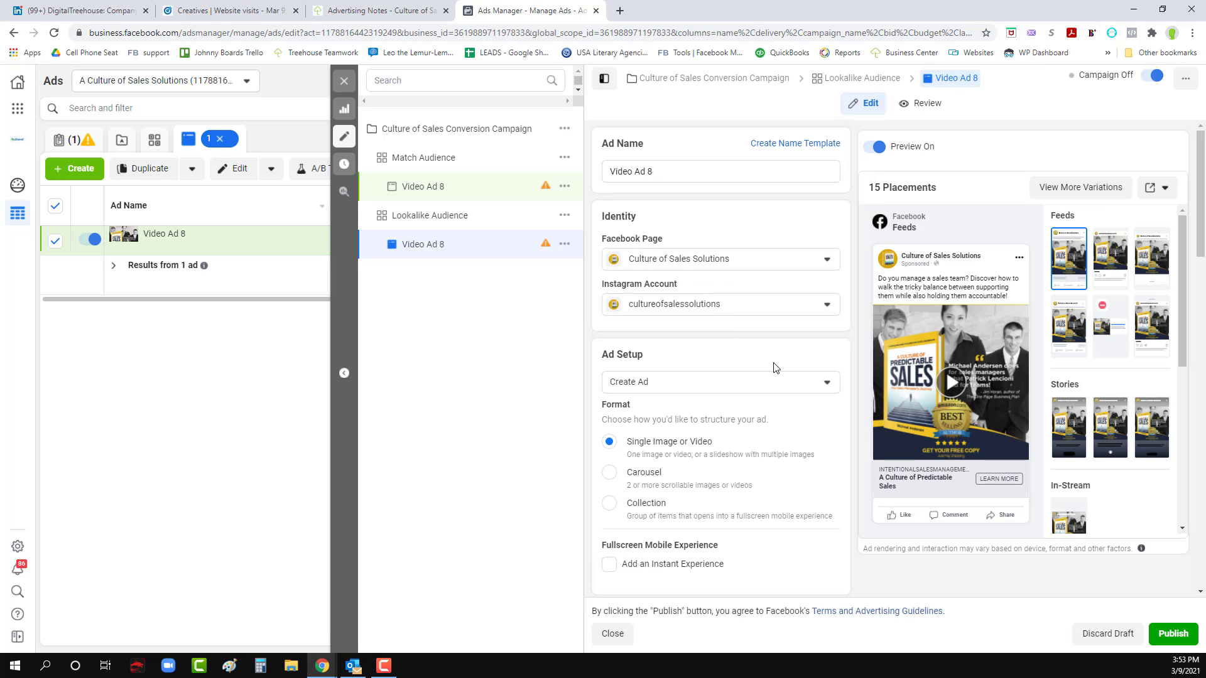
pyautogui.moveTo(951, 383)
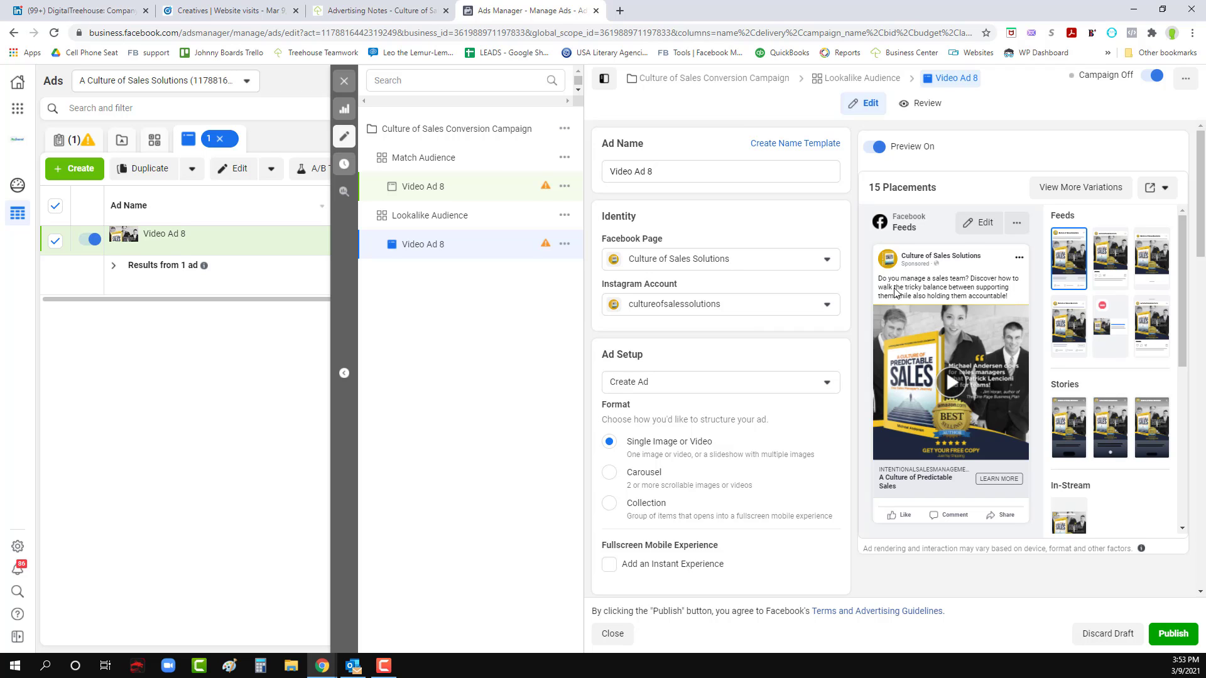
pyautogui.click(344, 80)
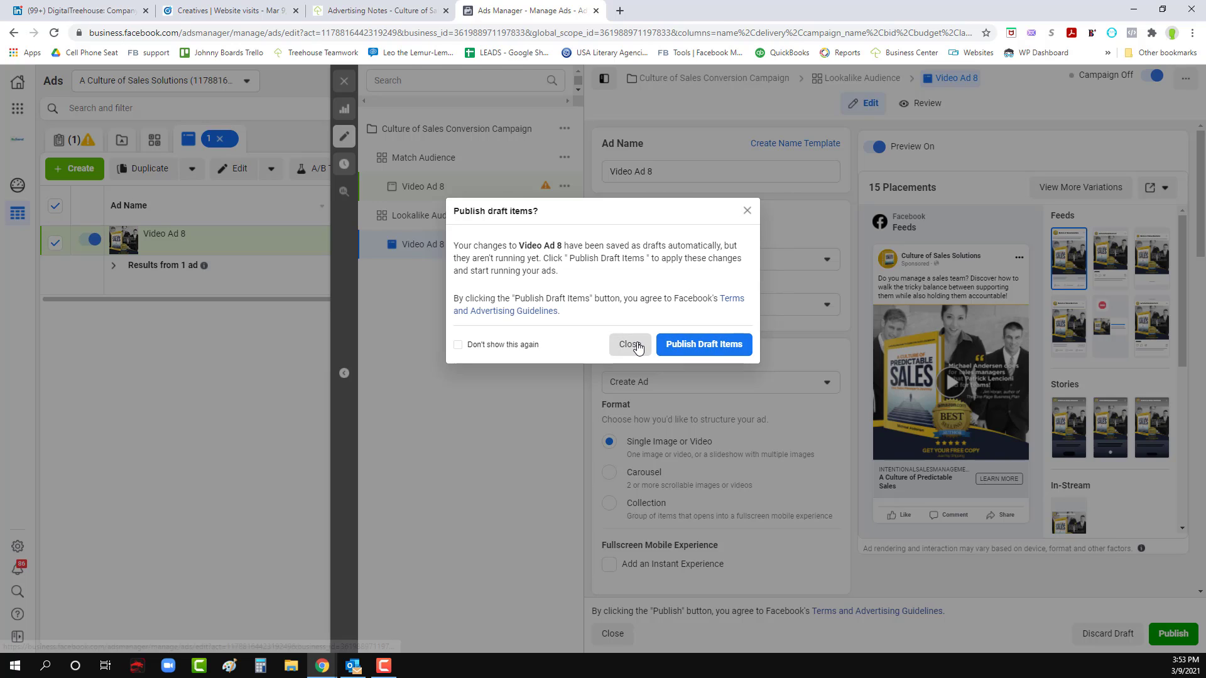
pyautogui.click(630, 344)
# - View all ads across the ad sets of the Culture of Sales Traffic Campaign
pyautogui.click(458, 237)
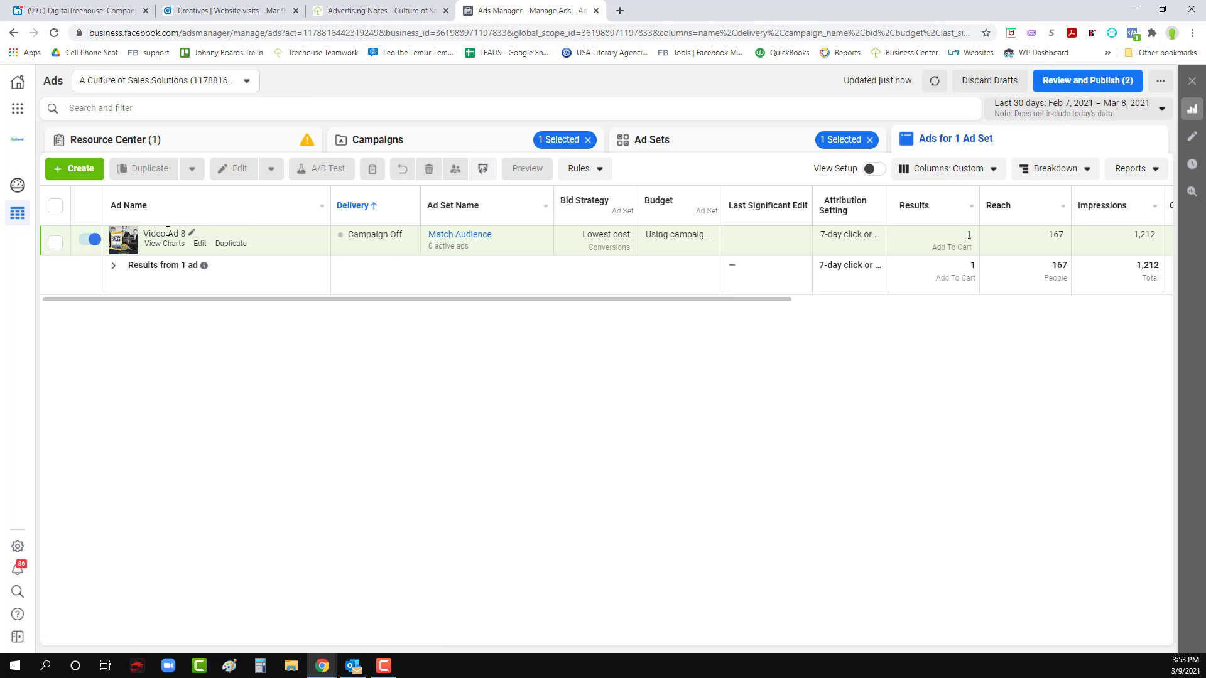
pyautogui.click(338, 140)
pyautogui.click(185, 263)
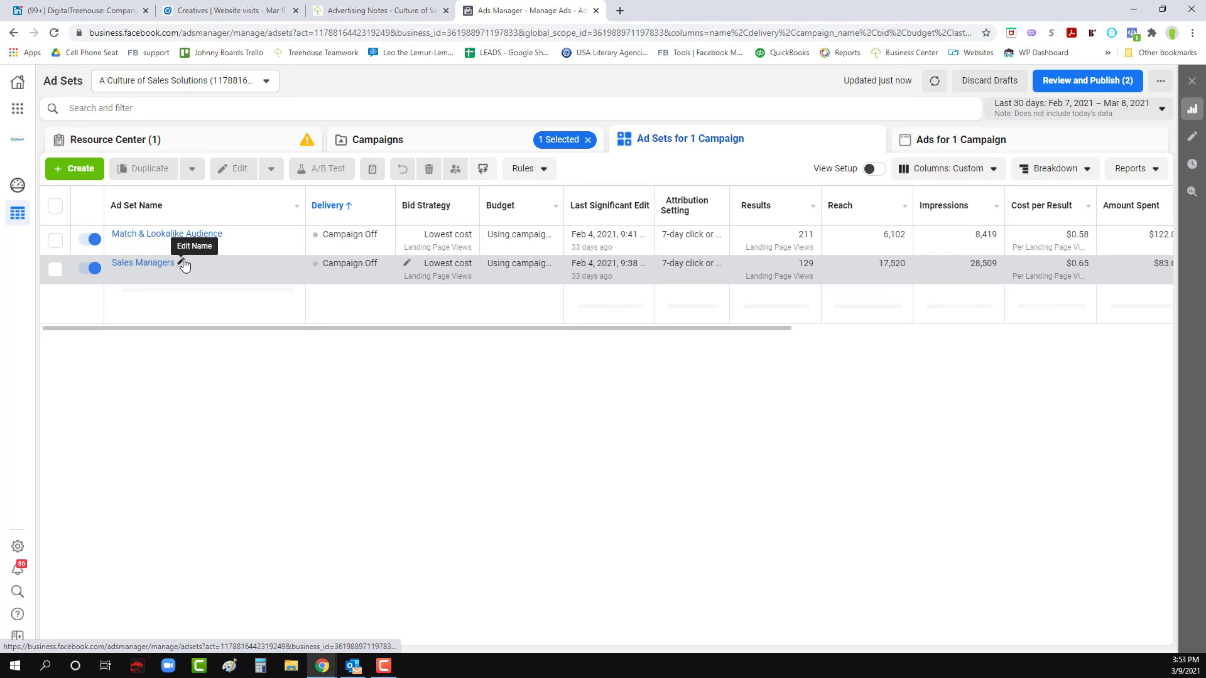
pyautogui.click(957, 142)
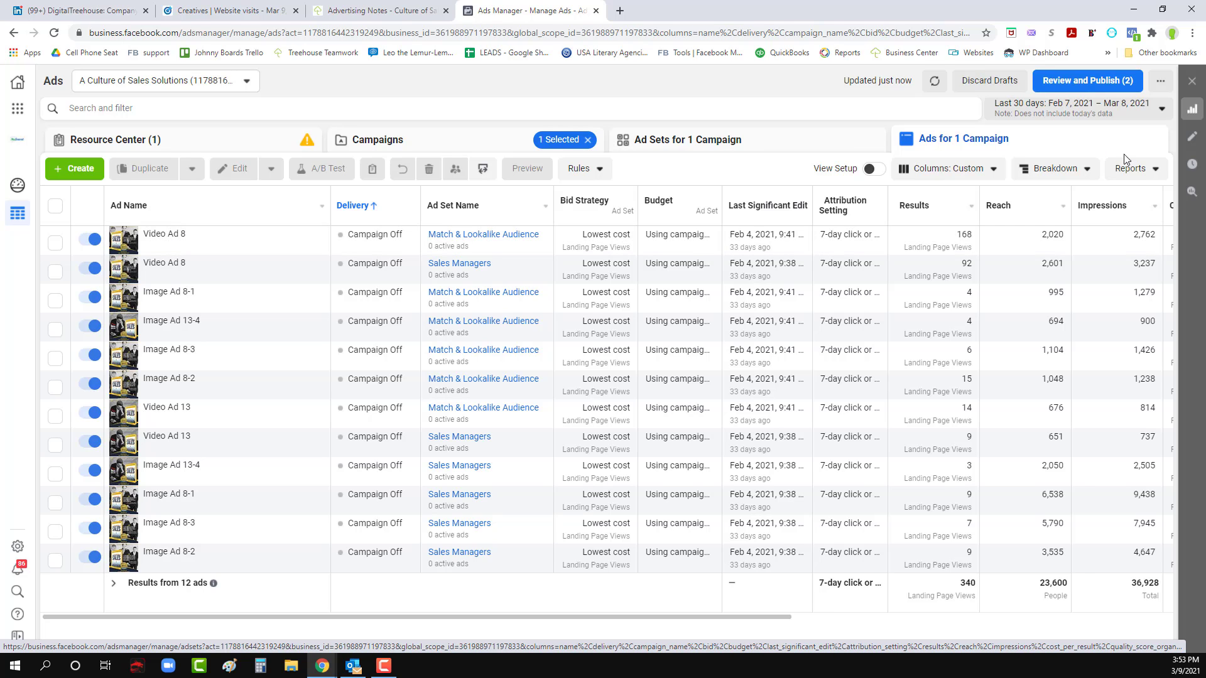
# - Break down the traffic campaign's ad results by the Text dynamic creative element
pyautogui.click(1131, 169)
pyautogui.click(1060, 171)
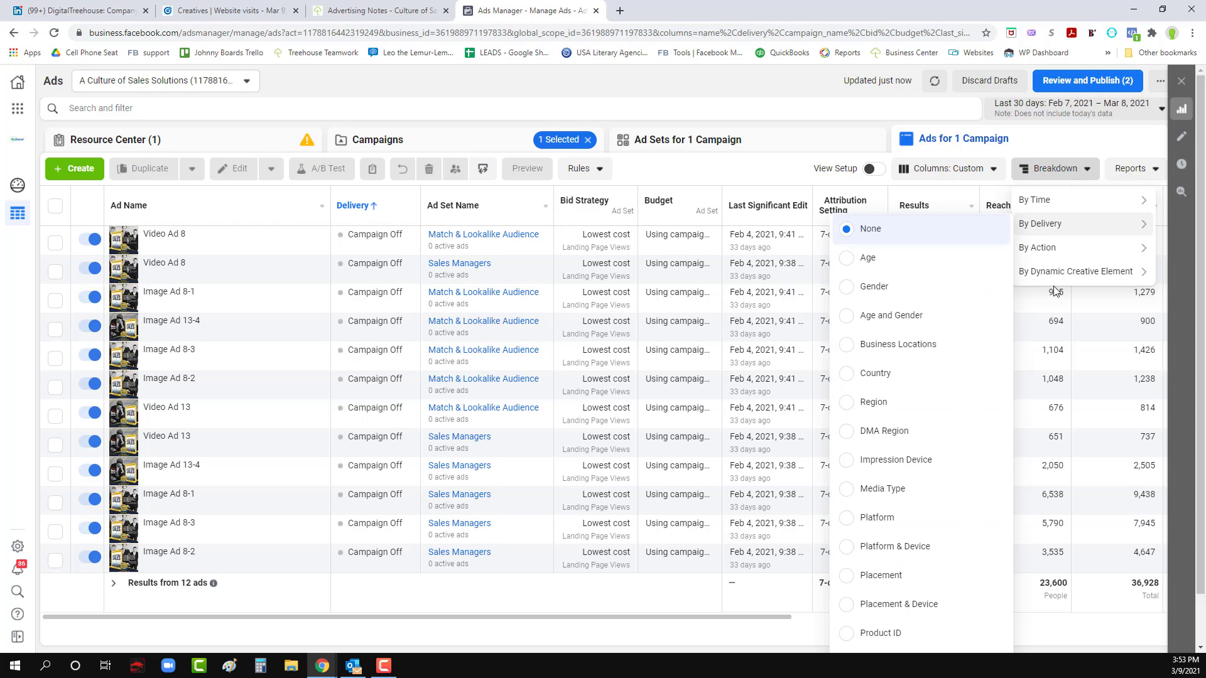
pyautogui.moveTo(1055, 278)
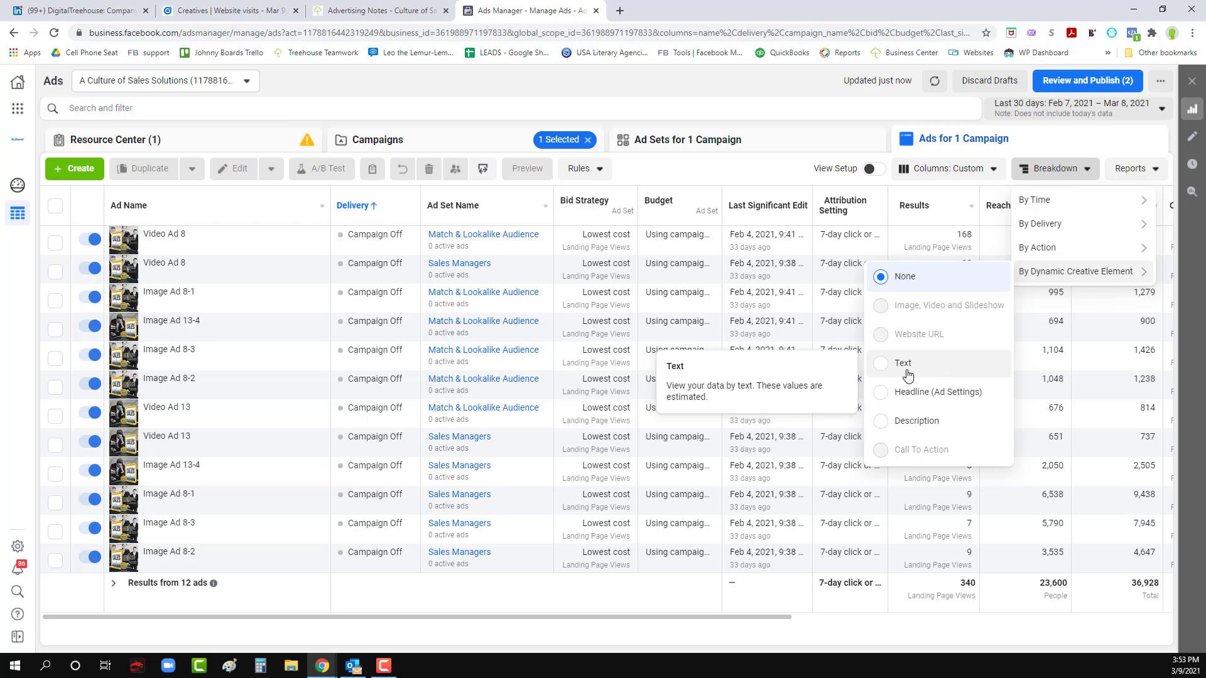
pyautogui.click(912, 421)
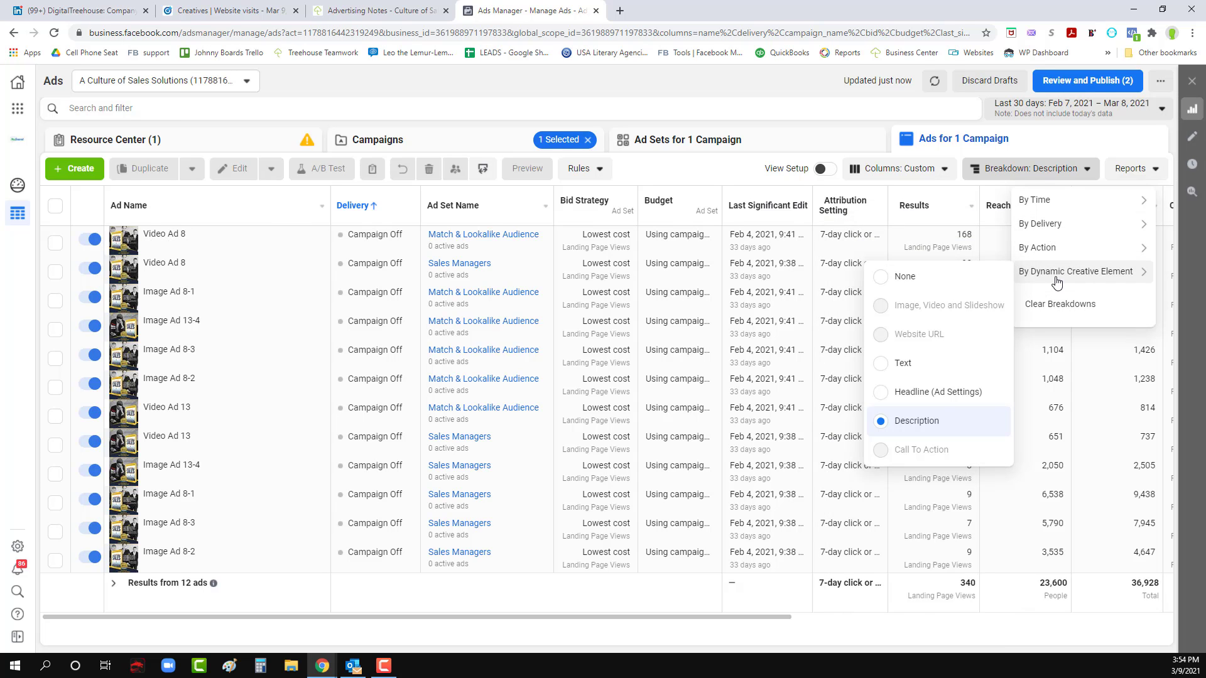
pyautogui.click(904, 364)
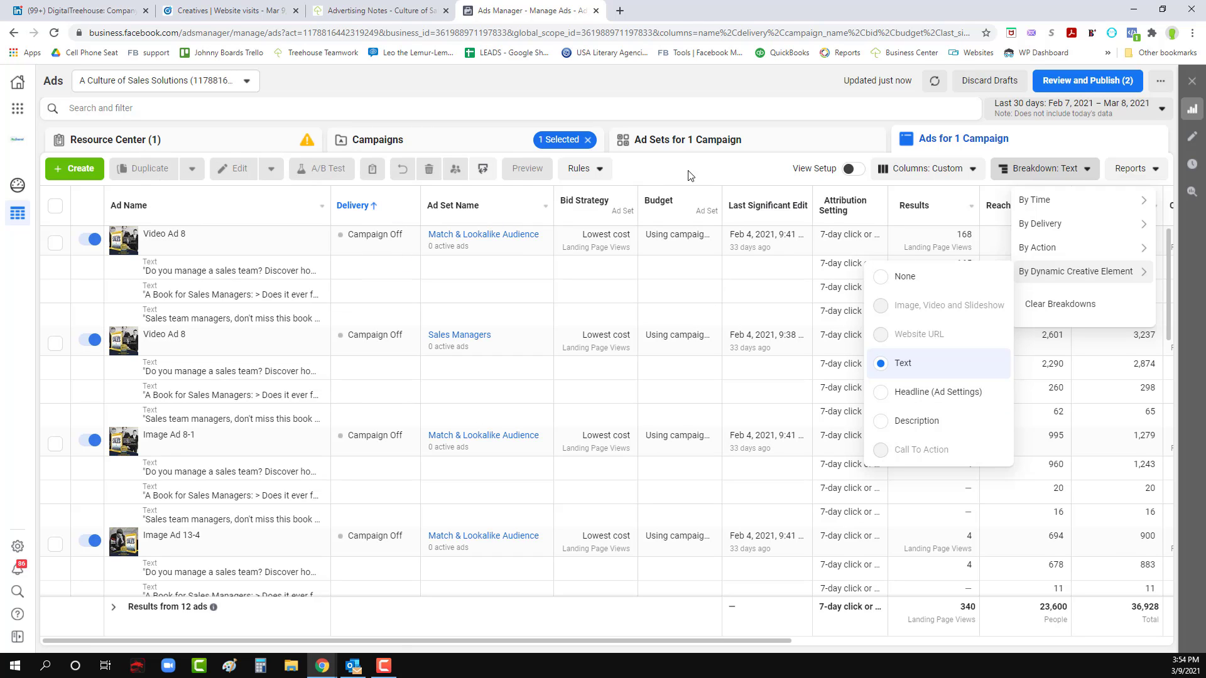
# - Return to the Culture of Sales Conversion Campaign and open Video Ad 8 of the Lookalike Audience ad set for editing
pyautogui.click(371, 140)
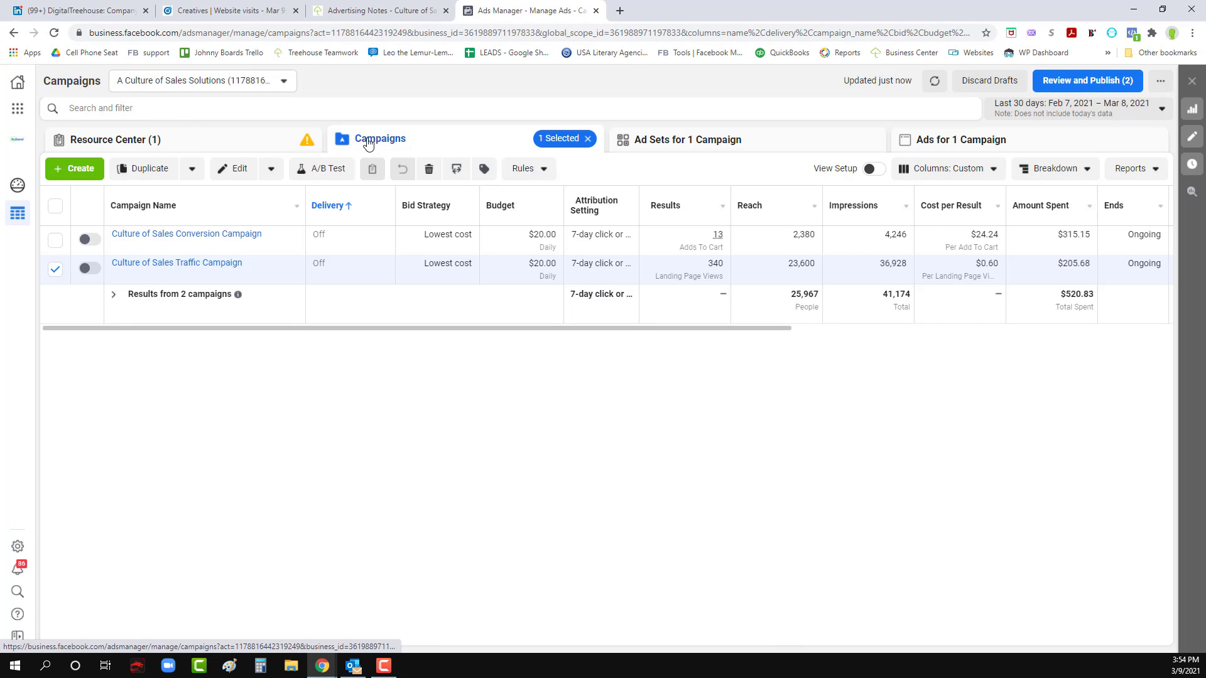
pyautogui.click(162, 234)
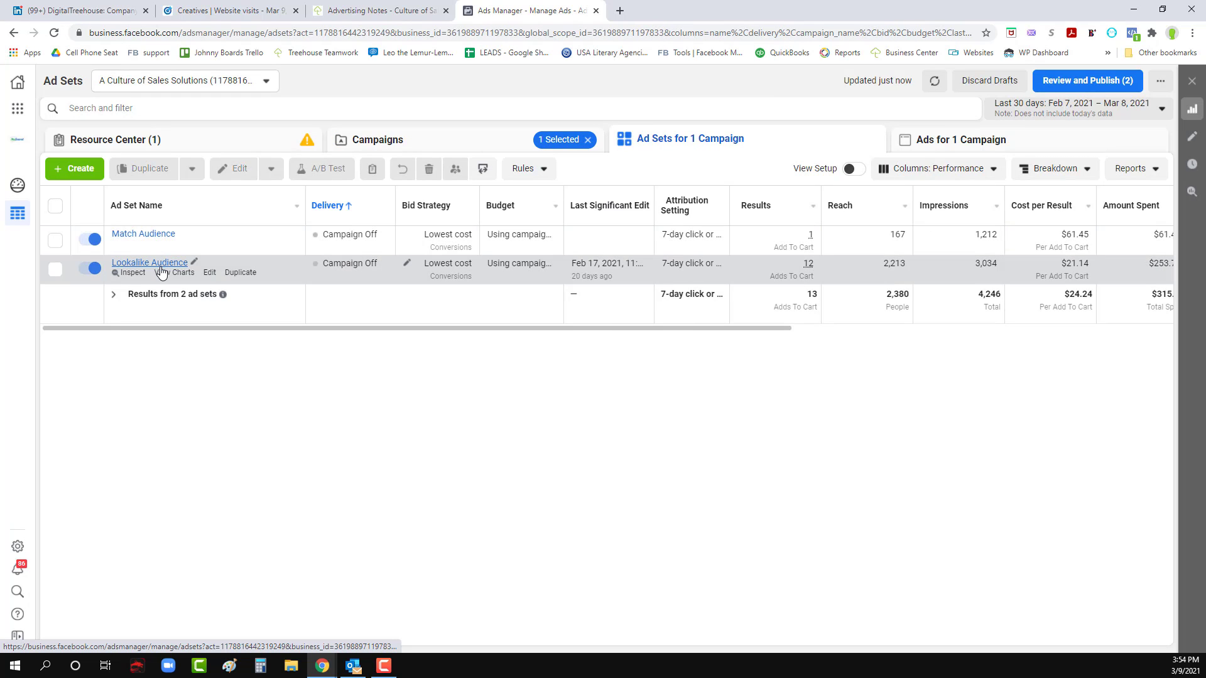
pyautogui.click(162, 263)
pyautogui.click(200, 244)
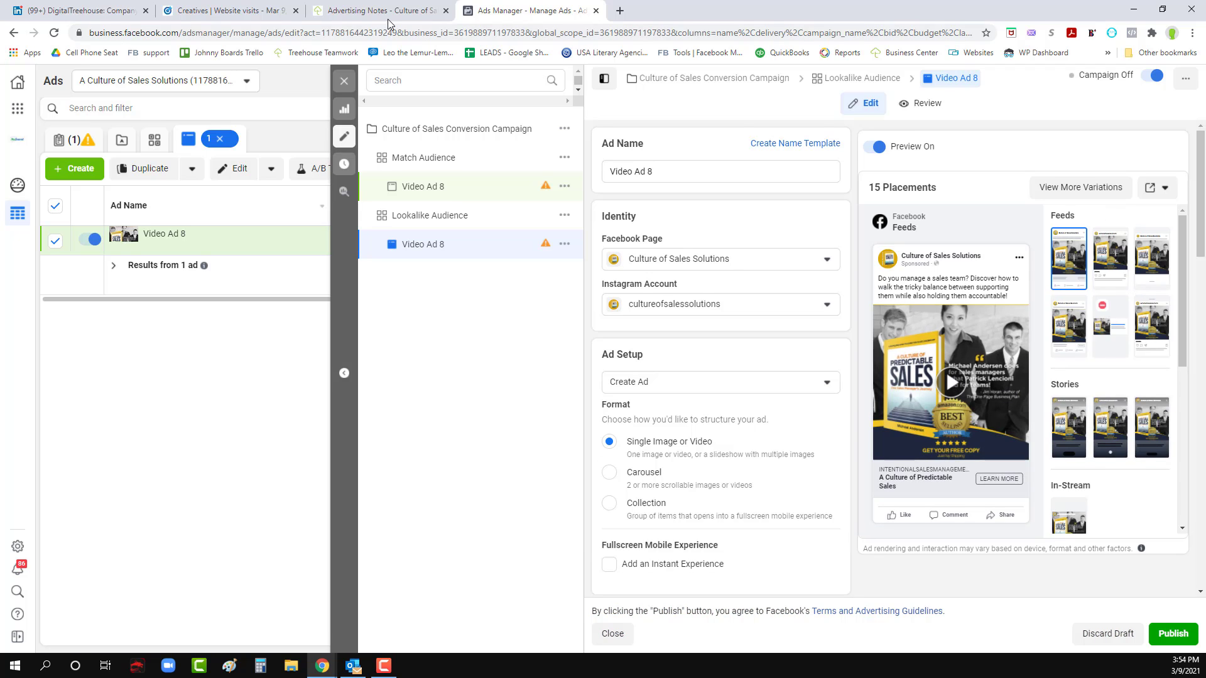
# - Switch to LinkedIn Campaign Manager, use the video 8-fb-book-animation.mp4 for the new ad, and name the ad Video 8
pyautogui.click(238, 10)
pyautogui.click(532, 295)
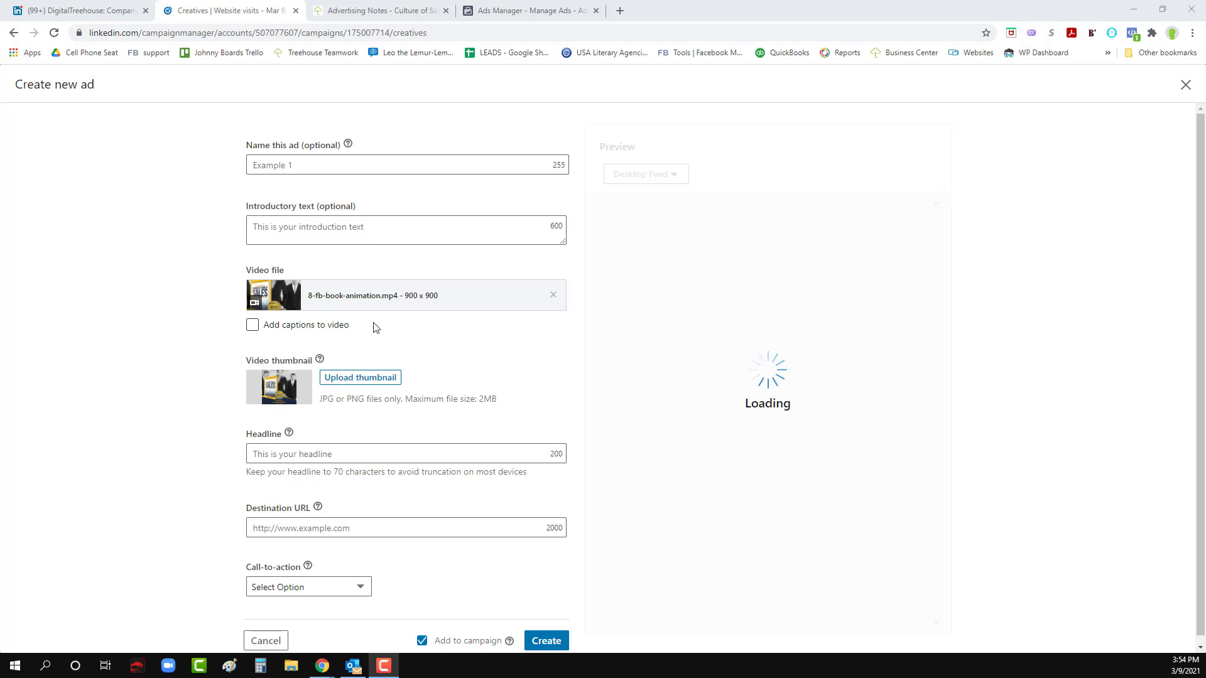
pyautogui.click(313, 167)
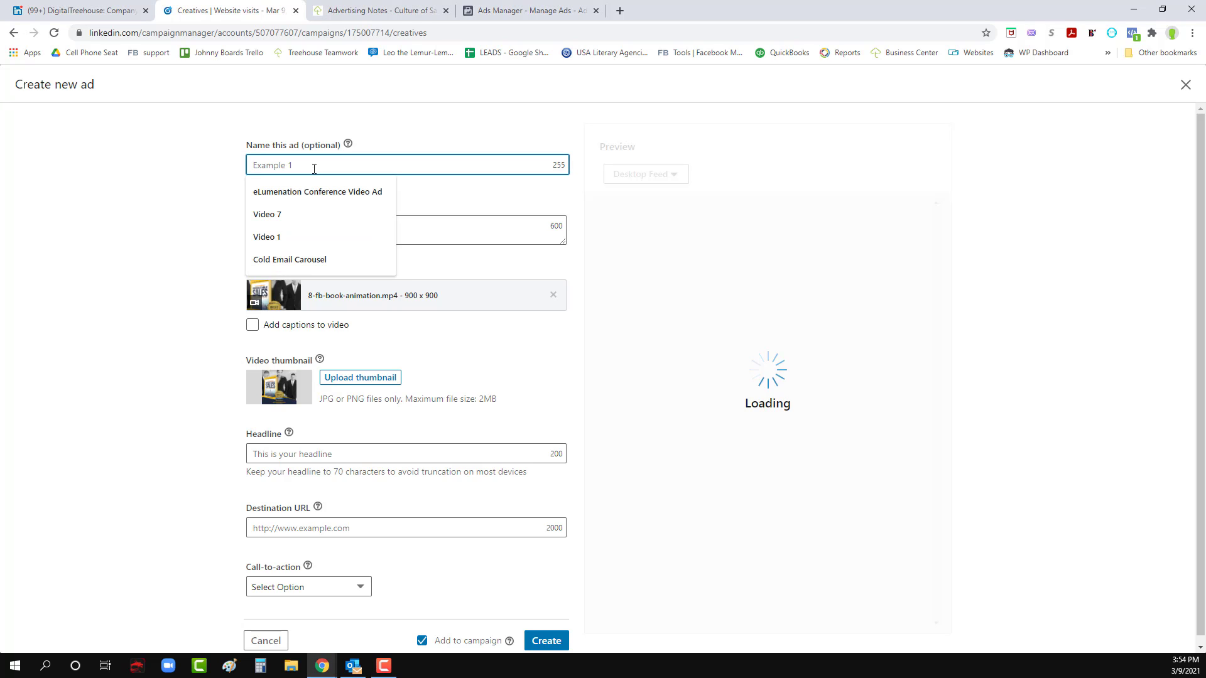
pyautogui.write('Video 8')
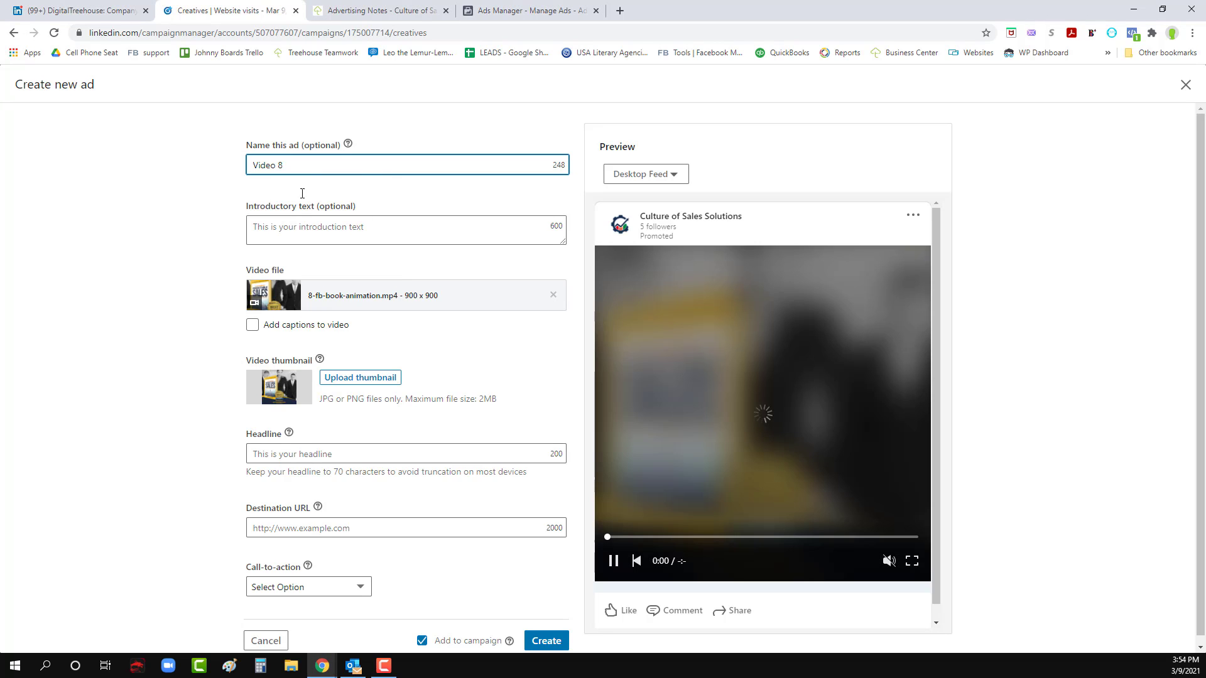
# - Copy the primary text of Facebook's Video Ad 8 into the LinkedIn ad's introductory text, and make that text box taller
pyautogui.click(312, 228)
pyautogui.click(527, 10)
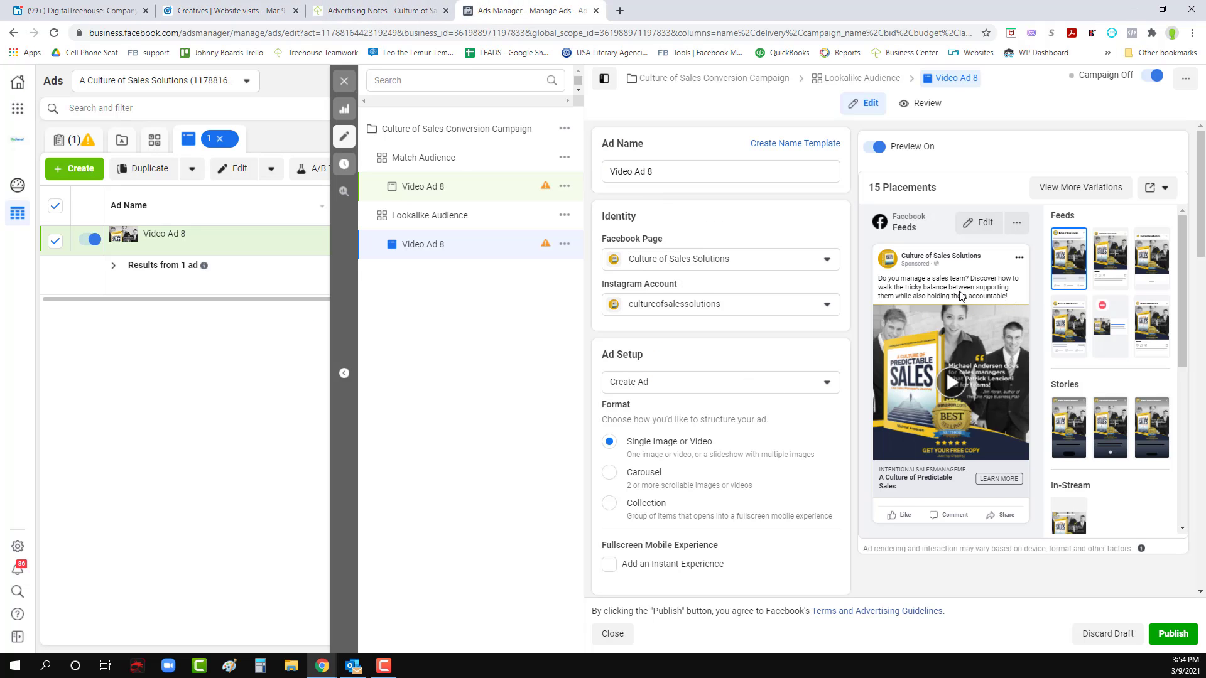
pyautogui.scroll(-7, 770, 450)
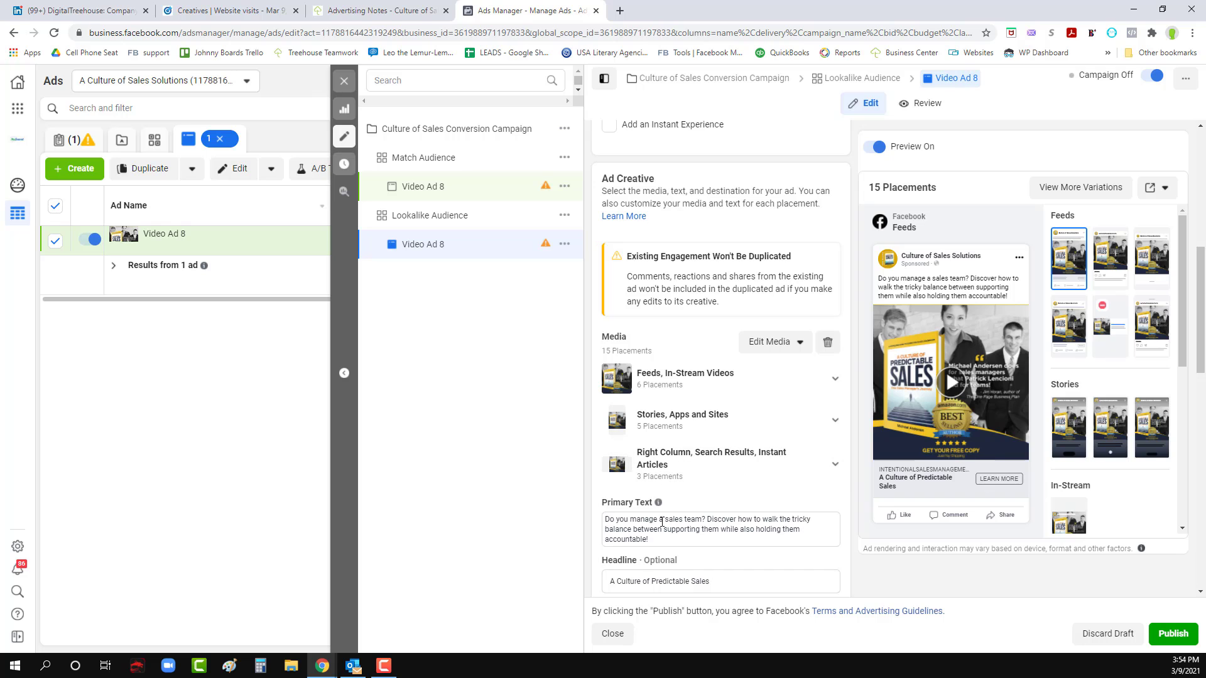
pyautogui.moveTo(665, 541); pyautogui.dragTo(610, 522)
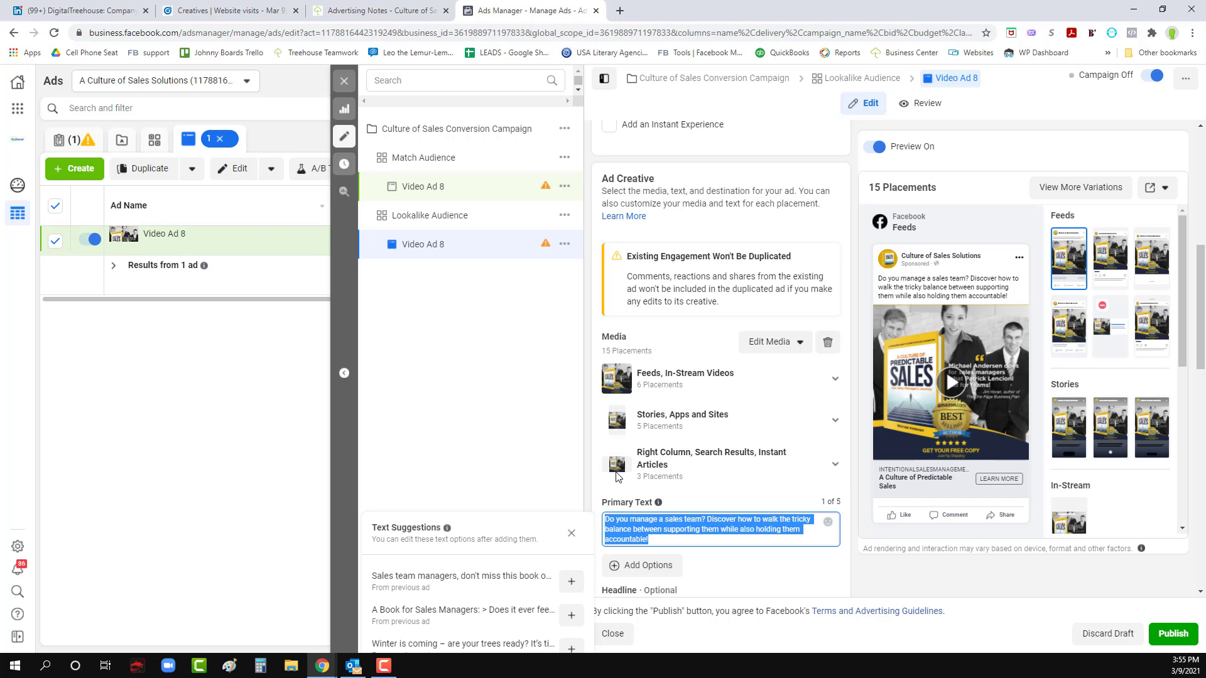
pyautogui.hotkey('ctrl', 'c')
pyautogui.click(226, 11)
pyautogui.click(344, 227)
pyautogui.hotkey('ctrl', 'v')
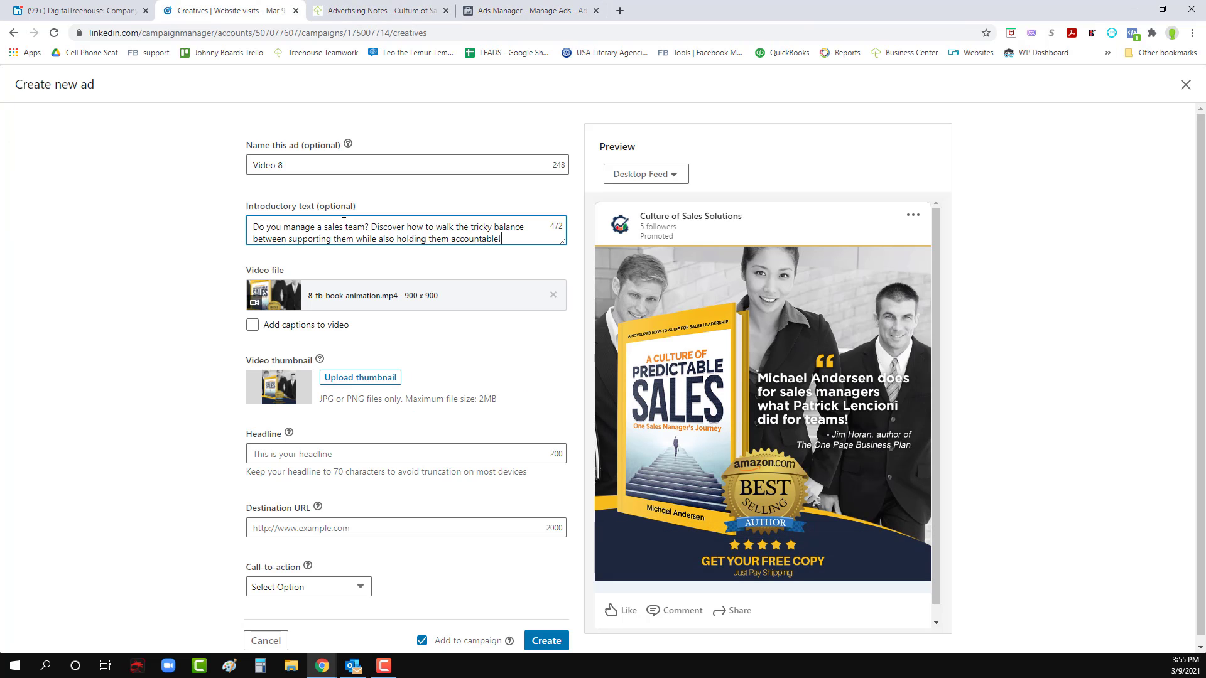
pyautogui.moveTo(559, 248); pyautogui.dragTo(552, 306)
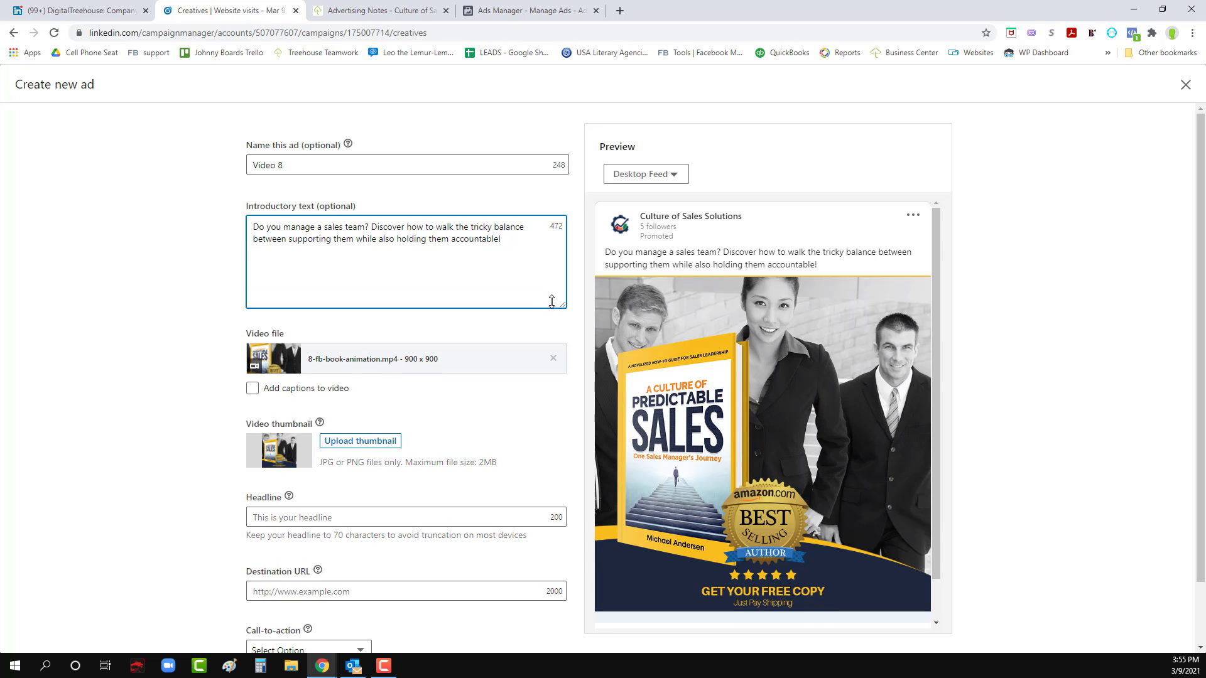
pyautogui.scroll(-1, 377, 377)
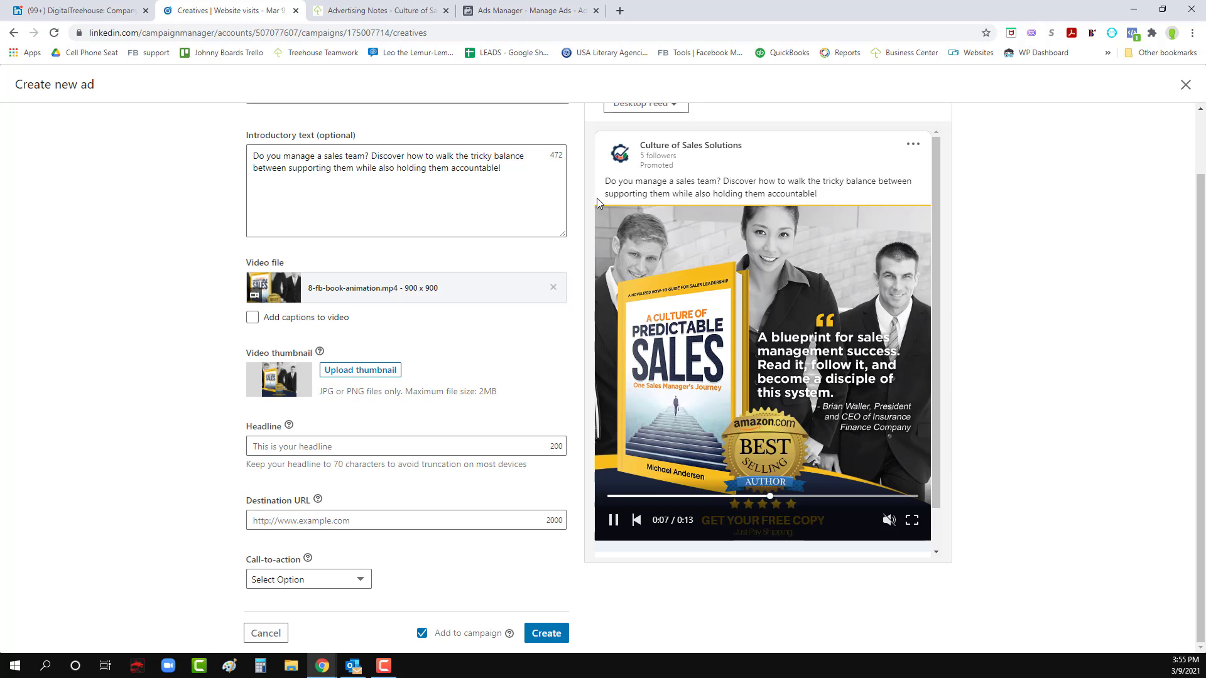
# - Paste the copied text a second time after the introductory text, and delete the duplicate
pyautogui.click(525, 170)
pyautogui.hotkey('ctrl', 'v')
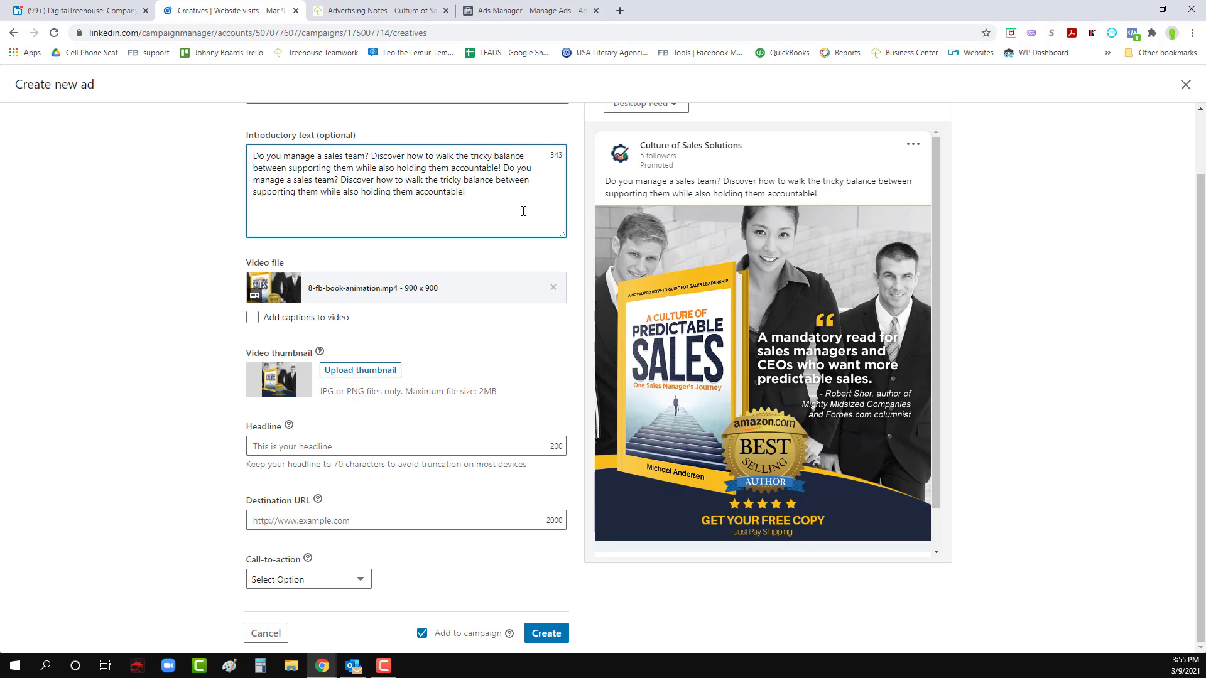
pyautogui.click(512, 266)
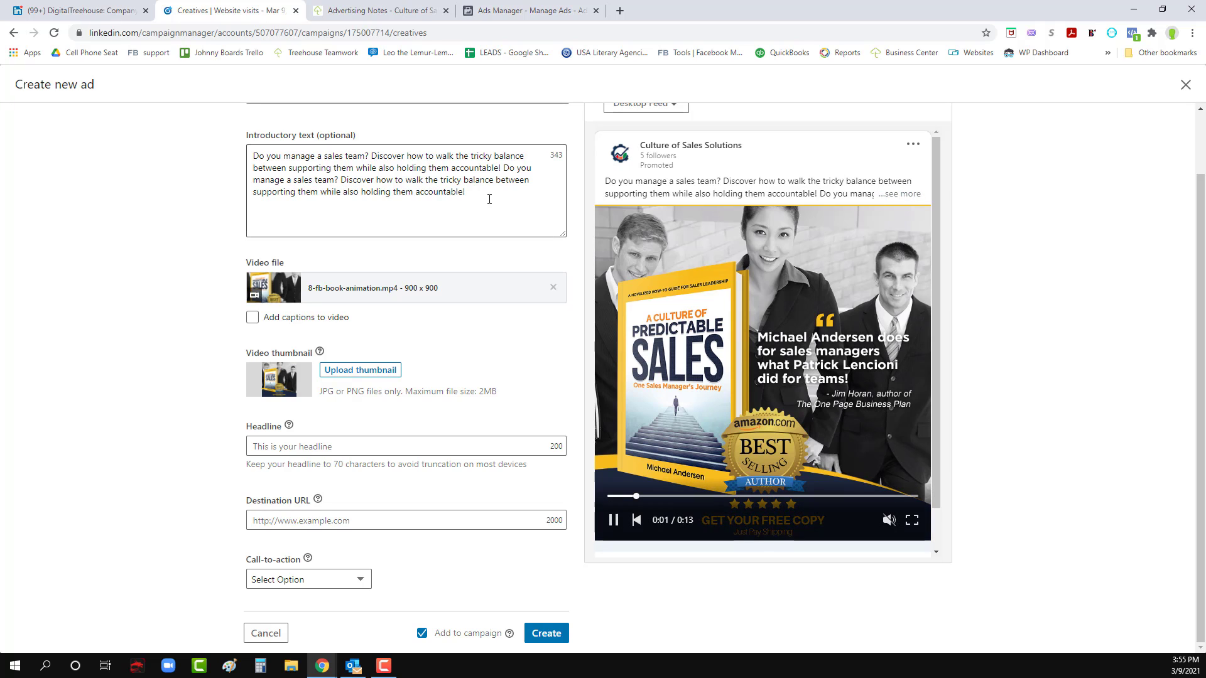
pyautogui.moveTo(487, 195); pyautogui.dragTo(504, 169)
pyautogui.press('BackSpace')
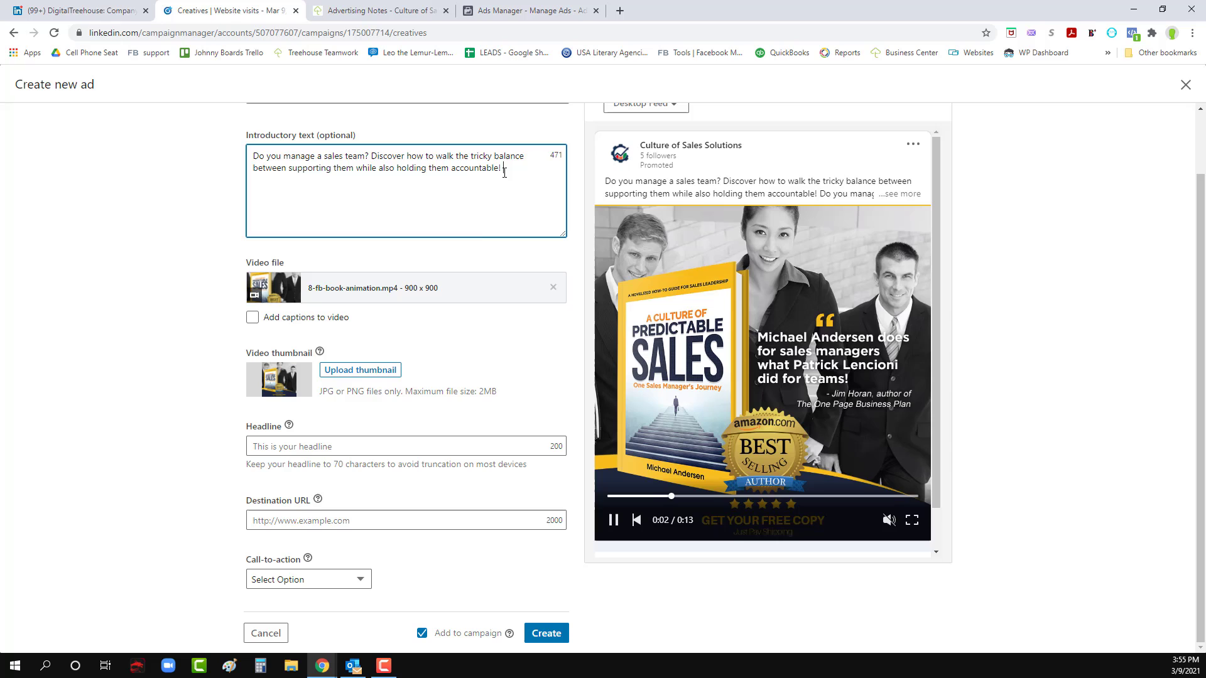
pyautogui.click(465, 246)
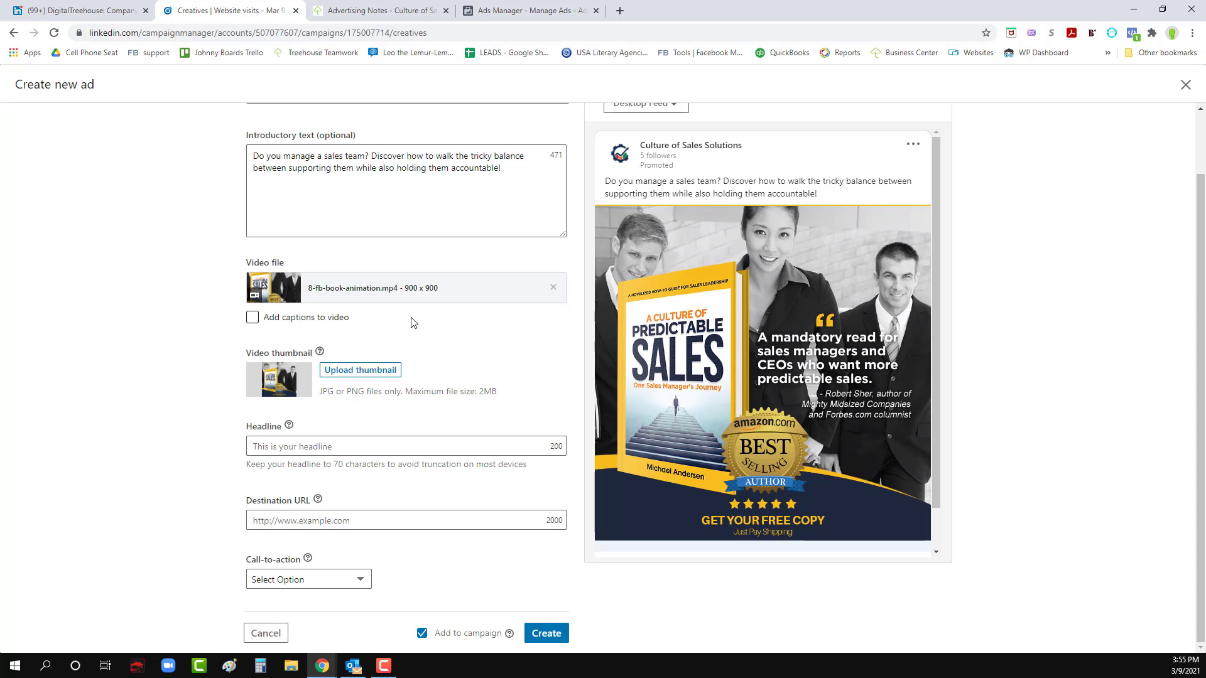
# - Copy the headline "A Culture of Predictable Sales" from Facebook's Video Ad 8 into the LinkedIn ad's headline
pyautogui.click(334, 446)
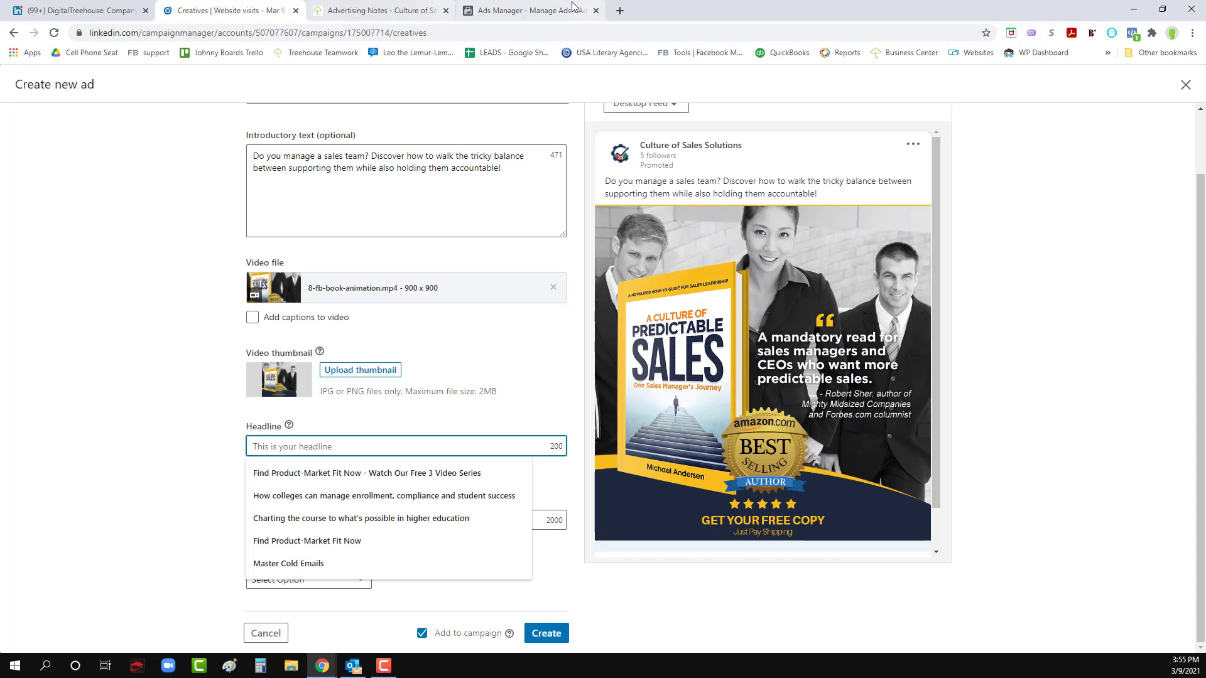
pyautogui.click(531, 10)
pyautogui.scroll(-2, 763, 546)
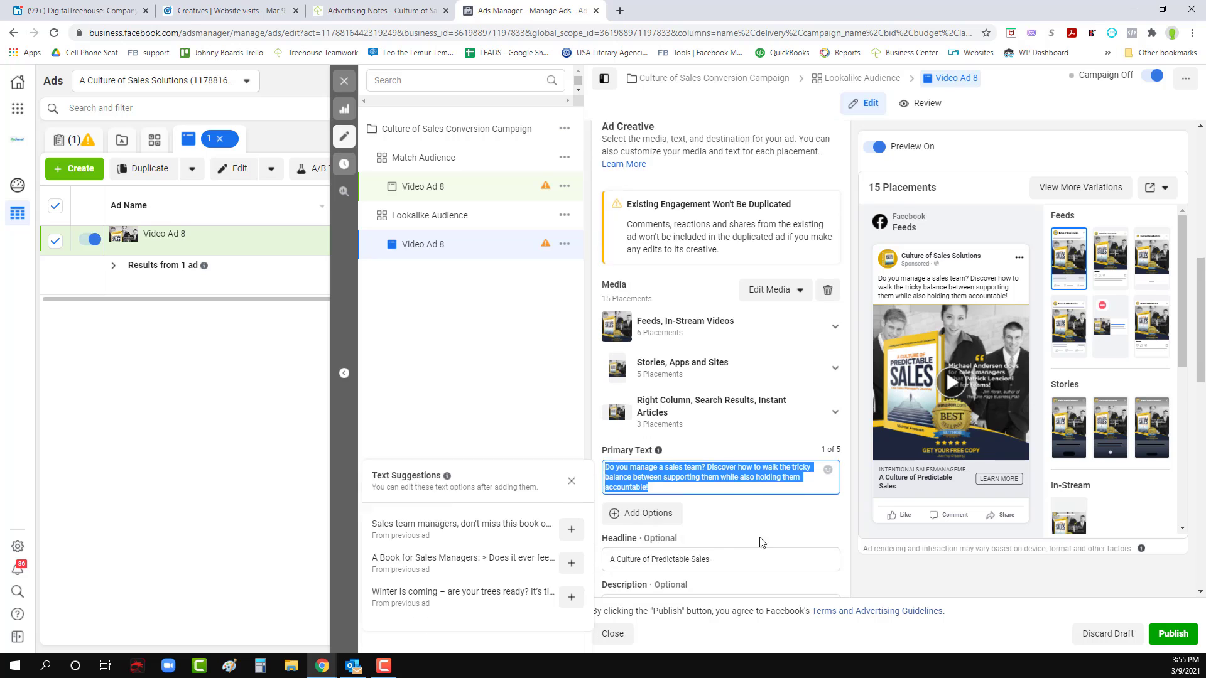
pyautogui.tripleClick(660, 482)
pyautogui.hotkey('ctrl', 'c')
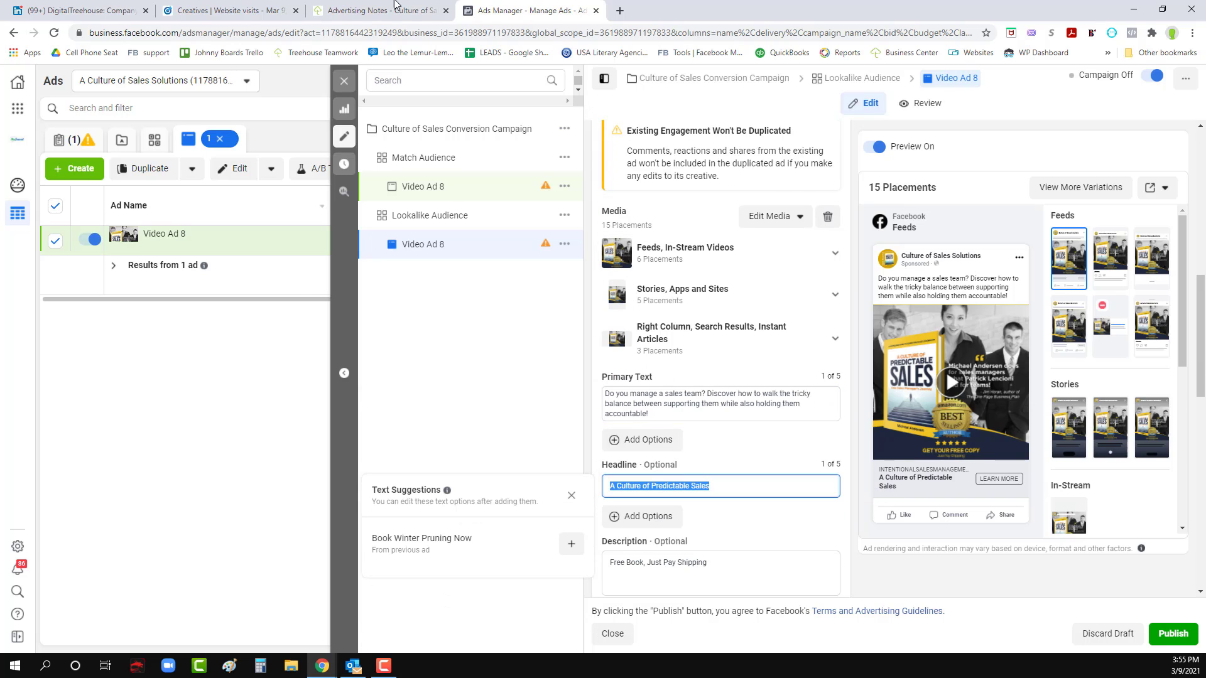
pyautogui.click(226, 10)
pyautogui.hotkey('ctrl', 'v')
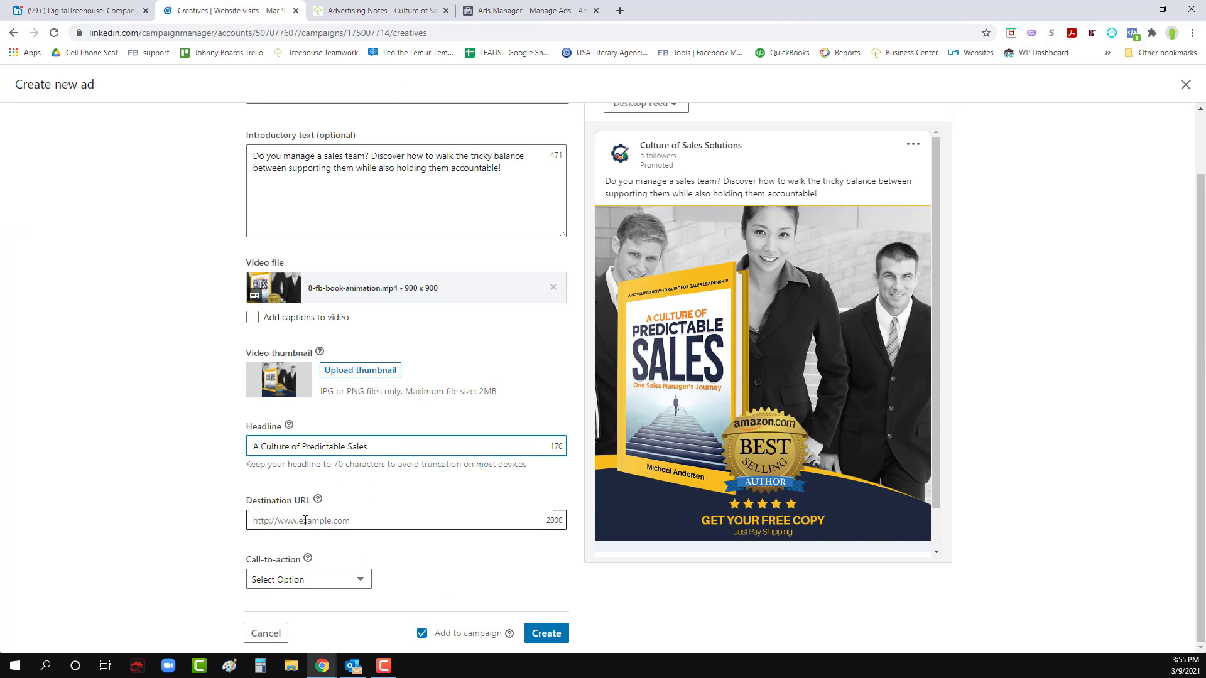
# - Copy the website URL of Facebook's Video Ad 8 into the LinkedIn ad's destination URL
pyautogui.click(527, 10)
pyautogui.scroll(-2, 699, 490)
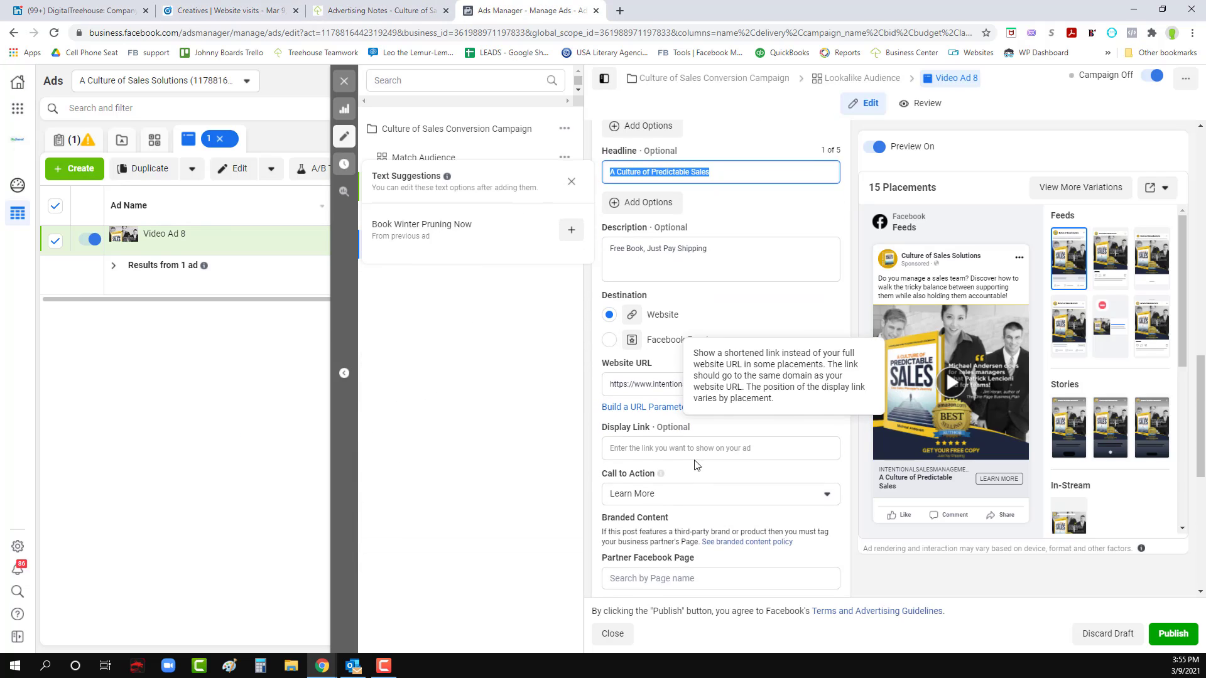
pyautogui.click(654, 383)
pyautogui.hotkey('ctrl', 'a')
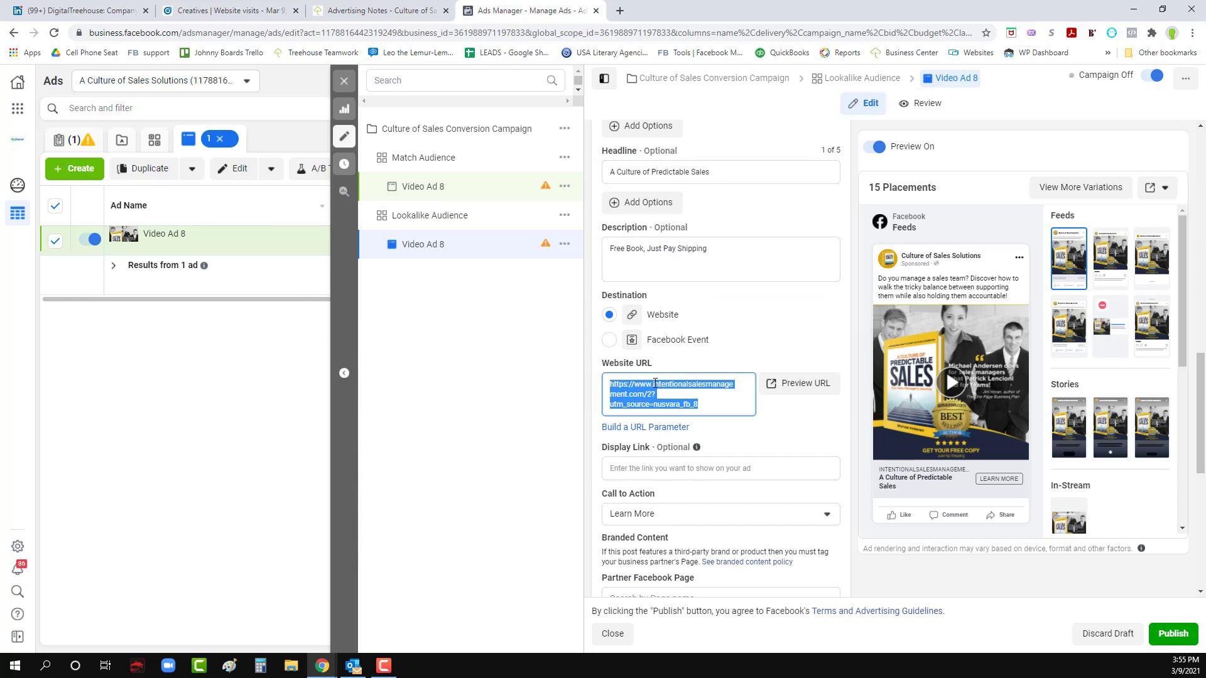
pyautogui.hotkey('ctrl', 'c')
pyautogui.click(226, 10)
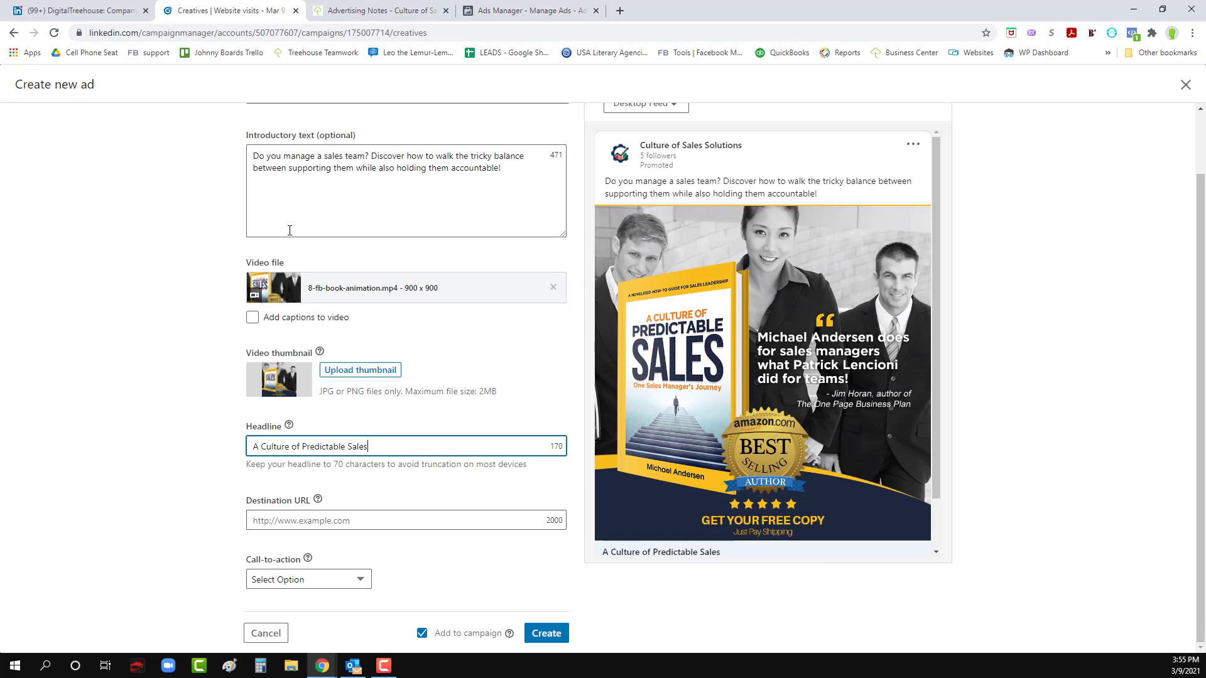
pyautogui.click(361, 521)
pyautogui.hotkey('ctrl', 'v')
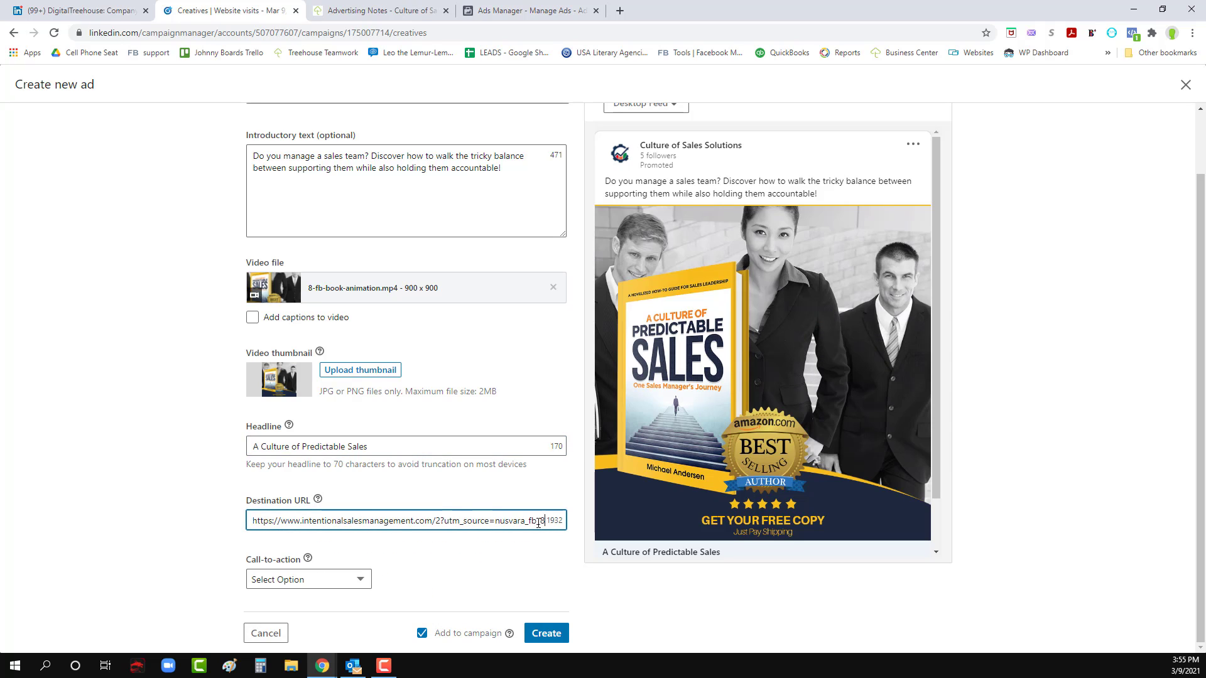
# - Change fb to li in the destination URL's tracking parameter so it reads utm_source=nusvara_li_8
pyautogui.write('li')
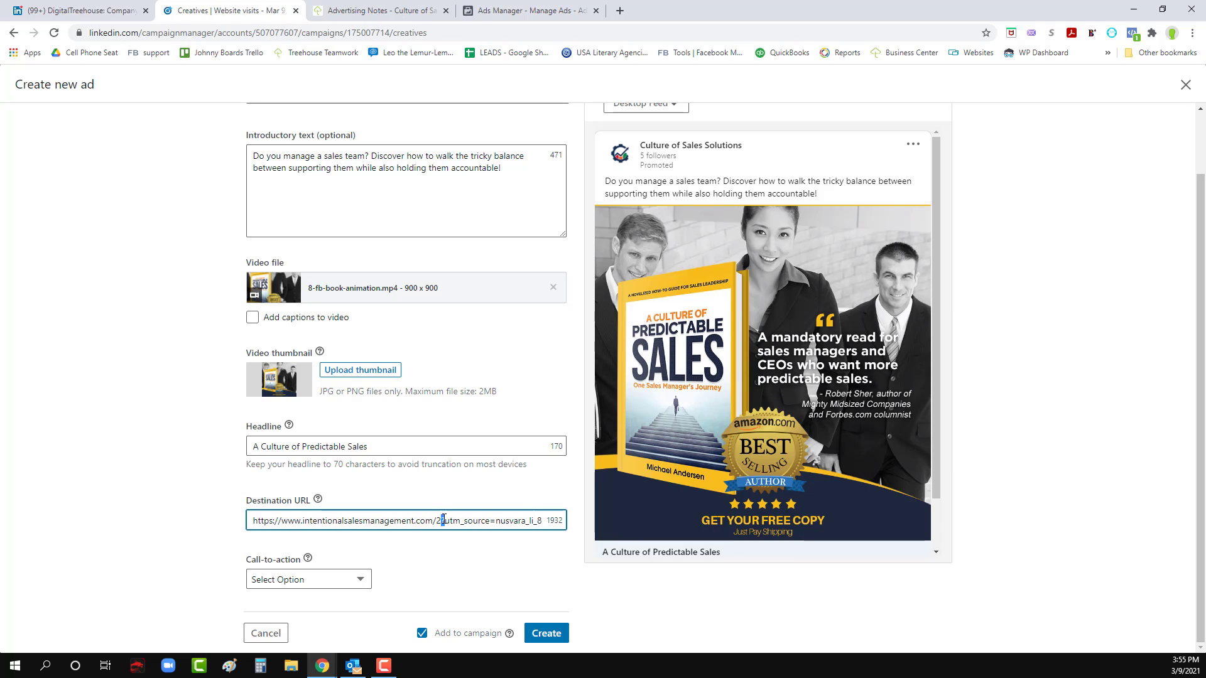
pyautogui.moveTo(445, 522); pyautogui.dragTo(526, 522)
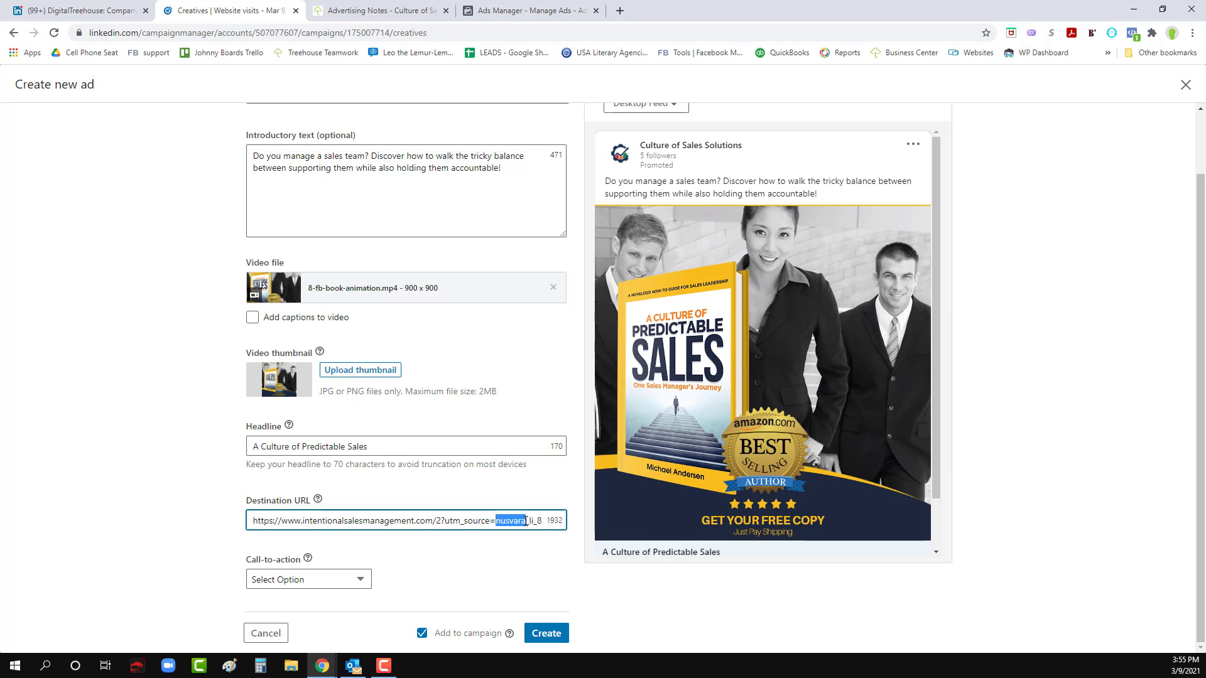
pyautogui.click(531, 522)
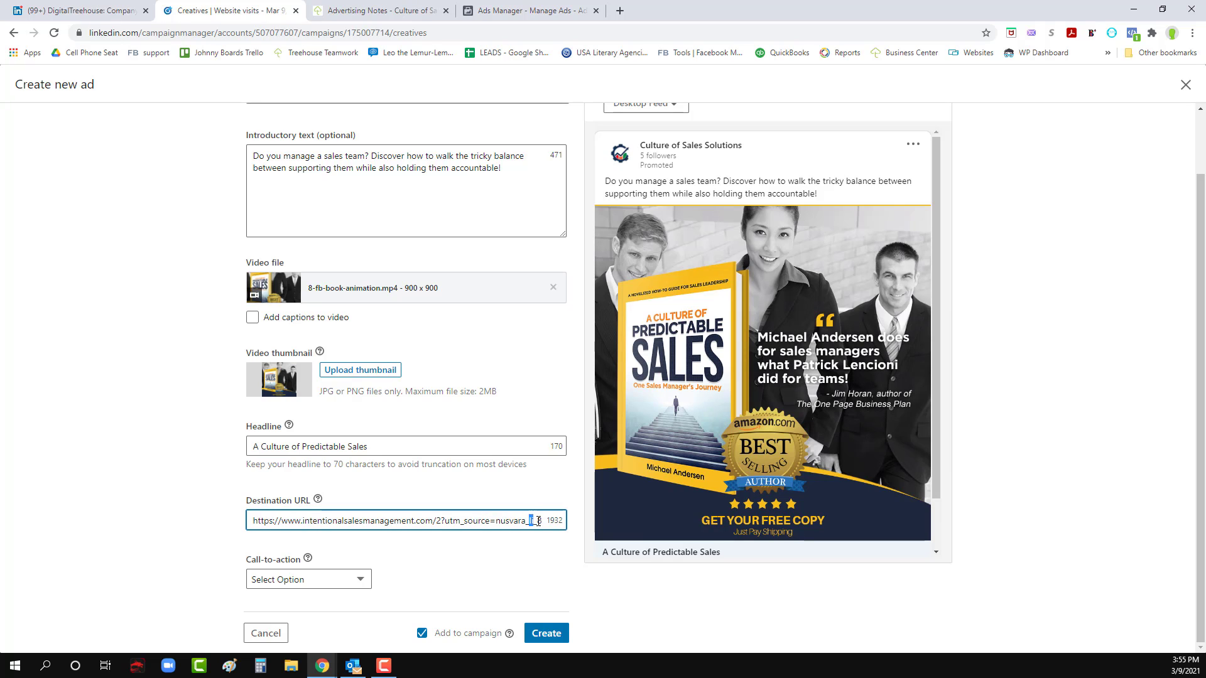
pyautogui.click(90, 476)
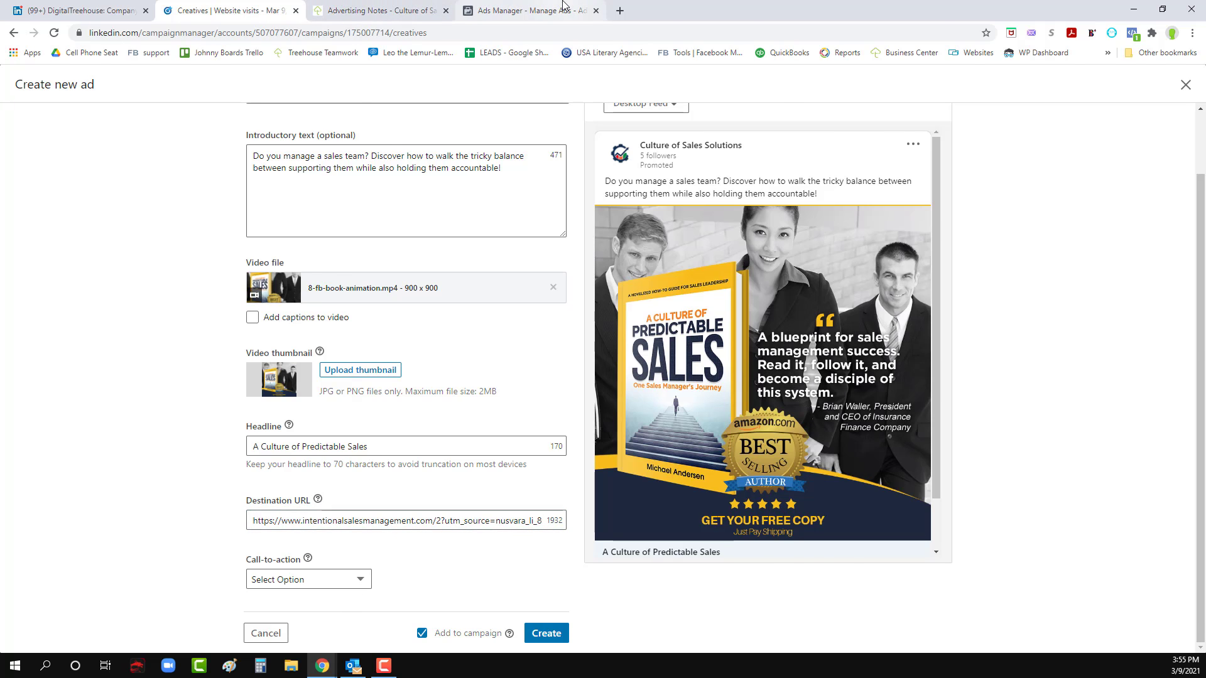
# - Check the Facebook ad again and set the LinkedIn ad's call-to-action to Learn more
pyautogui.click(528, 10)
pyautogui.click(226, 10)
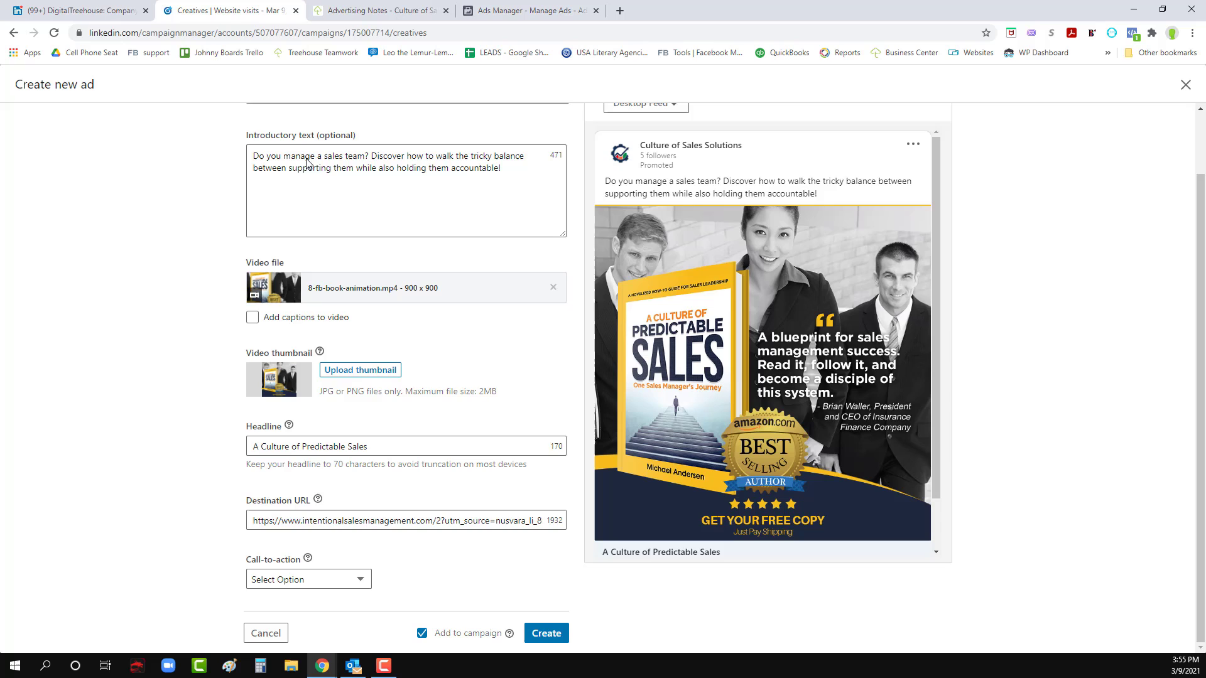
pyautogui.click(353, 578)
pyautogui.click(295, 487)
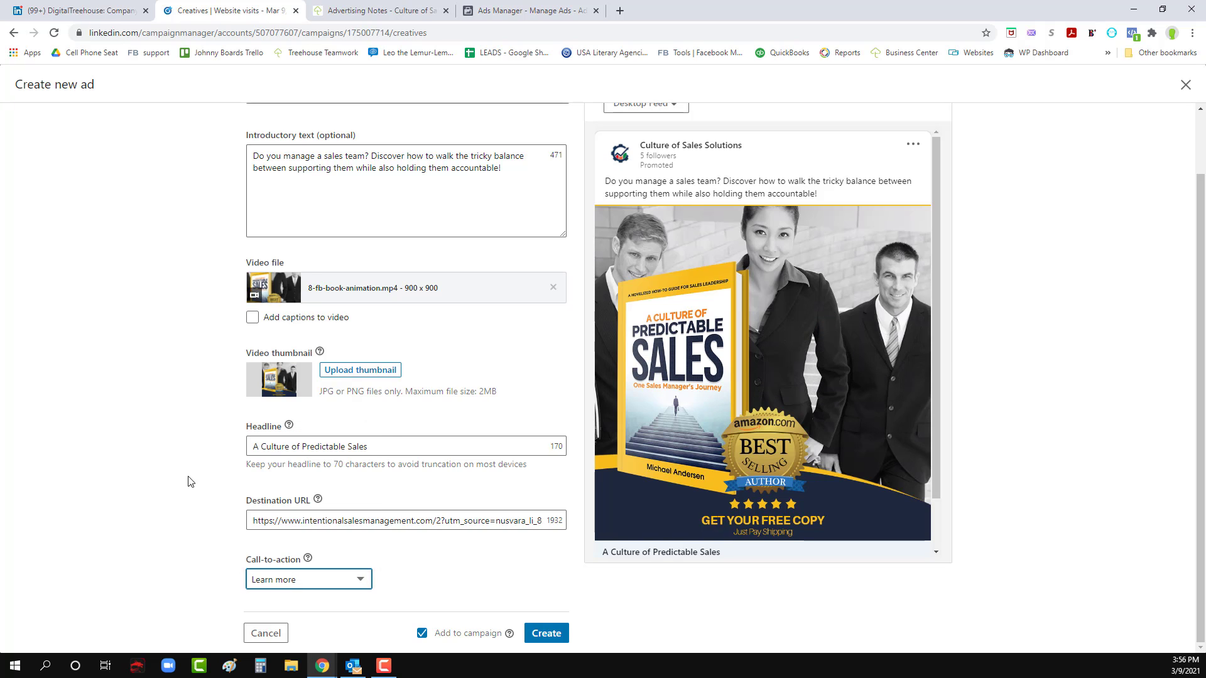
# - Look over the ad preview in the Desktop Feed and in the Mobile Feed
pyautogui.scroll(1, 190, 479)
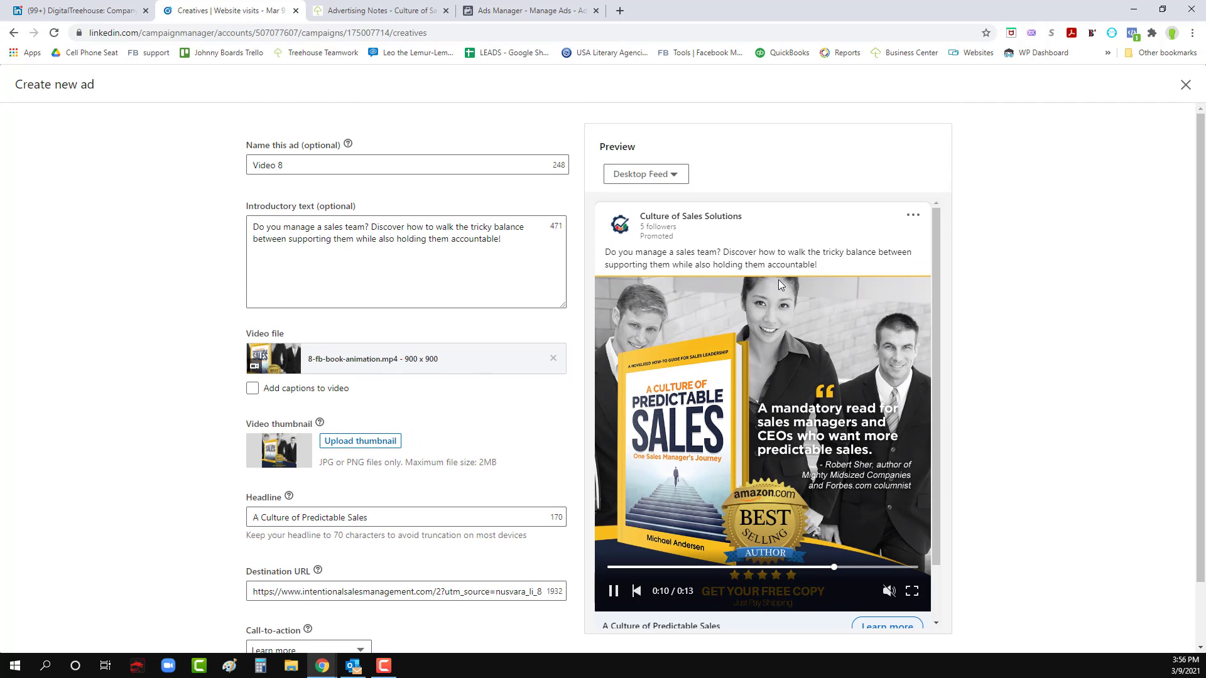
pyautogui.scroll(-1, 774, 321)
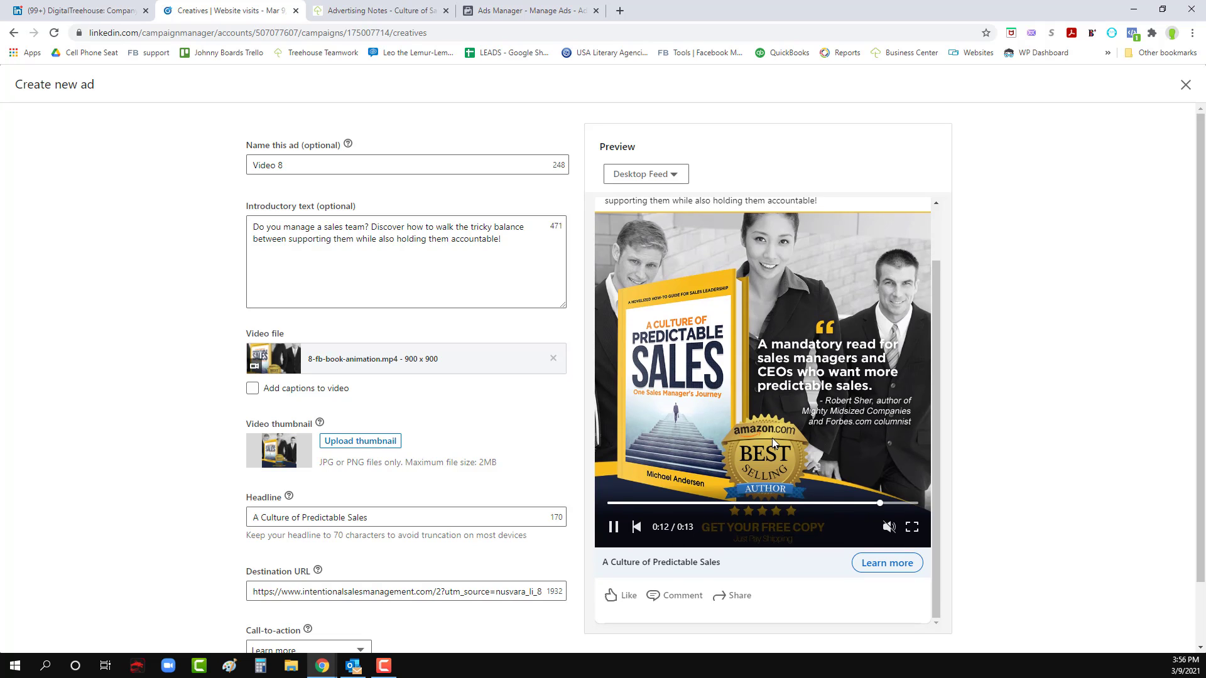
pyautogui.scroll(1, 771, 438)
pyautogui.click(658, 175)
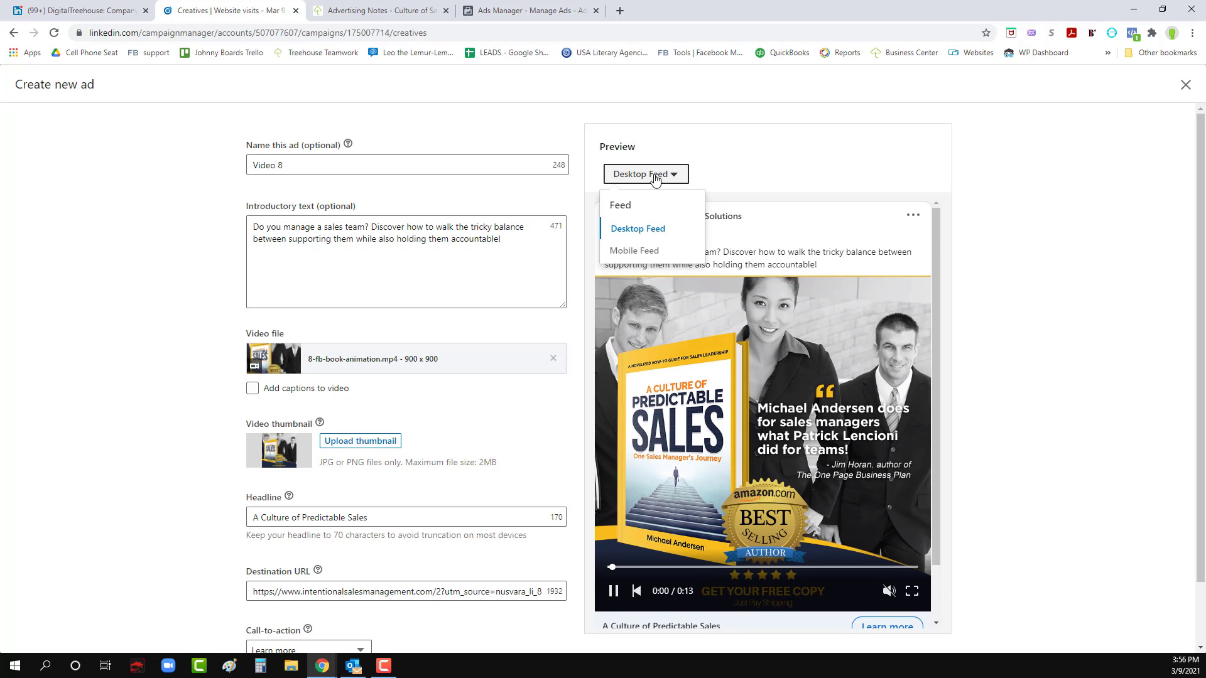
pyautogui.click(653, 249)
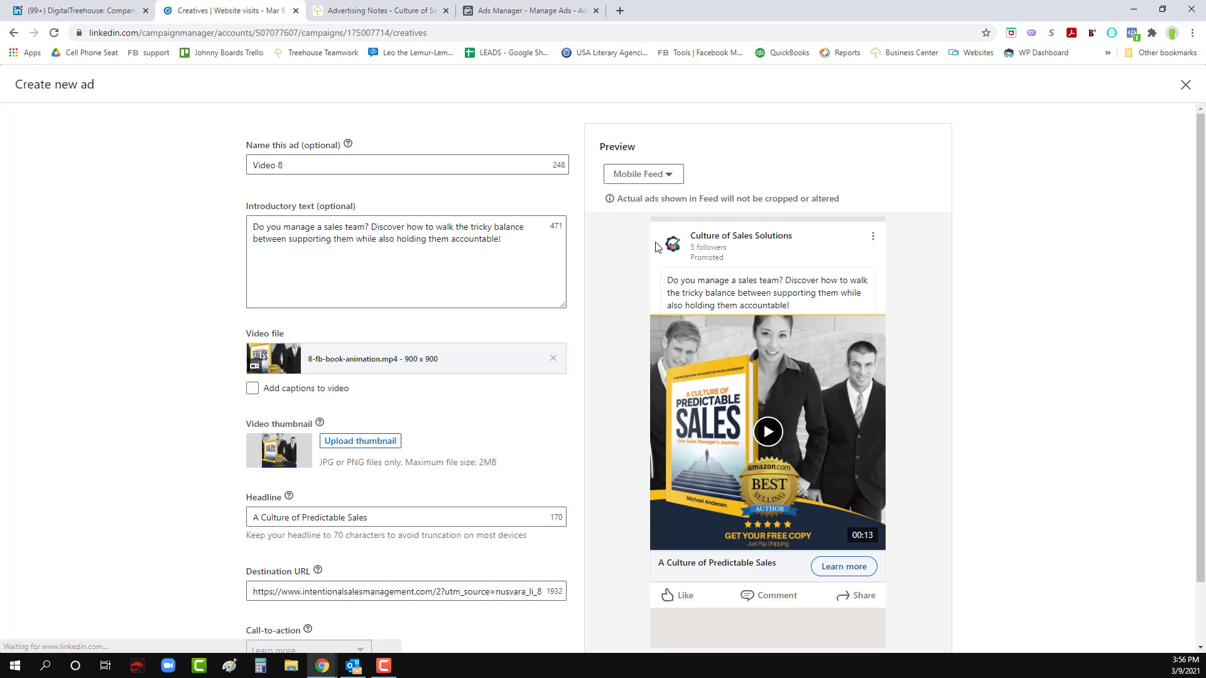
pyautogui.scroll(-1, 796, 369)
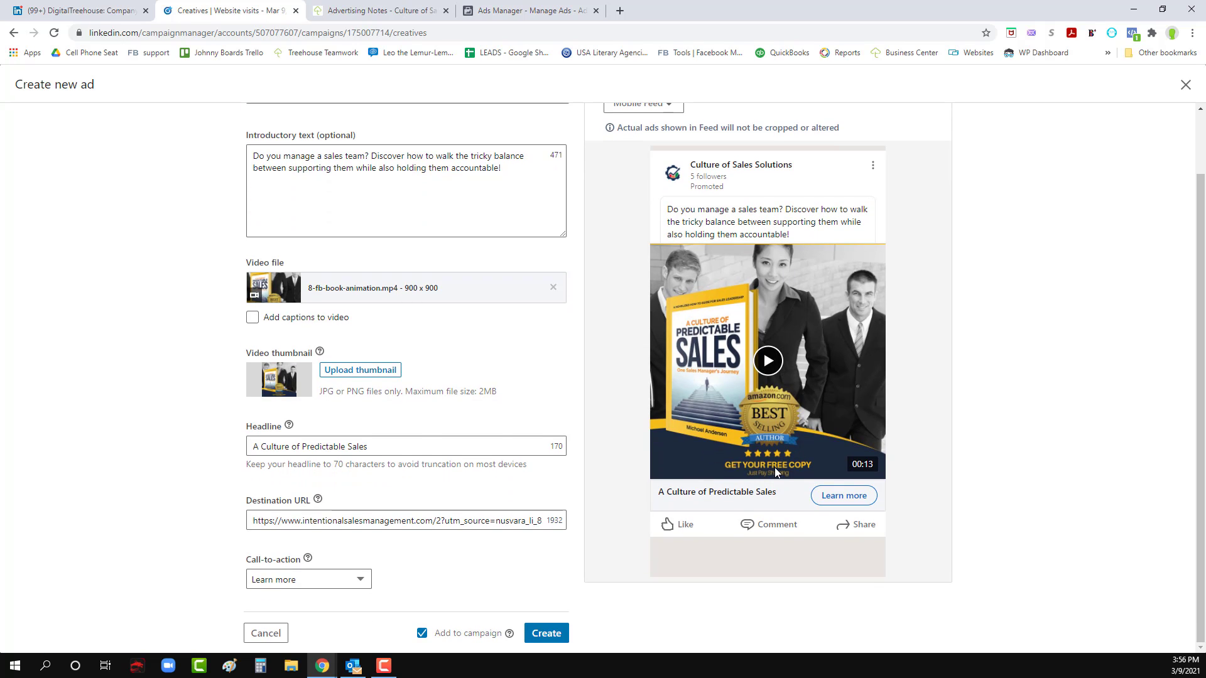
# - Add "Get Your Free Copy - " in front of the headline "A Culture of Predictable Sales"
pyautogui.click(419, 444)
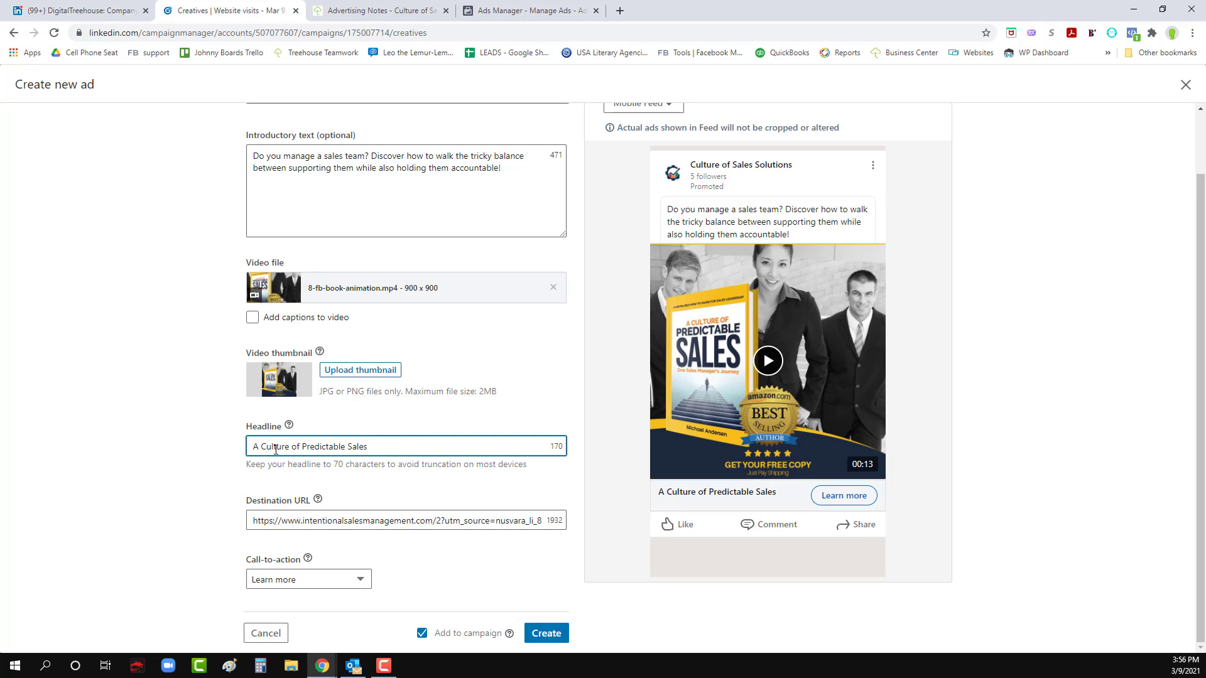
pyautogui.write('Get Your Free Copy ')
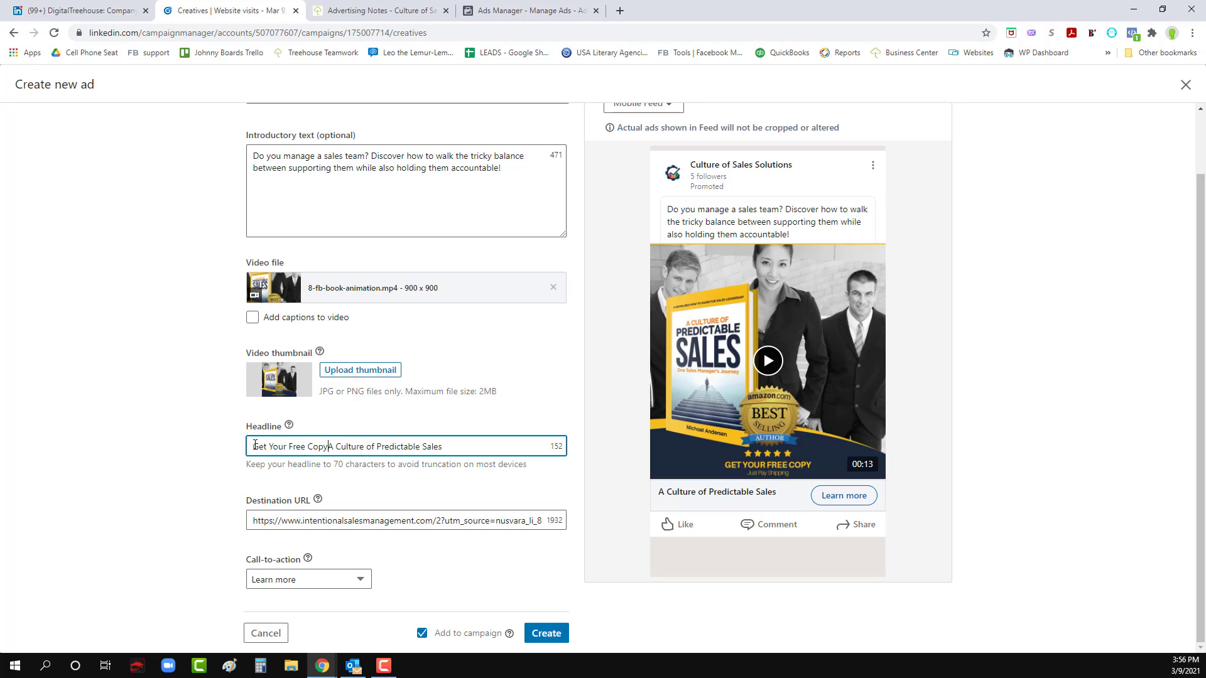
pyautogui.write('-')
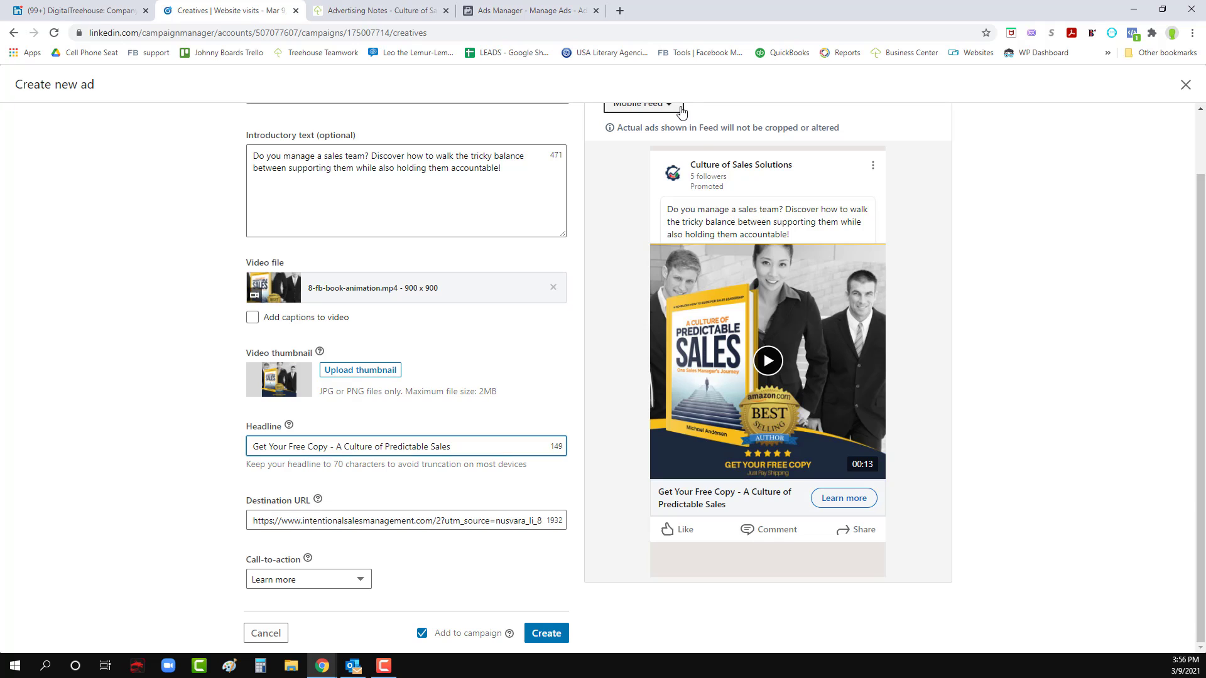
# - Create the ad after checking it in the Desktop Feed preview, and proceed to the campaign's Review & Launch step
pyautogui.click(647, 104)
pyautogui.click(639, 159)
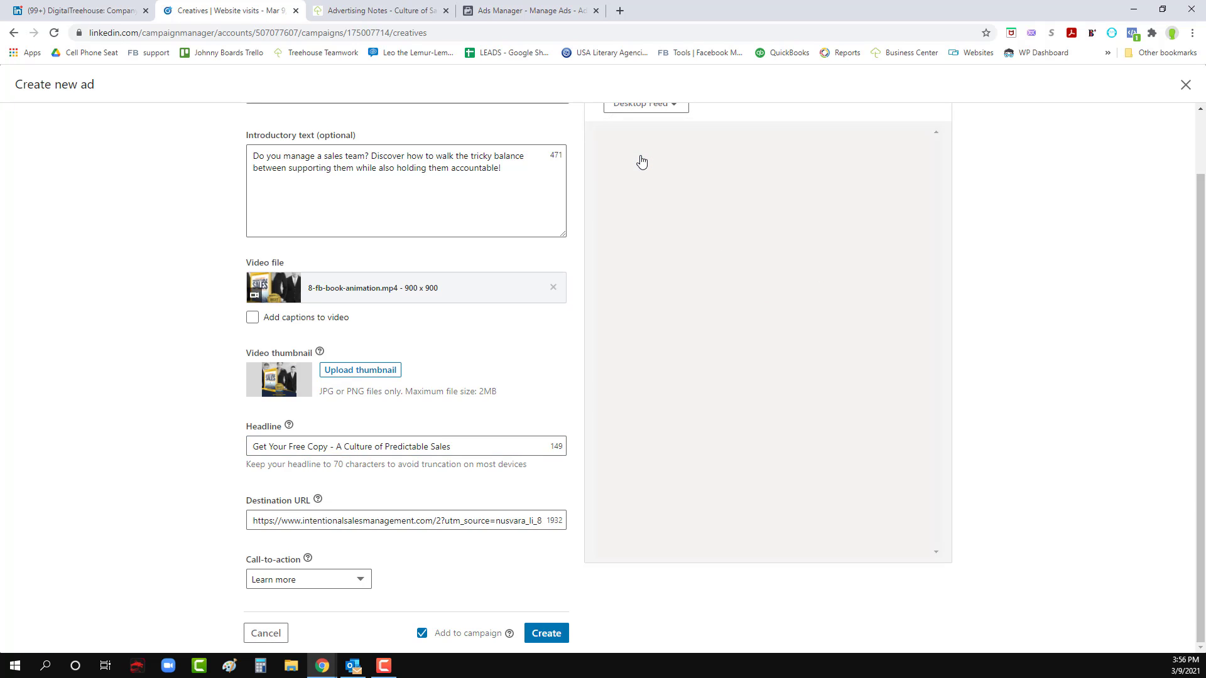
pyautogui.scroll(-1, 658, 478)
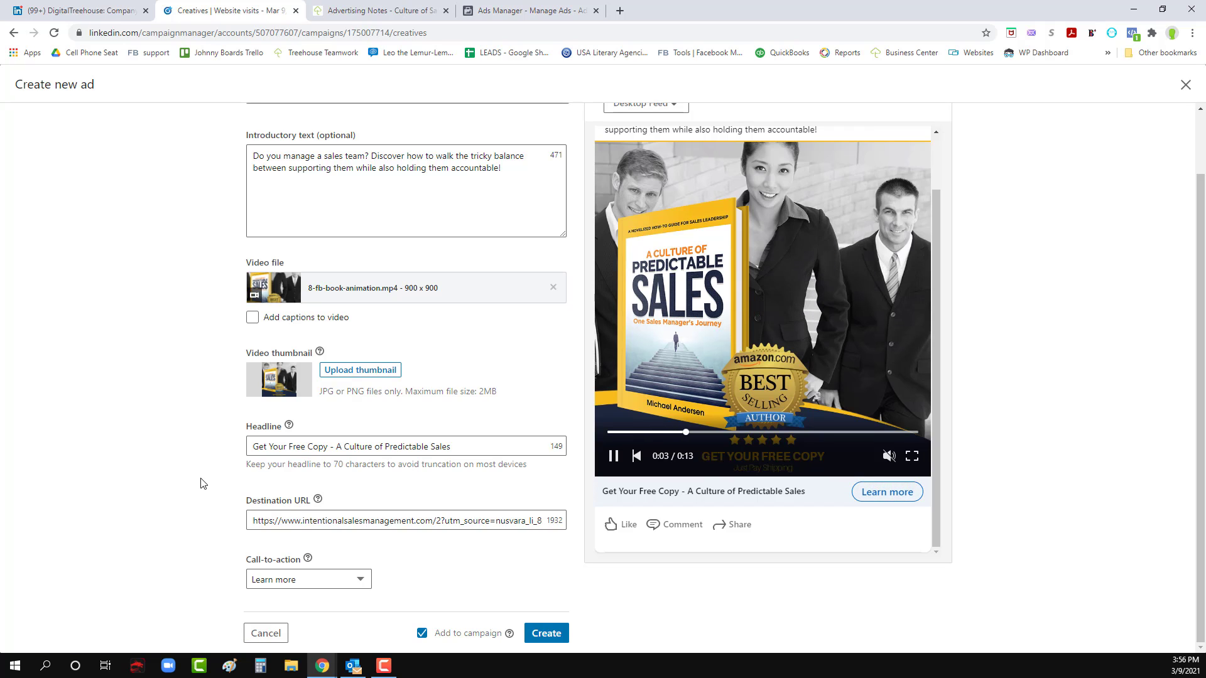
pyautogui.click(547, 635)
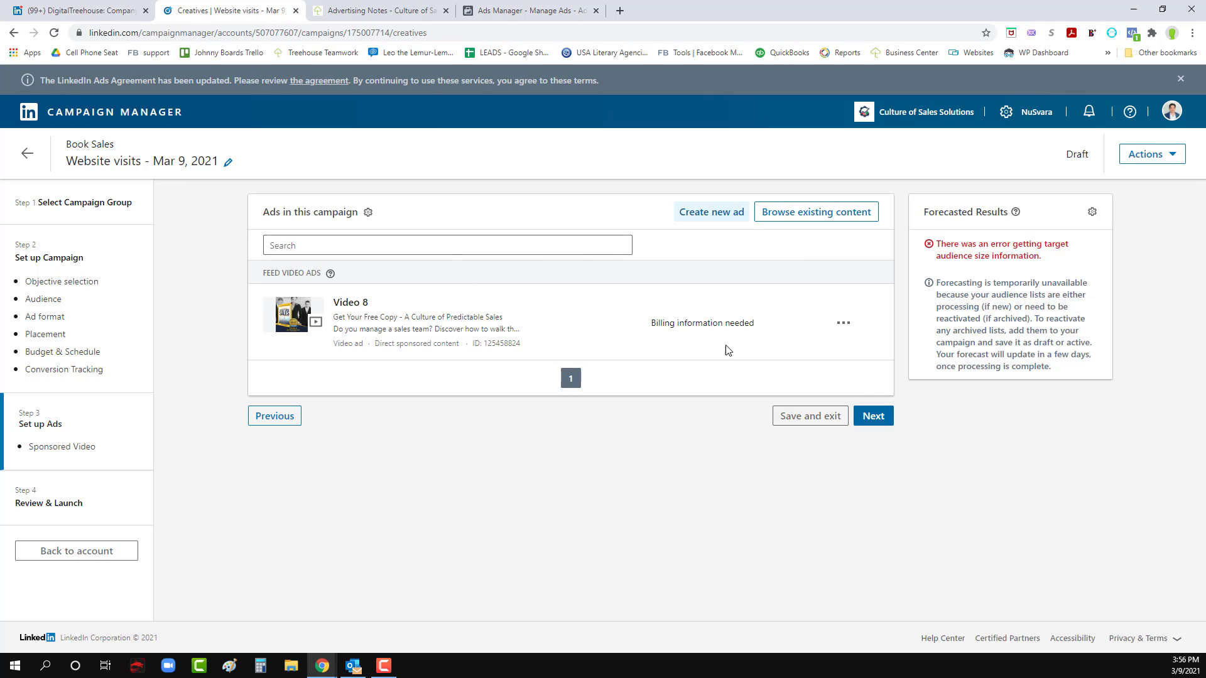
pyautogui.click(873, 417)
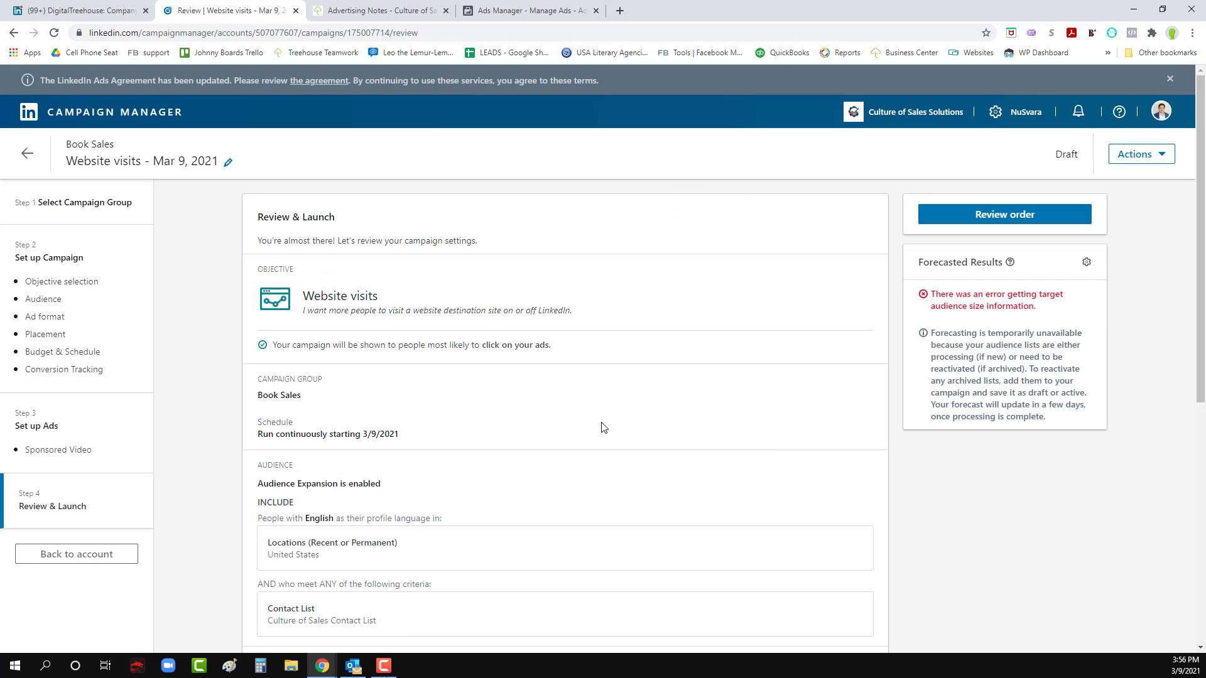
# - Review the campaign's settings, including the campaign group, contact list audience, placement, budget and schedule, and the ad
pyautogui.scroll(-2, 354, 339)
pyautogui.scroll(2, 339, 251)
pyautogui.scroll(-2, 385, 302)
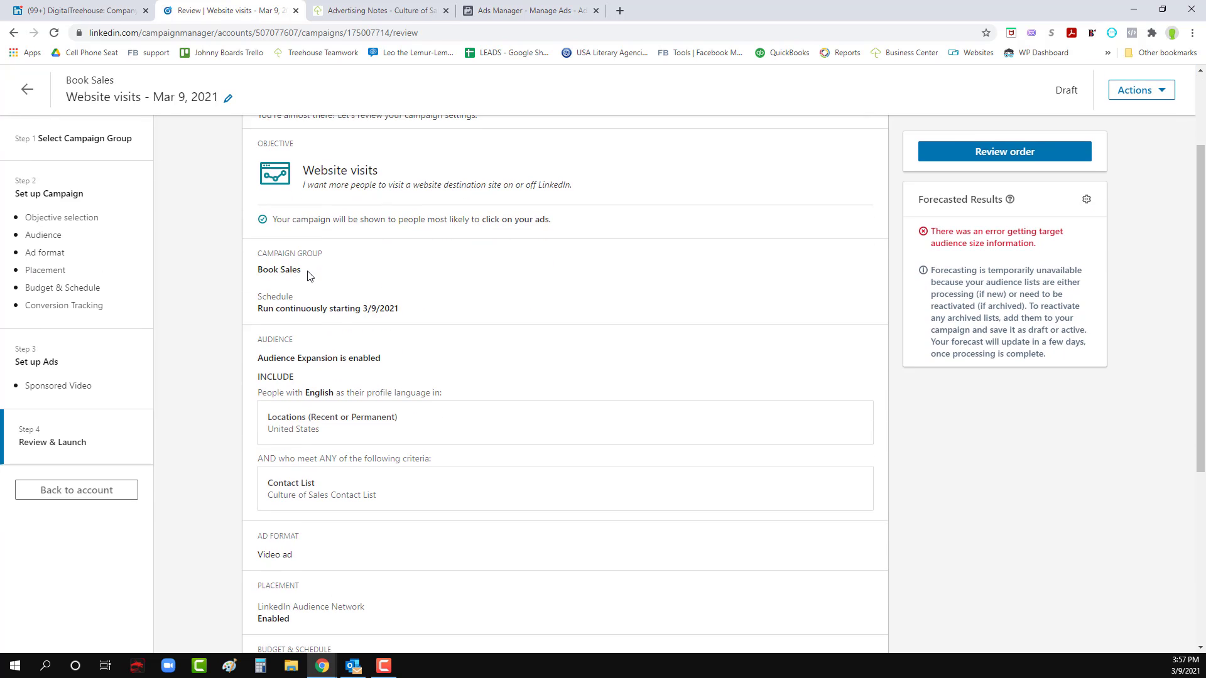
pyautogui.moveTo(307, 271); pyautogui.dragTo(259, 271)
pyautogui.scroll(-2, 367, 309)
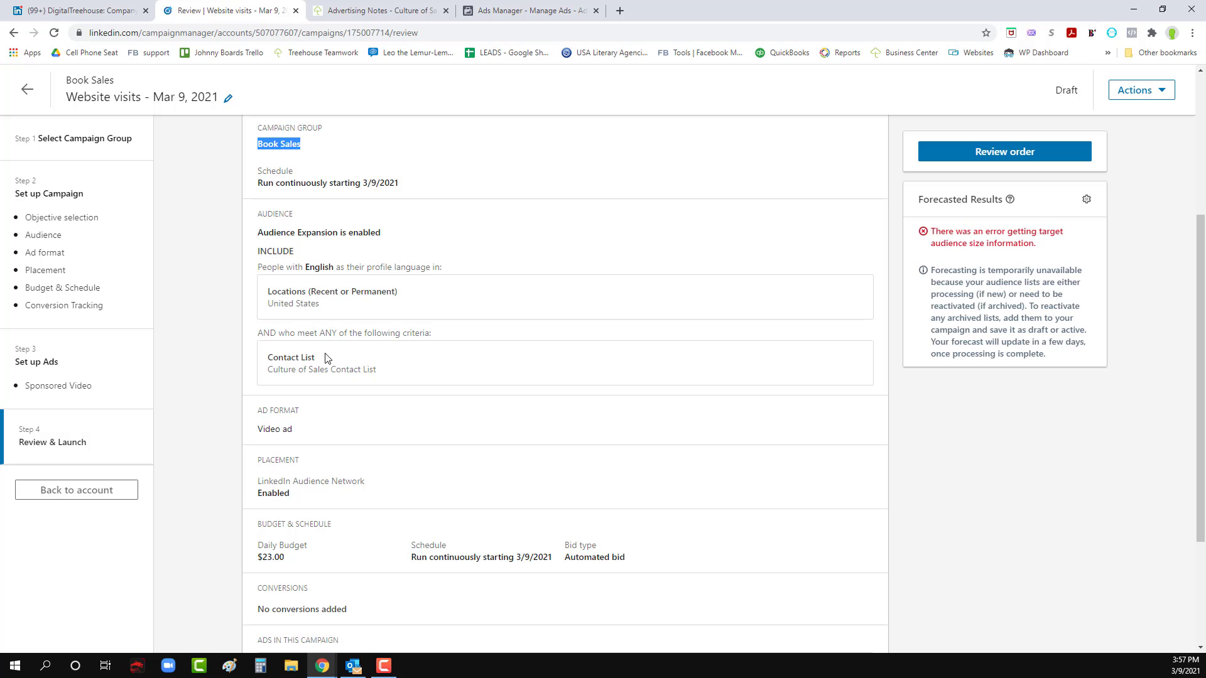
pyautogui.moveTo(272, 370); pyautogui.dragTo(400, 379)
pyautogui.scroll(-2, 401, 379)
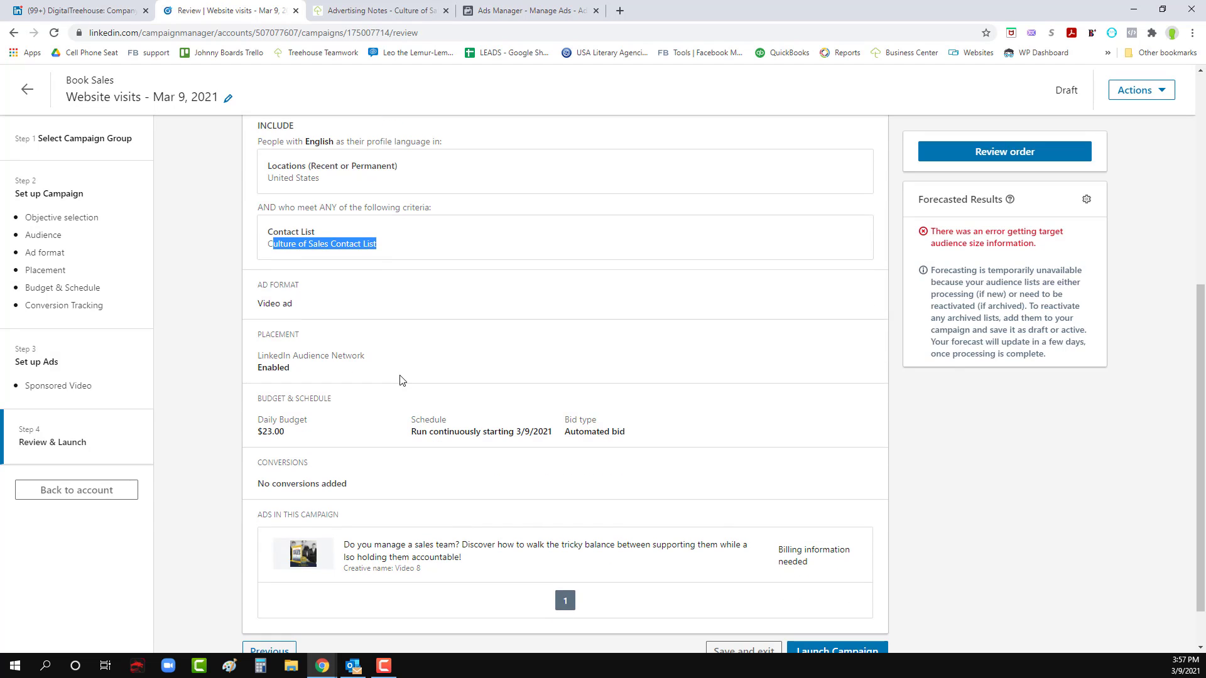
pyautogui.scroll(-1, 309, 314)
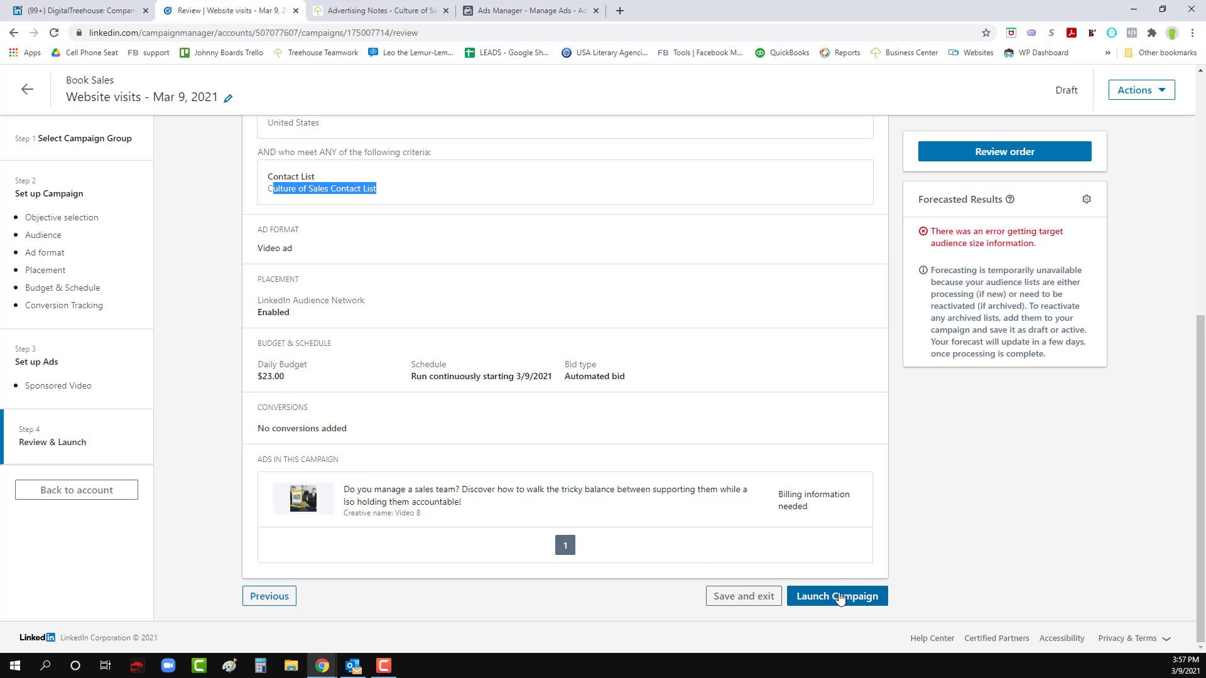
# - Launch the campaign and go to the account overview
pyautogui.click(834, 597)
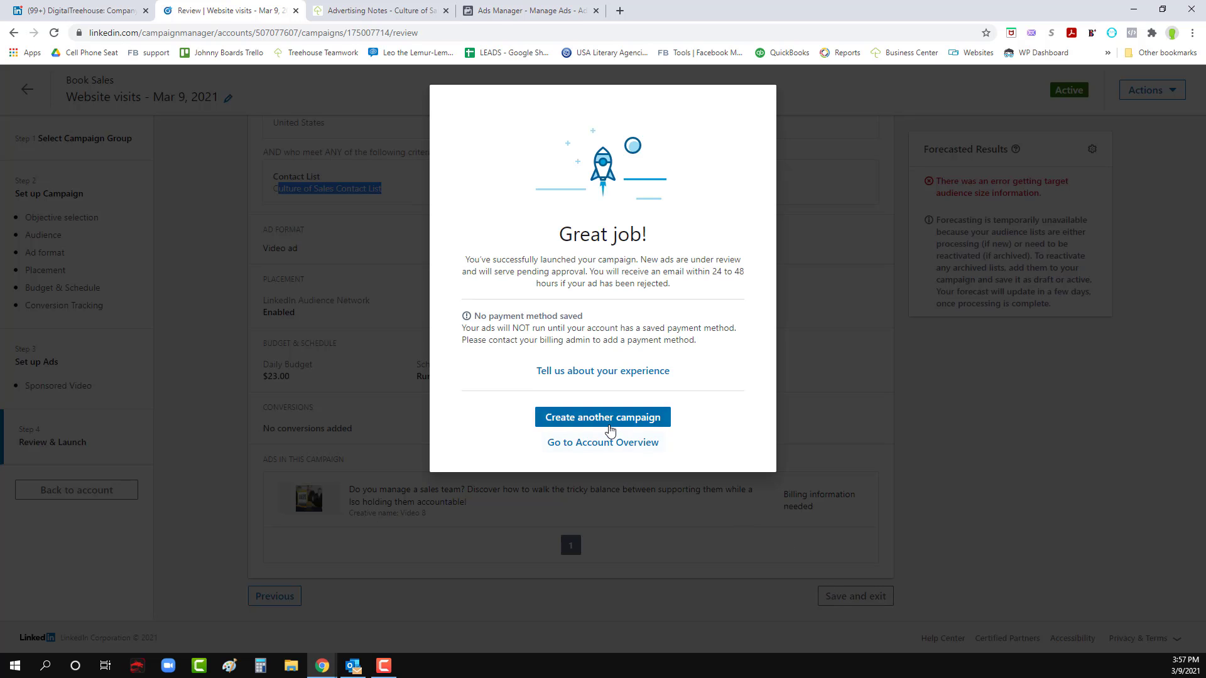
pyautogui.click(598, 443)
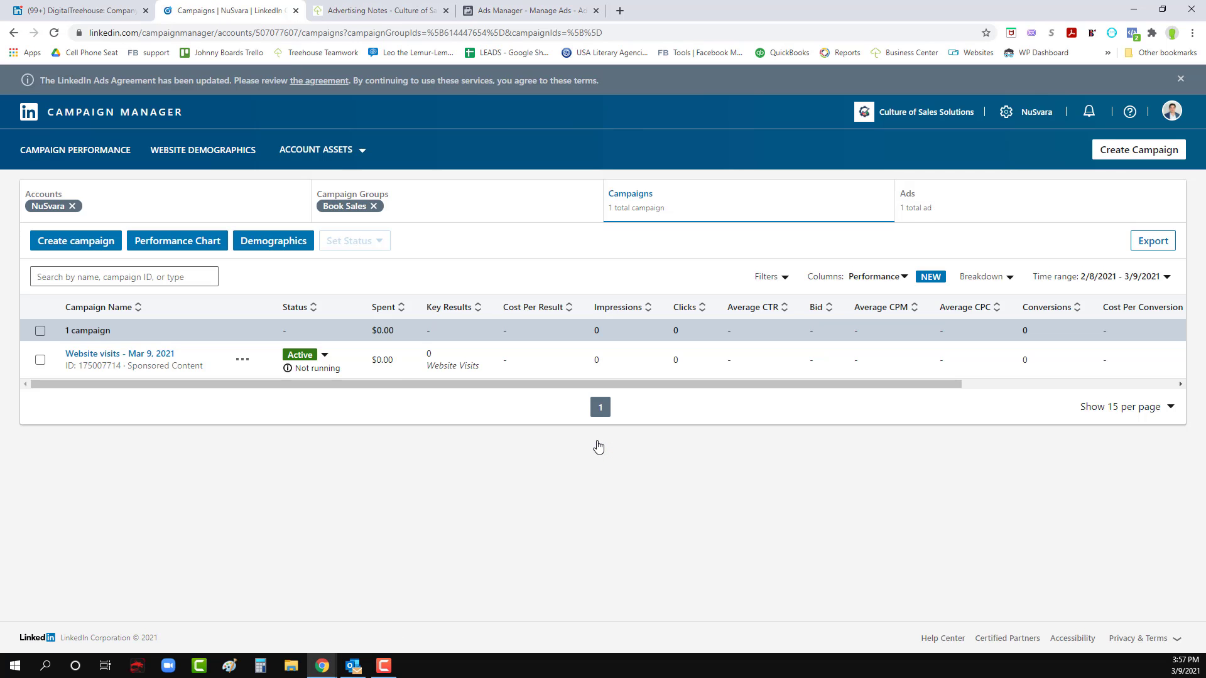
# - Check the status detail of the launched campaign, and briefly open and close the linked Culture of Sales Solutions page
pyautogui.moveTo(303, 373)
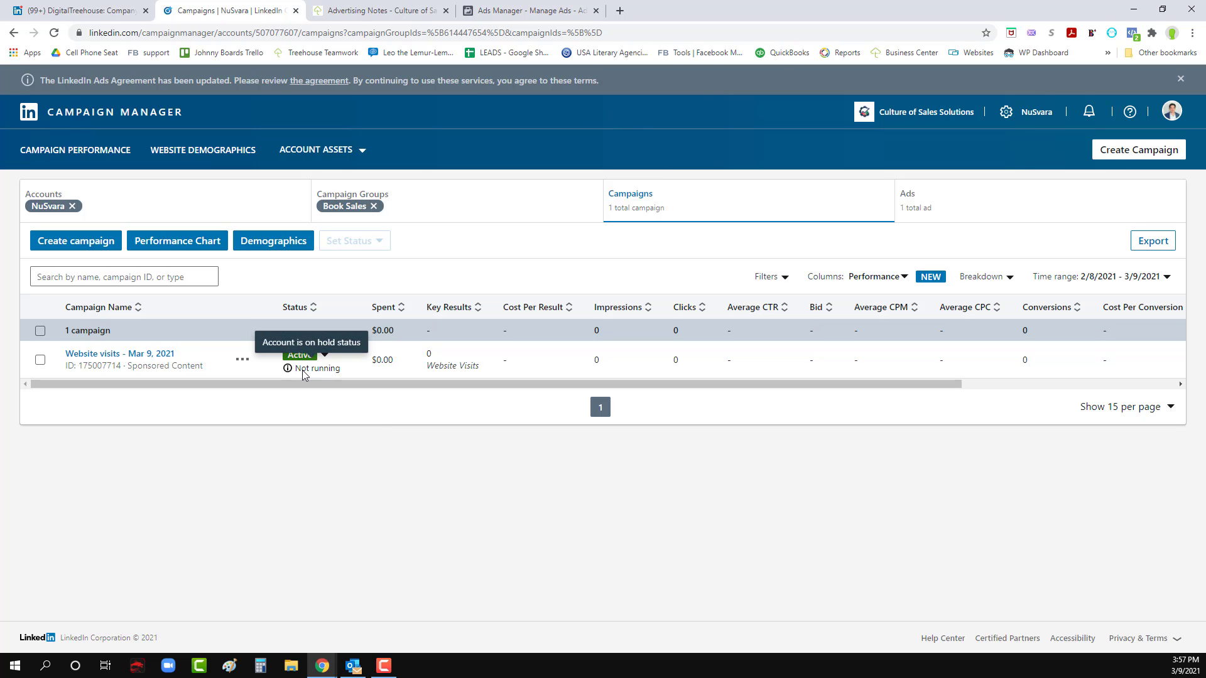
pyautogui.click(923, 112)
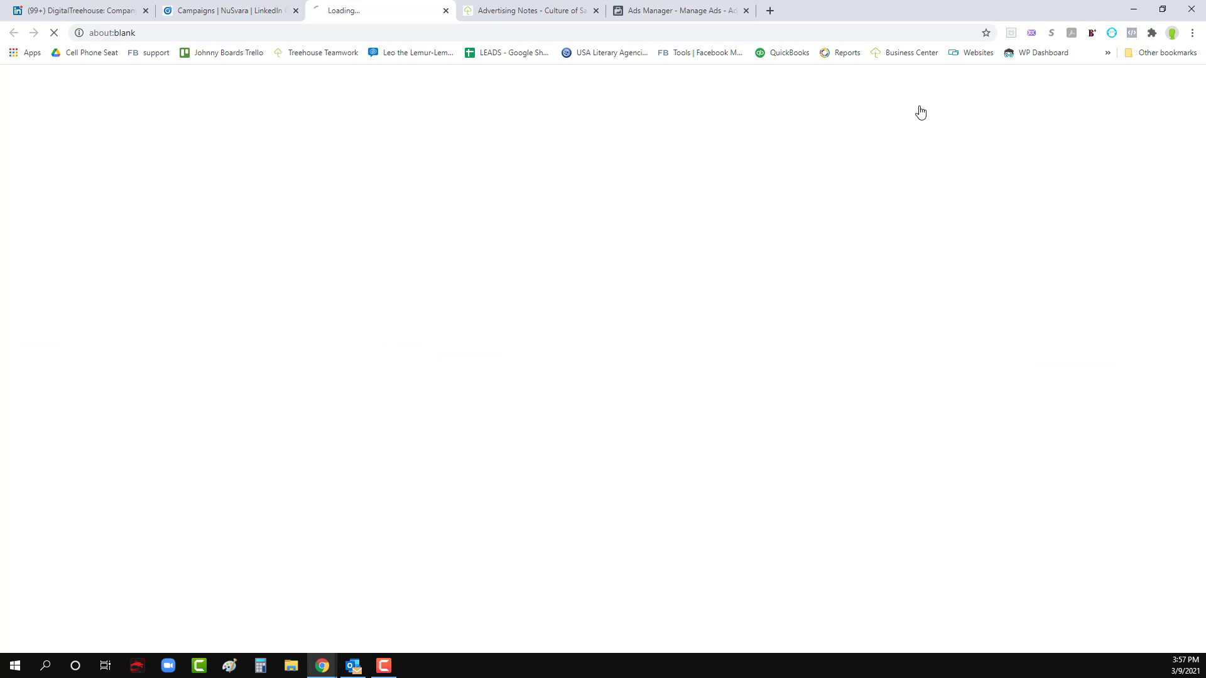
pyautogui.click(446, 11)
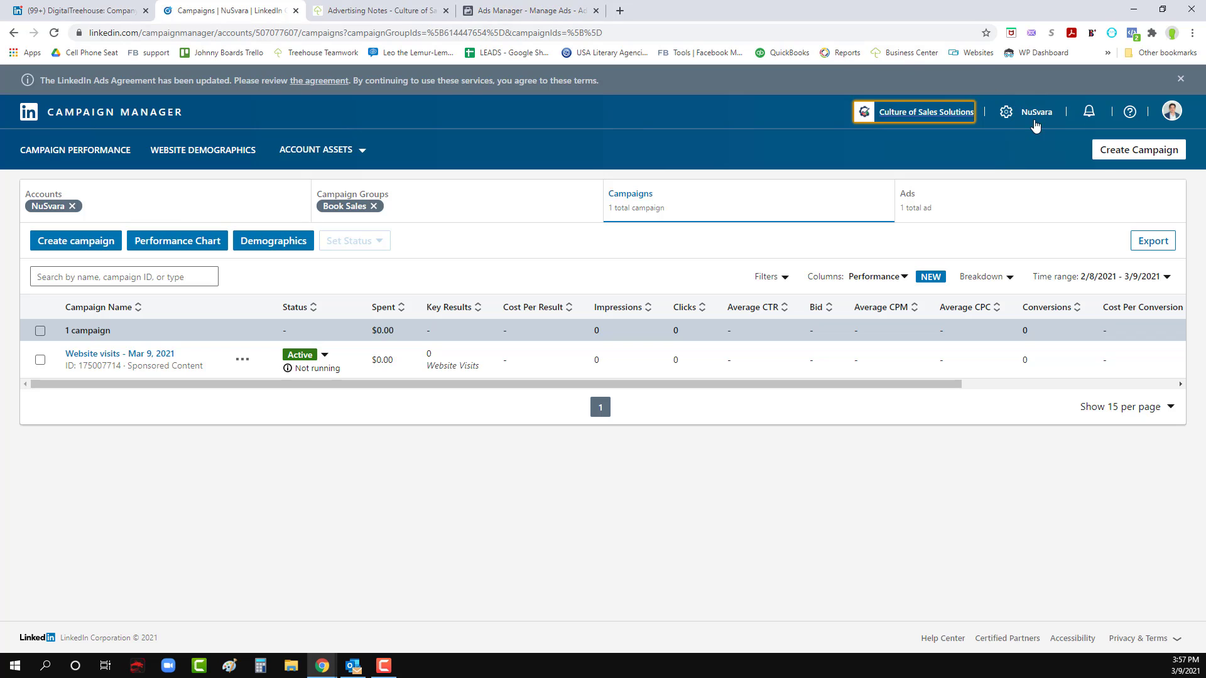
# - Open the Billing Center of the NuSvara account and start adding a credit card as the payment method
pyautogui.click(1035, 113)
pyautogui.click(1034, 229)
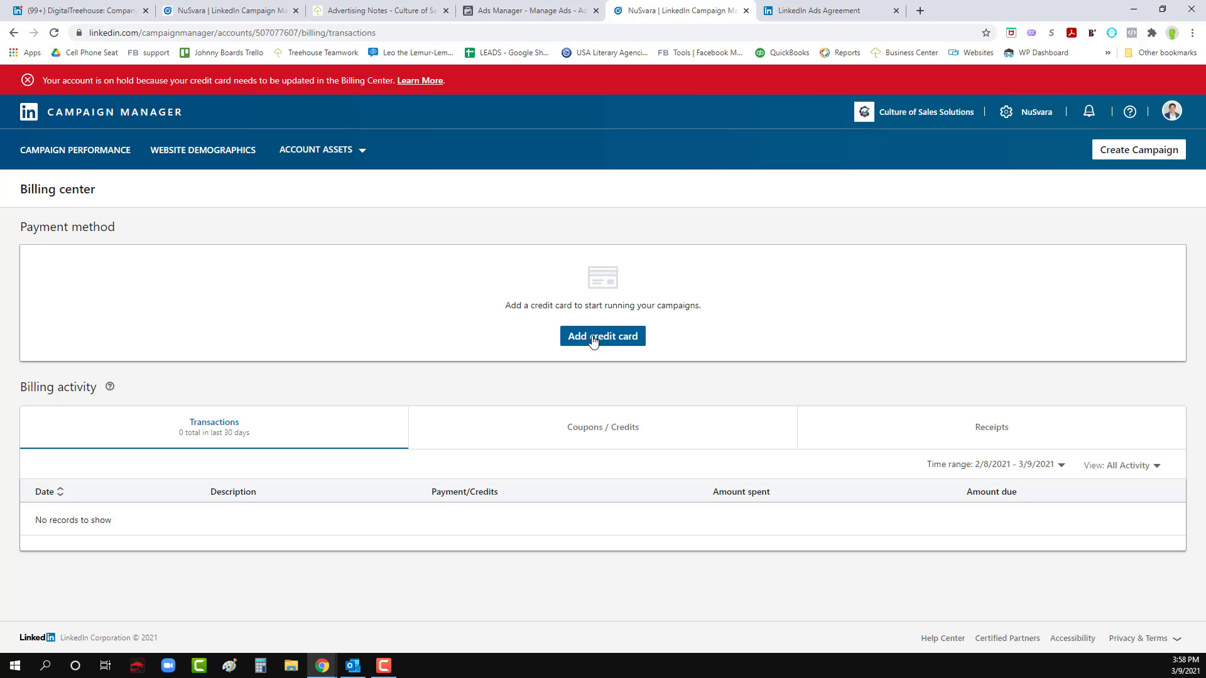
pyautogui.click(593, 339)
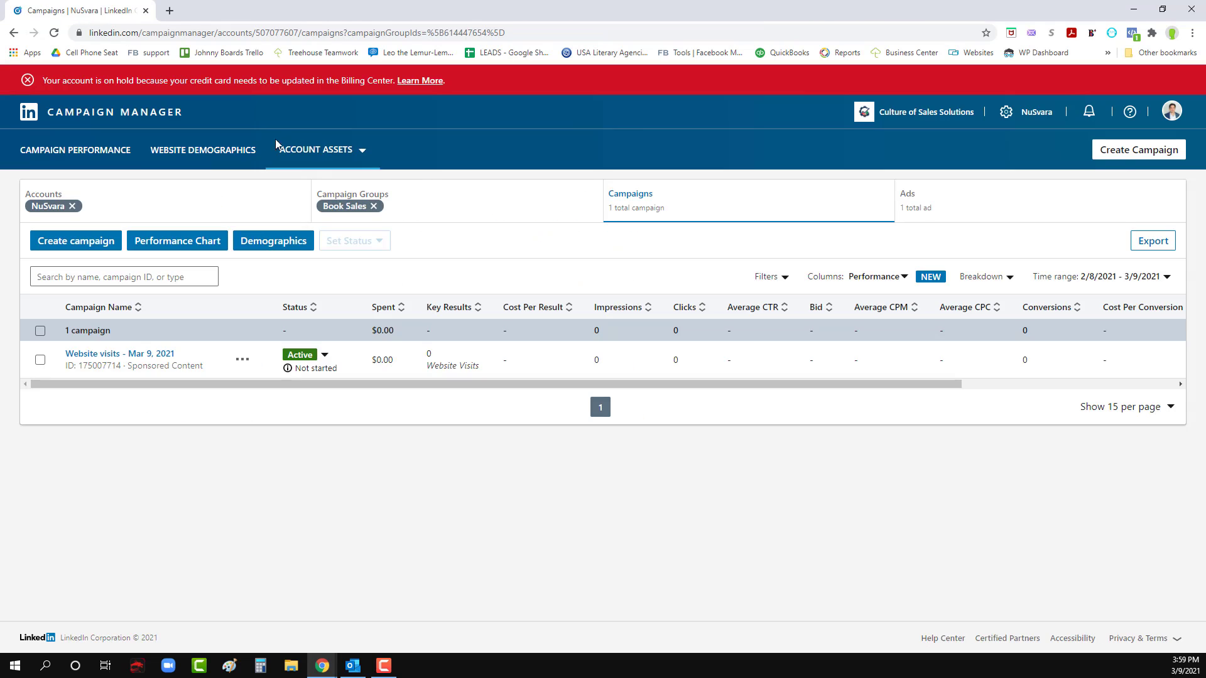
# - Reload the campaign list, then check the ad's status and the Culture of Sales Contact List in Matched Audiences
pyautogui.click(54, 33)
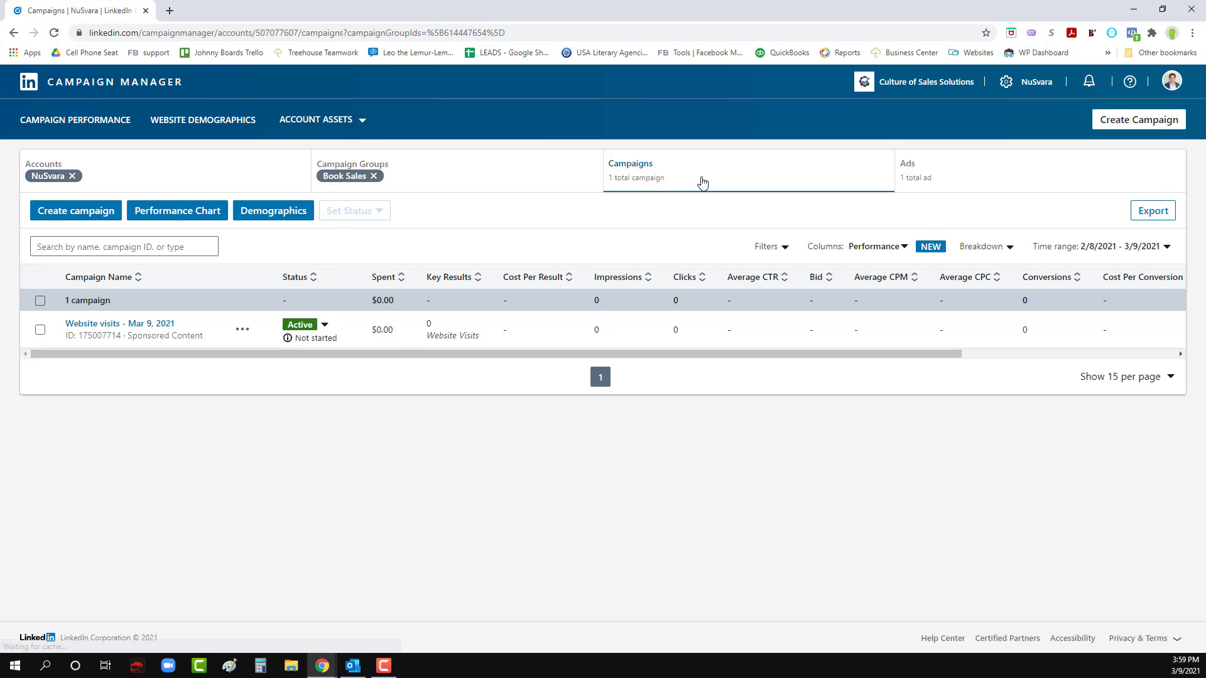
pyautogui.click(944, 177)
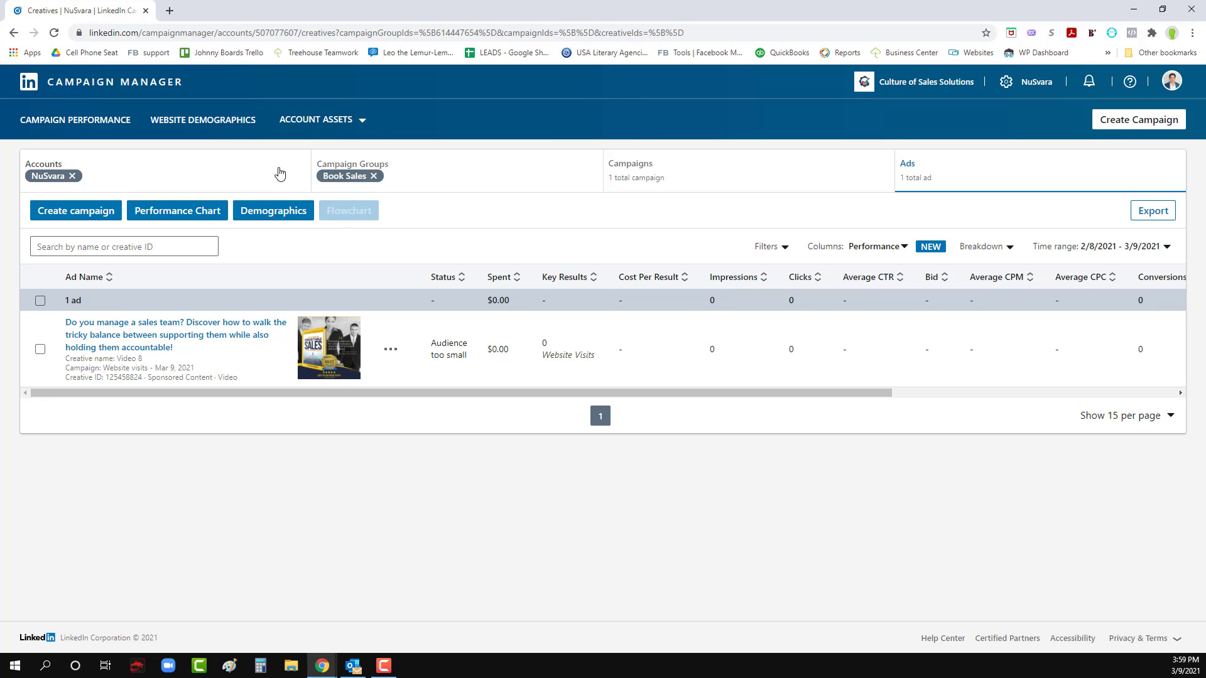
pyautogui.click(316, 120)
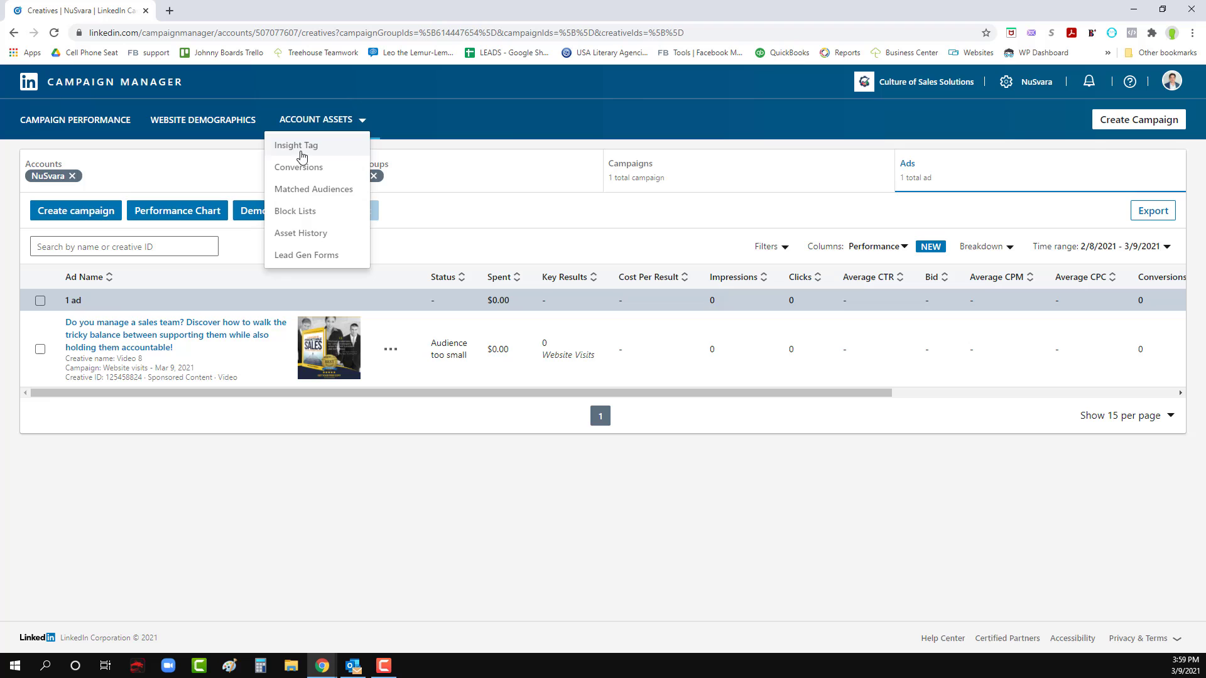
pyautogui.click(303, 190)
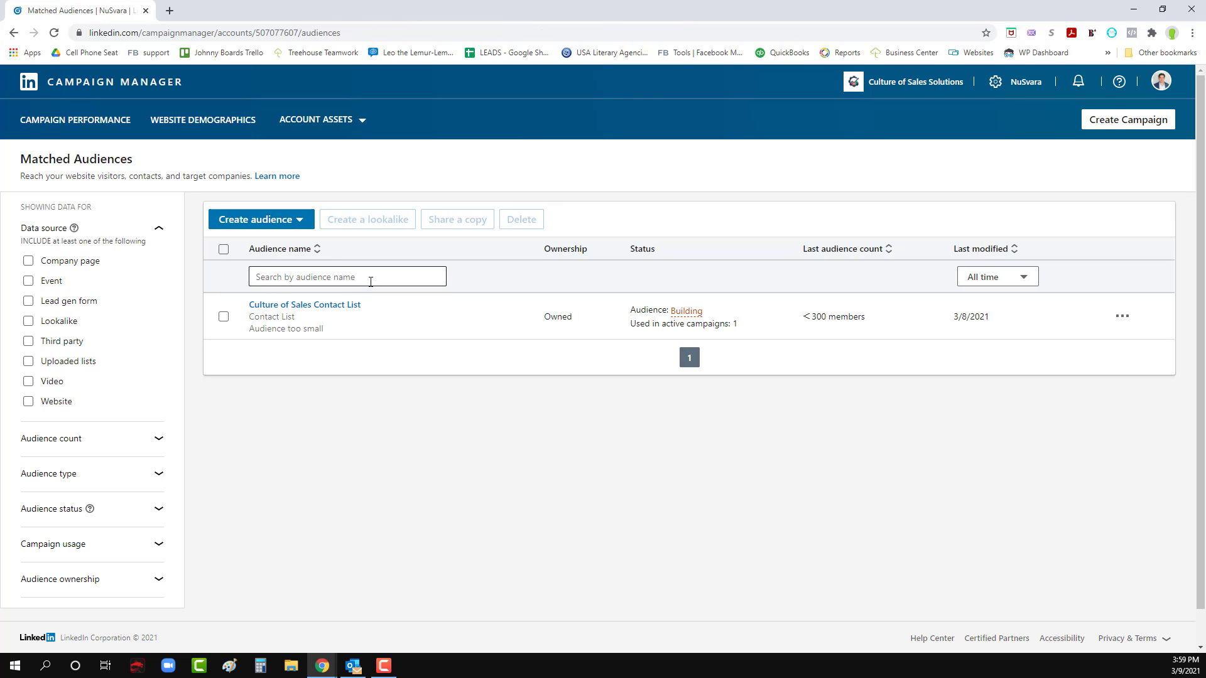
pyautogui.moveTo(686, 312)
pyautogui.click(1122, 317)
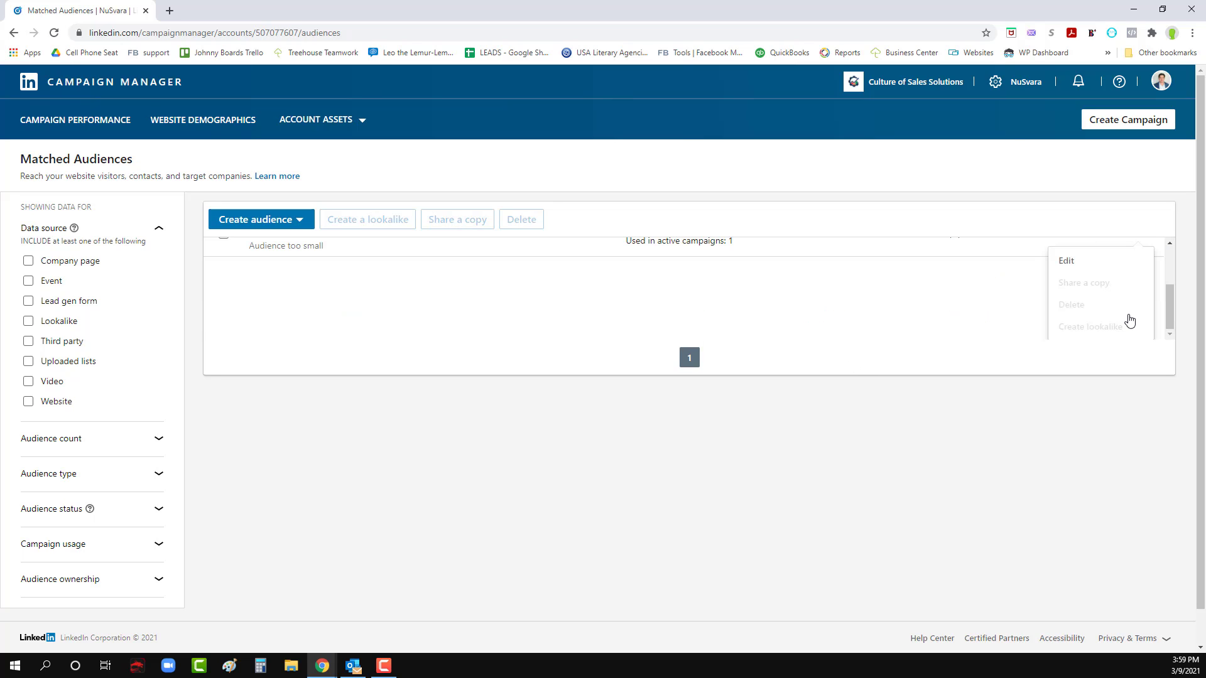
pyautogui.click(1012, 432)
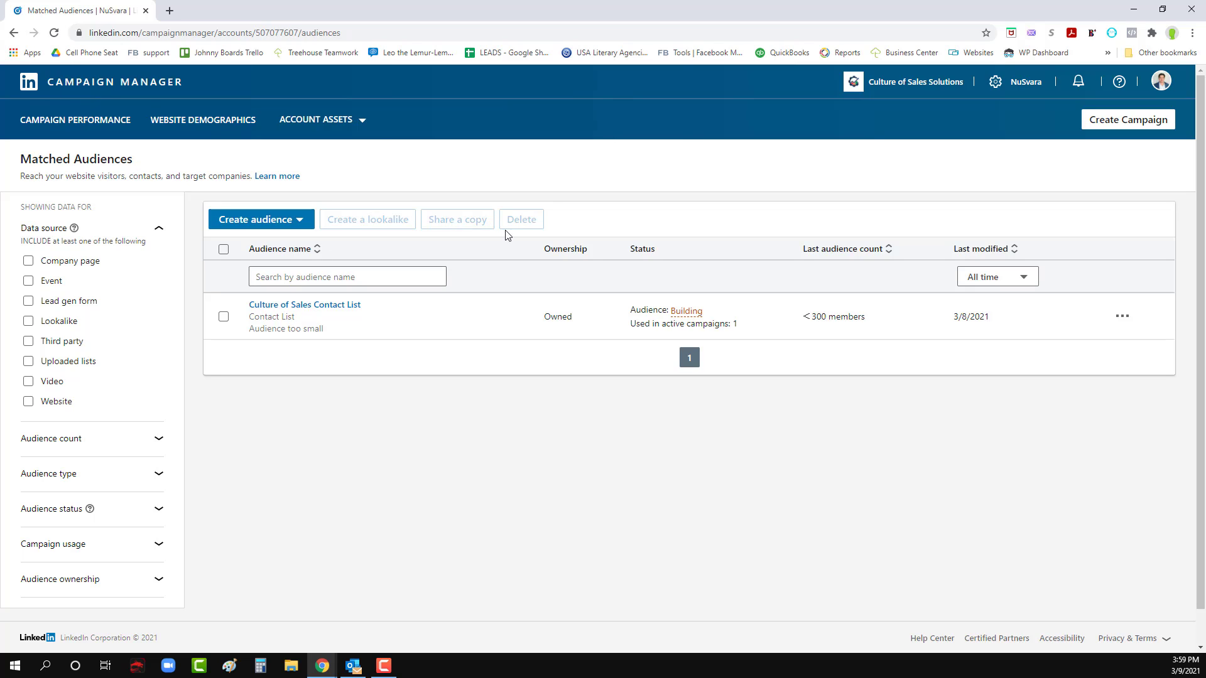
# - Open the Website visits - Mar 9, 2021 campaign in the Book Sales group for editing
pyautogui.click(71, 124)
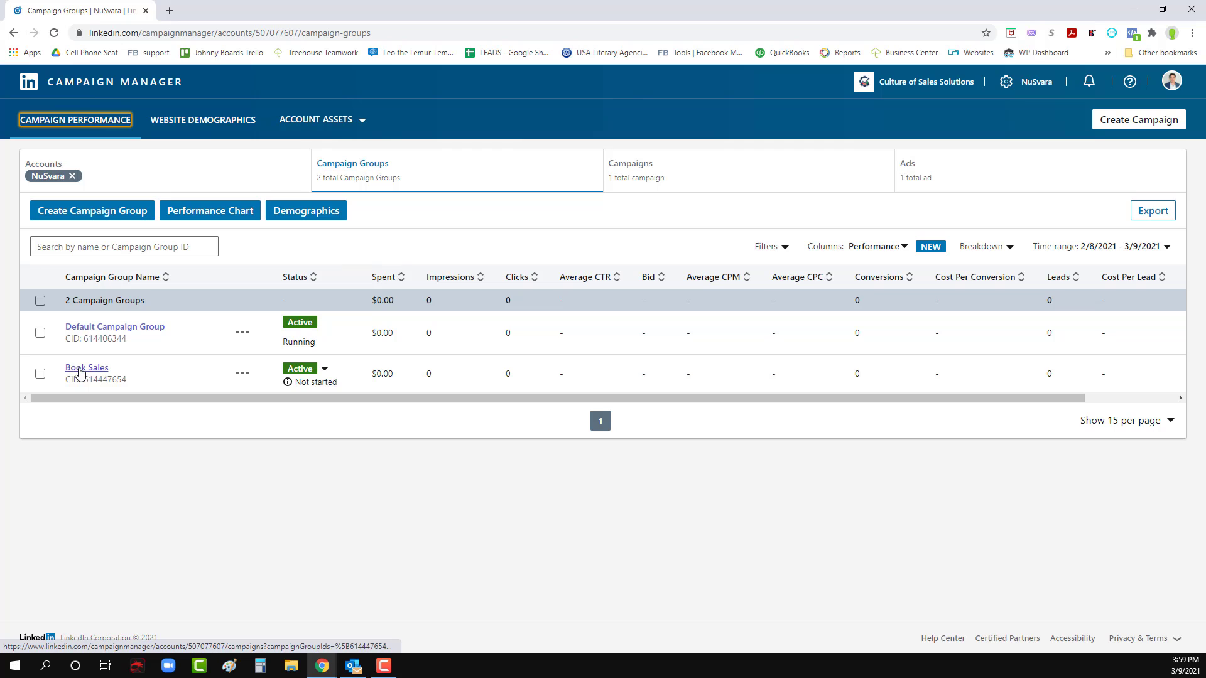
pyautogui.click(81, 373)
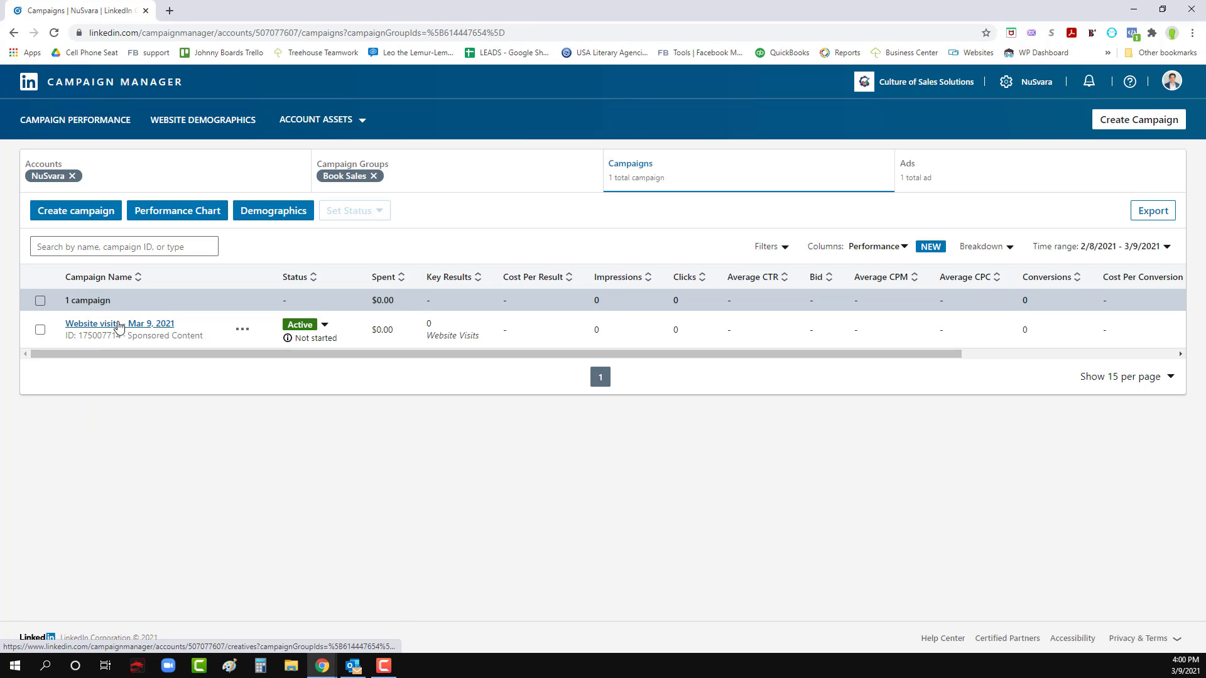
pyautogui.click(119, 326)
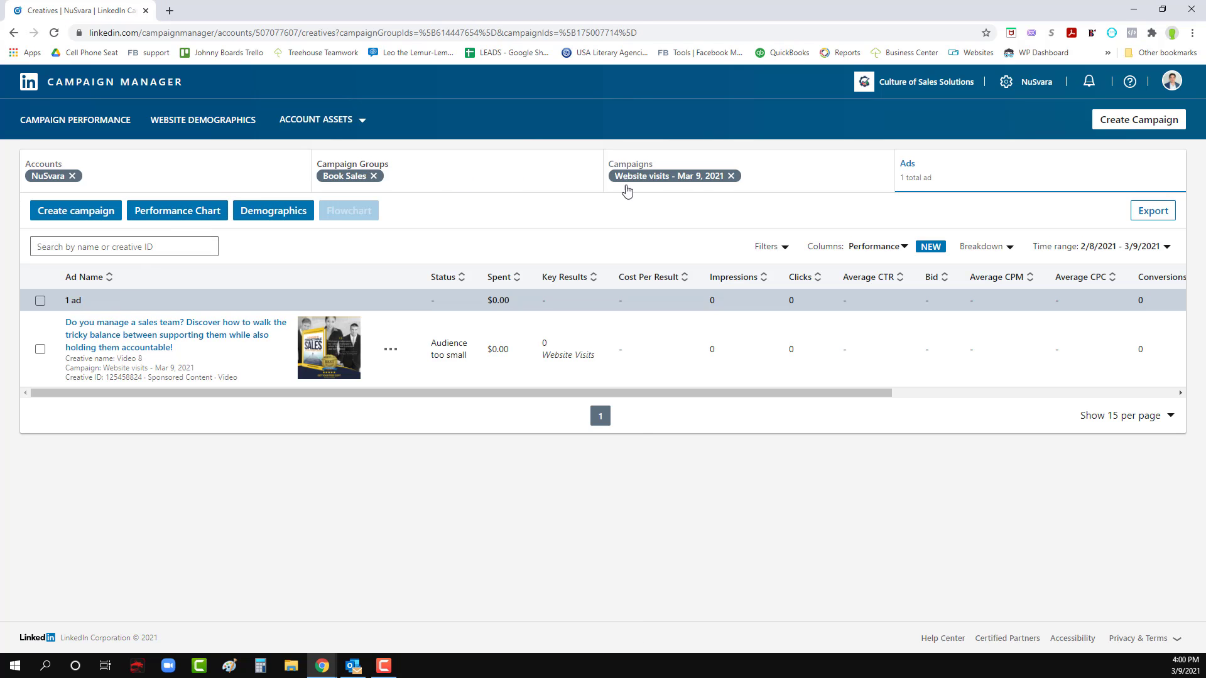
pyautogui.click(801, 166)
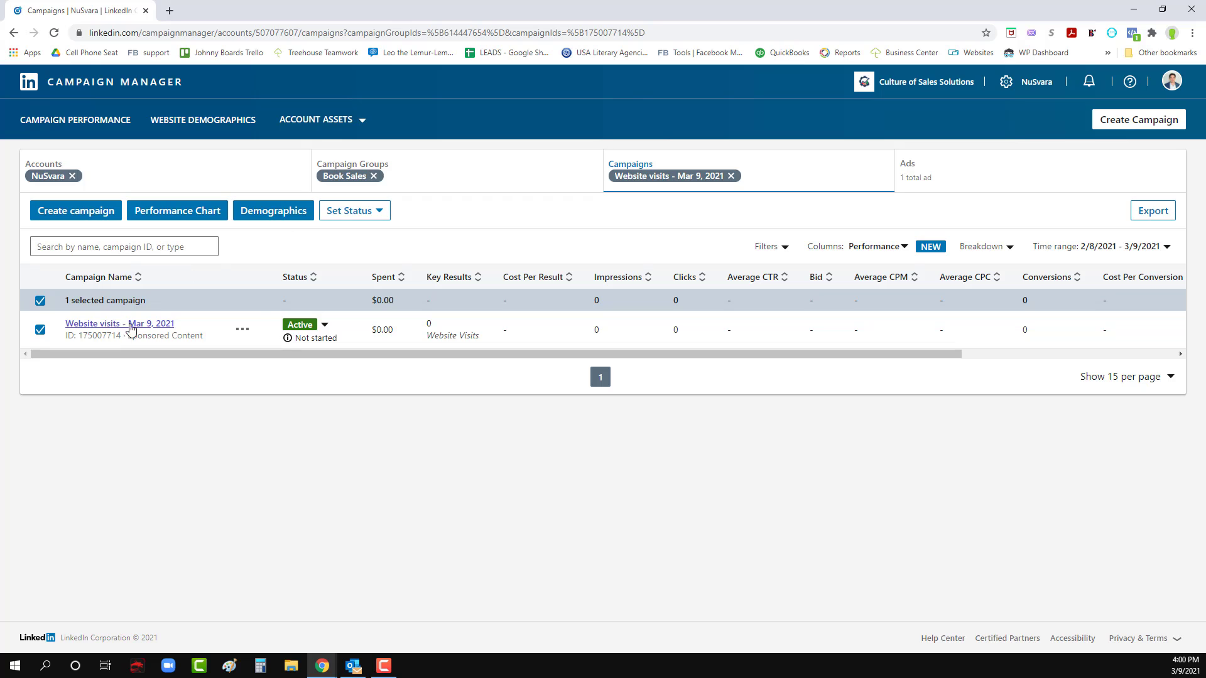
pyautogui.click(240, 336)
pyautogui.click(245, 362)
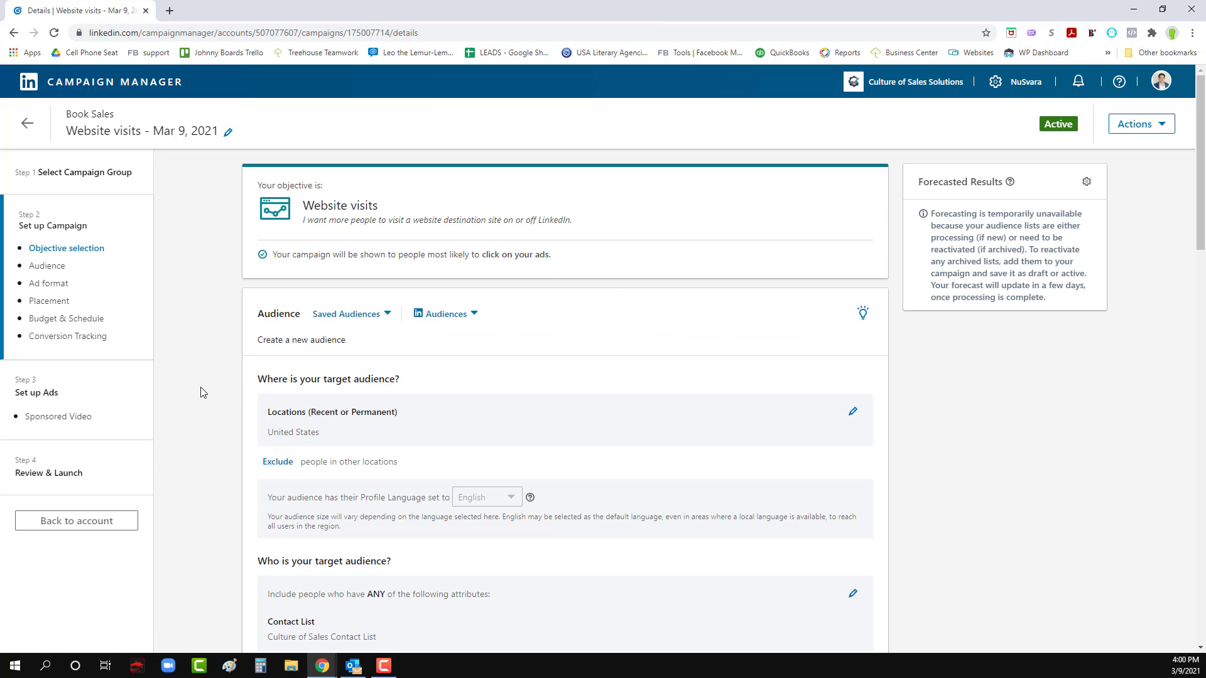
# - Search the Job Titles under Job Experience for "sales manager" as a further attribute of the target audience
pyautogui.scroll(-2, 201, 393)
pyautogui.scroll(3, 198, 391)
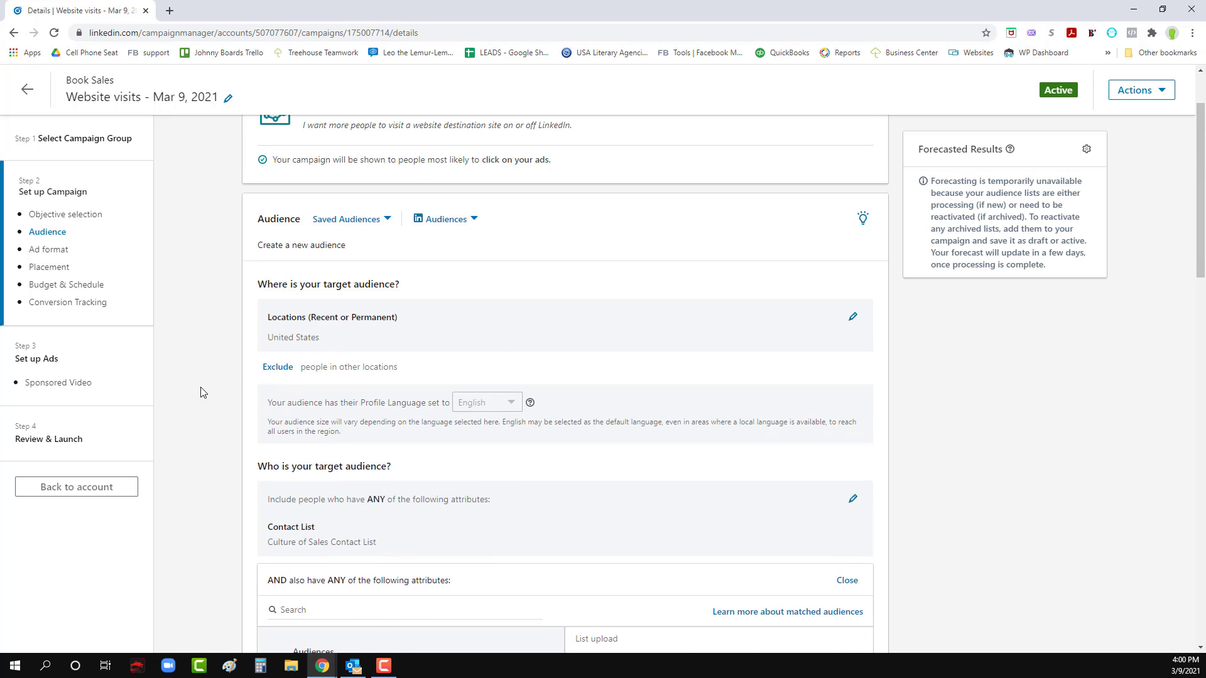
pyautogui.scroll(-5, 194, 380)
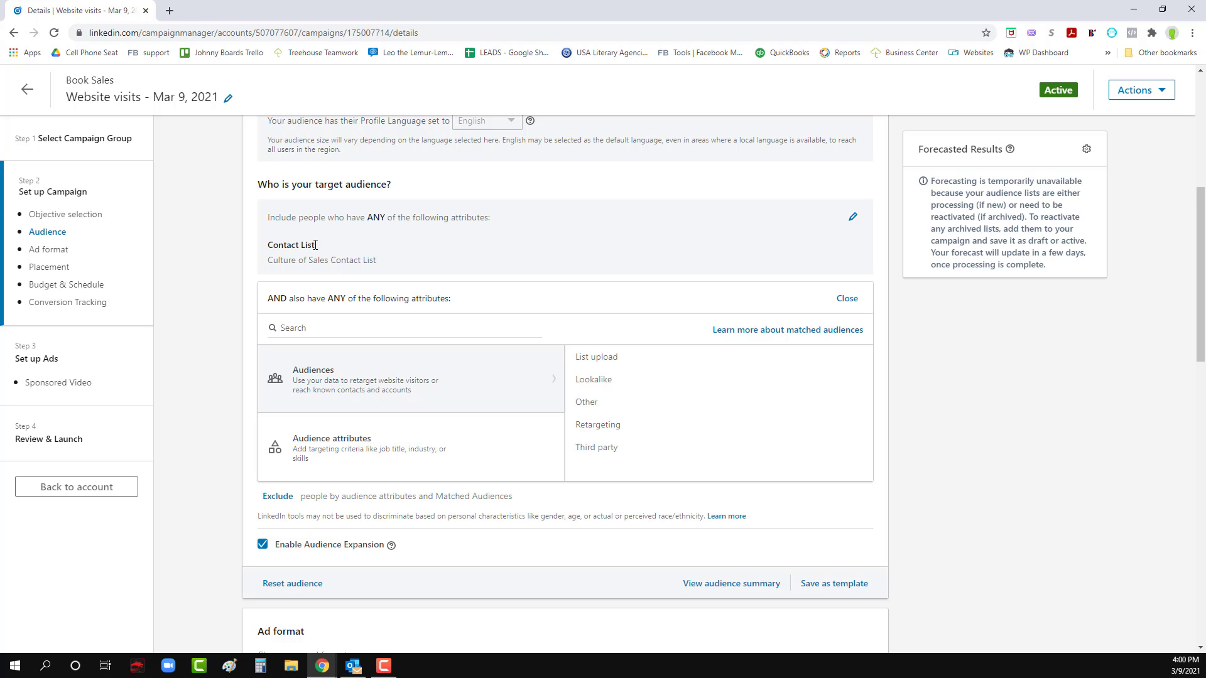
pyautogui.click(316, 327)
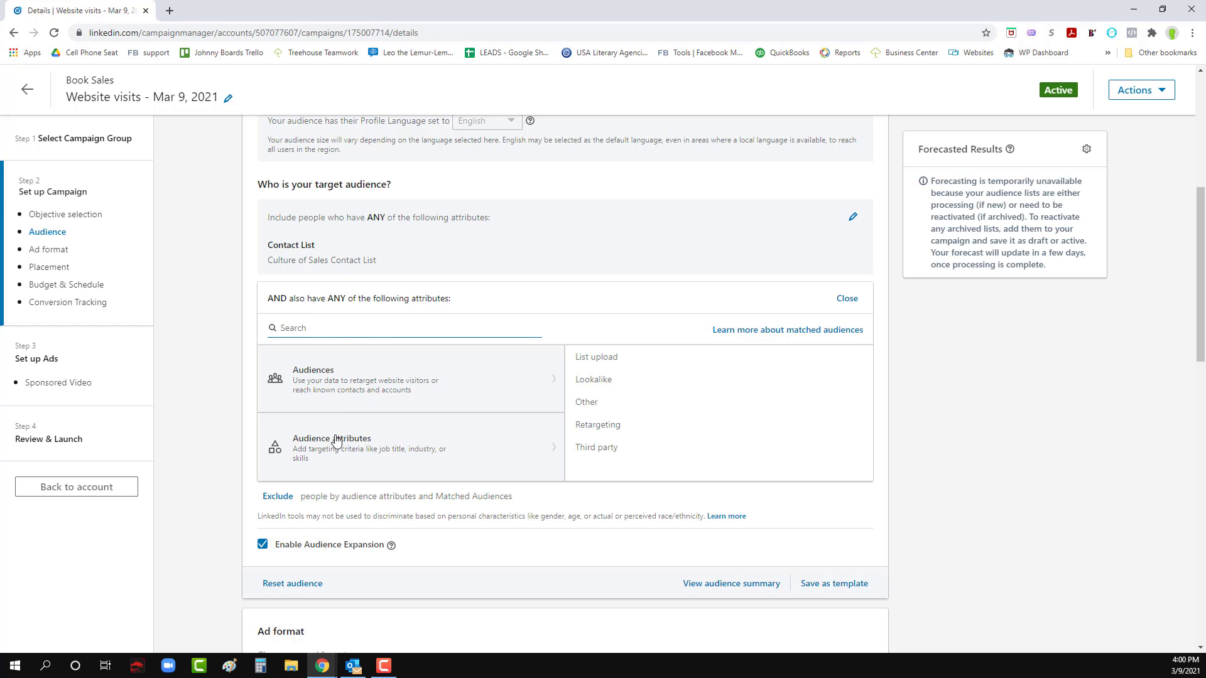
pyautogui.click(323, 451)
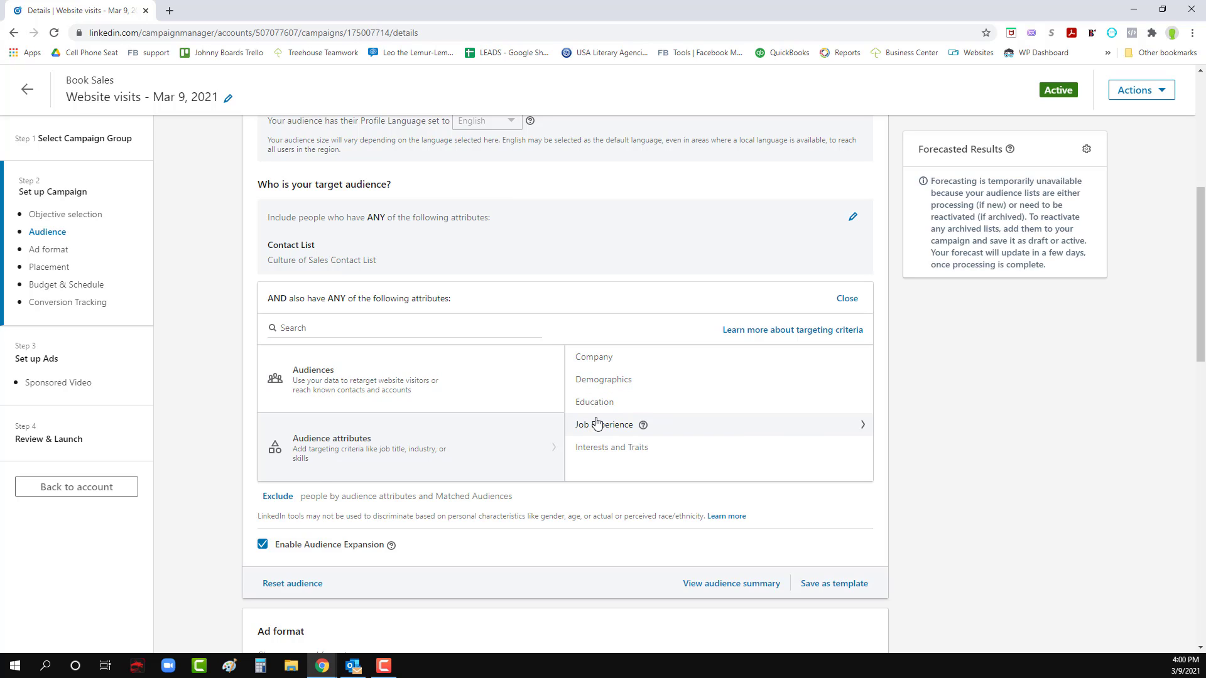
pyautogui.click(635, 426)
pyautogui.click(604, 402)
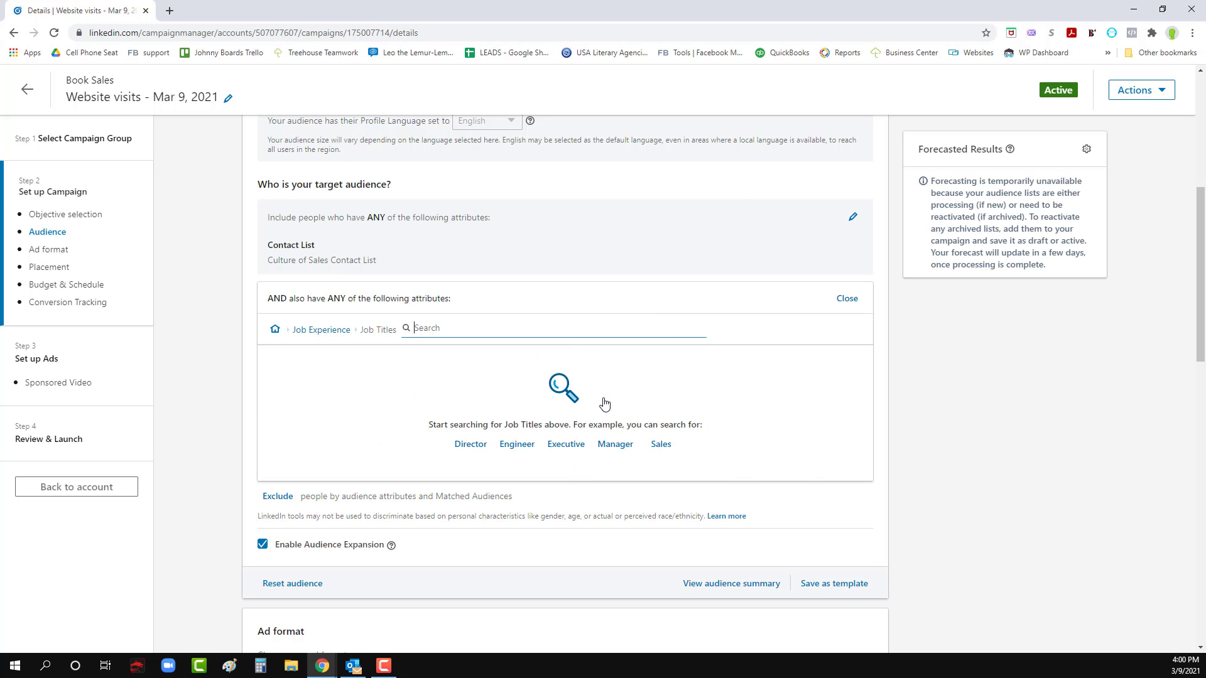
pyautogui.write('sales manager')
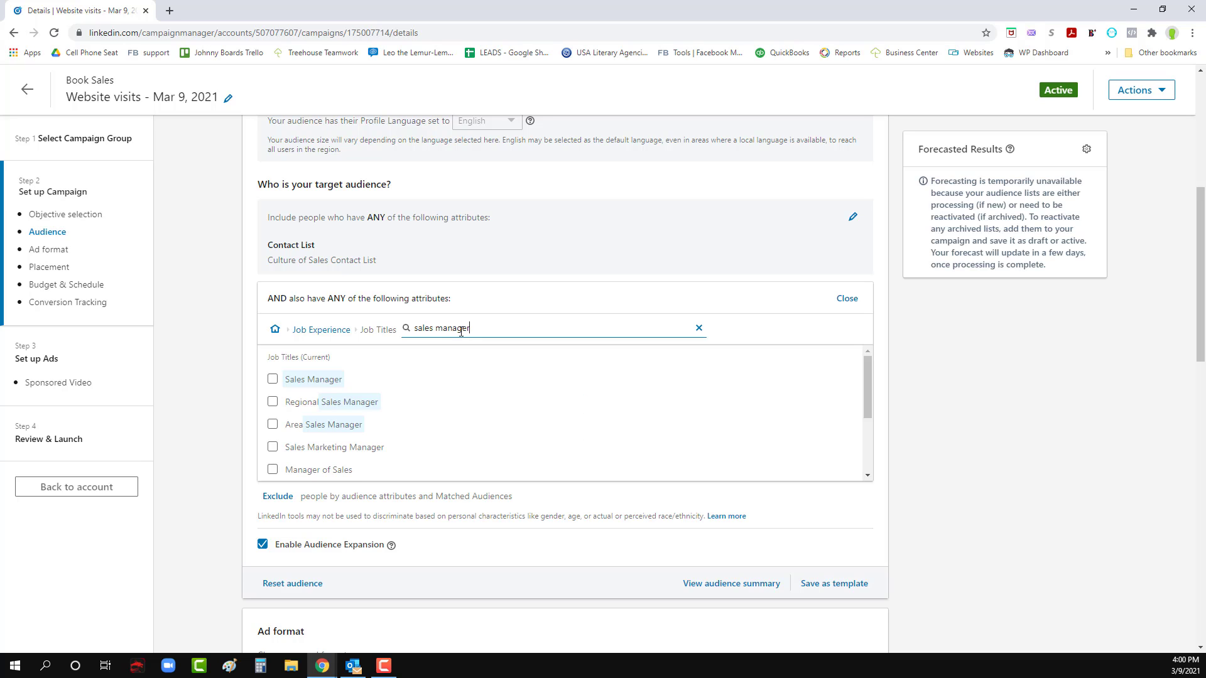
# - Add the job titles Sales Manager, Regional Sales Manager, Area Sales Manager, Manager of Sales, National Sales Manager and Territory Sales Manager to the audience
pyautogui.click(273, 381)
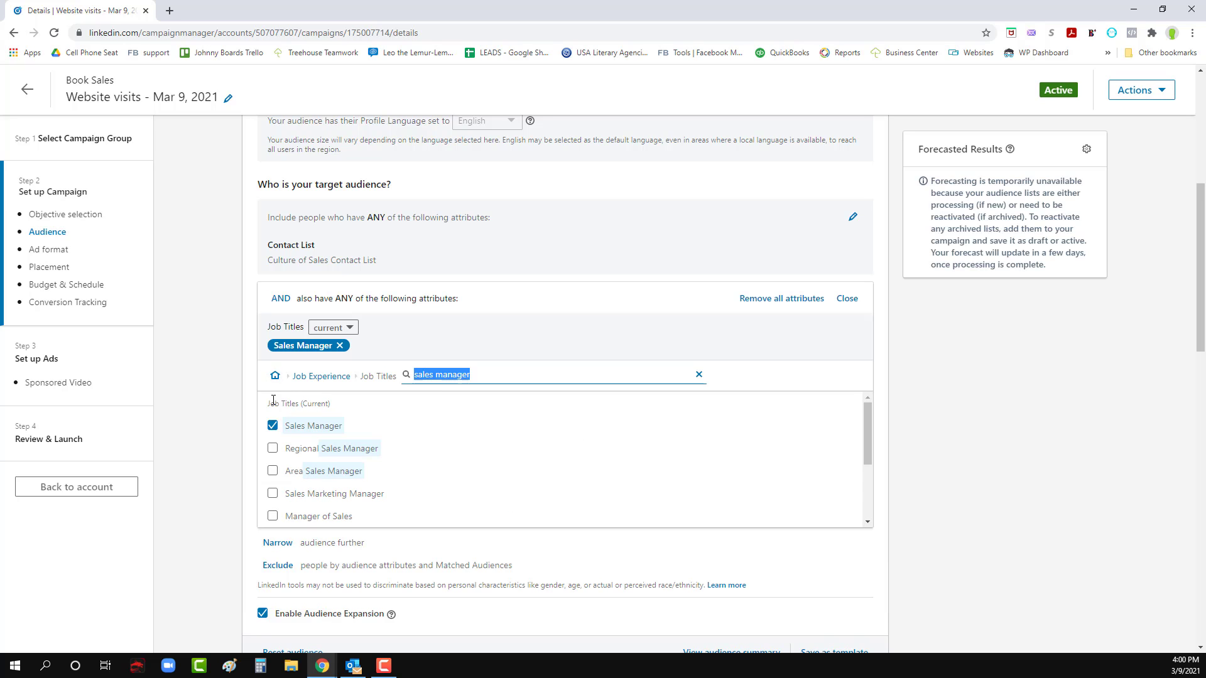
pyautogui.click(272, 448)
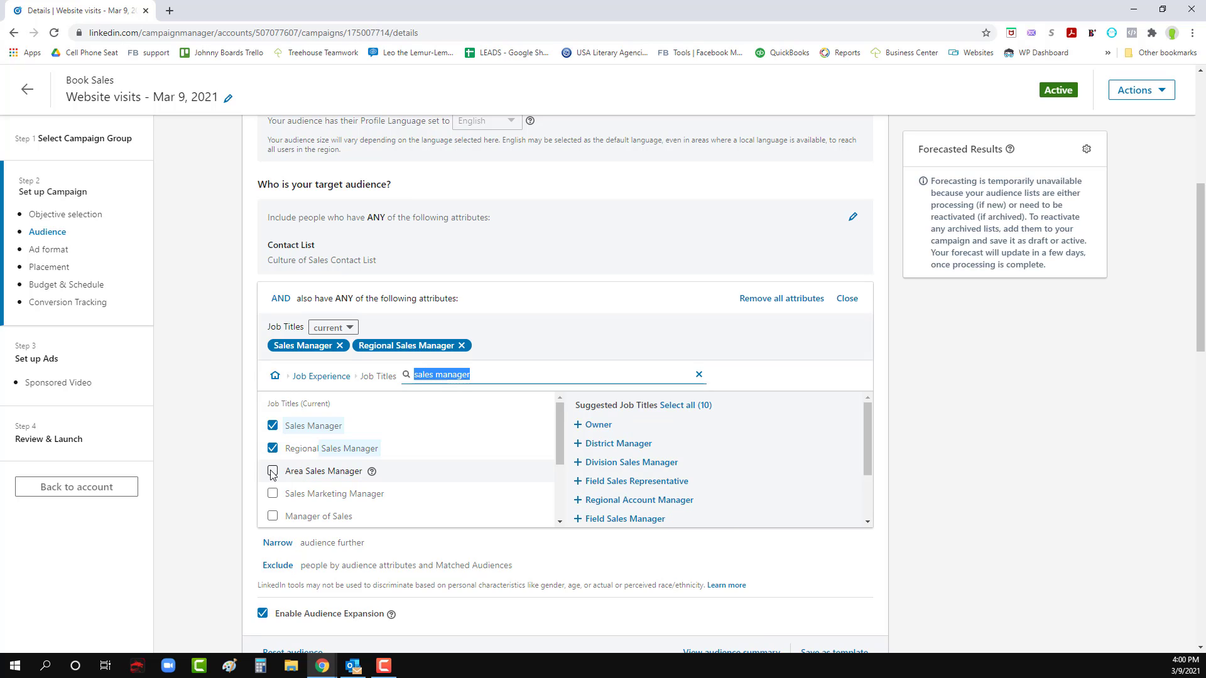
pyautogui.click(273, 472)
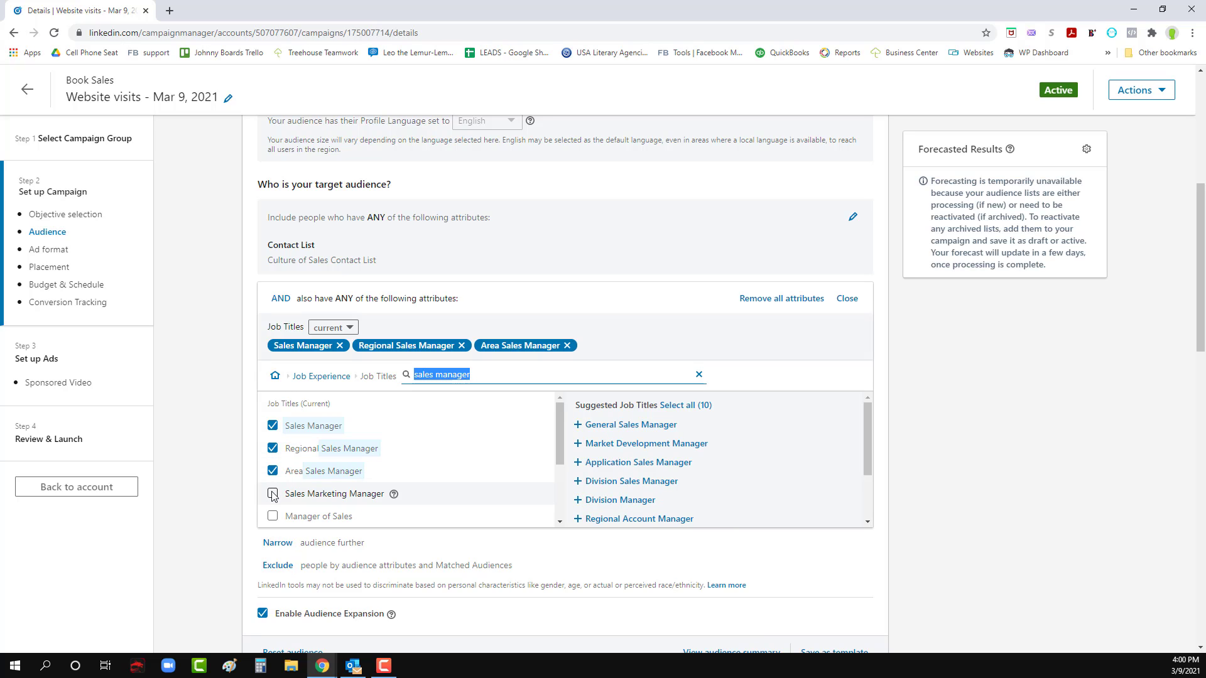
pyautogui.scroll(-2, 273, 496)
pyautogui.click(272, 453)
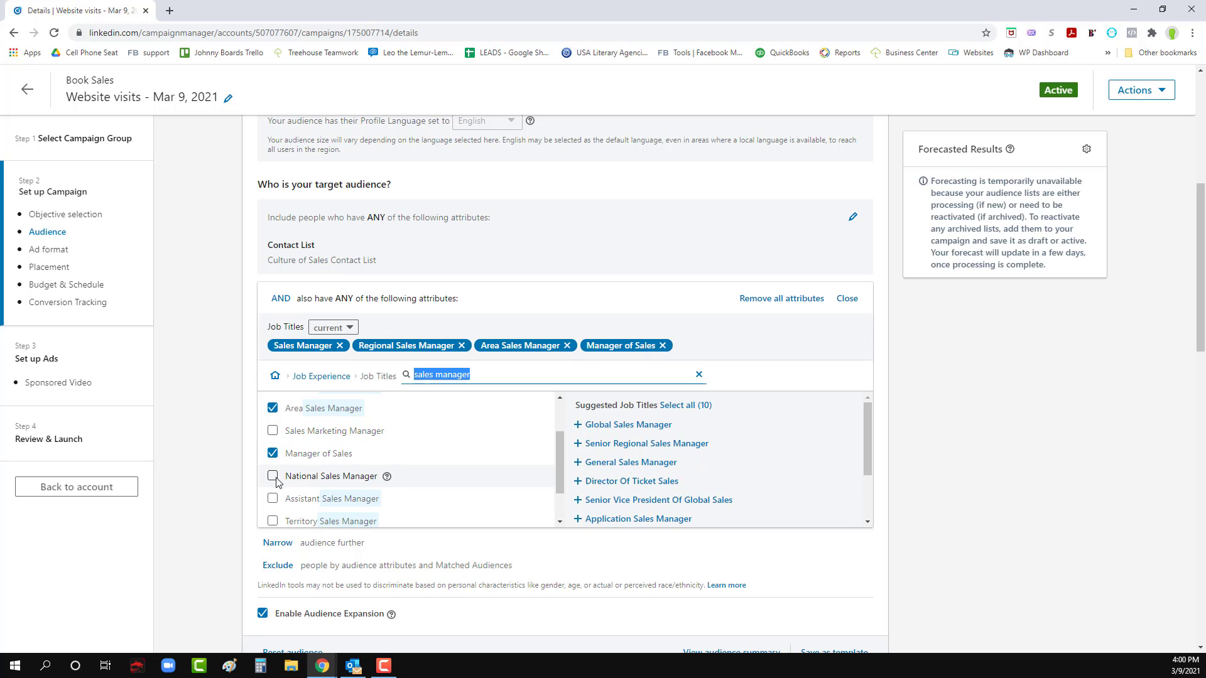
pyautogui.click(273, 477)
pyautogui.scroll(-2, 281, 482)
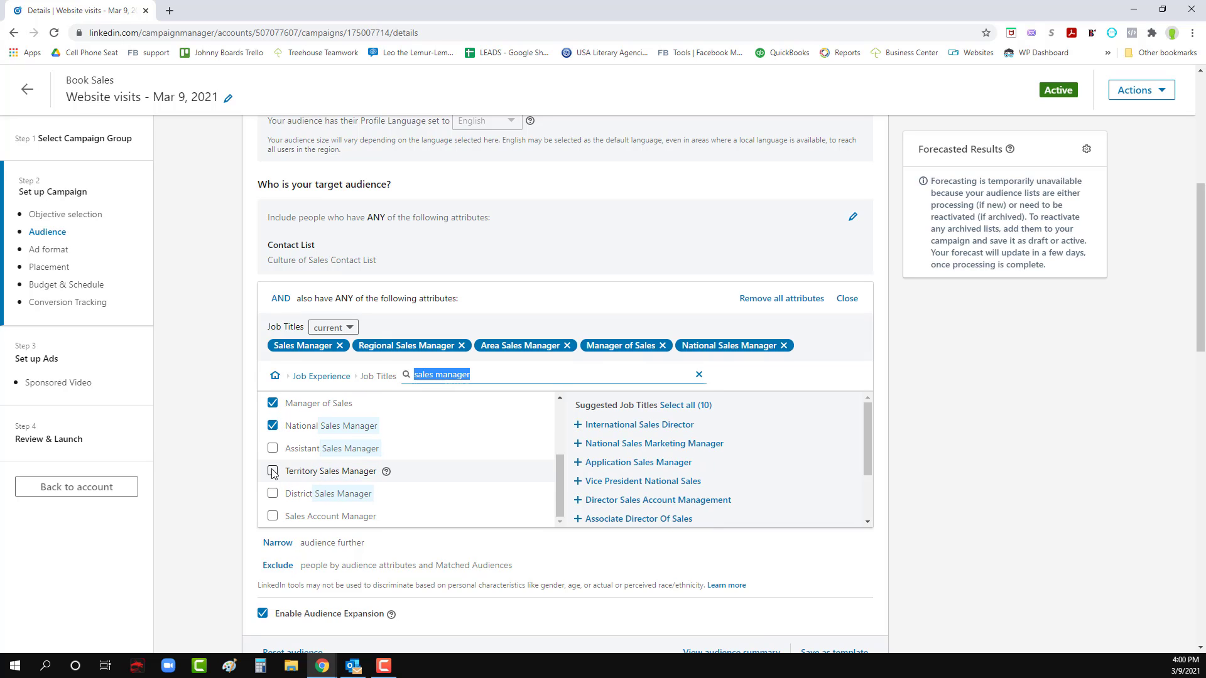
pyautogui.click(273, 471)
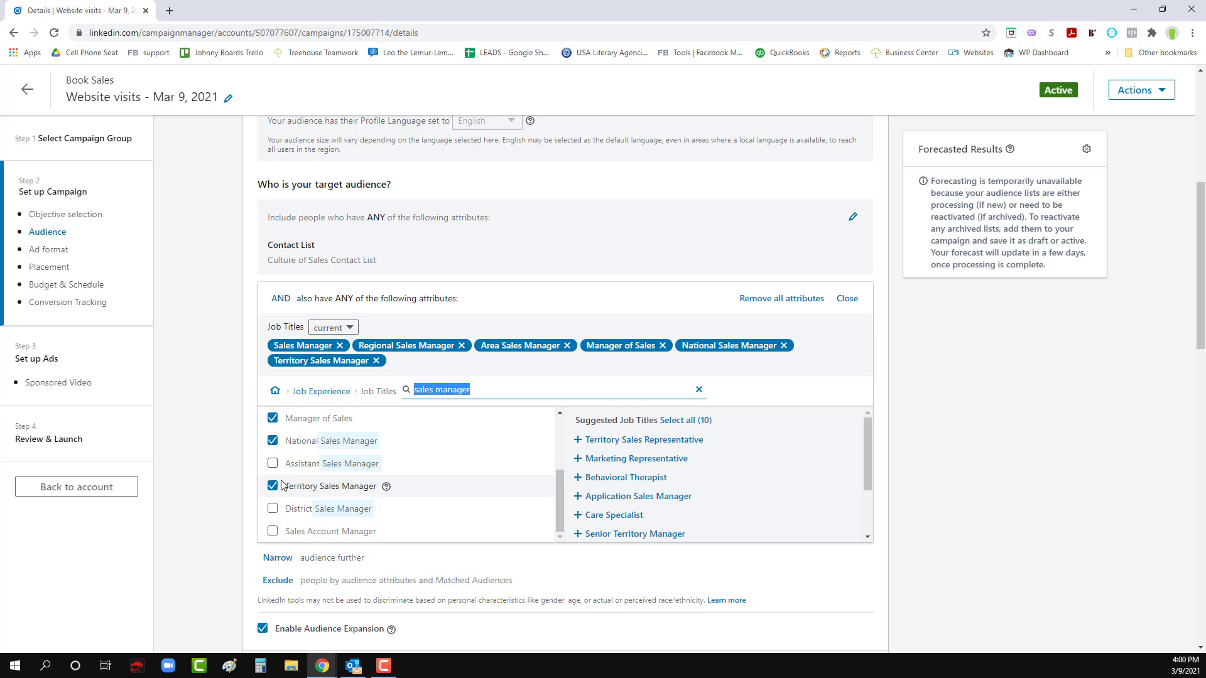
pyautogui.scroll(-1, 282, 486)
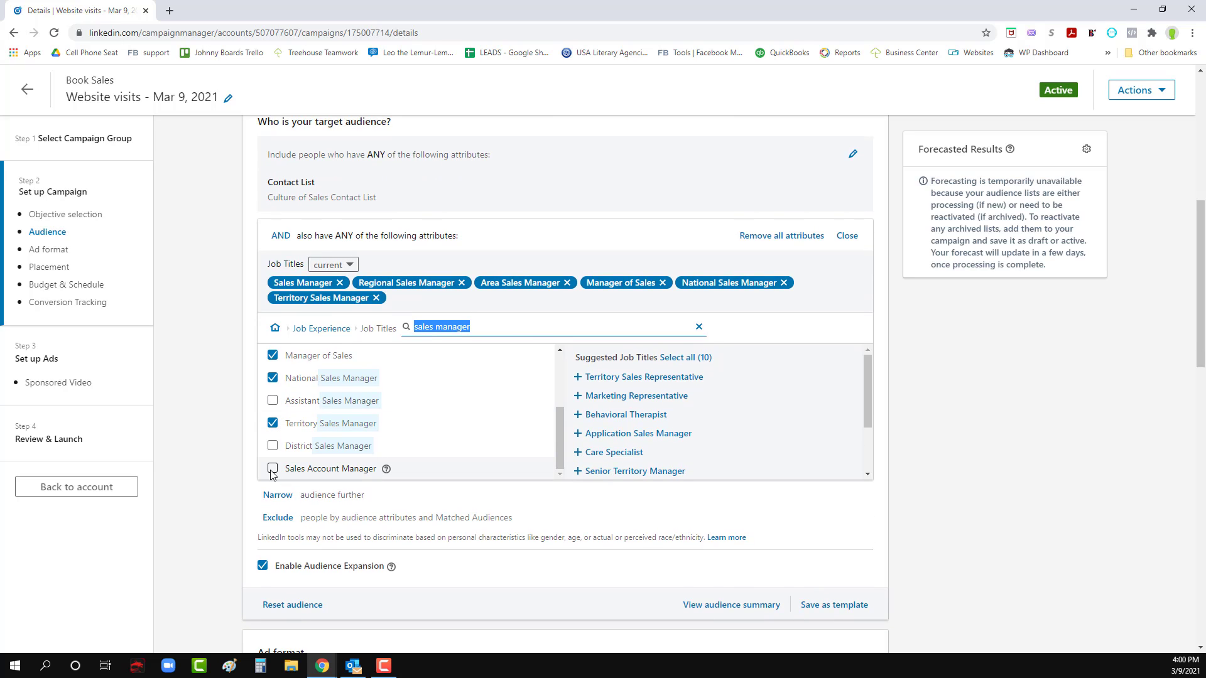
pyautogui.scroll(3, 263, 408)
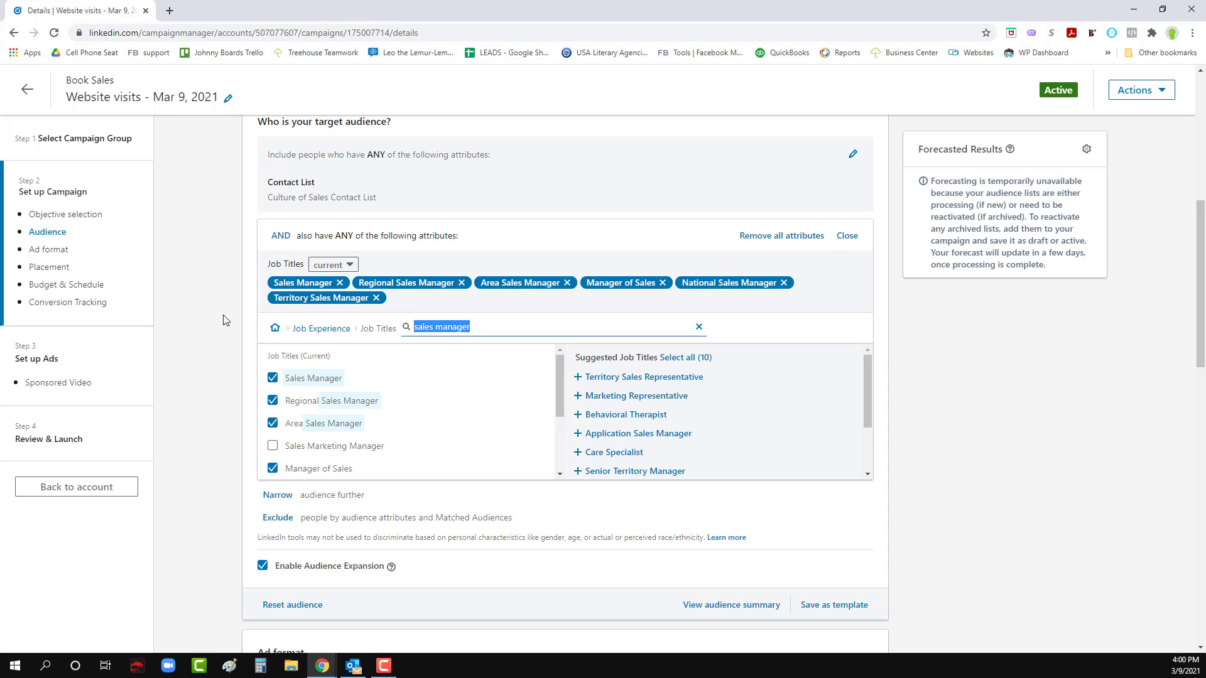
# - Review the audience's job titles and the campaign's ad format, budget, schedule and bidding settings through to the end of the setup page
pyautogui.scroll(-2, 261, 399)
pyautogui.scroll(-10, 232, 409)
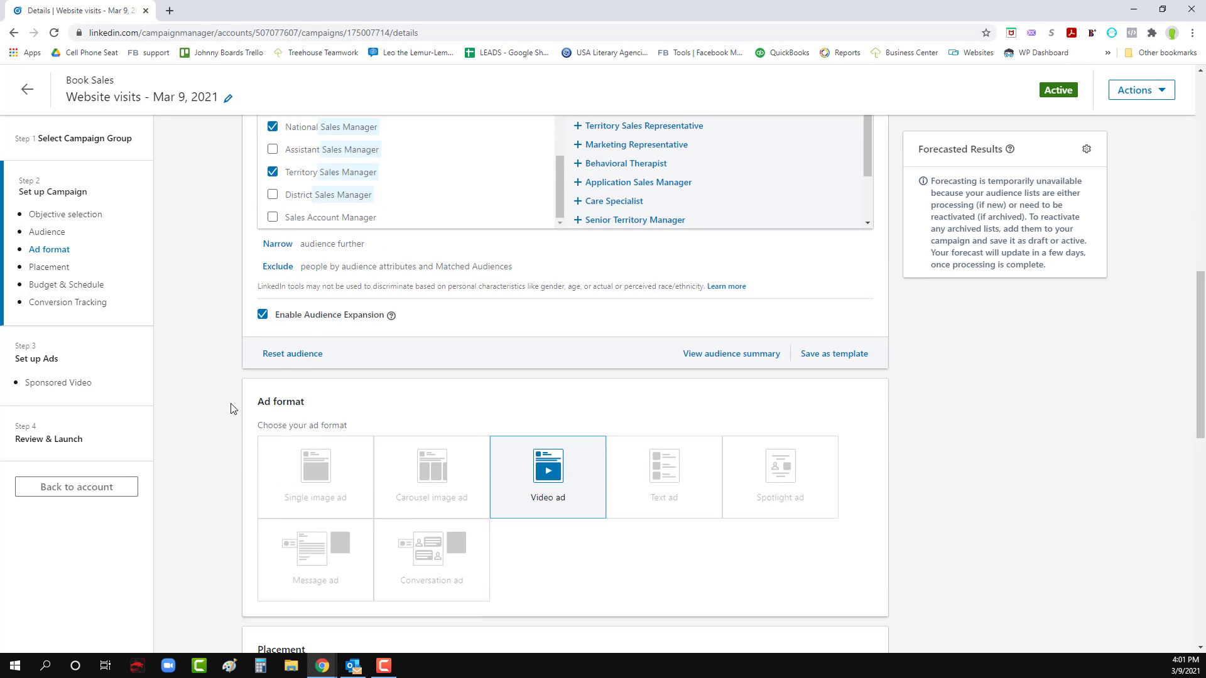
pyautogui.scroll(-5, 232, 408)
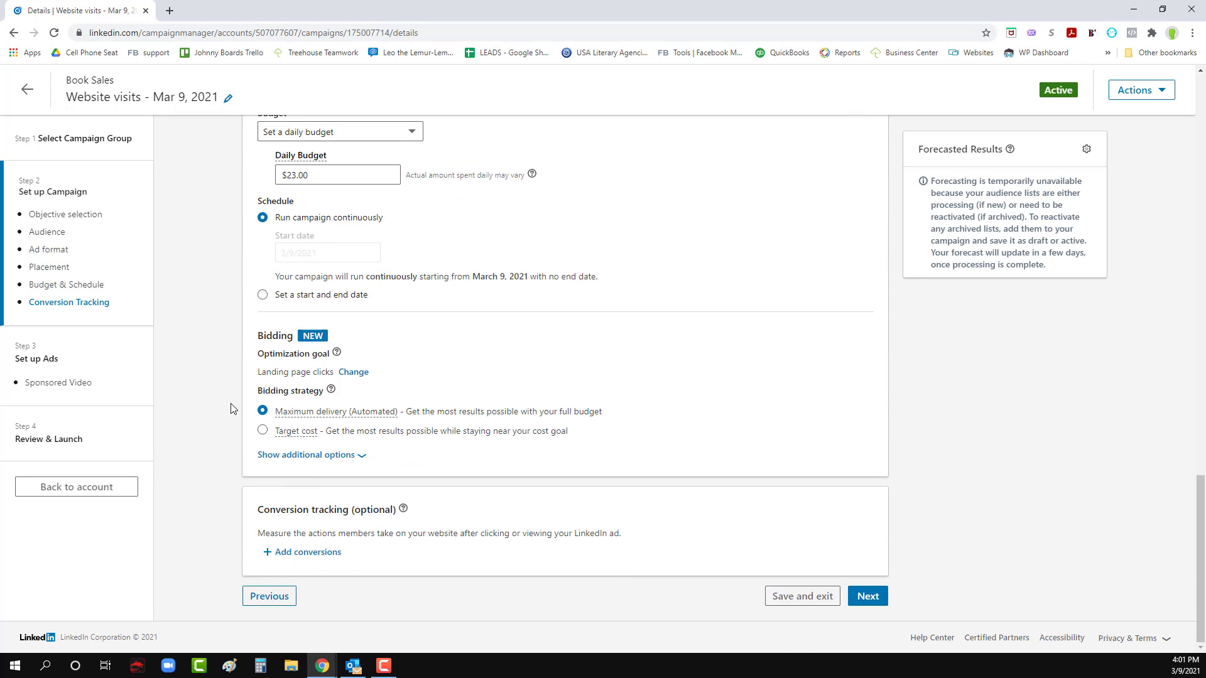
pyautogui.scroll(15, 232, 409)
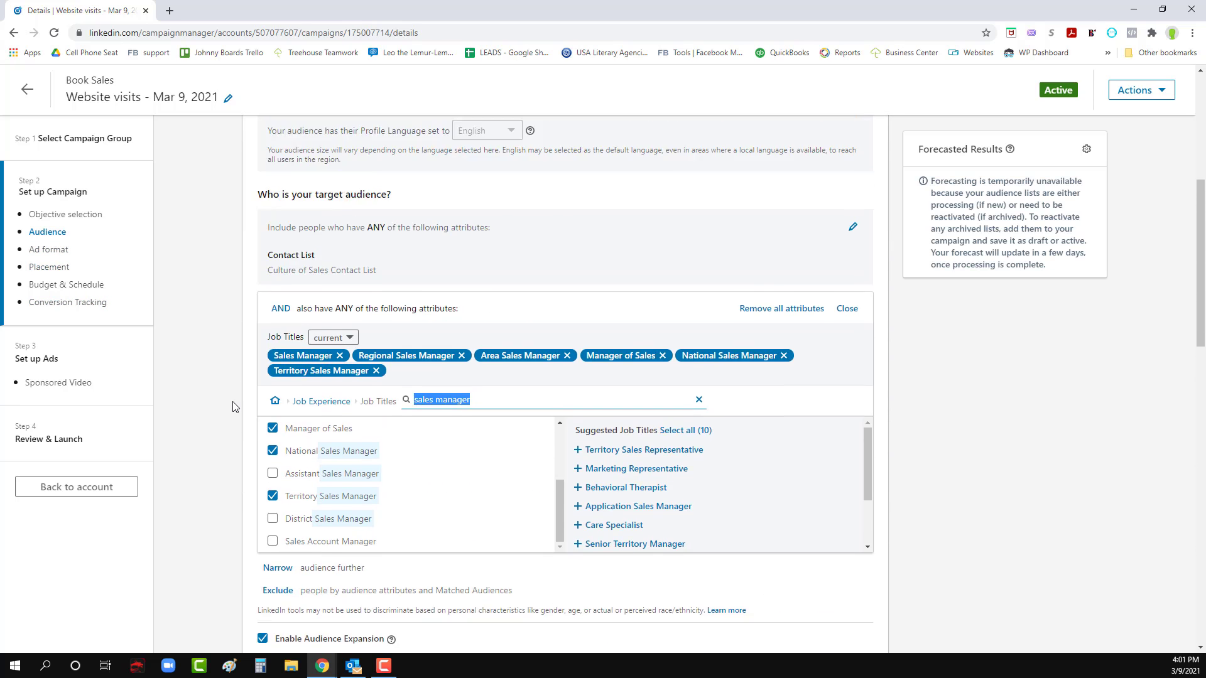
pyautogui.scroll(-3, 302, 312)
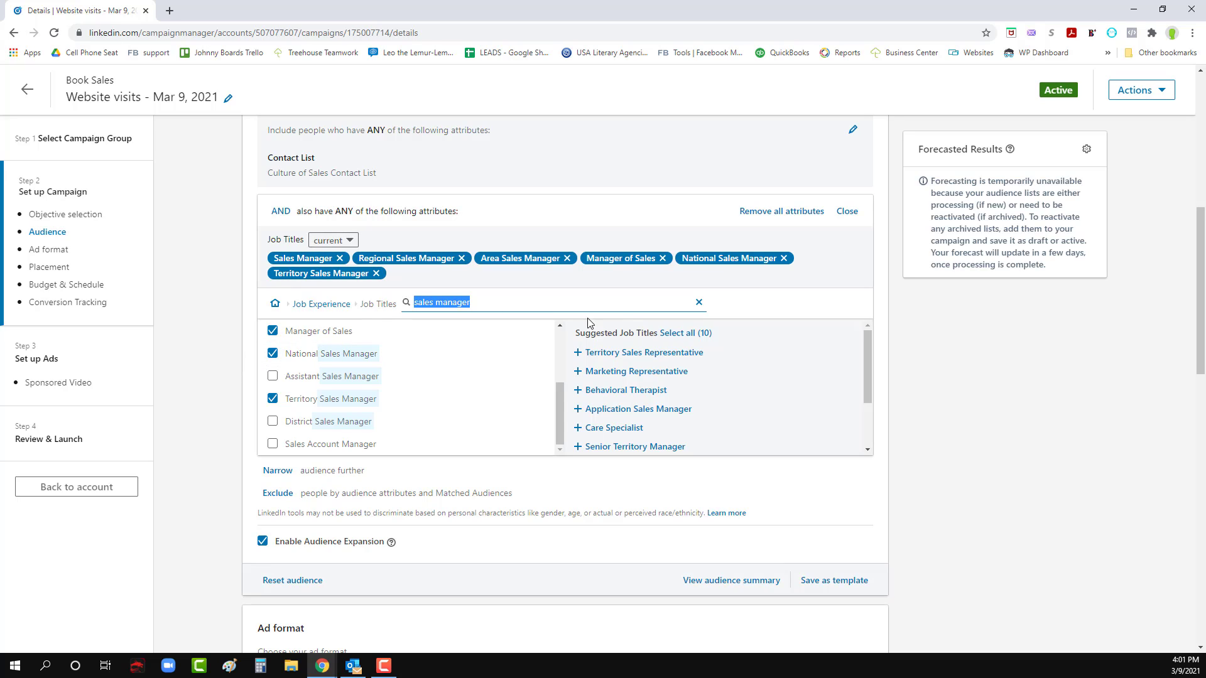
pyautogui.scroll(-3, 929, 339)
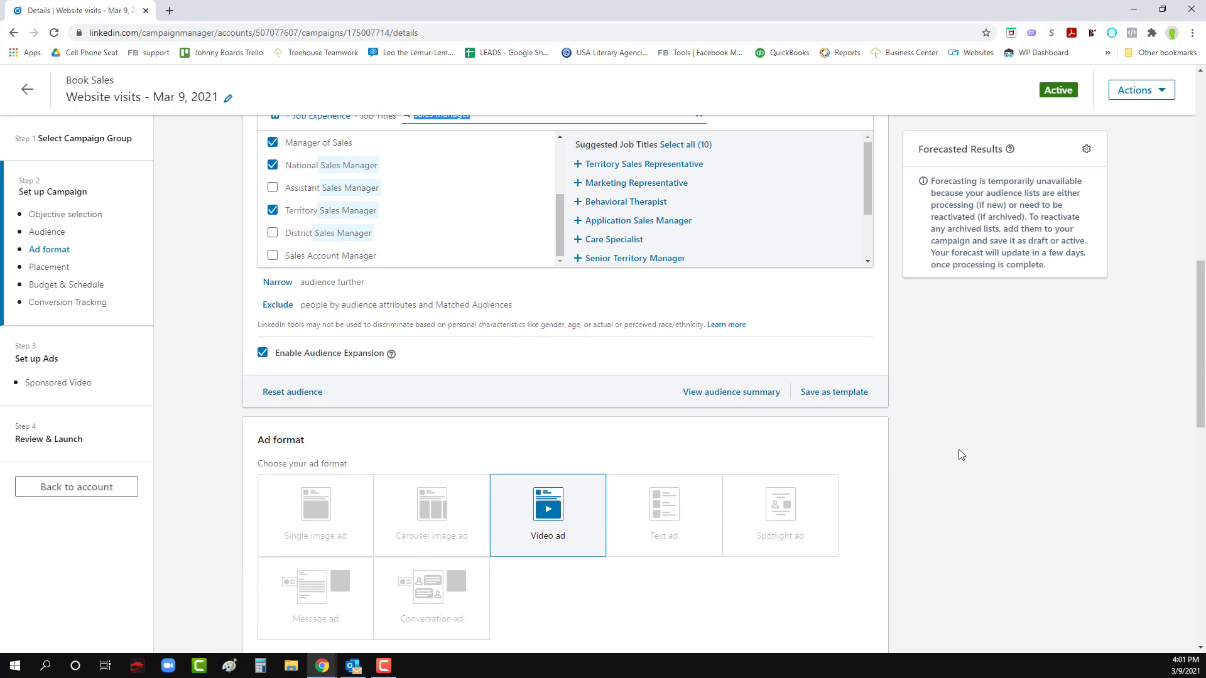
pyautogui.scroll(2, 947, 445)
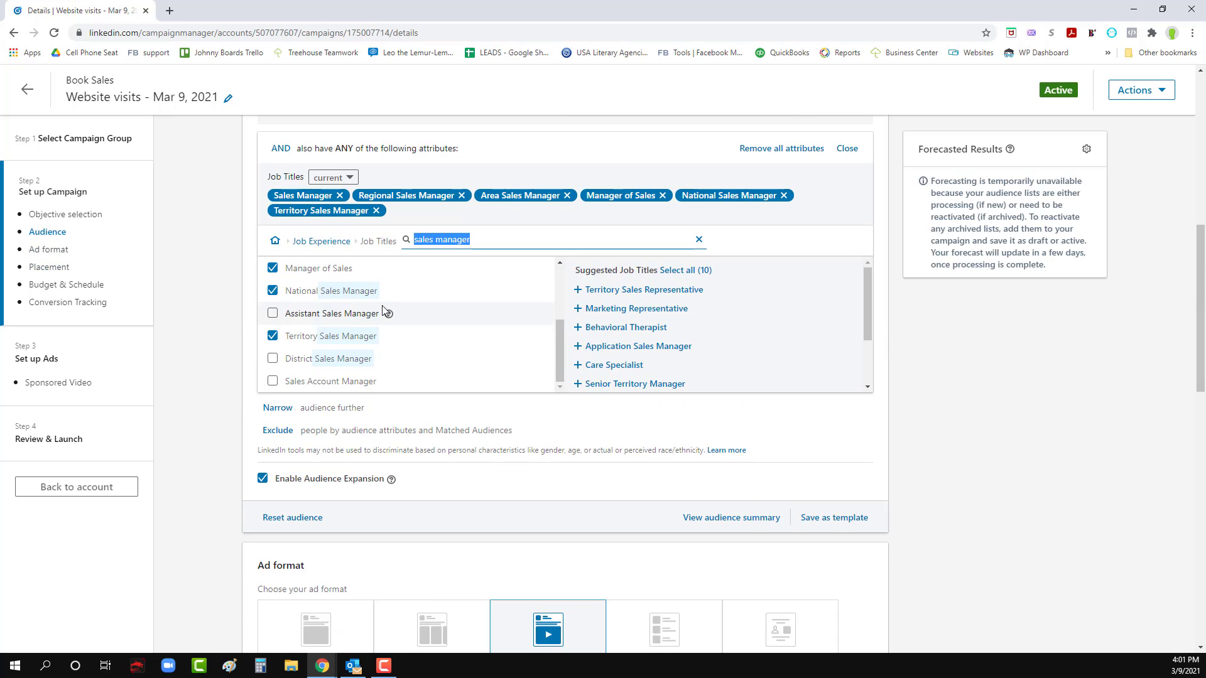
pyautogui.scroll(-7, 961, 482)
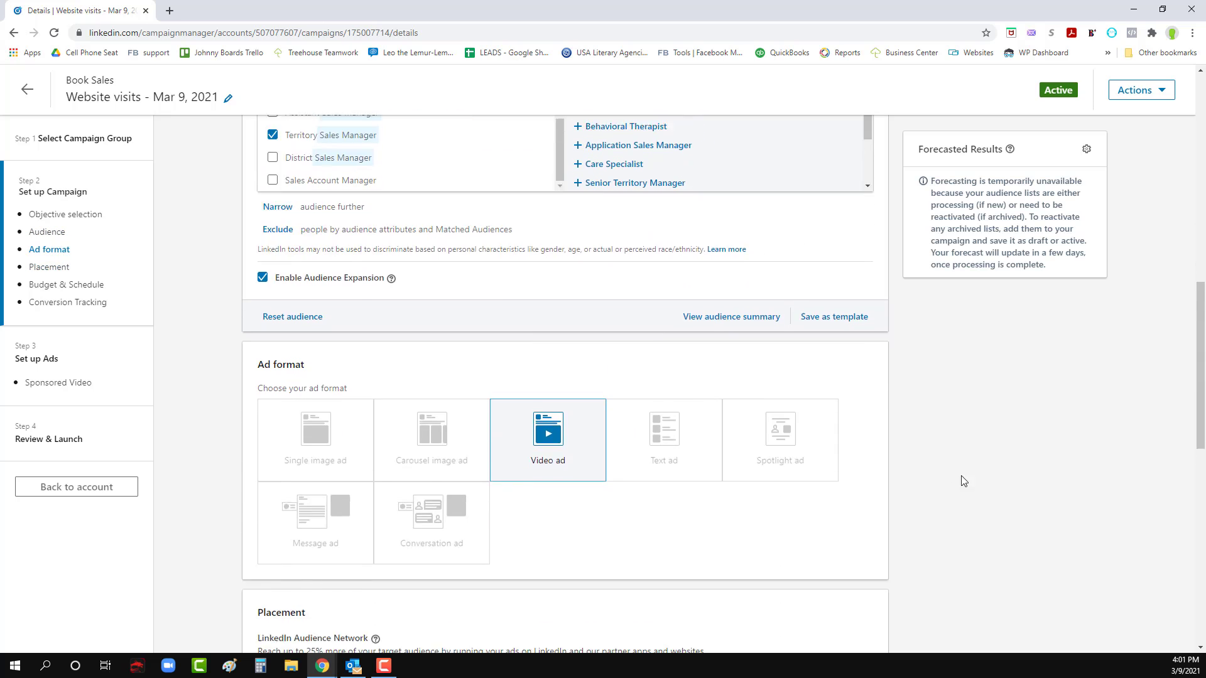
pyautogui.scroll(-7, 1015, 554)
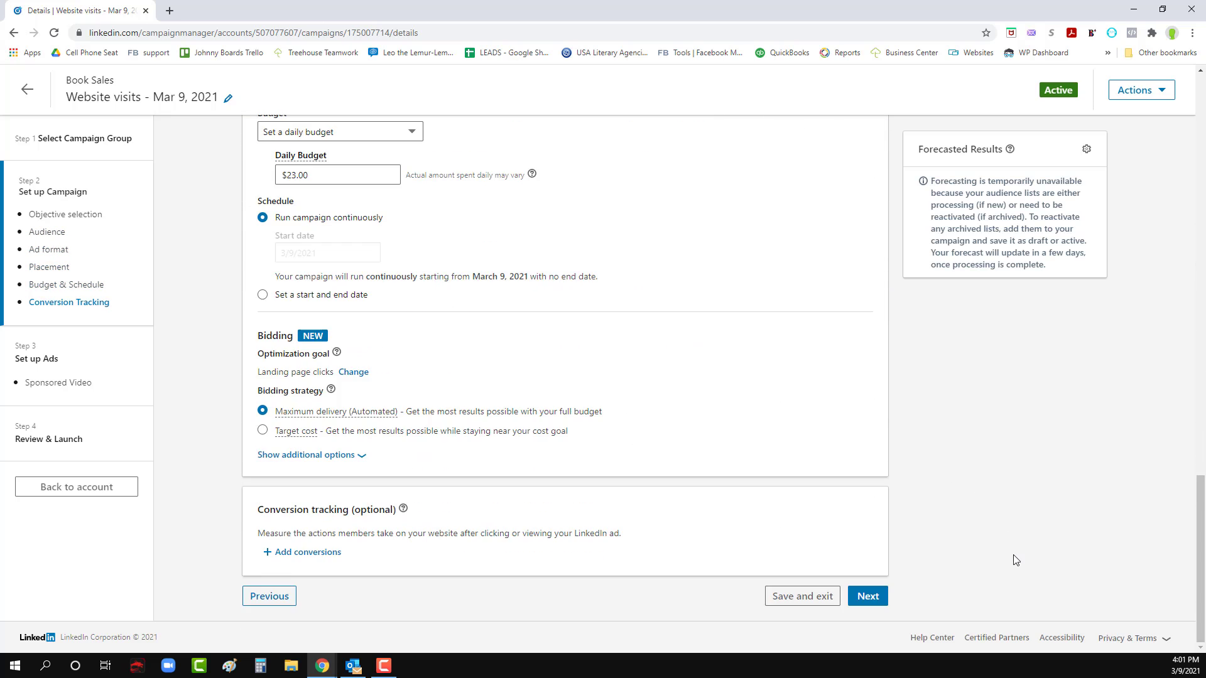
# - Continue past the campaign setup and ads to Review & Launch and check the audience, budget and ad summary
pyautogui.click(868, 597)
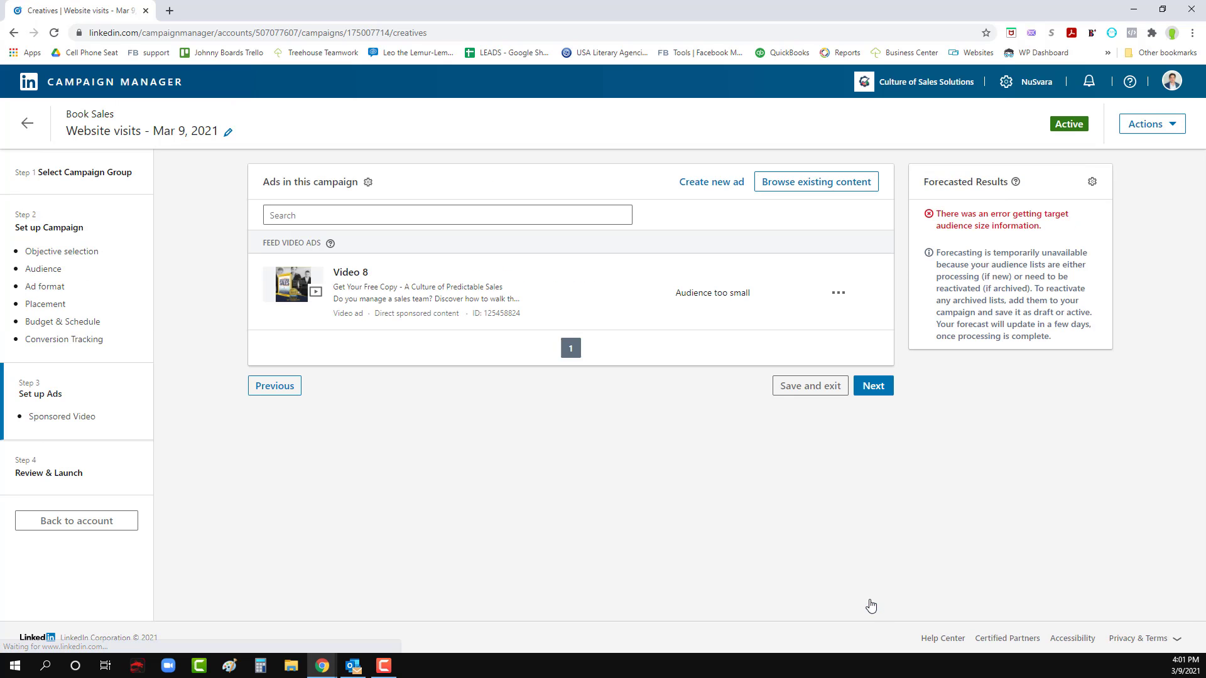
pyautogui.click(872, 386)
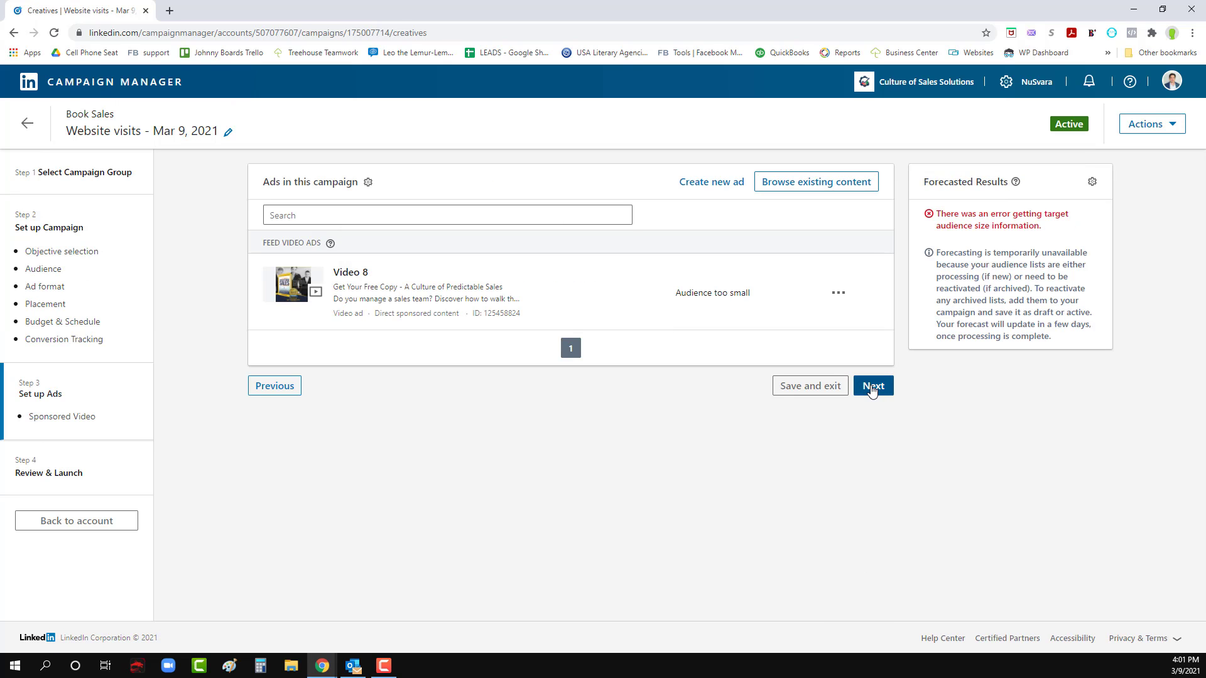
pyautogui.scroll(-4, 722, 467)
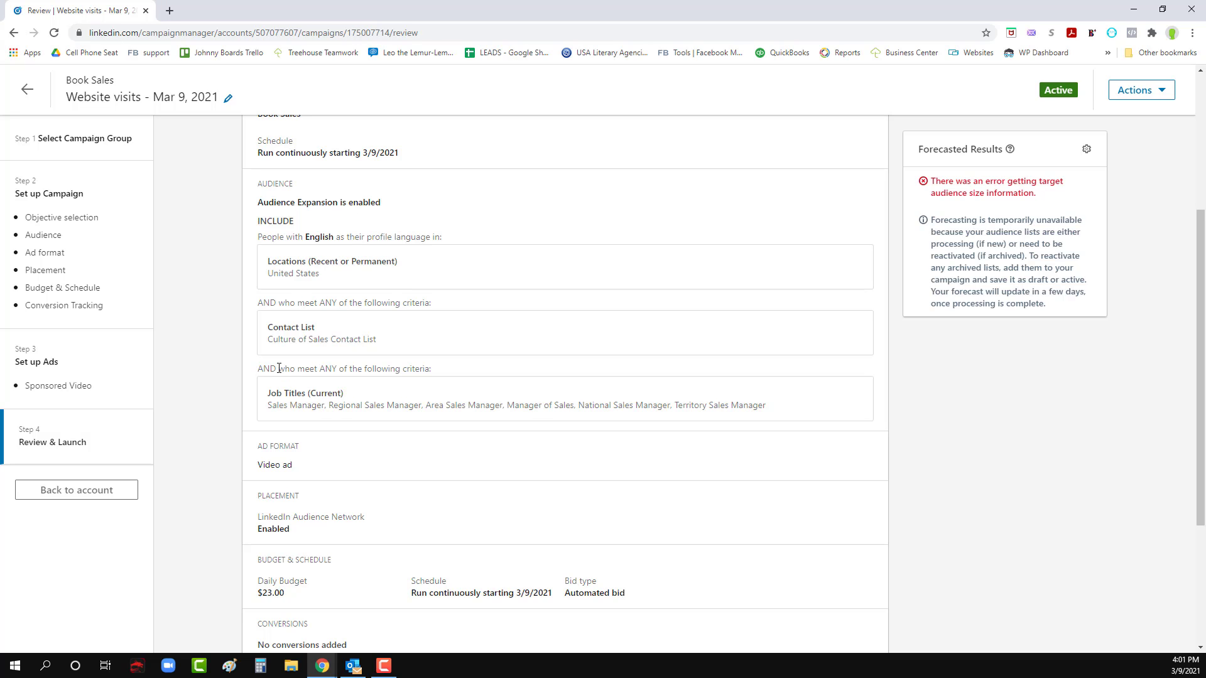
pyautogui.scroll(4, 282, 371)
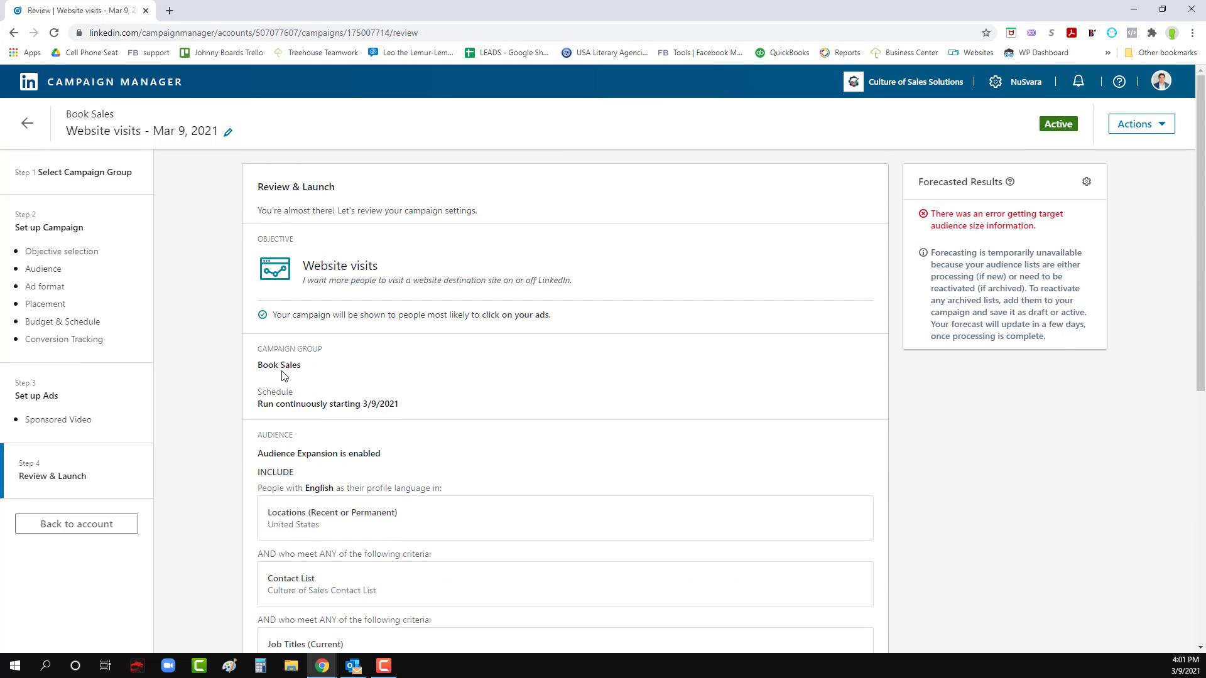
pyautogui.scroll(-8, 280, 361)
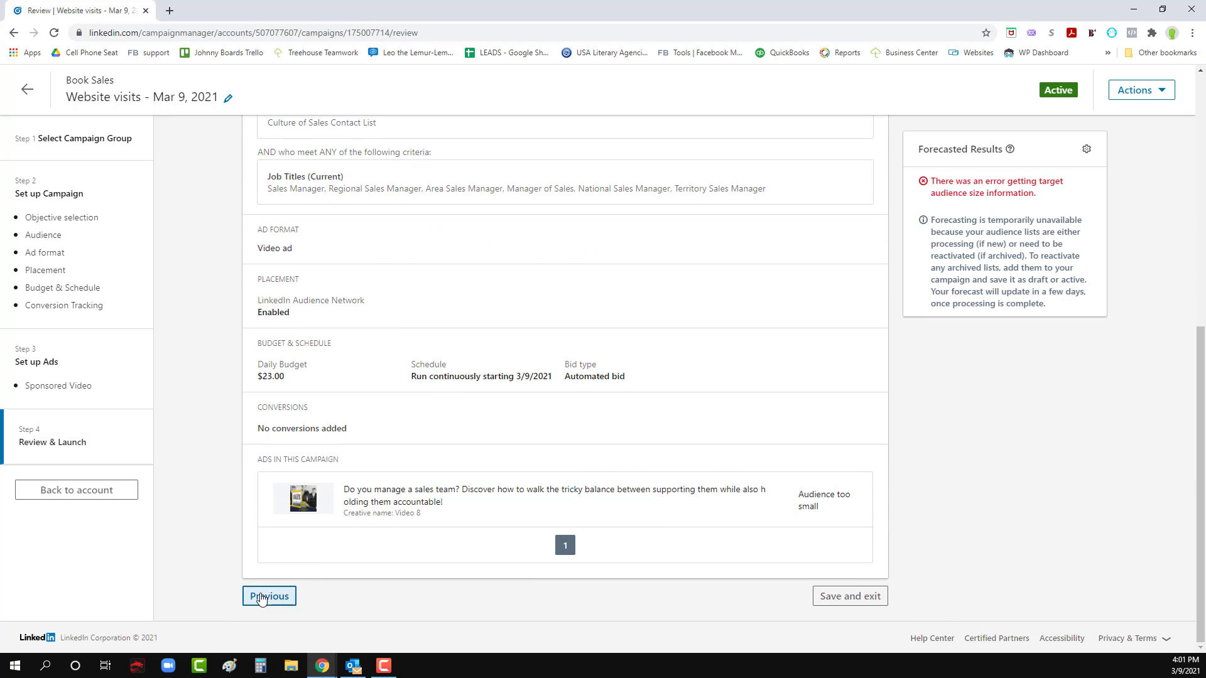
# - Return to the target audience and combine the Culture of Sales Contact List and the Job Titles block with OR instead of AND
pyautogui.click(264, 596)
pyautogui.click(288, 389)
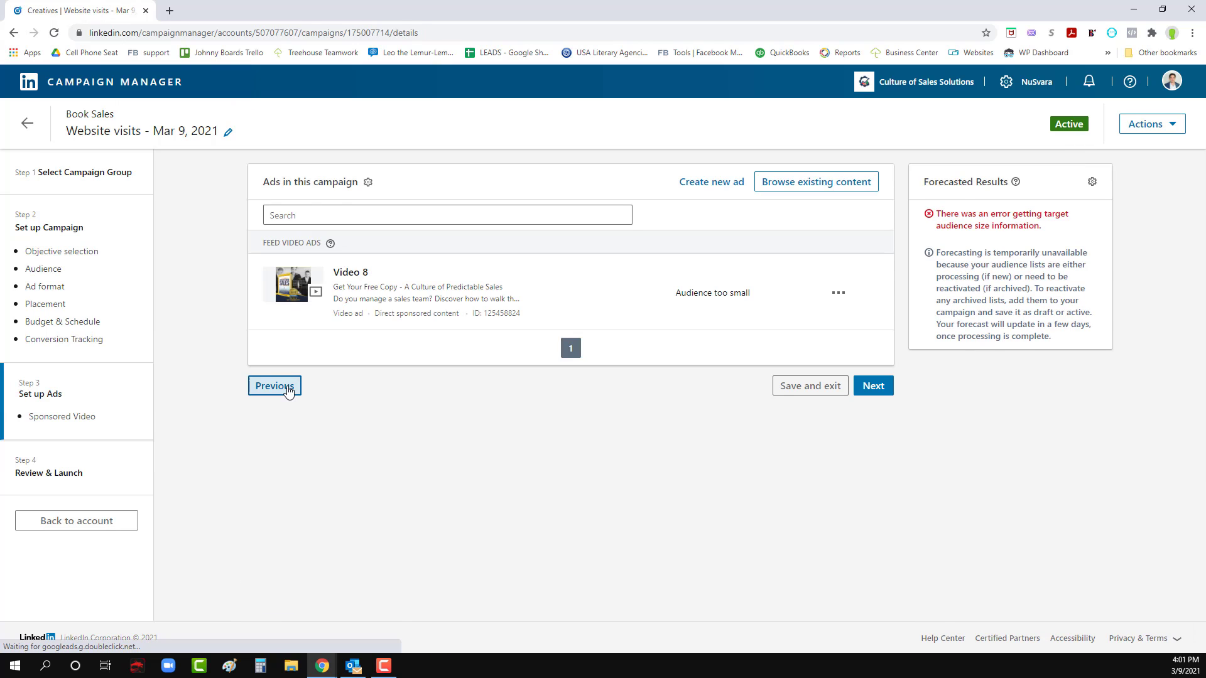
pyautogui.scroll(-5, 458, 578)
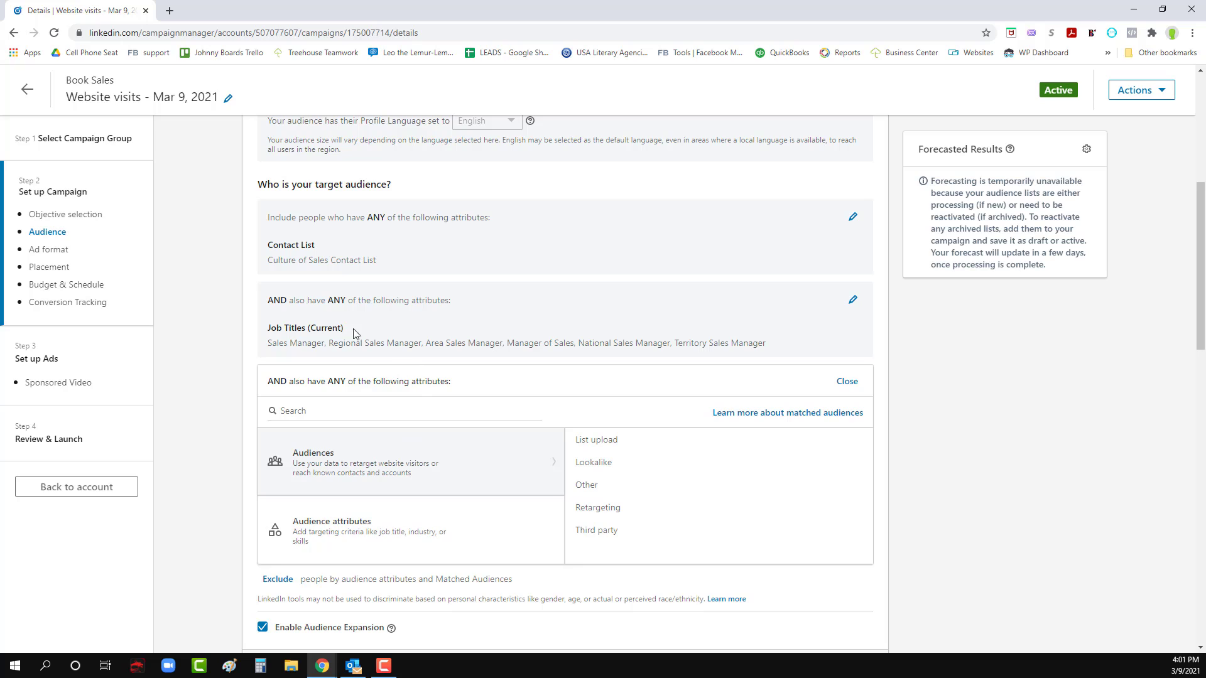
pyautogui.click(852, 301)
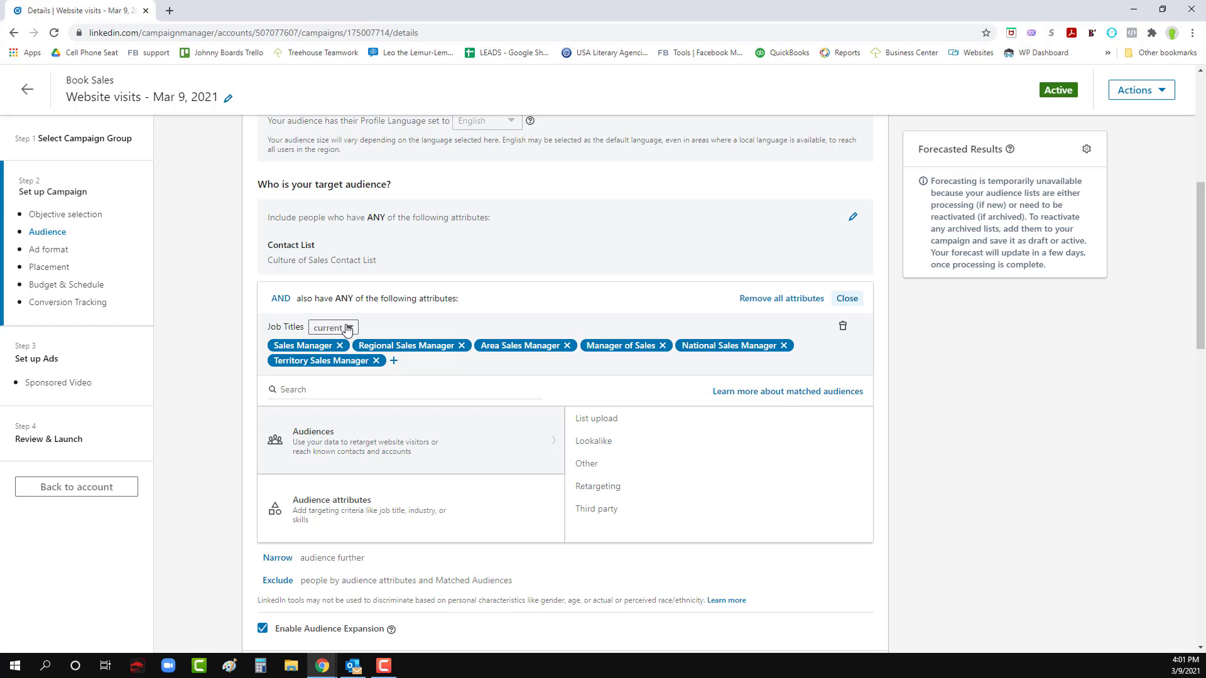
pyautogui.click(281, 300)
pyautogui.click(284, 319)
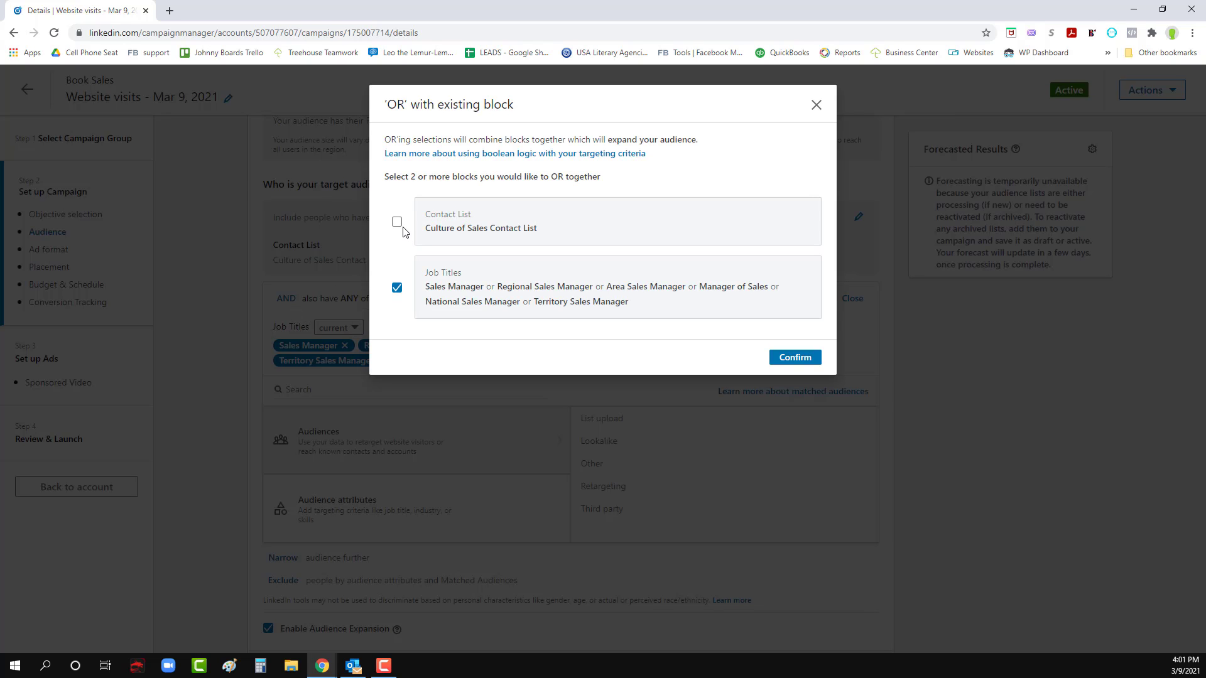
pyautogui.click(806, 368)
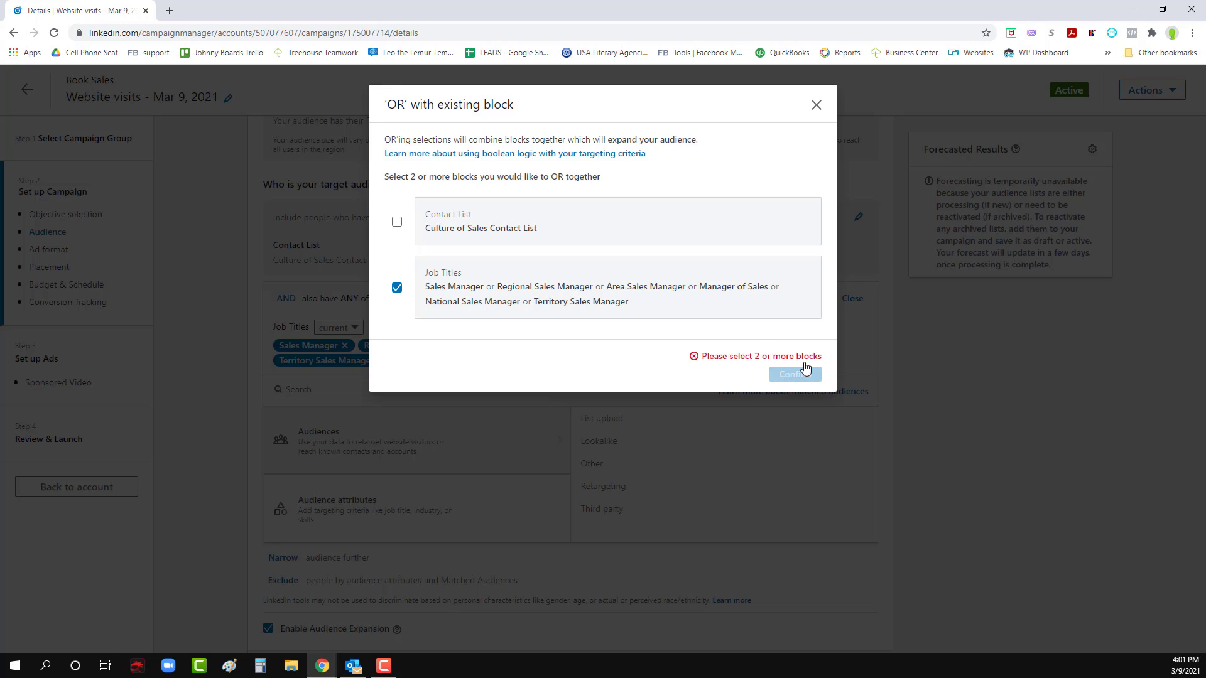
pyautogui.click(397, 222)
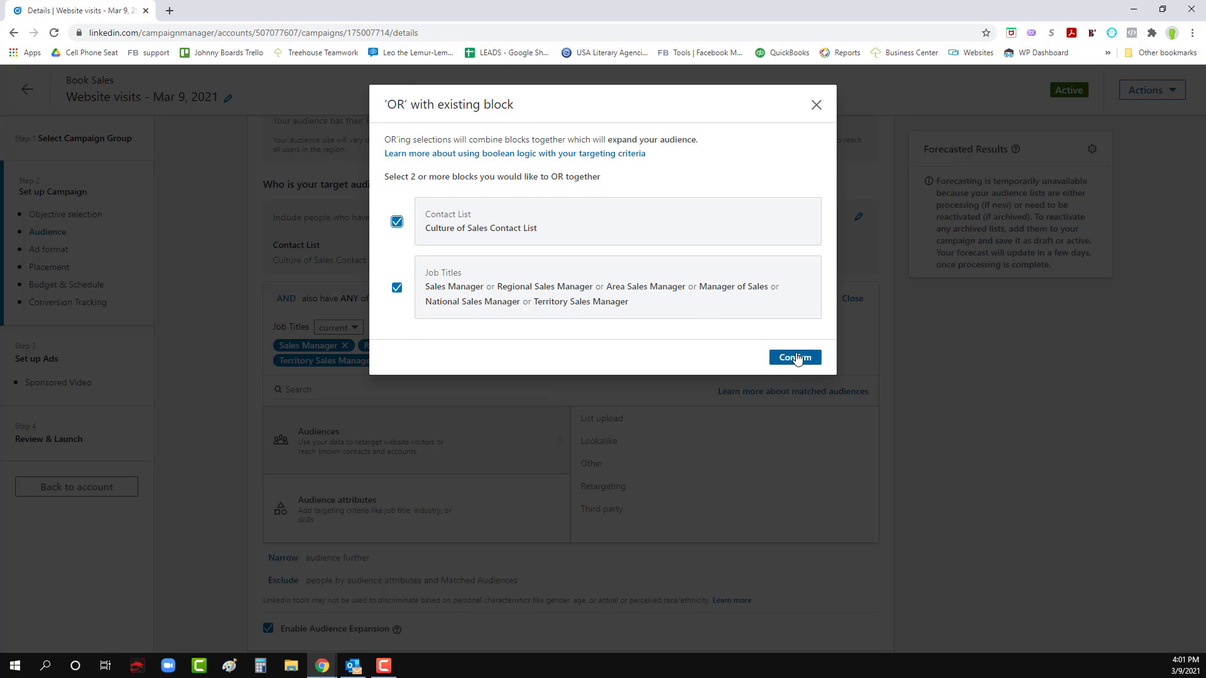
pyautogui.click(796, 353)
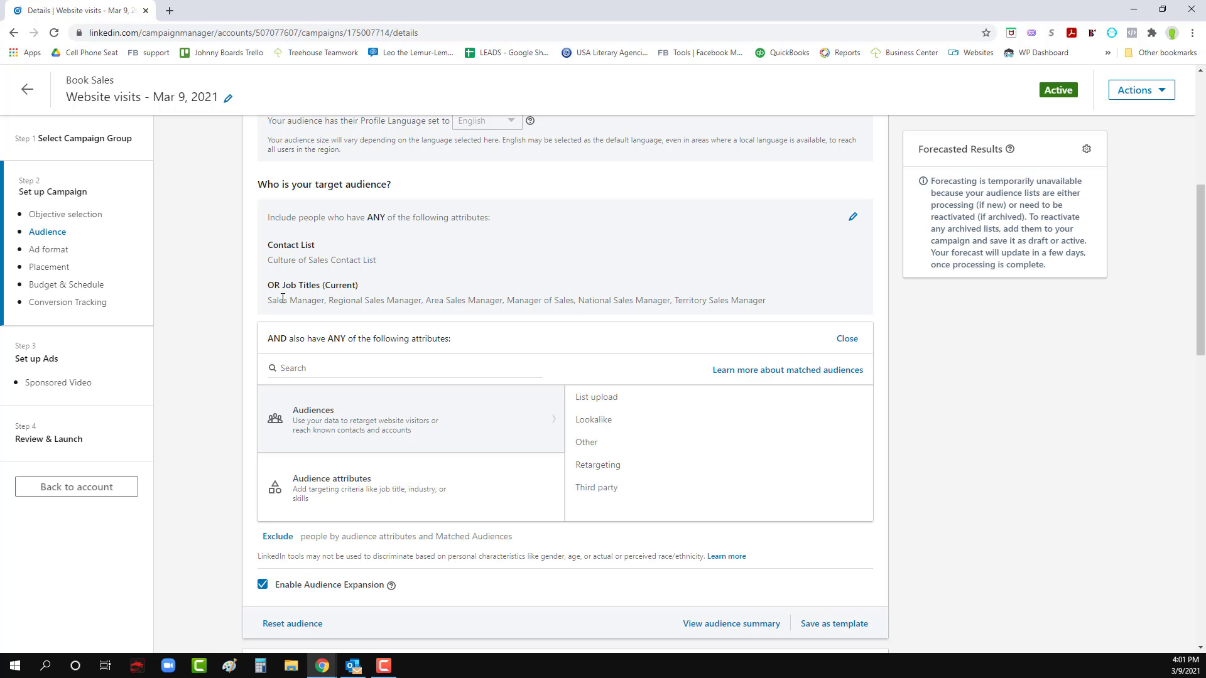
# - Continue through the ads to Review & Launch, check the campaign summary, and save and exit the campaign
pyautogui.scroll(-15, 794, 438)
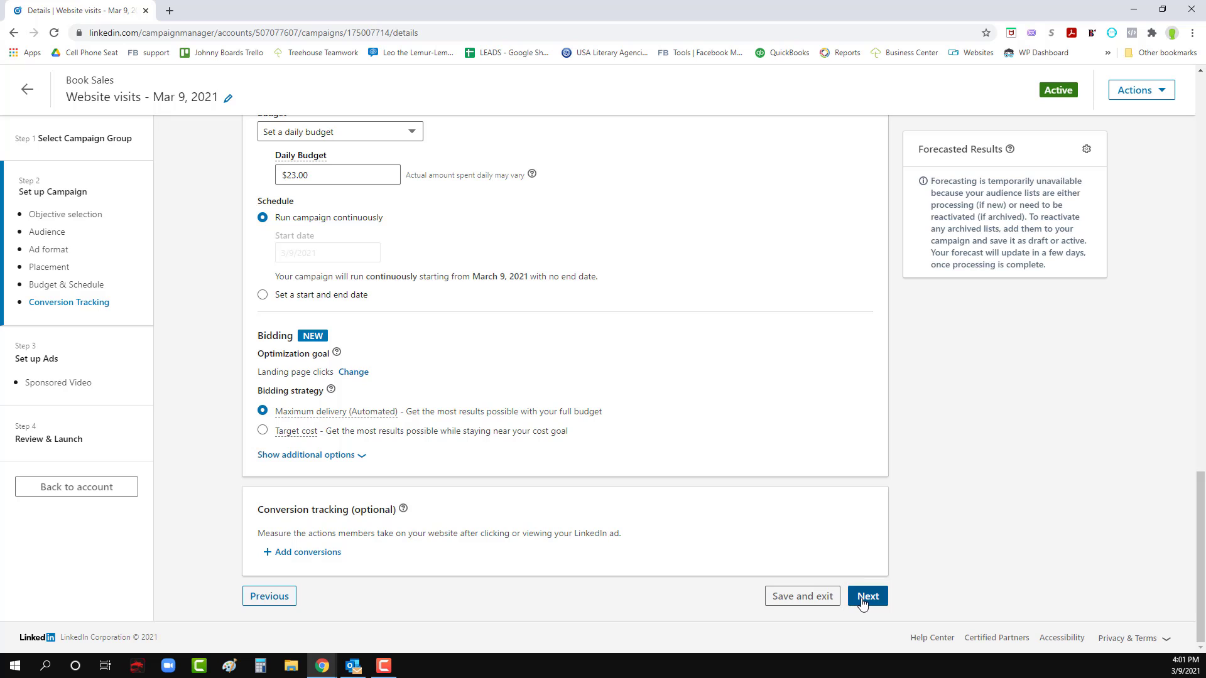
pyautogui.click(858, 597)
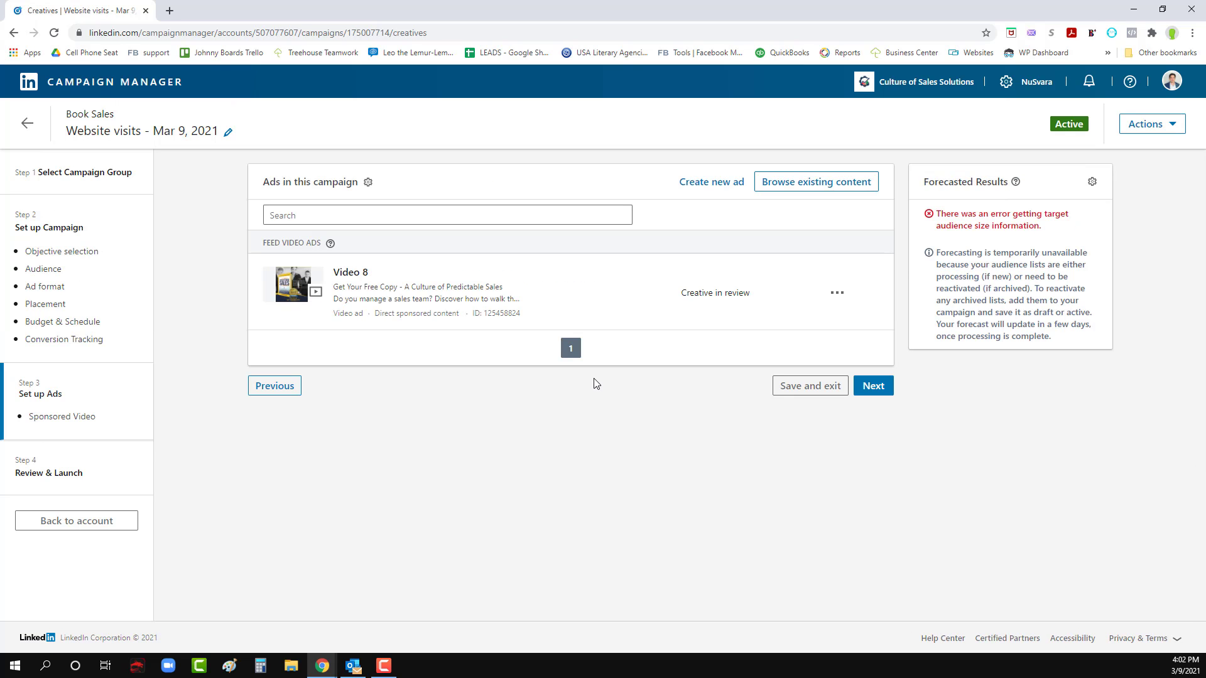
pyautogui.click(874, 386)
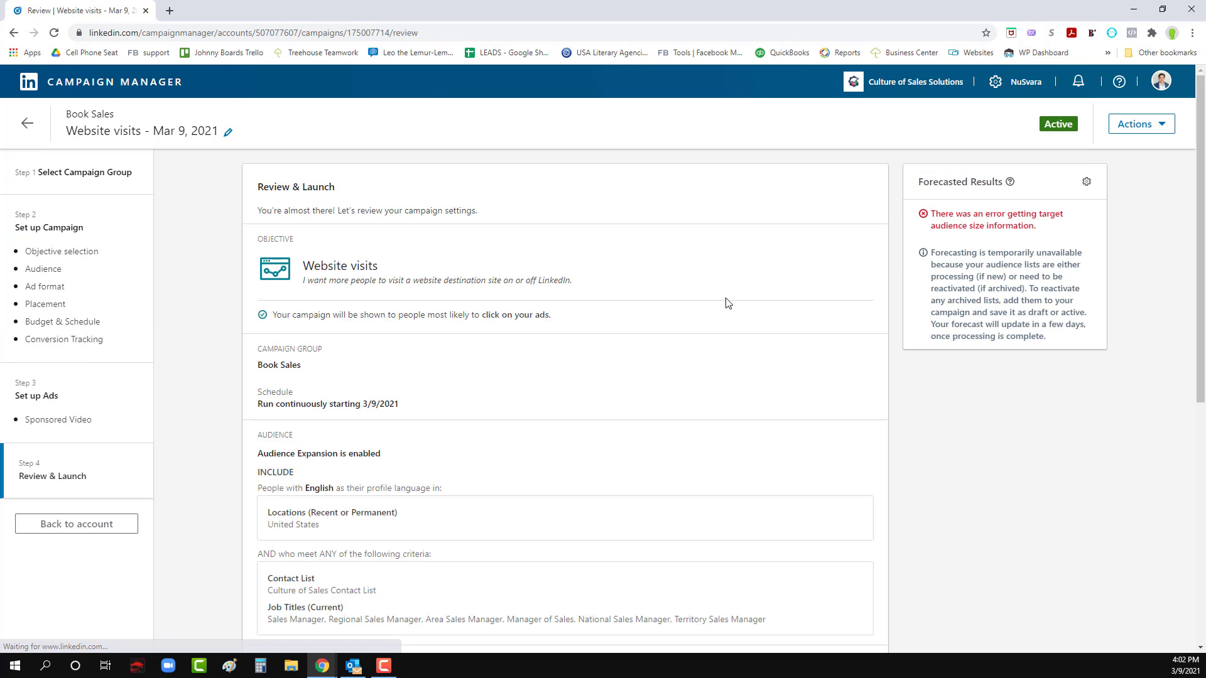
pyautogui.scroll(-4, 617, 405)
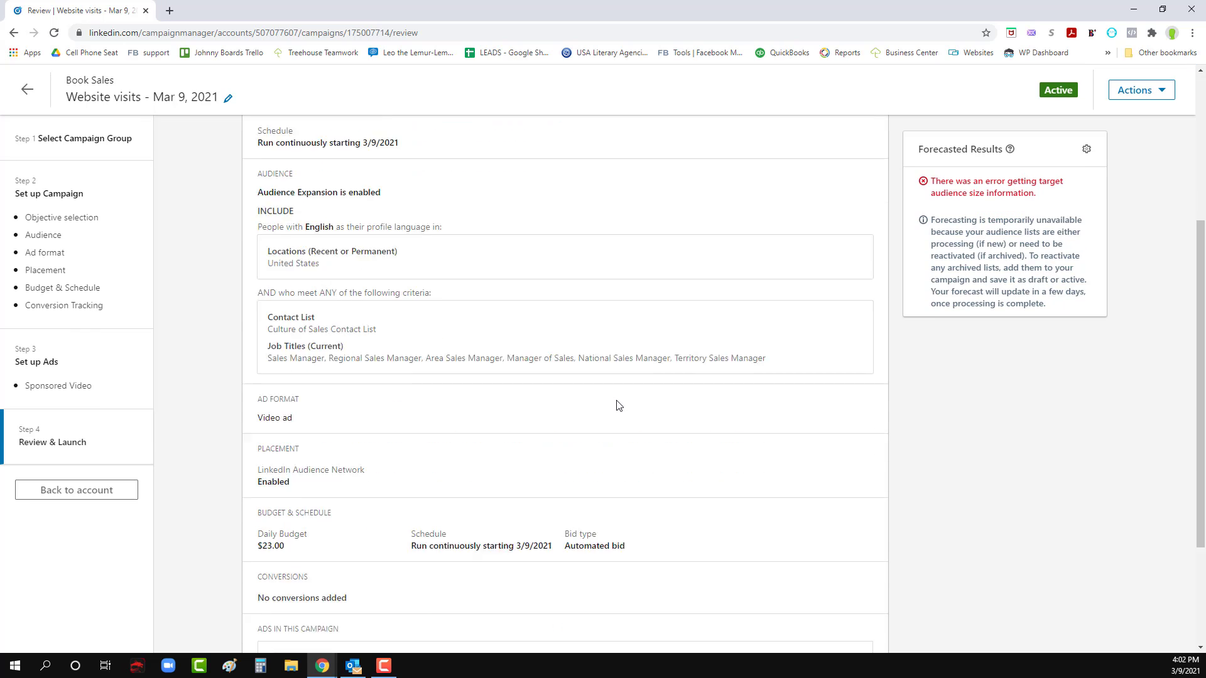
pyautogui.scroll(-1, 618, 405)
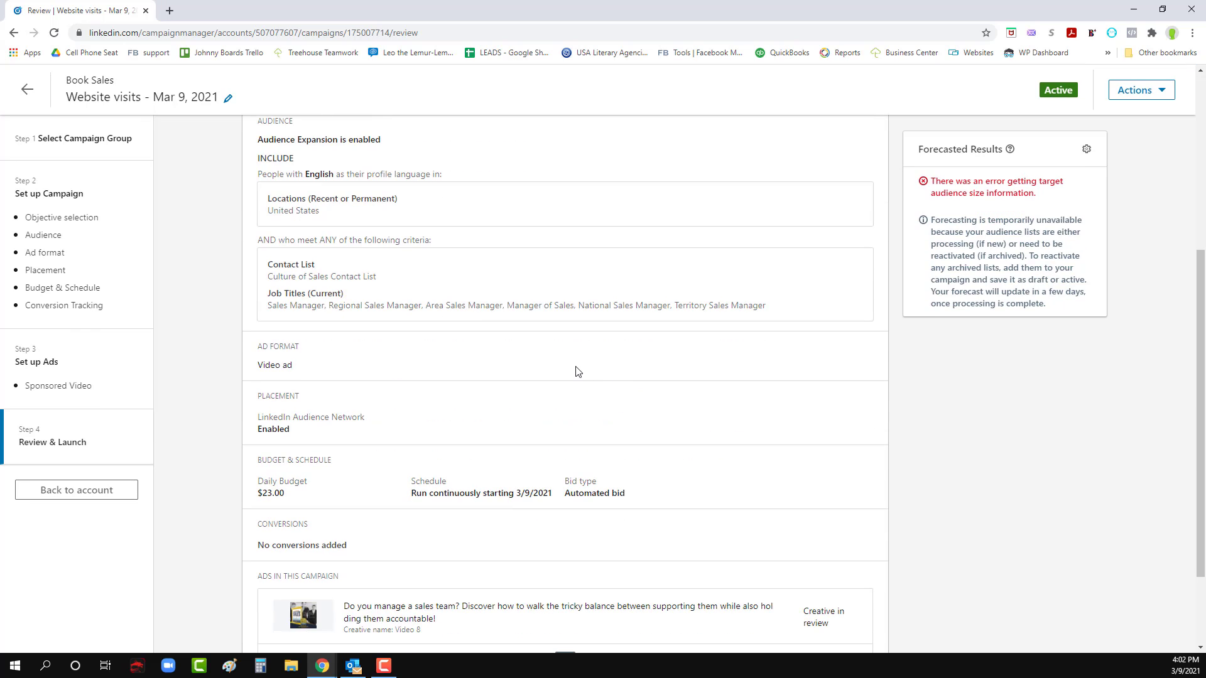
pyautogui.scroll(-2, 577, 371)
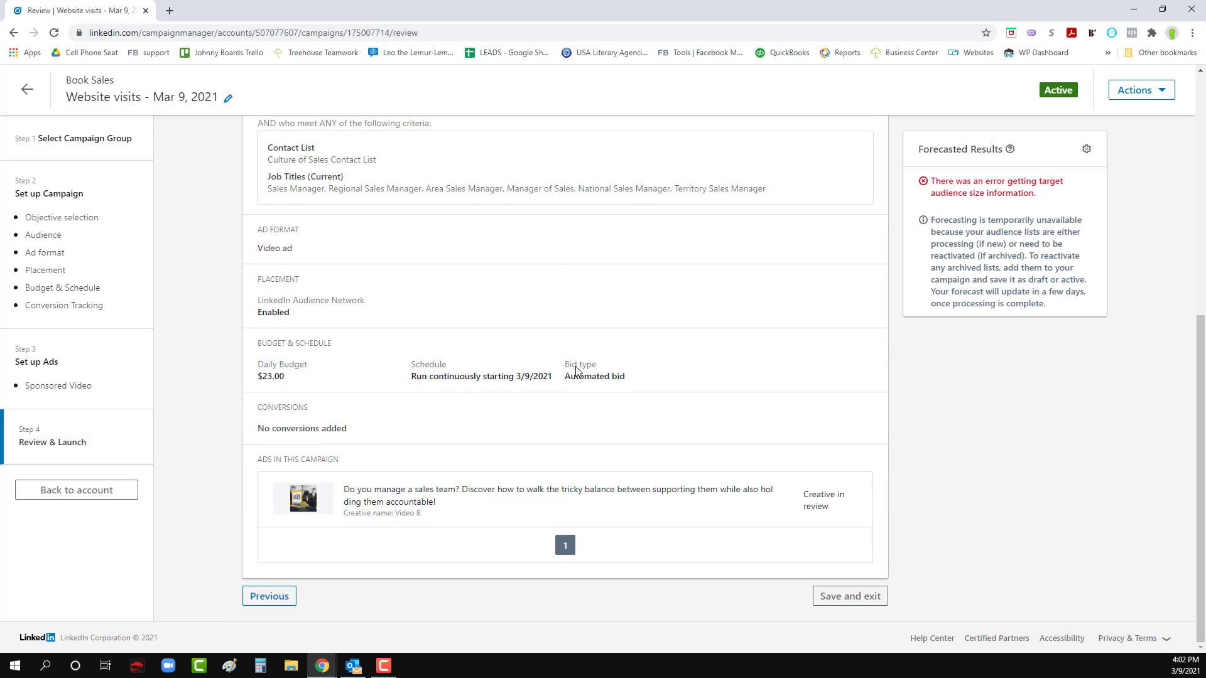
pyautogui.scroll(2, 344, 316)
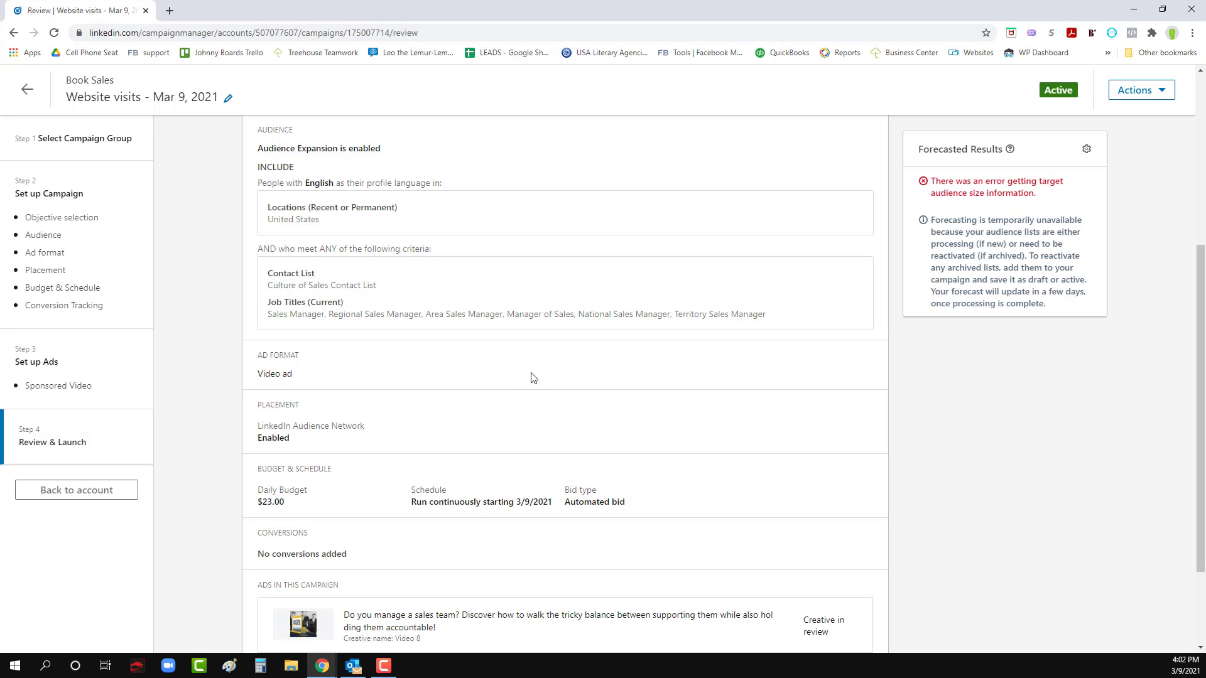
pyautogui.scroll(-2, 532, 378)
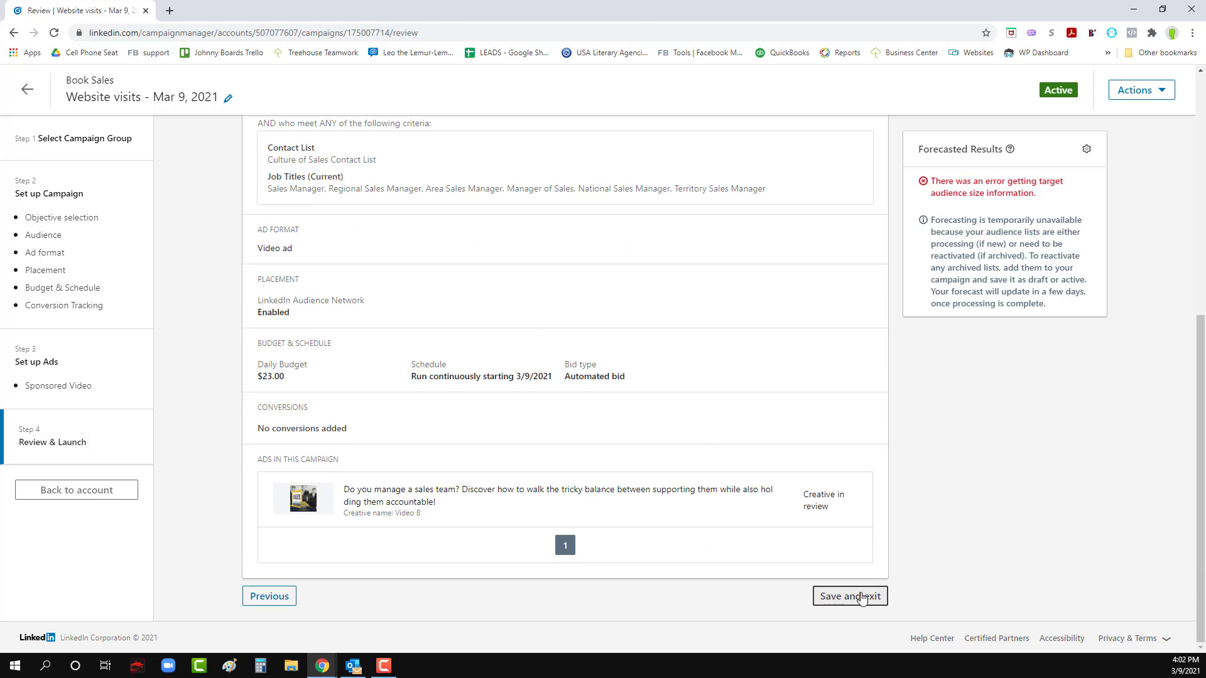
pyautogui.click(856, 597)
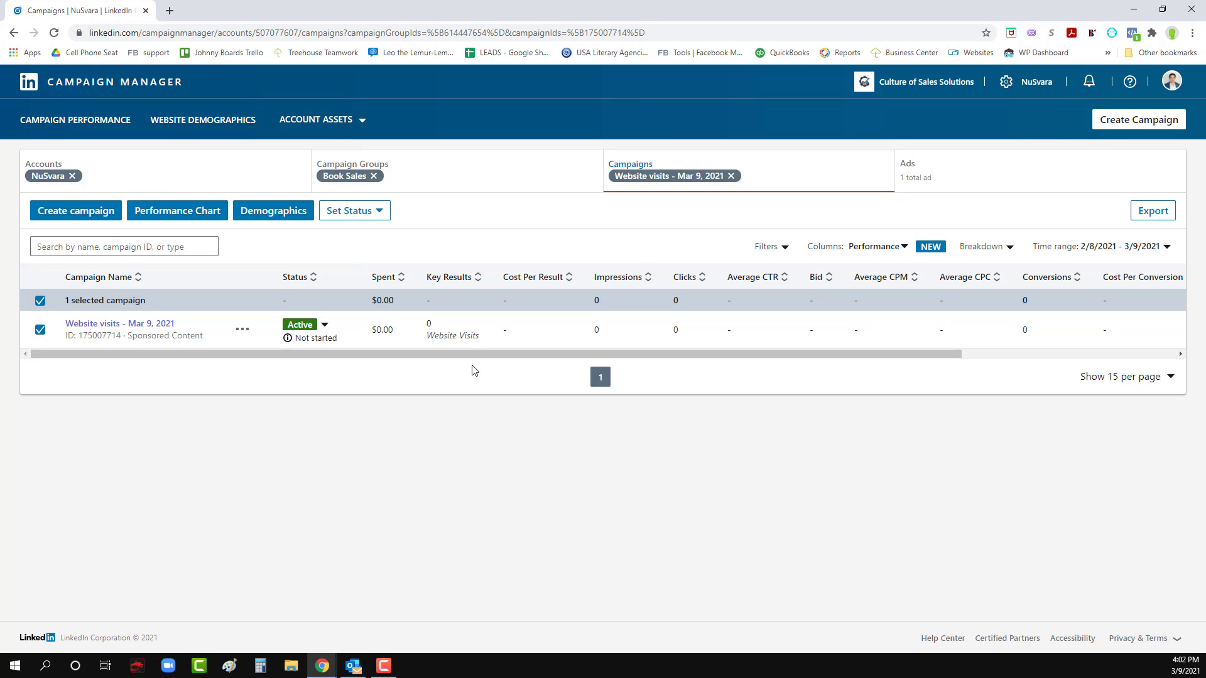
# - Open the ads of the Website visits - Mar 9, 2021 campaign from the campaign list
pyautogui.click(148, 325)
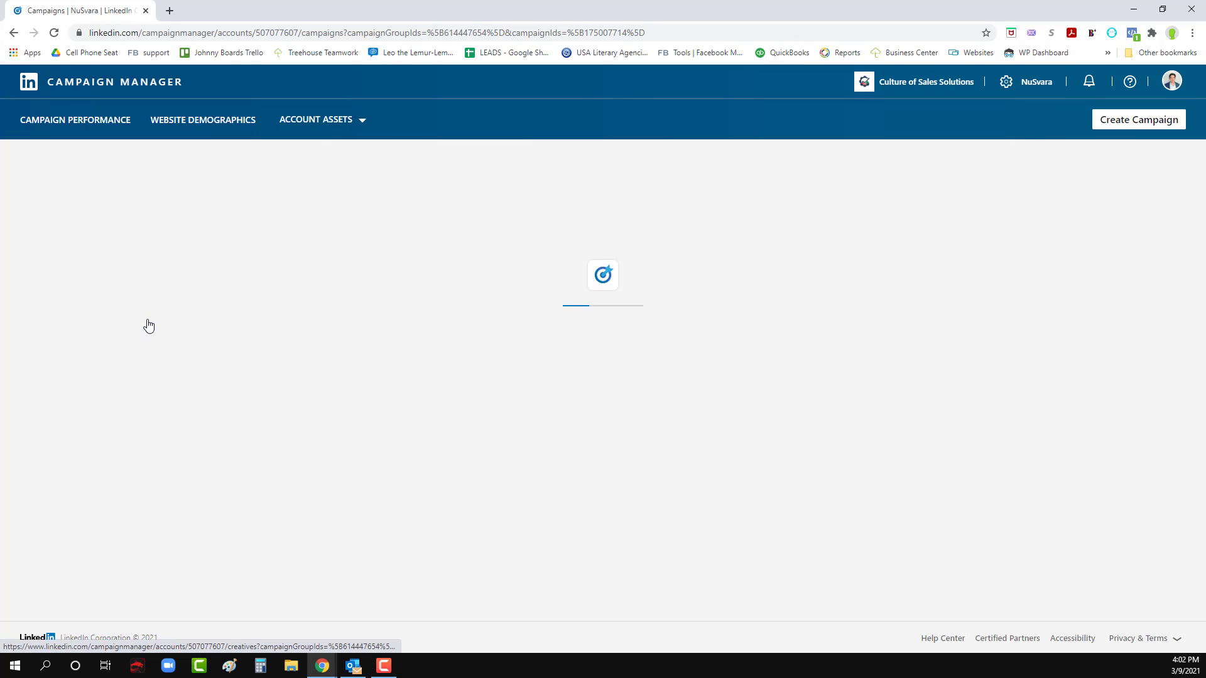